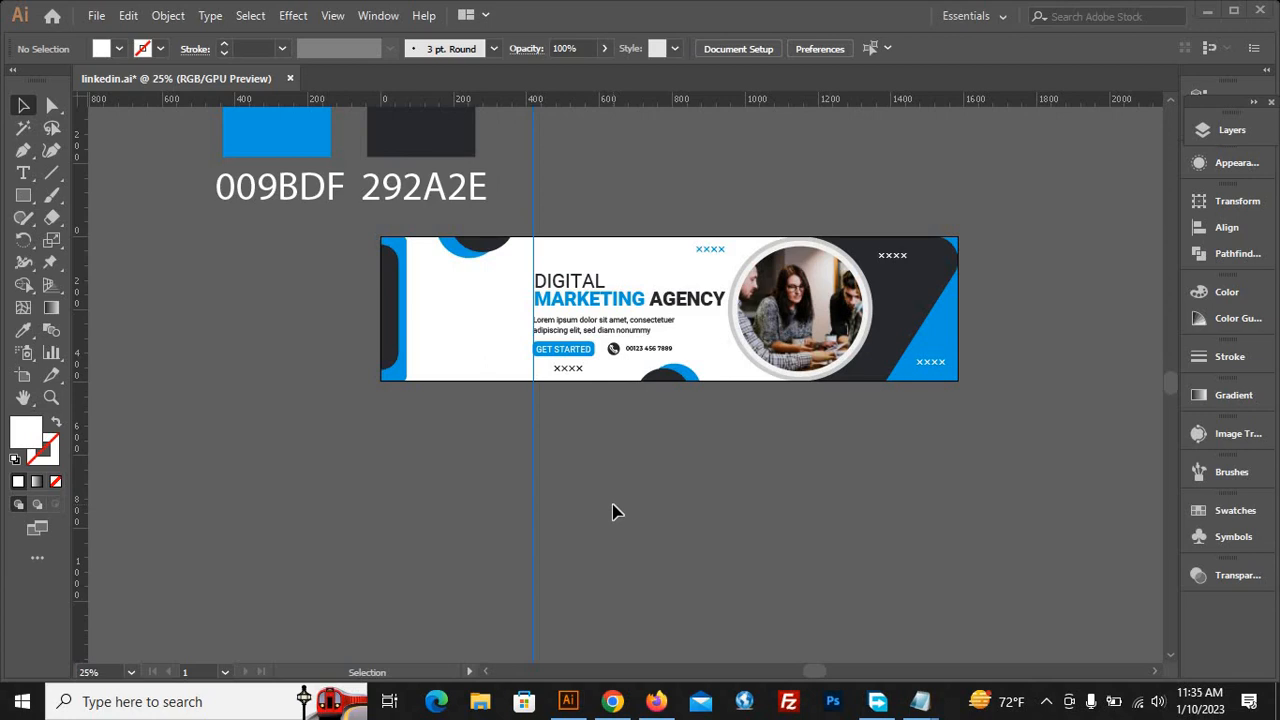
Check the LinkedIn cover photo and profile picture dimensions in the browser's search results
{"action": "left_click", "coordinate": [612, 703]}
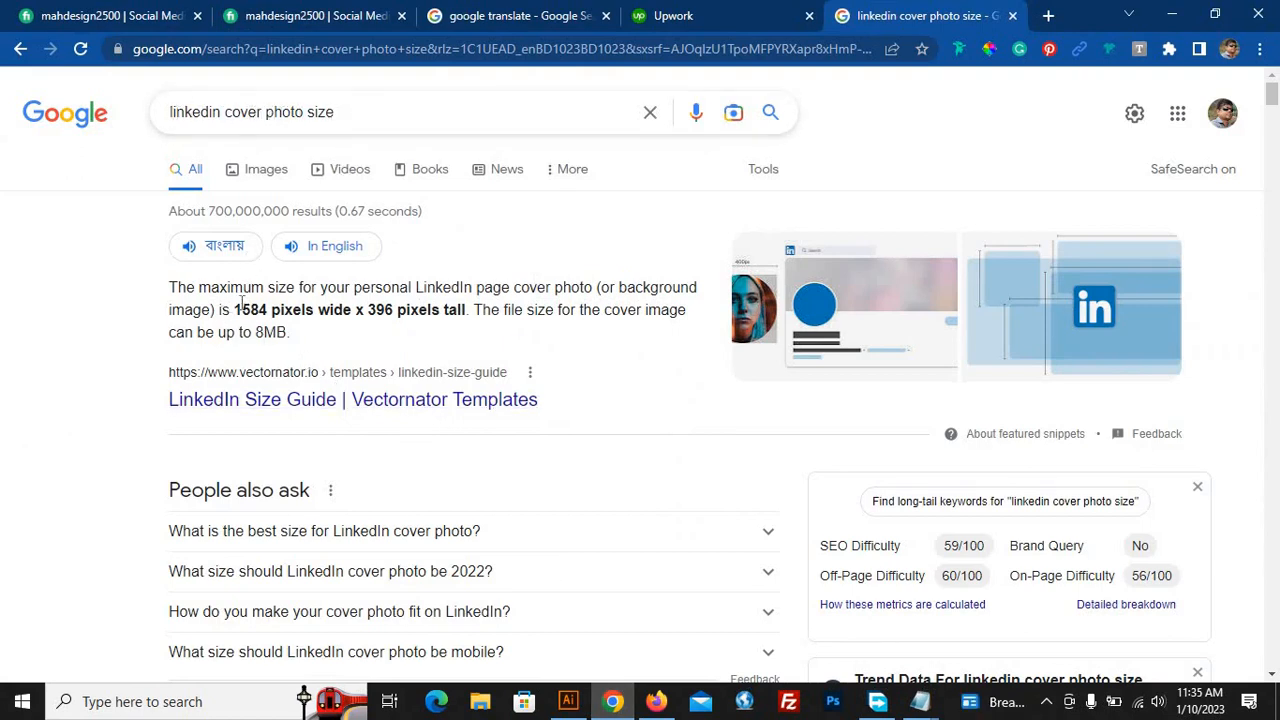
{"action": "left_click_drag", "start_coordinate": [272, 310], "coordinate": [390, 310]}
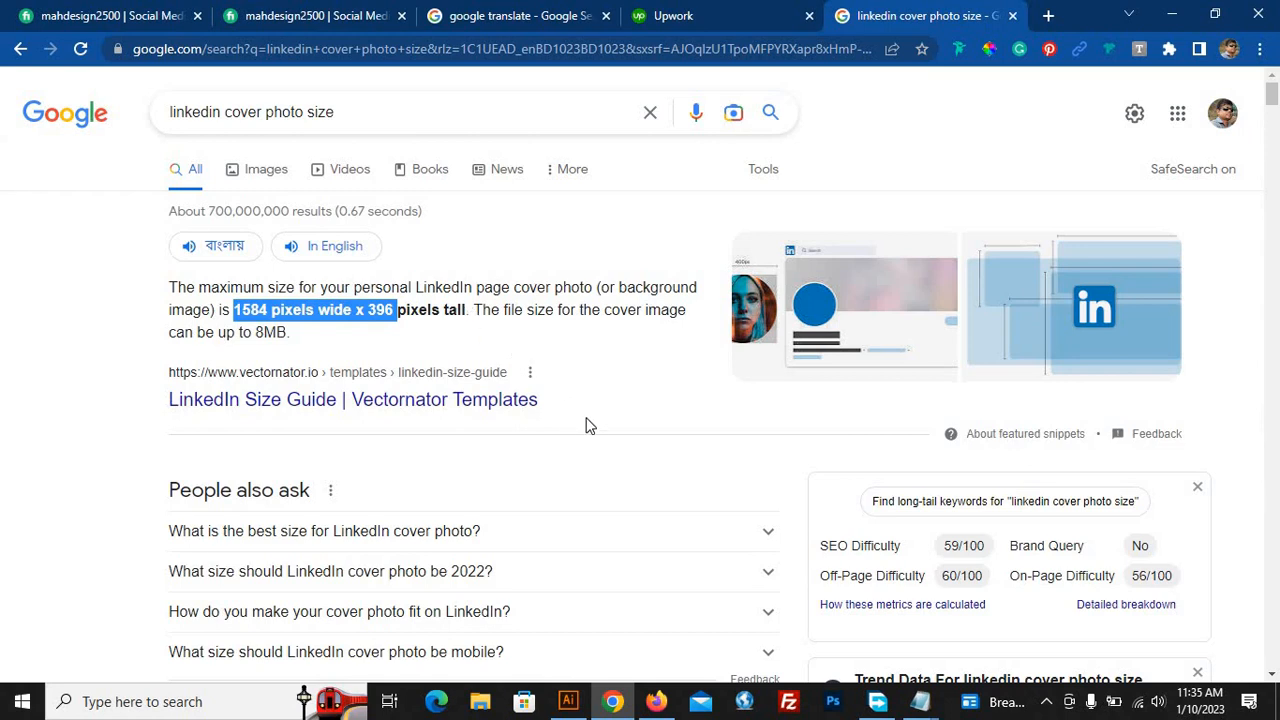
{"action": "scroll", "coordinate": [594, 426], "scroll_direction": "down", "scroll_amount": 7}
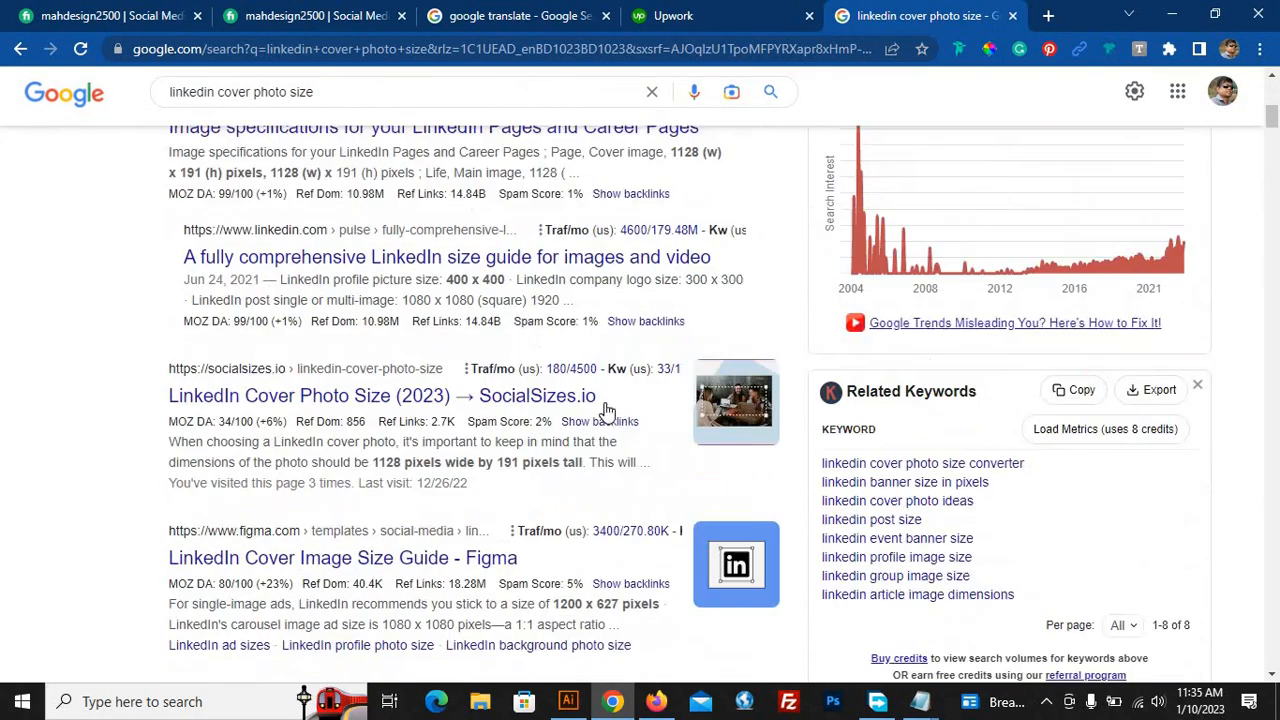
{"action": "left_click_drag", "start_coordinate": [443, 261], "coordinate": [511, 262]}
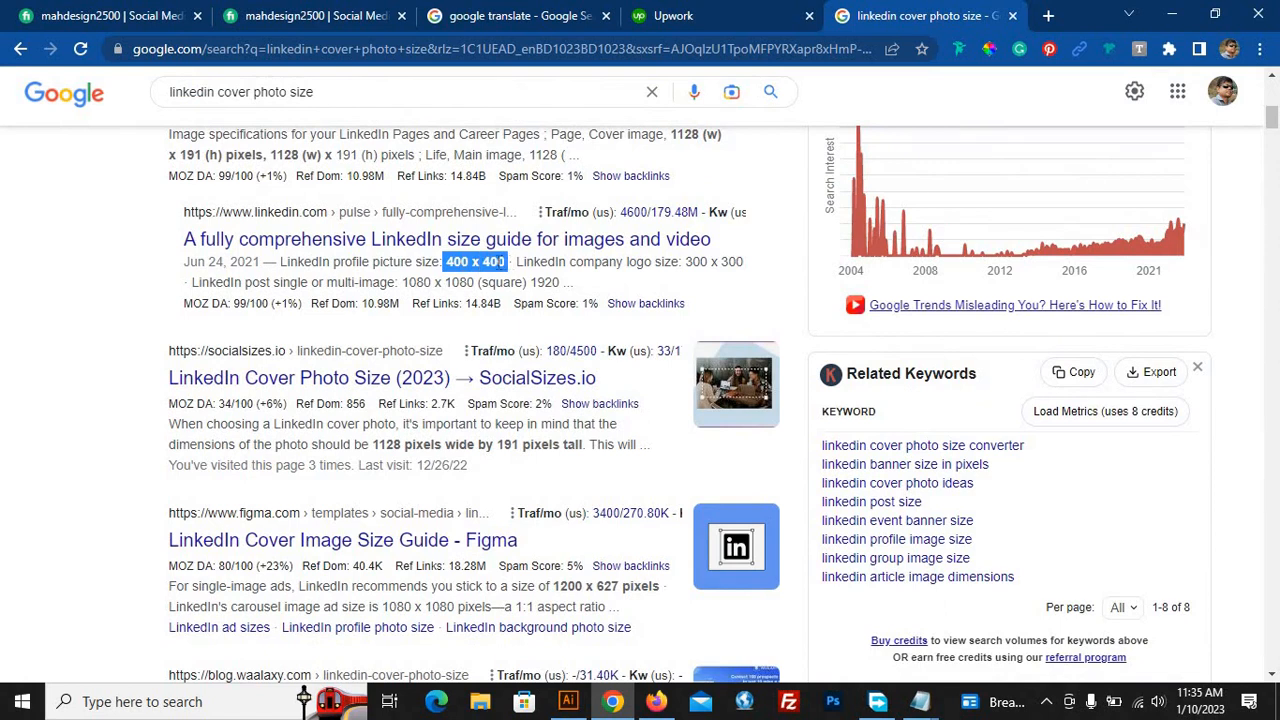
Create a new 1584 × 396 px RGB document at 300 ppi in Illustrator and set its default stroke to none
{"action": "left_click", "coordinate": [572, 704]}
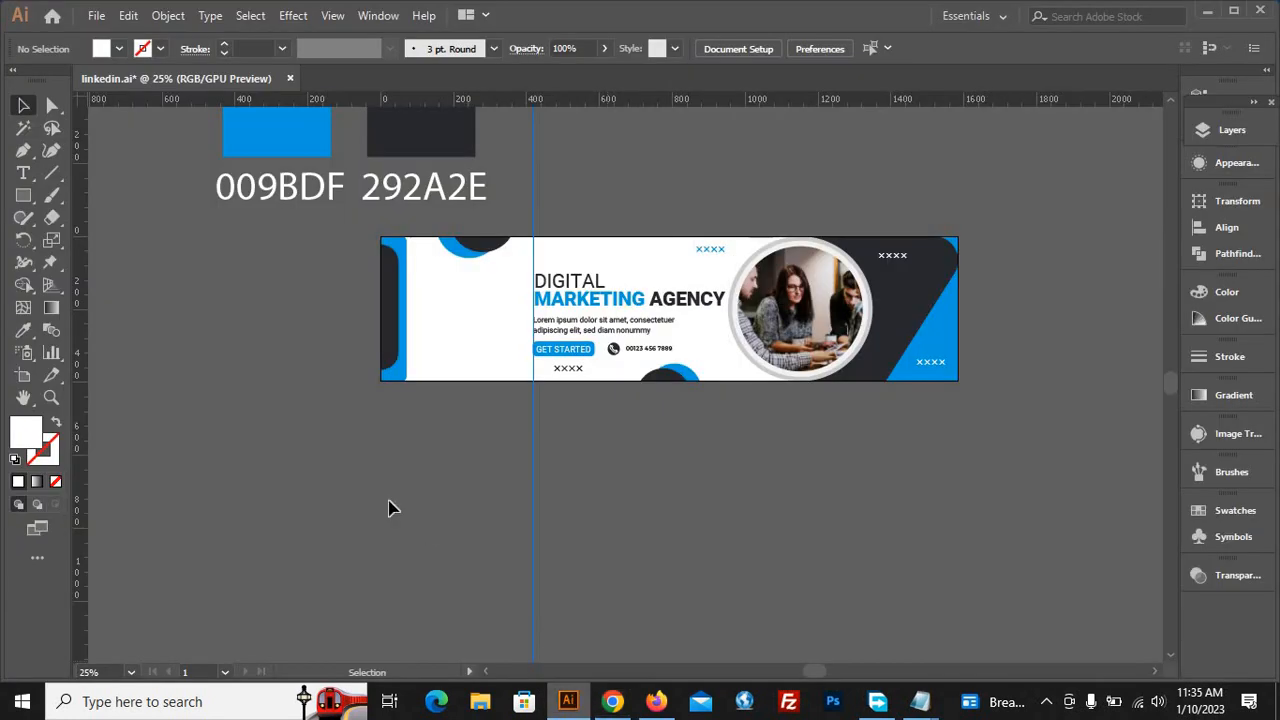
{"action": "left_click", "coordinate": [97, 17]}
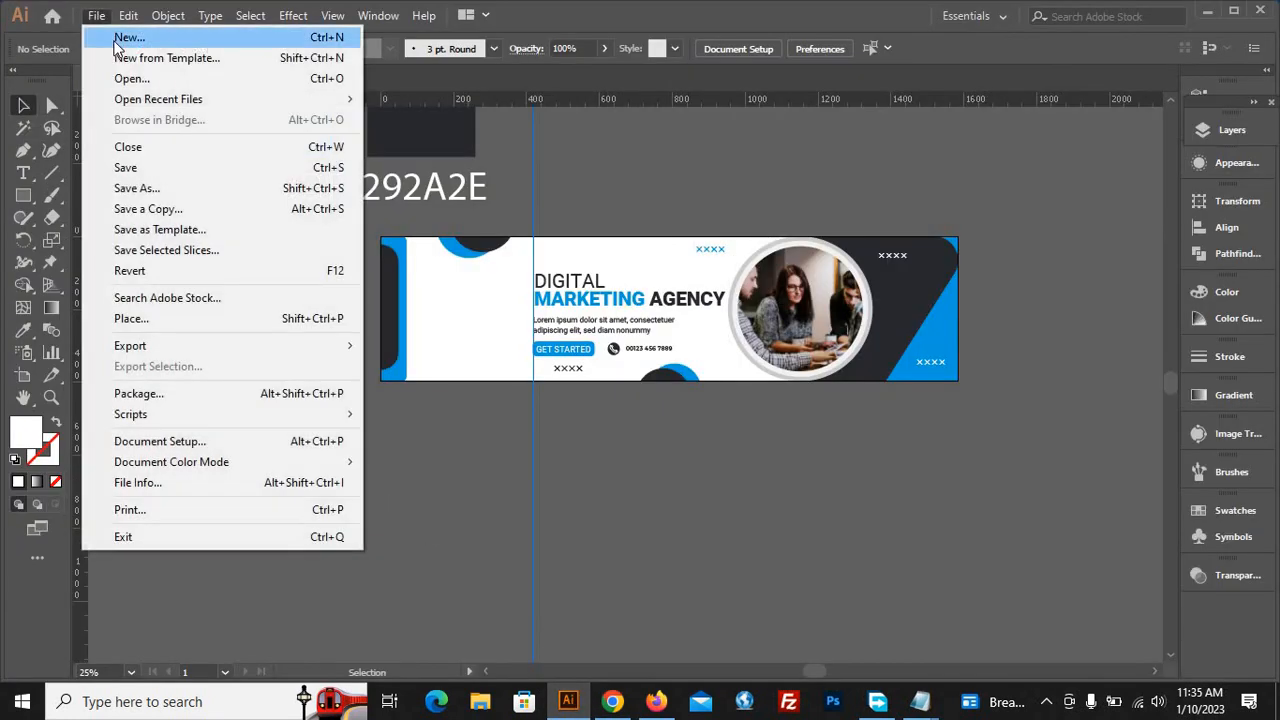
{"action": "left_click", "coordinate": [117, 40]}
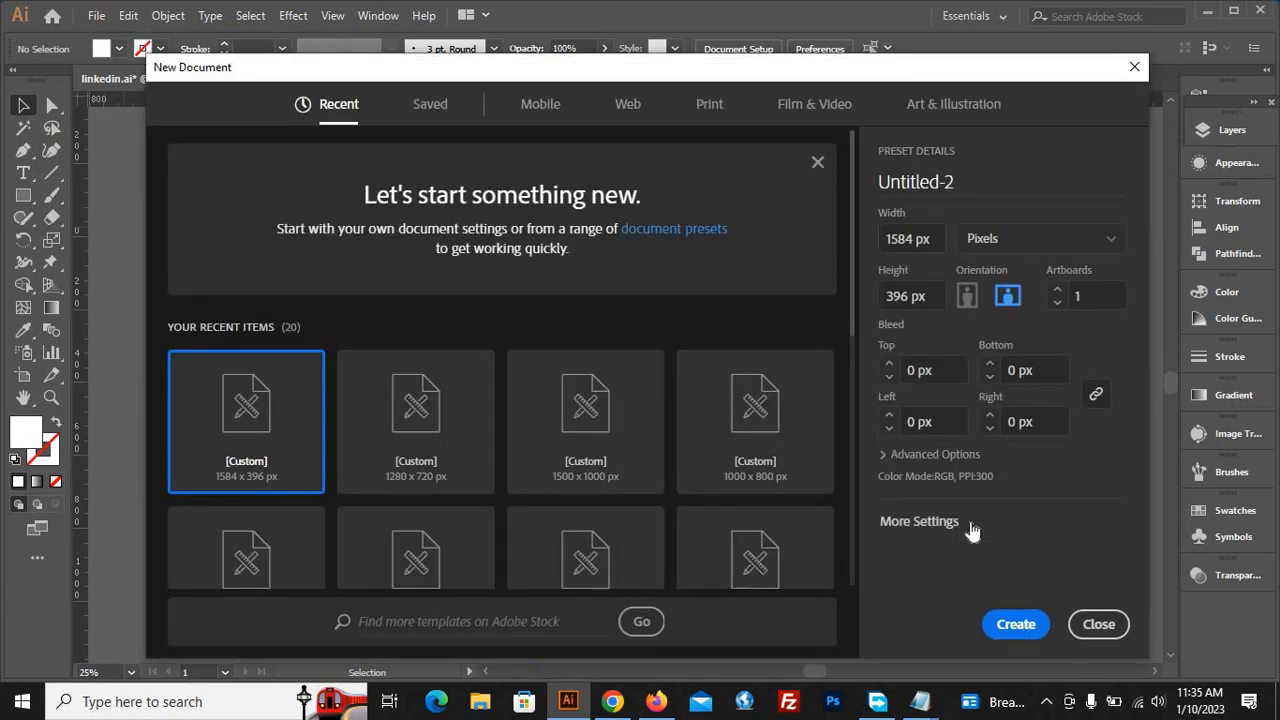
{"action": "left_click", "coordinate": [955, 458]}
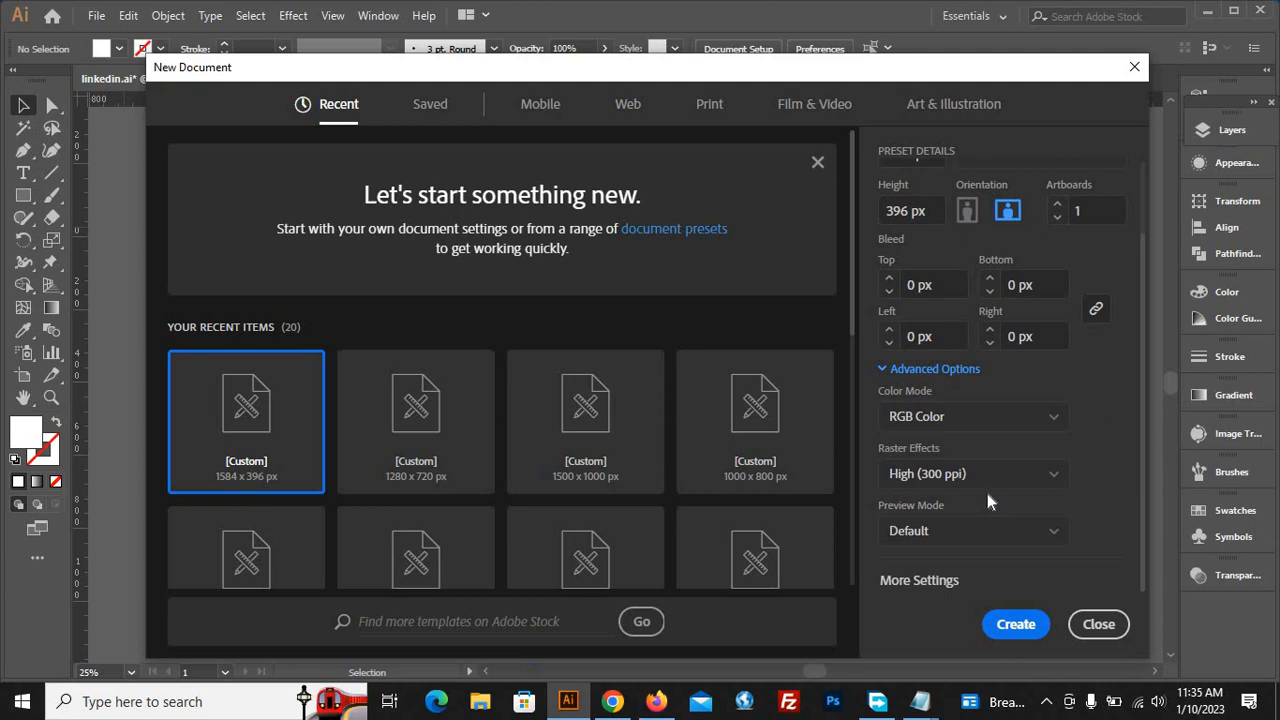
{"action": "left_click", "coordinate": [1016, 624]}
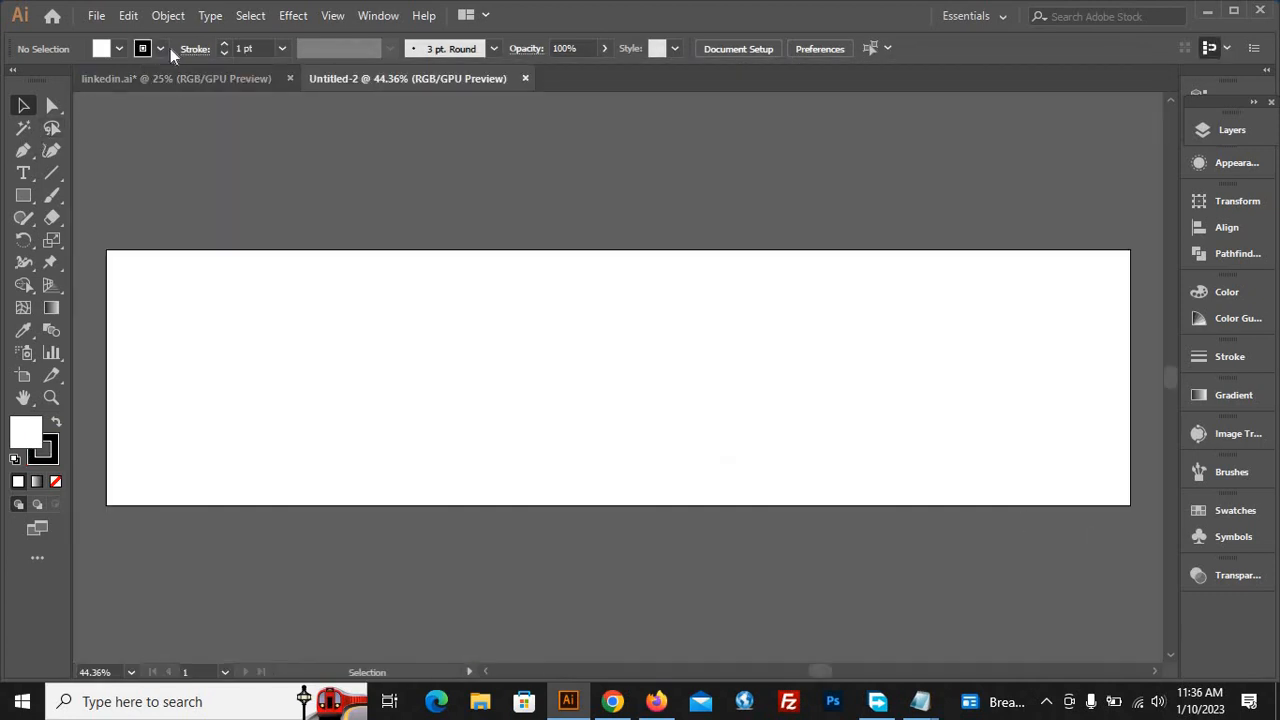
{"action": "left_click", "coordinate": [159, 50]}
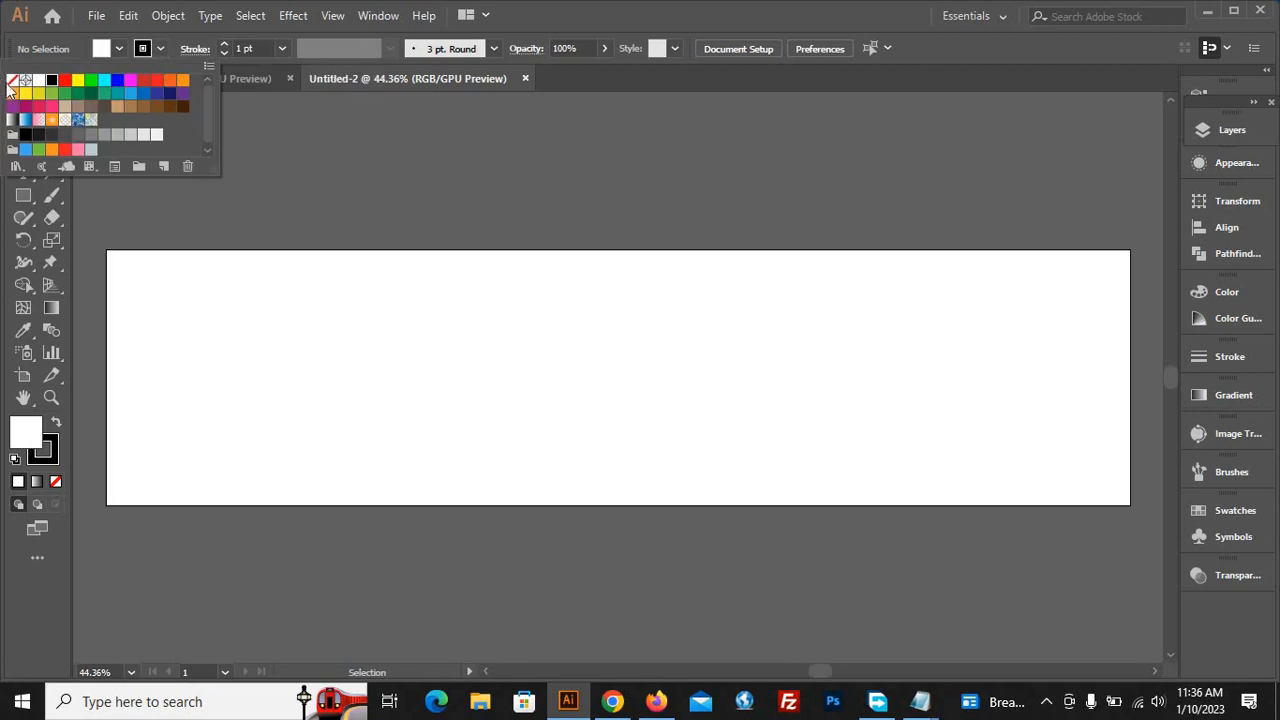
{"action": "left_click", "coordinate": [11, 80]}
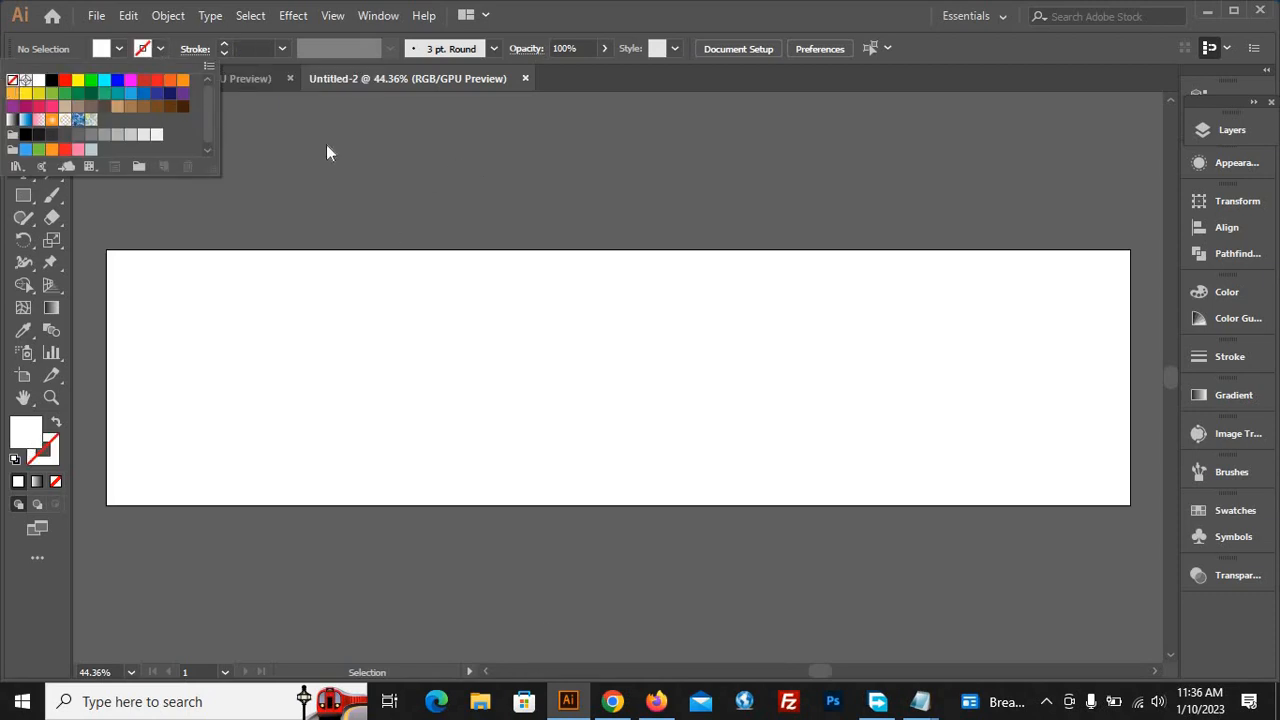
Copy the finished banner from linkedin.ai into the new document and place it just above the artboard as a reference
{"action": "left_click", "coordinate": [192, 78]}
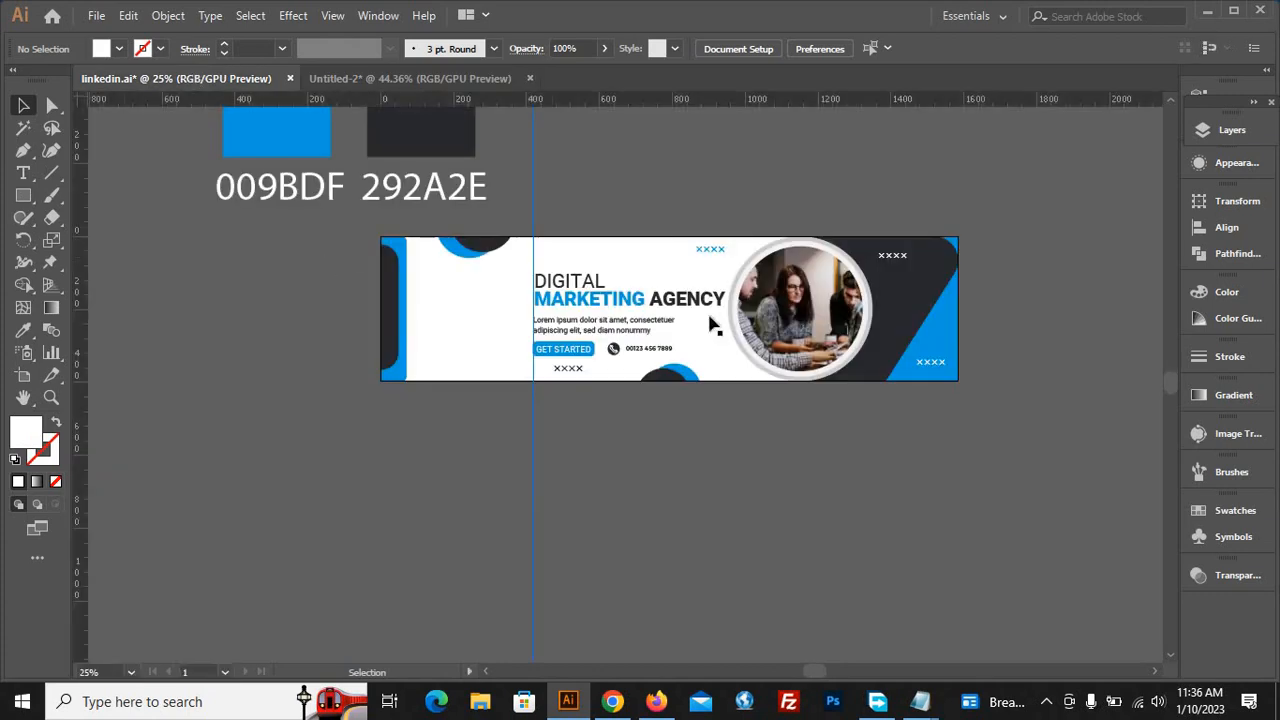
{"action": "left_click_drag", "start_coordinate": [682, 298], "coordinate": [680, 450]}
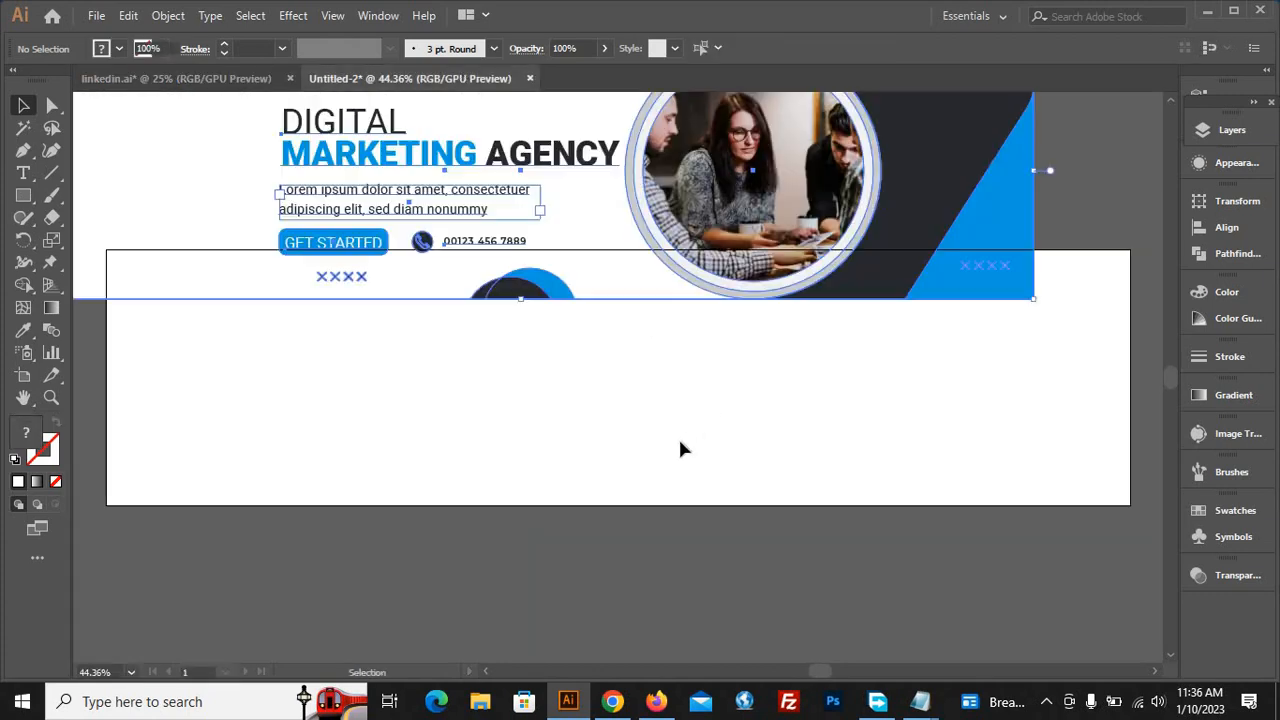
{"action": "scroll", "coordinate": [638, 541], "scroll_direction": "down", "scroll_amount": 2}
{"action": "left_click_drag", "start_coordinate": [595, 300], "coordinate": [644, 256]}
{"action": "left_click", "coordinate": [210, 208]}
{"action": "left_click", "coordinate": [160, 48]}
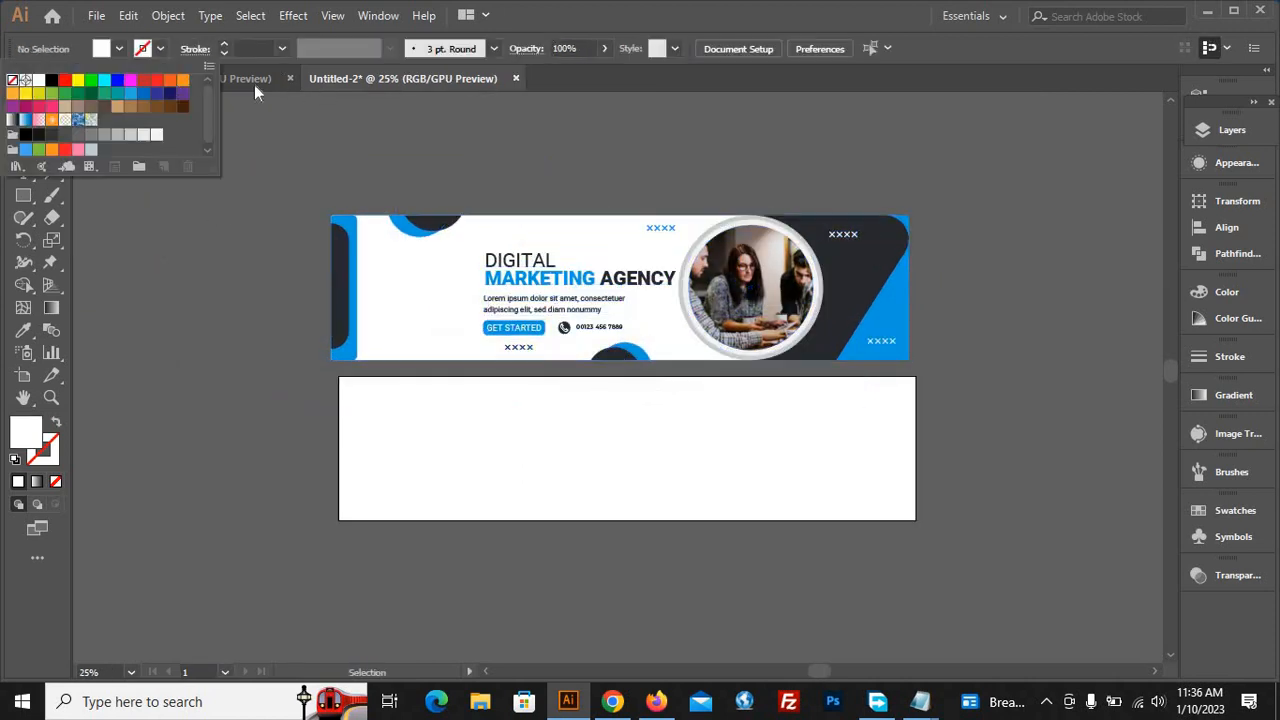
Copy the 009BDF and 292A2E colour swatches with their labels from linkedin.ai into the new document
{"action": "left_click", "coordinate": [214, 86]}
{"action": "left_click_drag", "start_coordinate": [230, 136], "coordinate": [420, 322]}
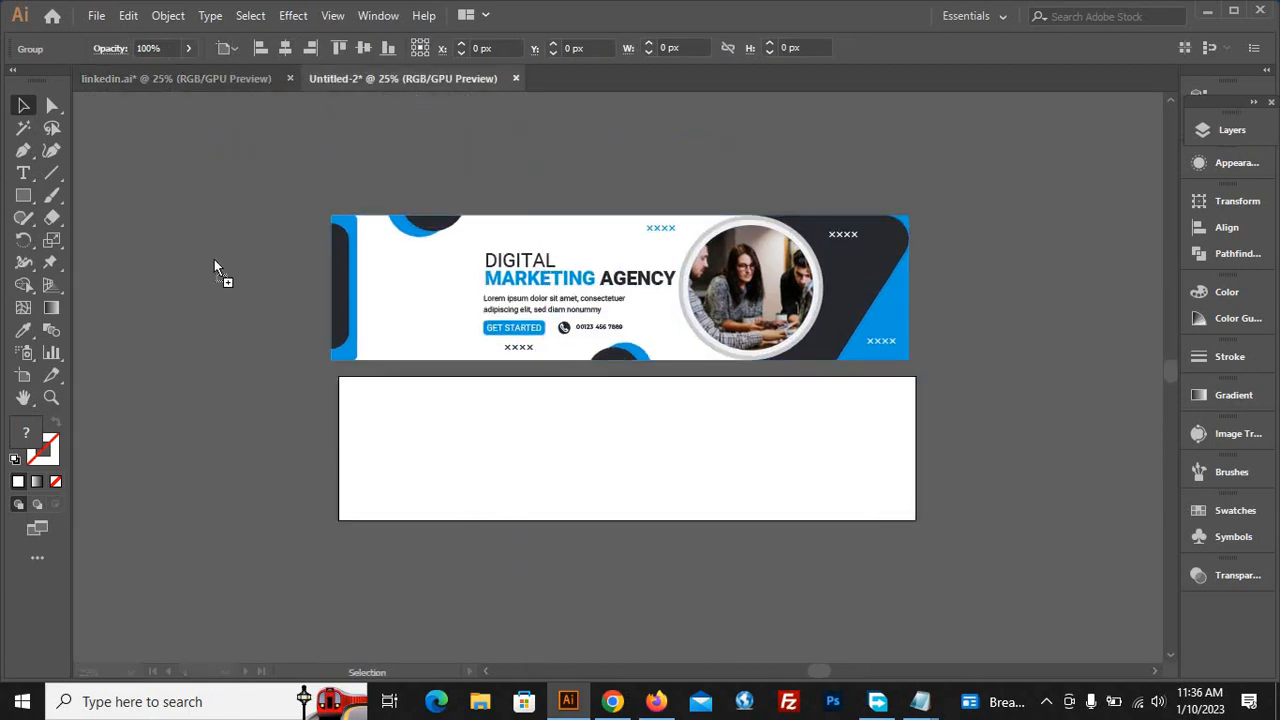
{"action": "left_click_drag", "start_coordinate": [214, 268], "coordinate": [214, 266]}
{"action": "left_click_drag", "start_coordinate": [304, 207], "coordinate": [745, 92]}
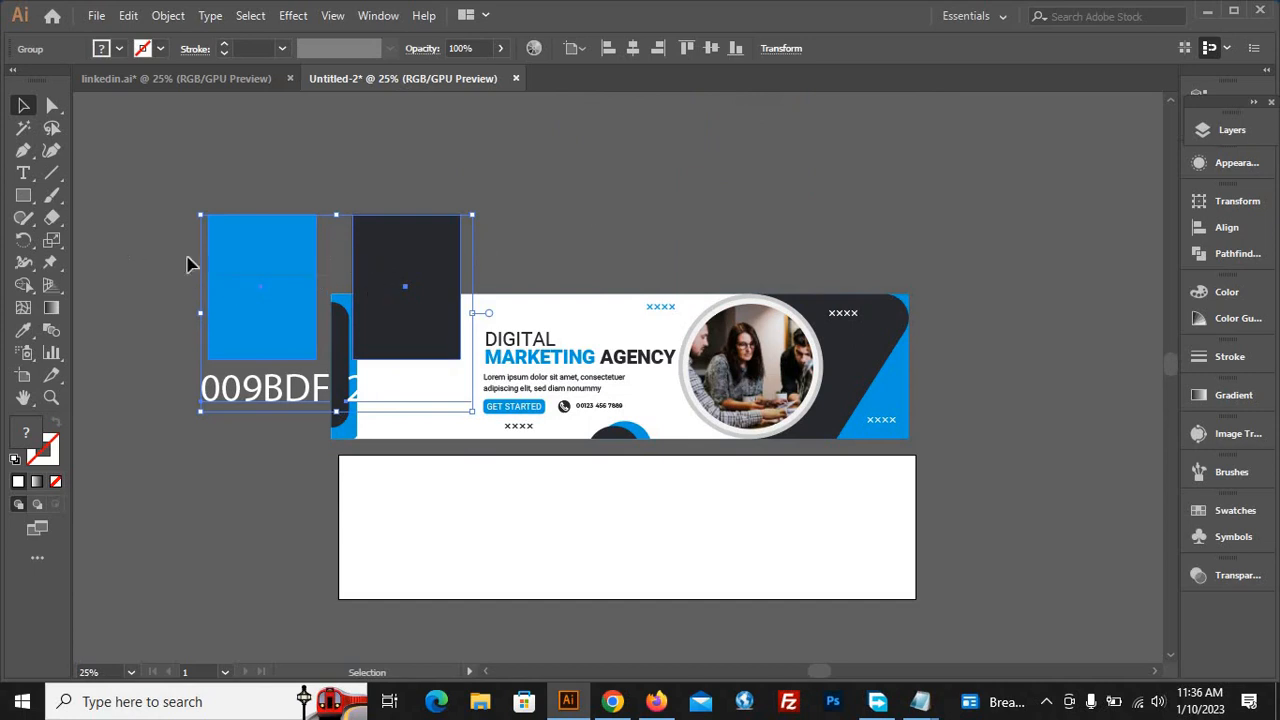
Move the two labelled colour swatches clear of the reference banner, beyond its upper-left corner, and deselect them
{"action": "left_click", "coordinate": [506, 220]}
{"action": "left_click_drag", "start_coordinate": [436, 241], "coordinate": [282, 219]}
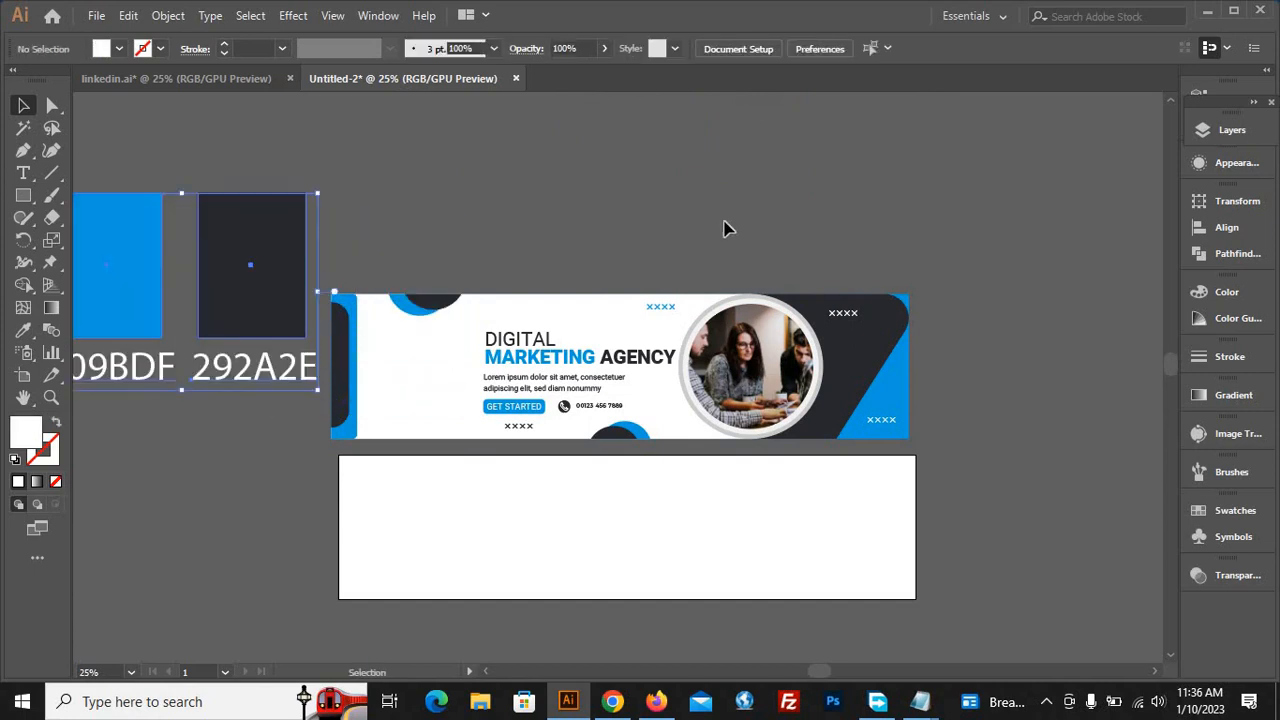
{"action": "left_click", "coordinate": [855, 251]}
{"action": "scroll", "coordinate": [903, 289], "scroll_direction": "down", "scroll_amount": 1}
{"action": "left_click_drag", "start_coordinate": [466, 285], "coordinate": [444, 251]}
{"action": "scroll", "coordinate": [906, 528], "scroll_direction": "up", "scroll_amount": 1}
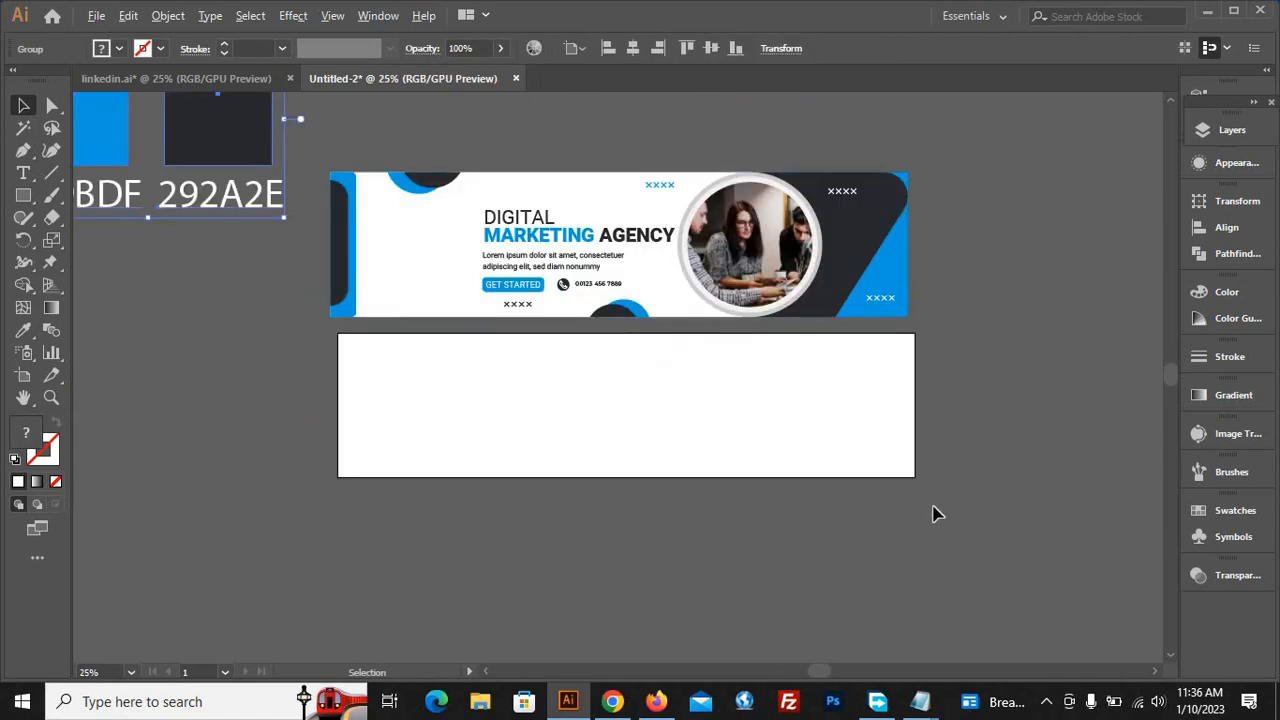
{"action": "left_click", "coordinate": [770, 561]}
Create a white 1584 × 396 px rectangle and centre it horizontally and vertically on the artboard
{"action": "left_click_drag", "start_coordinate": [23, 195], "coordinate": [95, 197]}
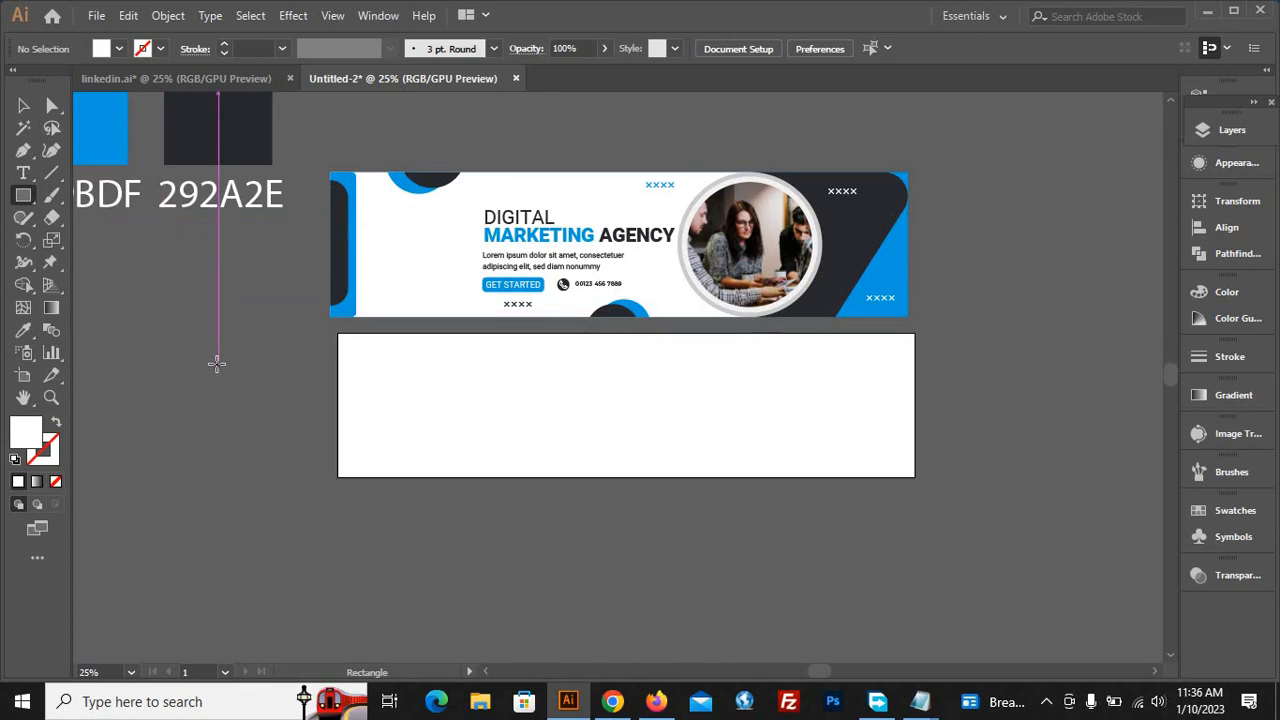
{"action": "left_click", "coordinate": [217, 364]}
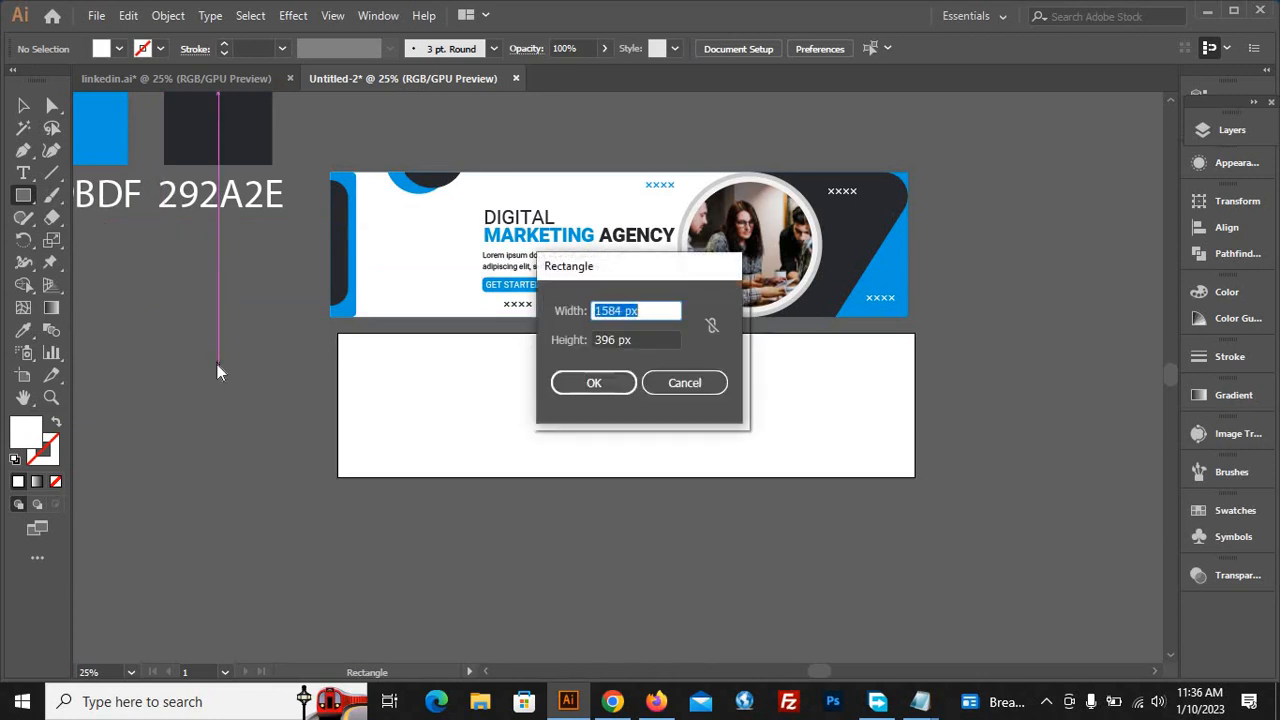
{"action": "left_click", "coordinate": [600, 384]}
{"action": "key", "text": "v"}
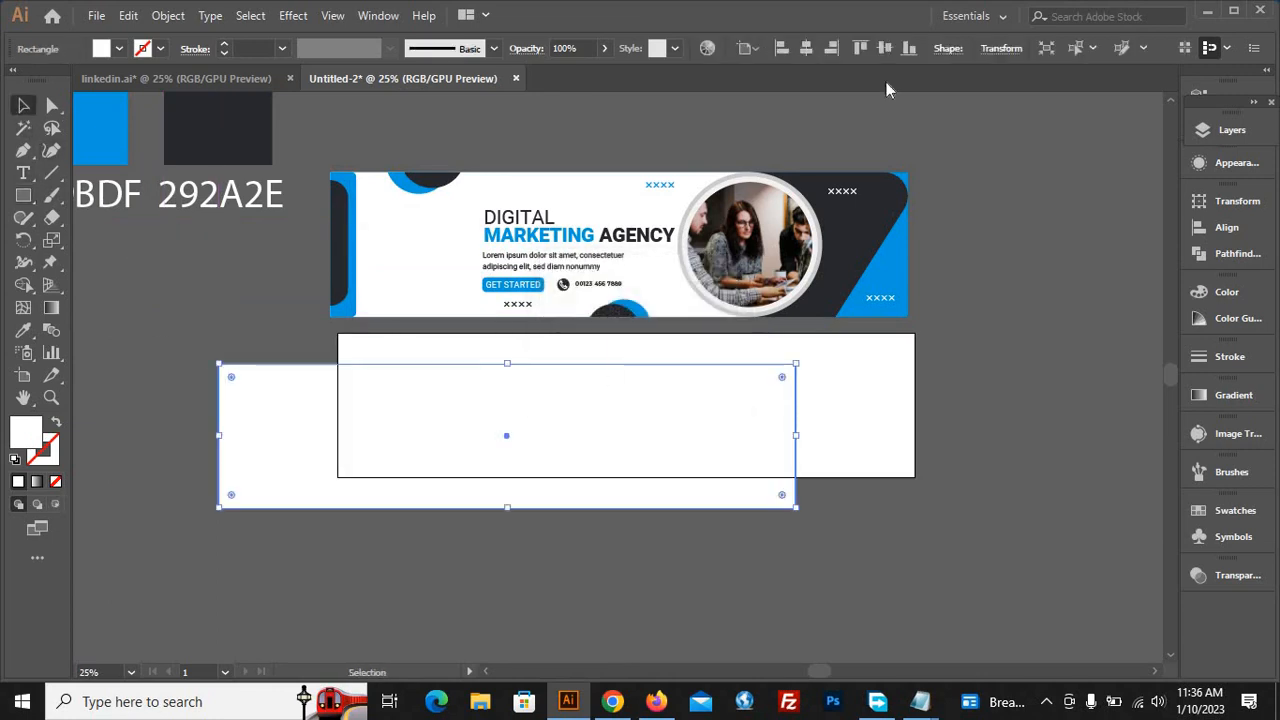
{"action": "left_click", "coordinate": [807, 50]}
{"action": "left_click", "coordinate": [880, 47]}
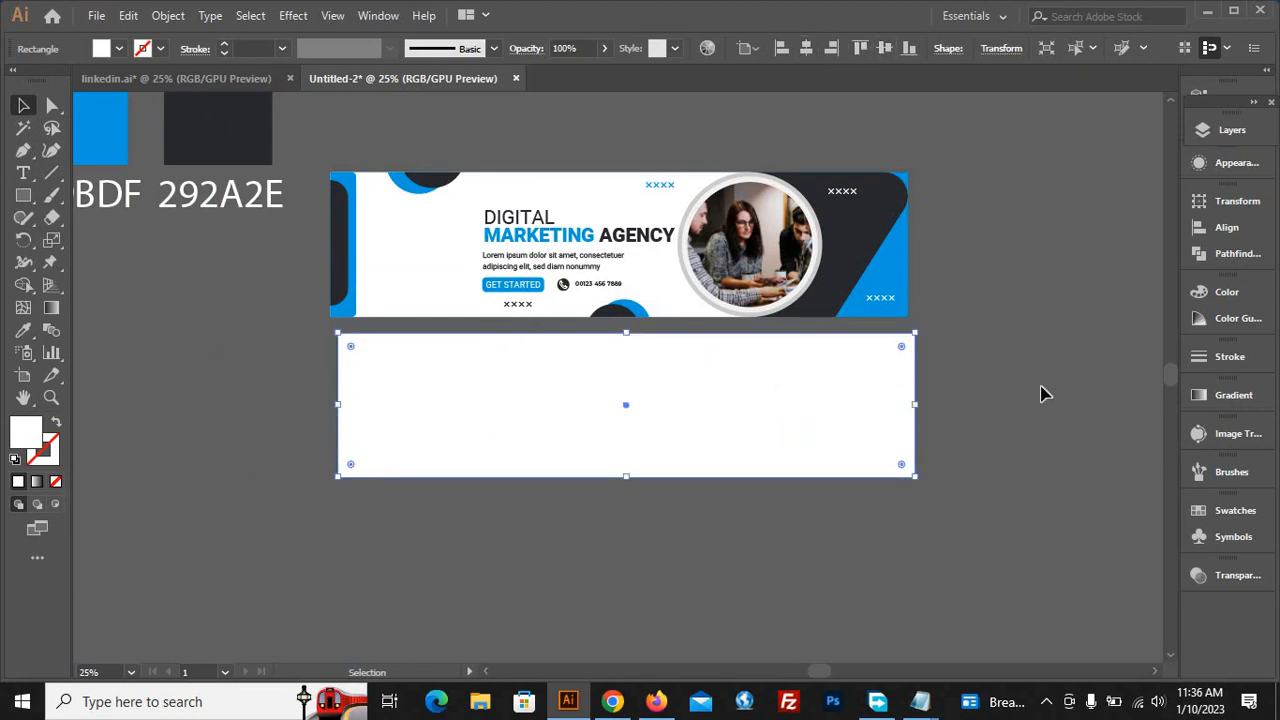
{"action": "left_click", "coordinate": [1043, 391]}
{"action": "left_click", "coordinate": [736, 465]}
{"action": "left_click", "coordinate": [889, 571]}
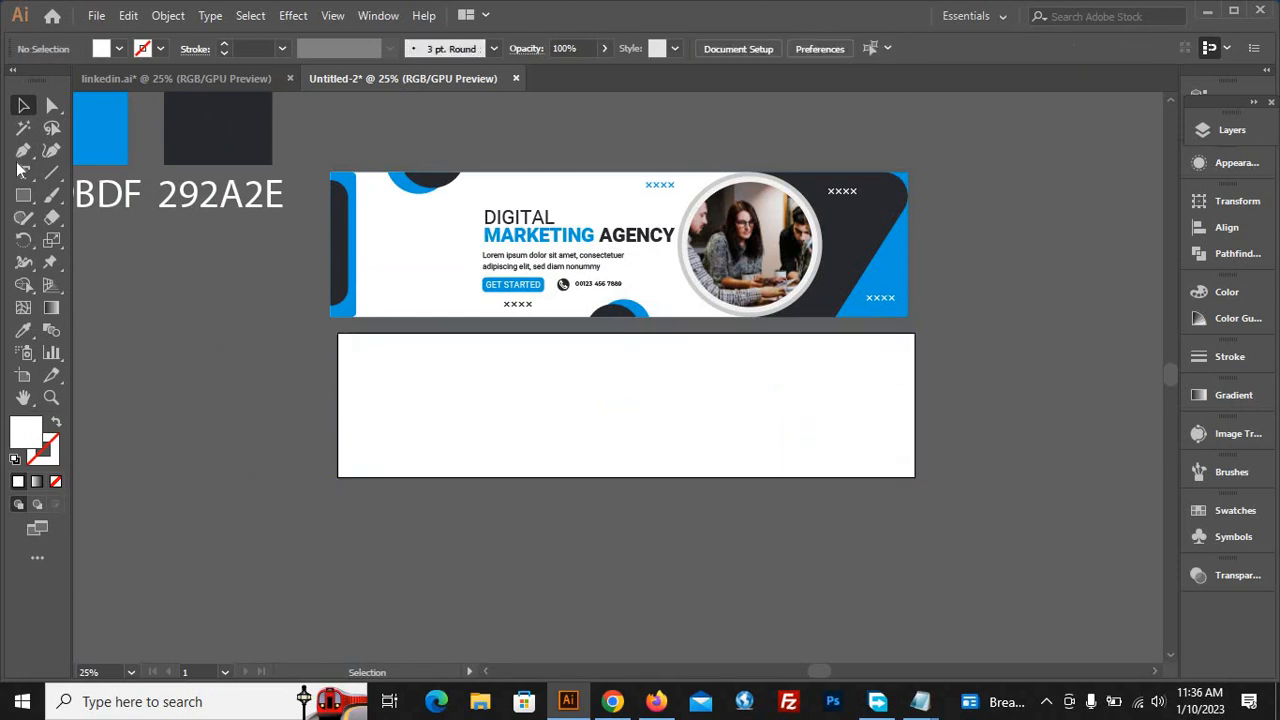
Draw a diagonal line across the right part of the white rectangle, sloping down to the left and extending past both long edges
{"action": "left_click", "coordinate": [52, 172]}
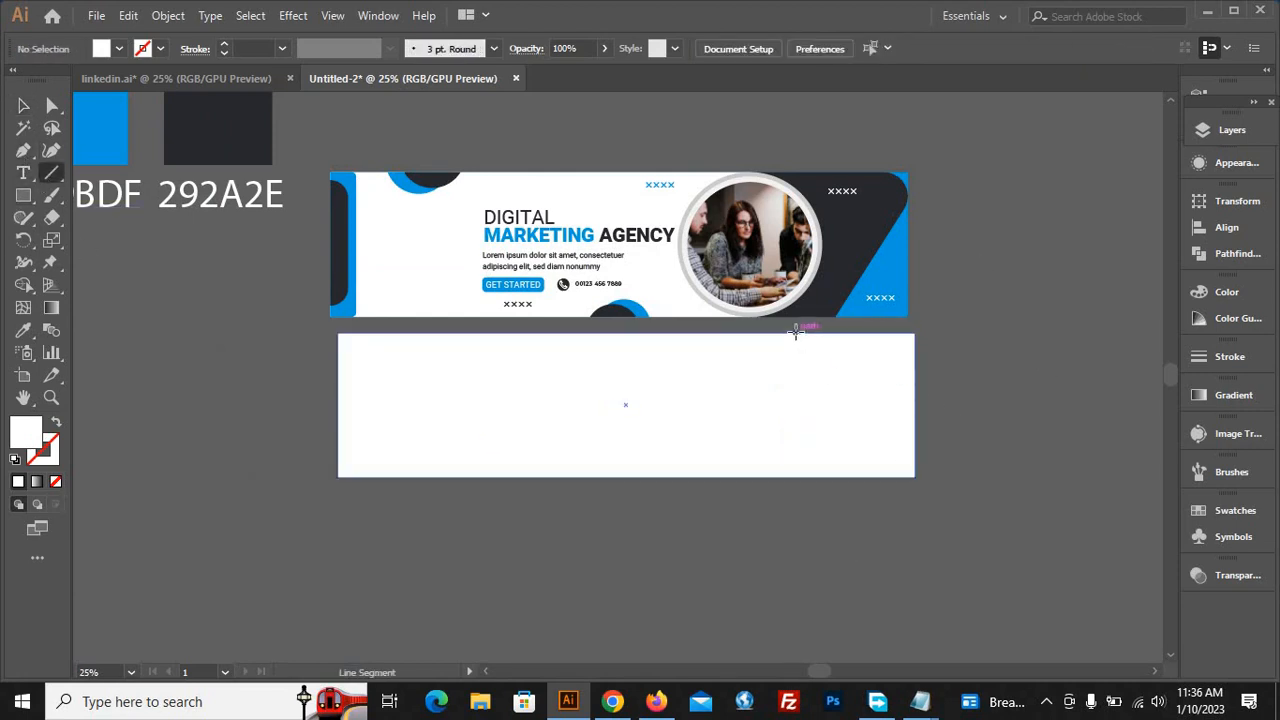
{"action": "left_click_drag", "start_coordinate": [791, 331], "coordinate": [681, 516]}
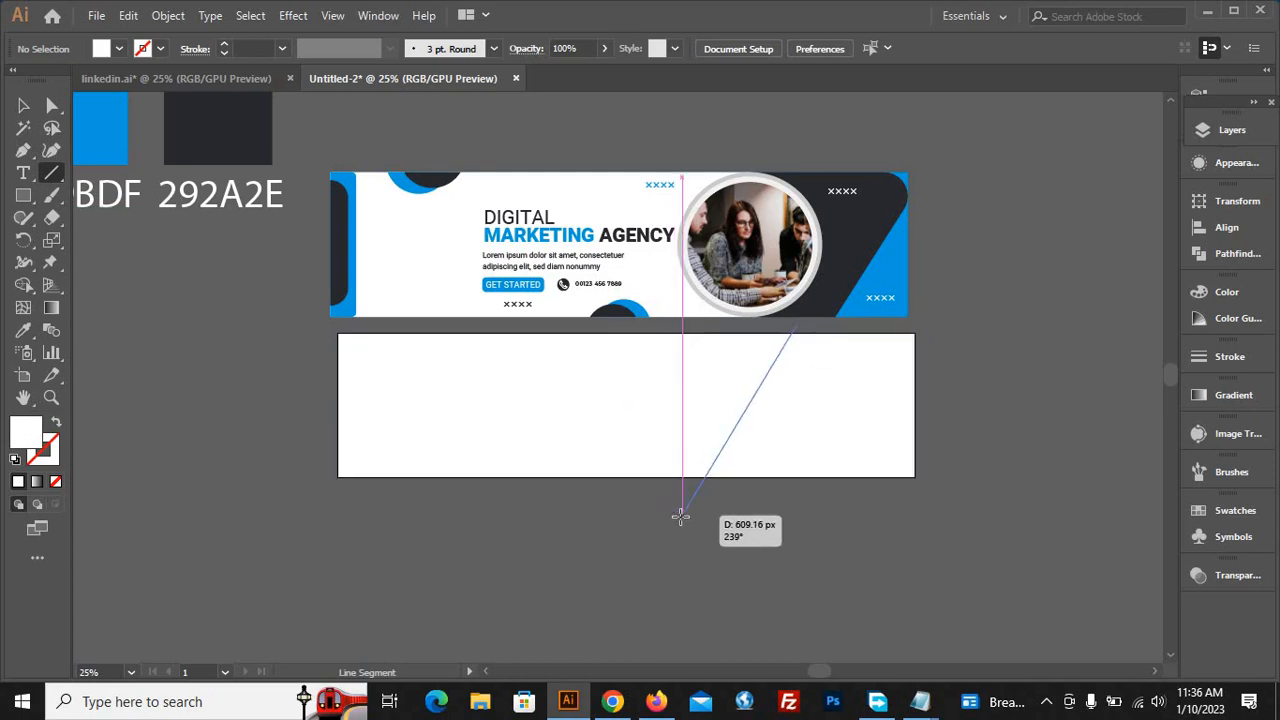
{"action": "left_click_drag", "start_coordinate": [680, 516], "coordinate": [696, 518]}
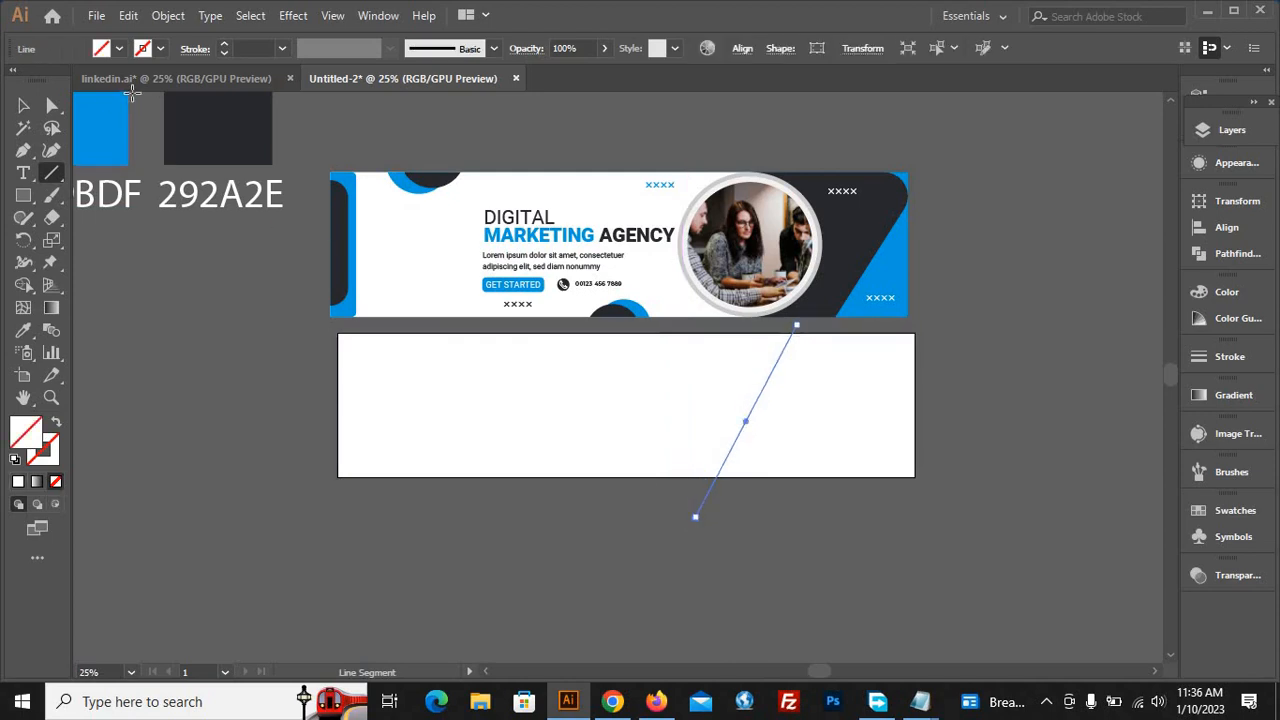
{"action": "left_click", "coordinate": [23, 106]}
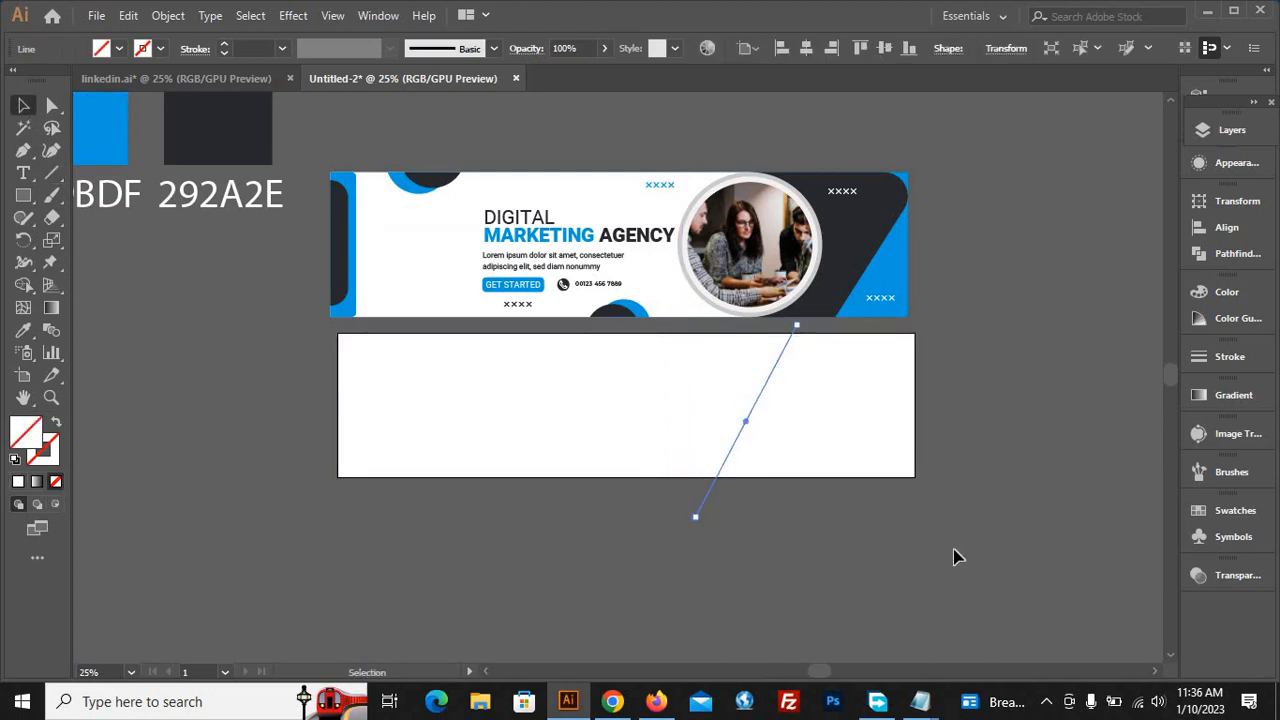
Split the white rectangle along the diagonal line with the Pathfinder Divide operation
{"action": "left_click_drag", "start_coordinate": [970, 548], "coordinate": [586, 413]}
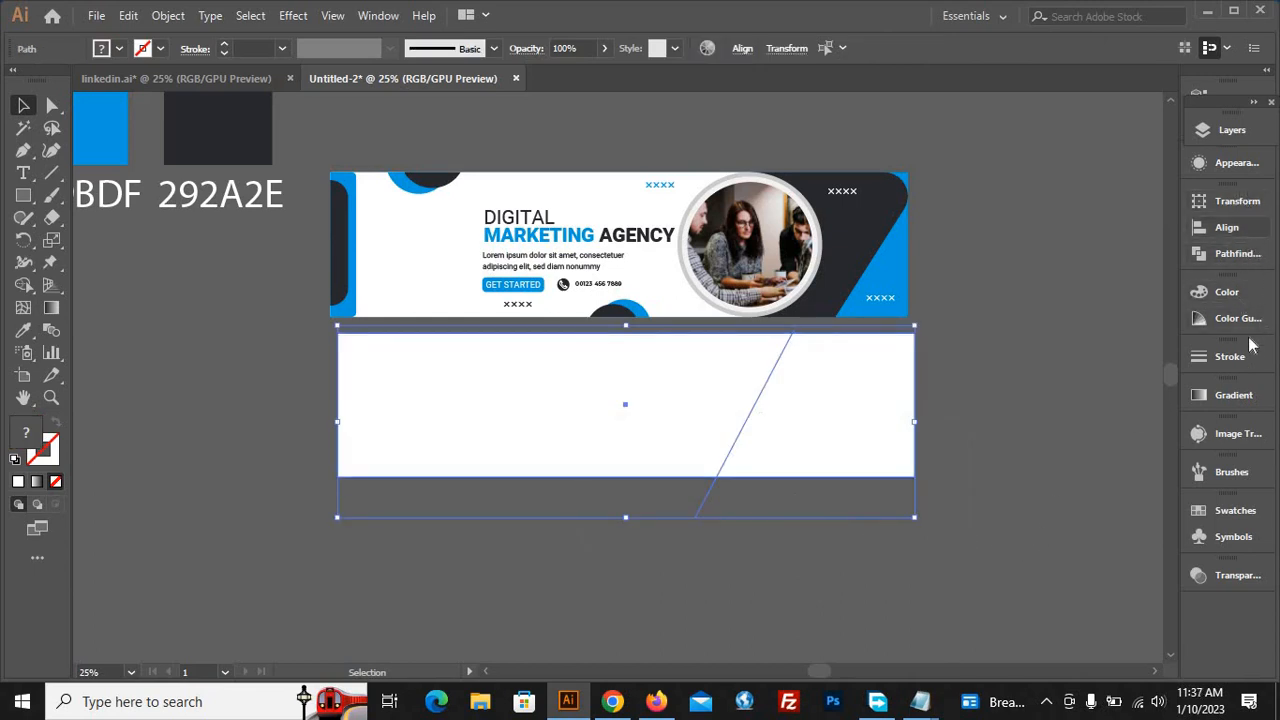
{"action": "left_click", "coordinate": [1233, 254]}
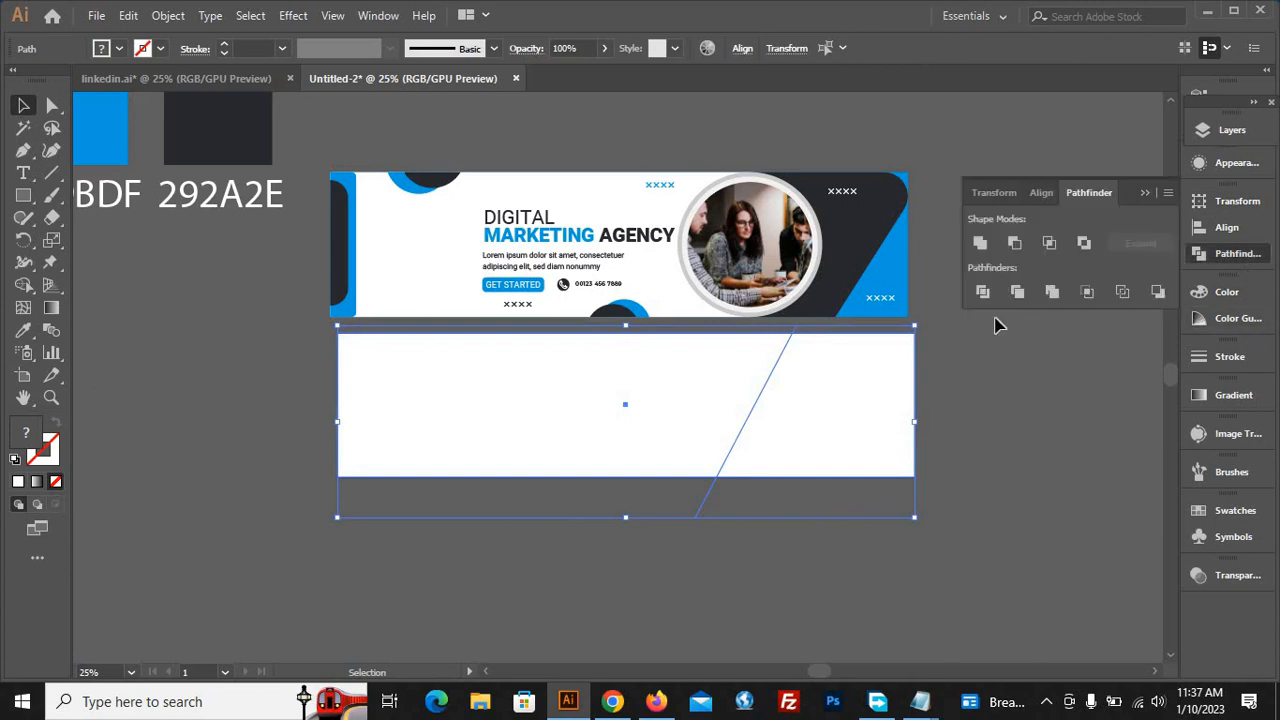
{"action": "left_click", "coordinate": [983, 293]}
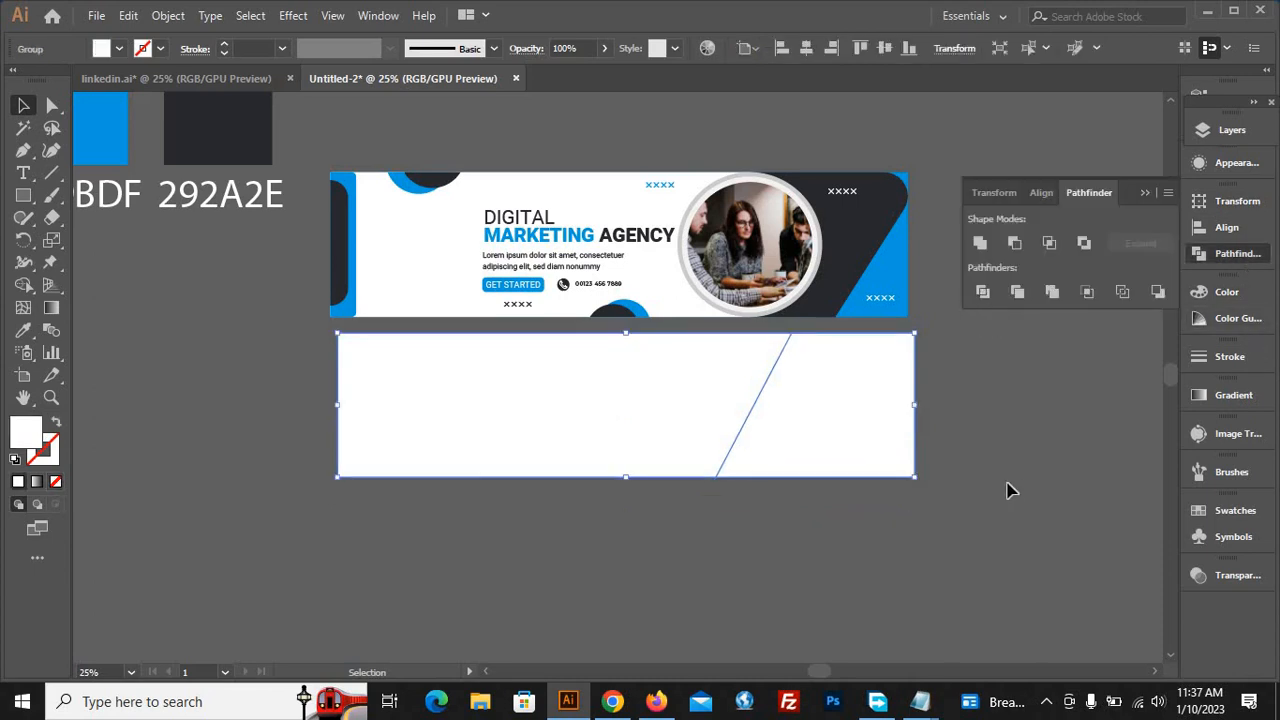
Ungroup the divided rectangle and move its right-hand piece off the artboard, to the left below the colour swatches
{"action": "left_click", "coordinate": [960, 487]}
{"action": "left_click", "coordinate": [838, 467]}
{"action": "right_click", "coordinate": [837, 464]}
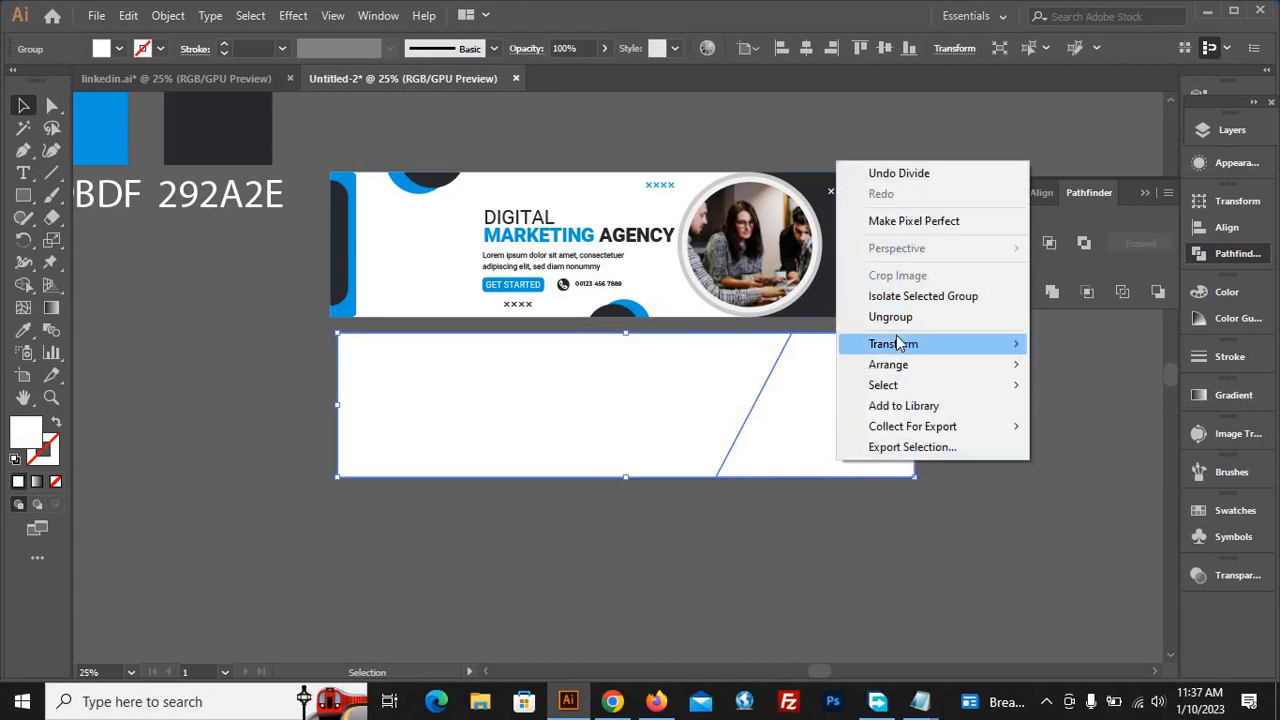
{"action": "left_click", "coordinate": [894, 318]}
{"action": "left_click", "coordinate": [915, 492]}
{"action": "left_click_drag", "start_coordinate": [886, 451], "coordinate": [149, 369]}
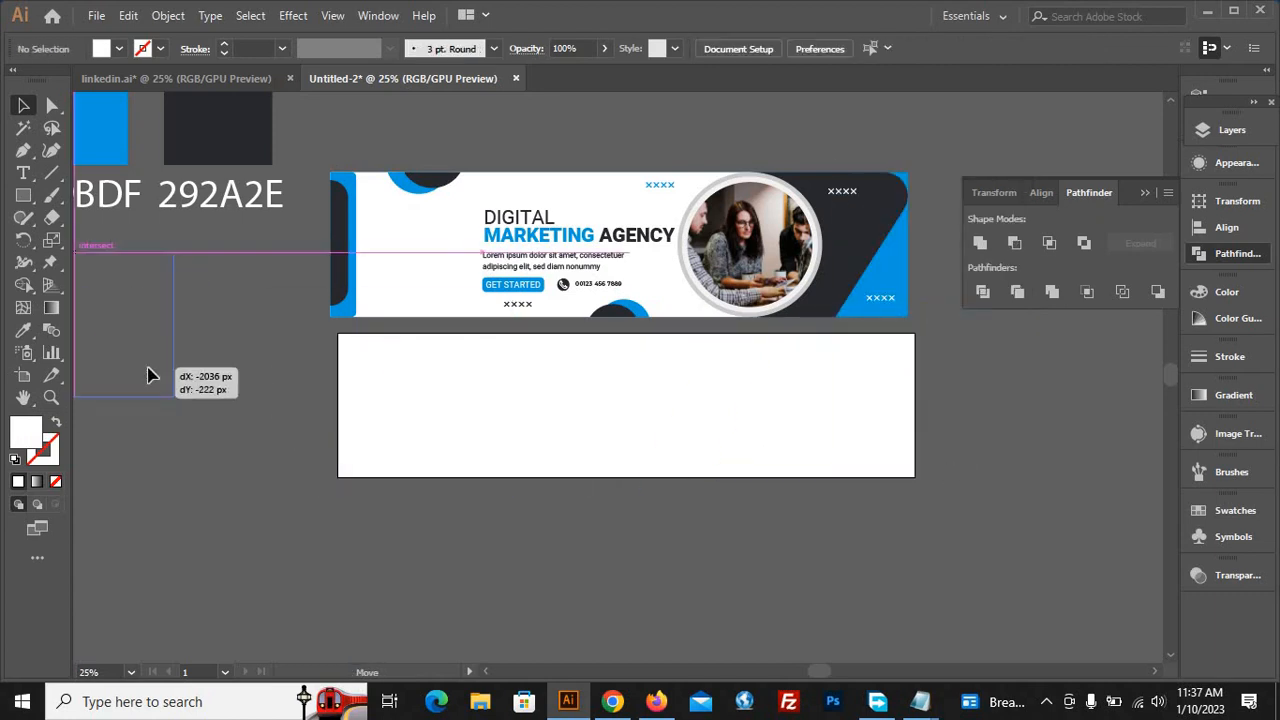
Fill the remaining left piece of the divided rectangle with the blue sampled from the 009BDF swatch
{"action": "left_click", "coordinate": [575, 437]}
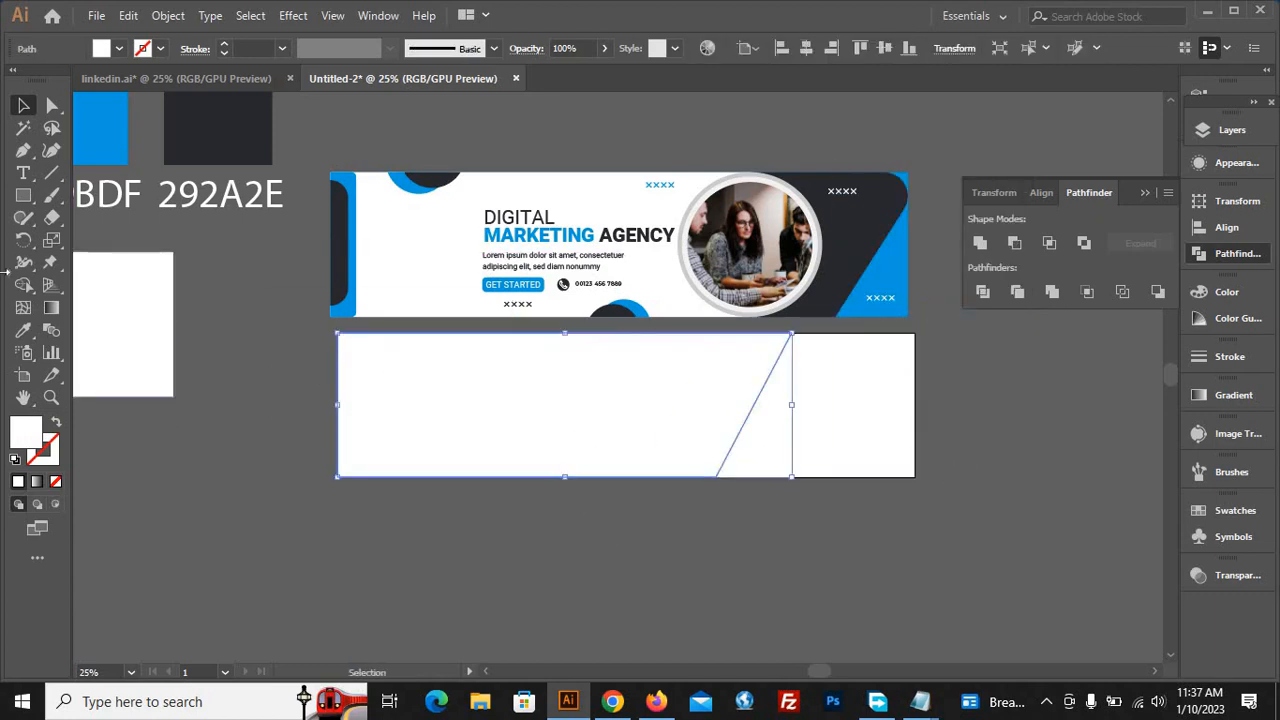
{"action": "left_click", "coordinate": [23, 330]}
{"action": "left_click", "coordinate": [121, 137]}
{"action": "key", "text": "v"}
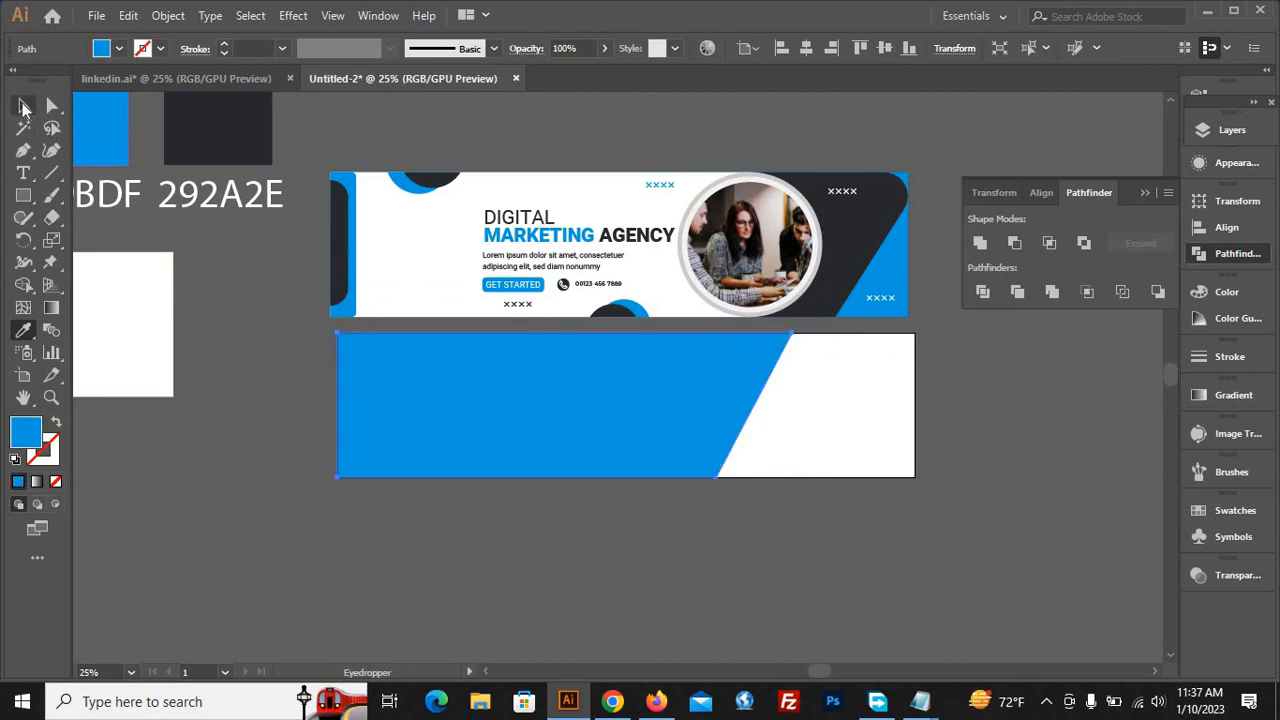
{"action": "left_click", "coordinate": [690, 545]}
{"action": "left_click", "coordinate": [620, 425]}
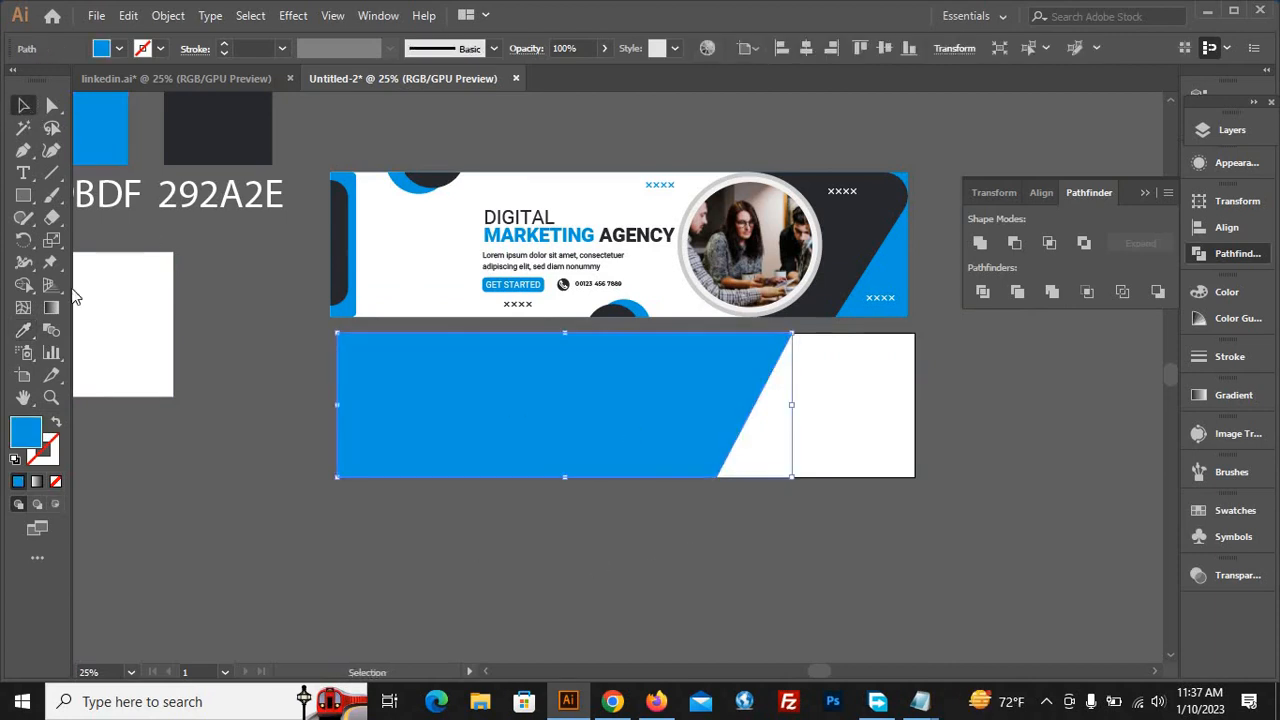
Round the upper-right corner of the blue piece to a radius of about 81 px
{"action": "left_click", "coordinate": [53, 106]}
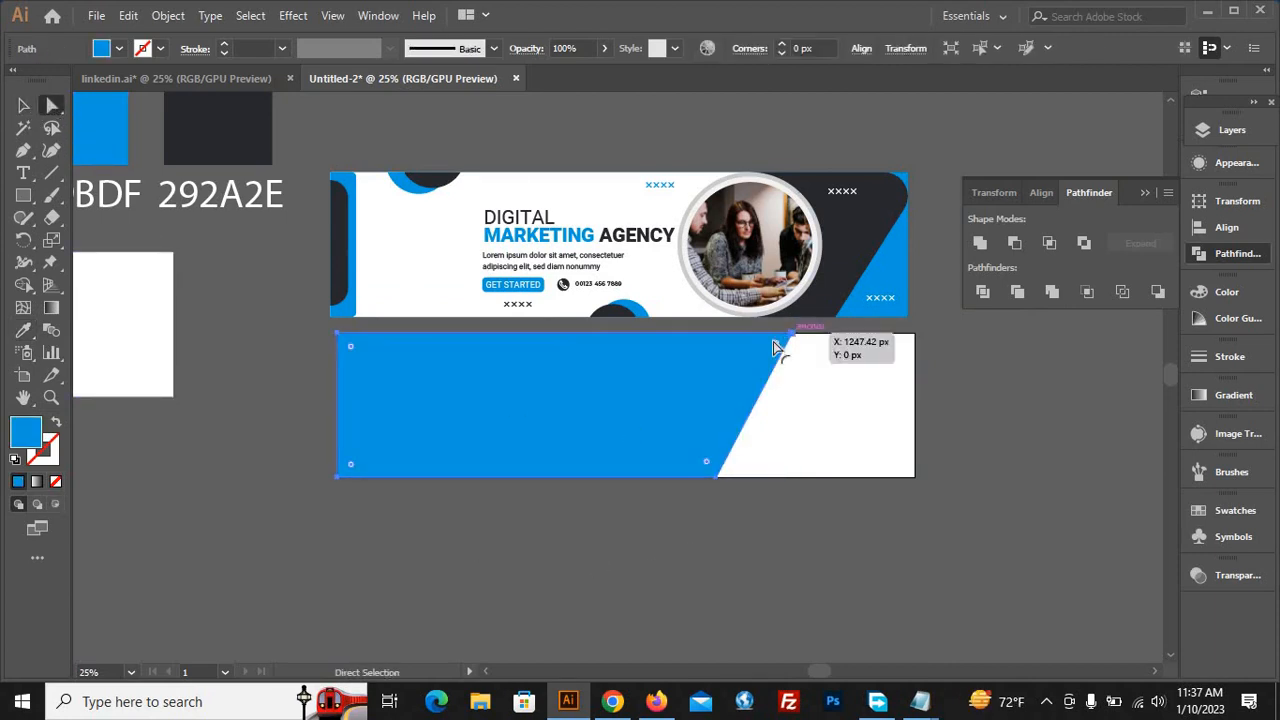
{"action": "left_click_drag", "start_coordinate": [775, 348], "coordinate": [747, 371]}
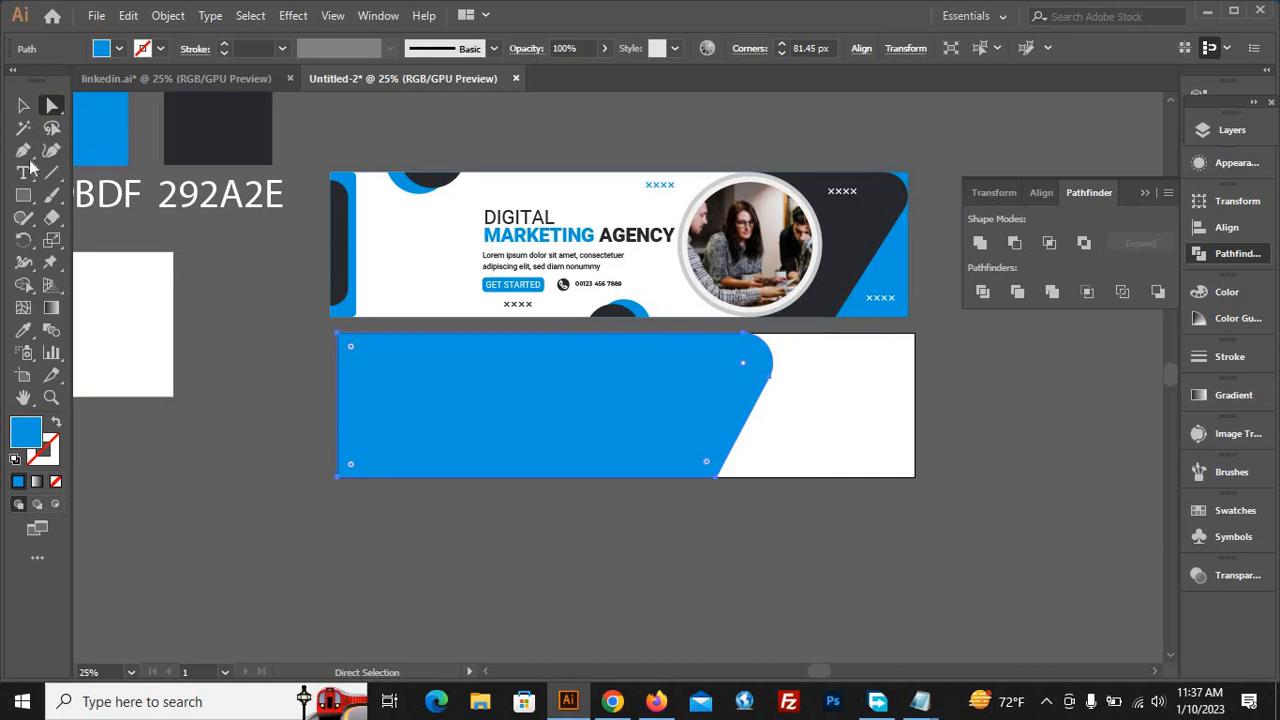
{"action": "left_click", "coordinate": [23, 106]}
Reposition the cut-off white piece in the empty area beside the artboard, below the colour swatches
{"action": "left_click", "coordinate": [946, 556]}
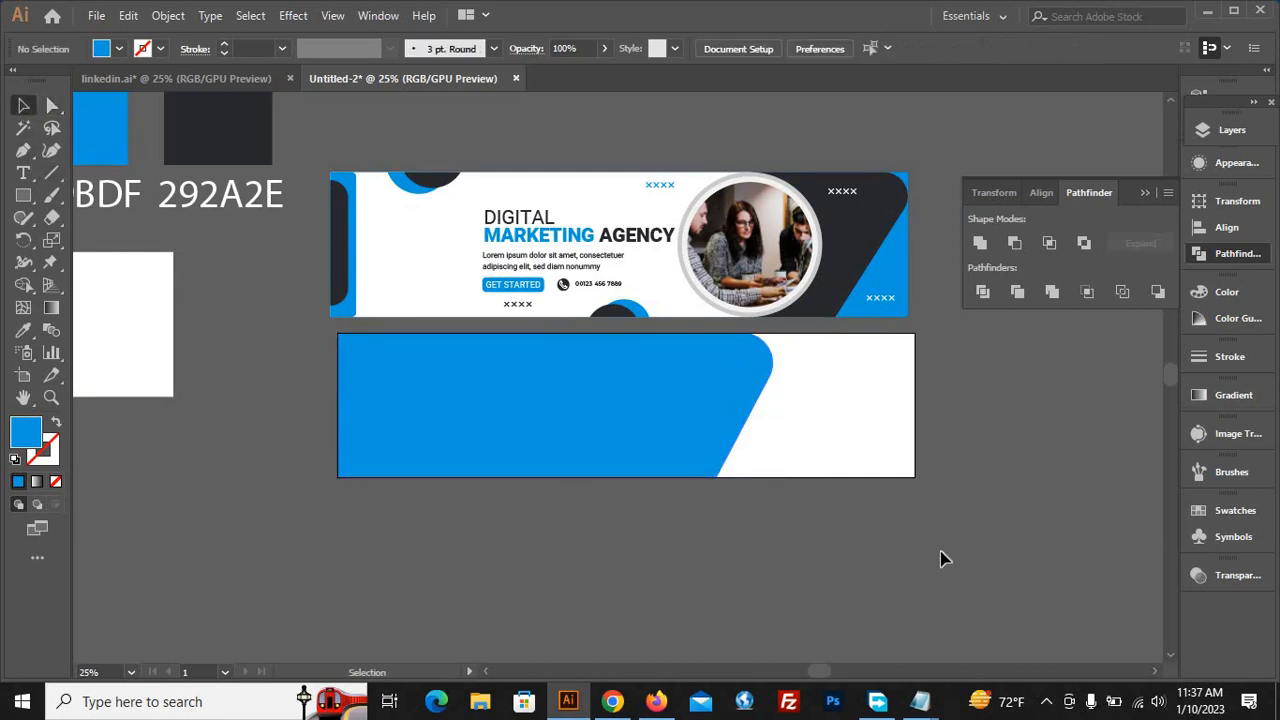
{"action": "left_click_drag", "start_coordinate": [163, 393], "coordinate": [321, 582]}
{"action": "left_click_drag", "start_coordinate": [240, 470], "coordinate": [127, 342]}
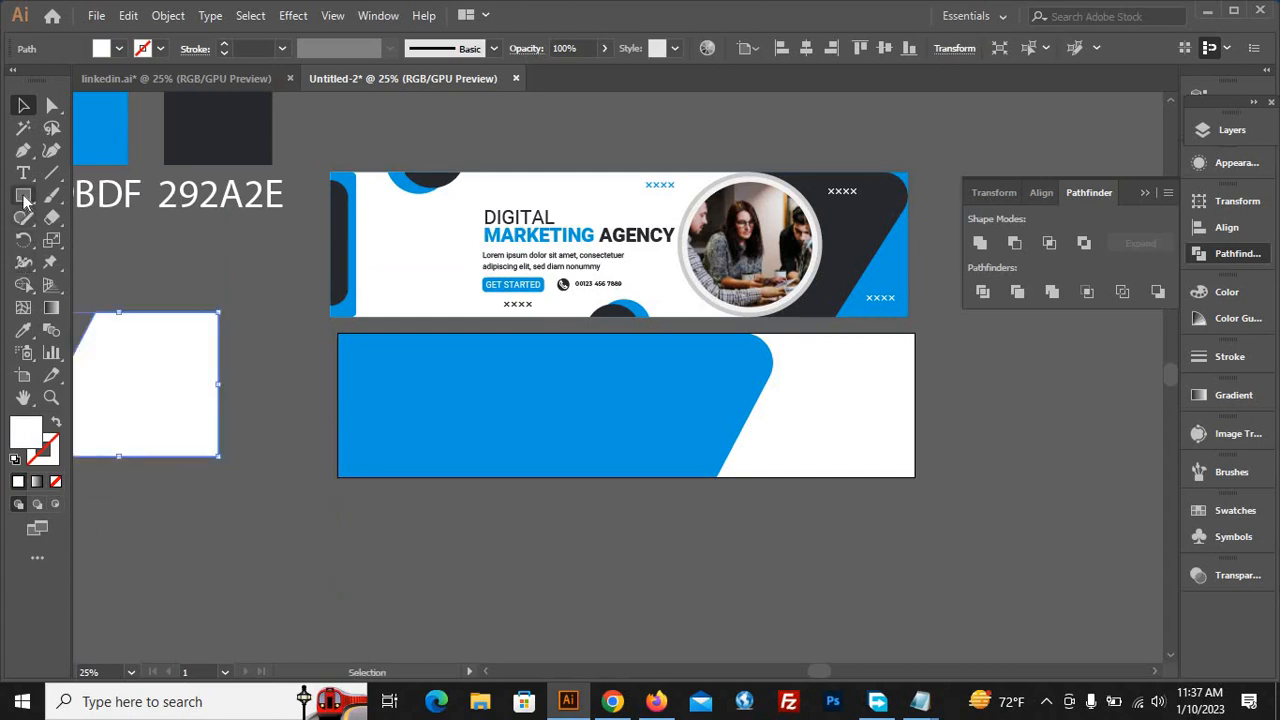
Create a 1584 × 396 px rectangle below the artboard and fill it with the dark colour sampled from the 292A2E swatch
{"action": "left_click", "coordinate": [23, 195]}
{"action": "left_click", "coordinate": [687, 527]}
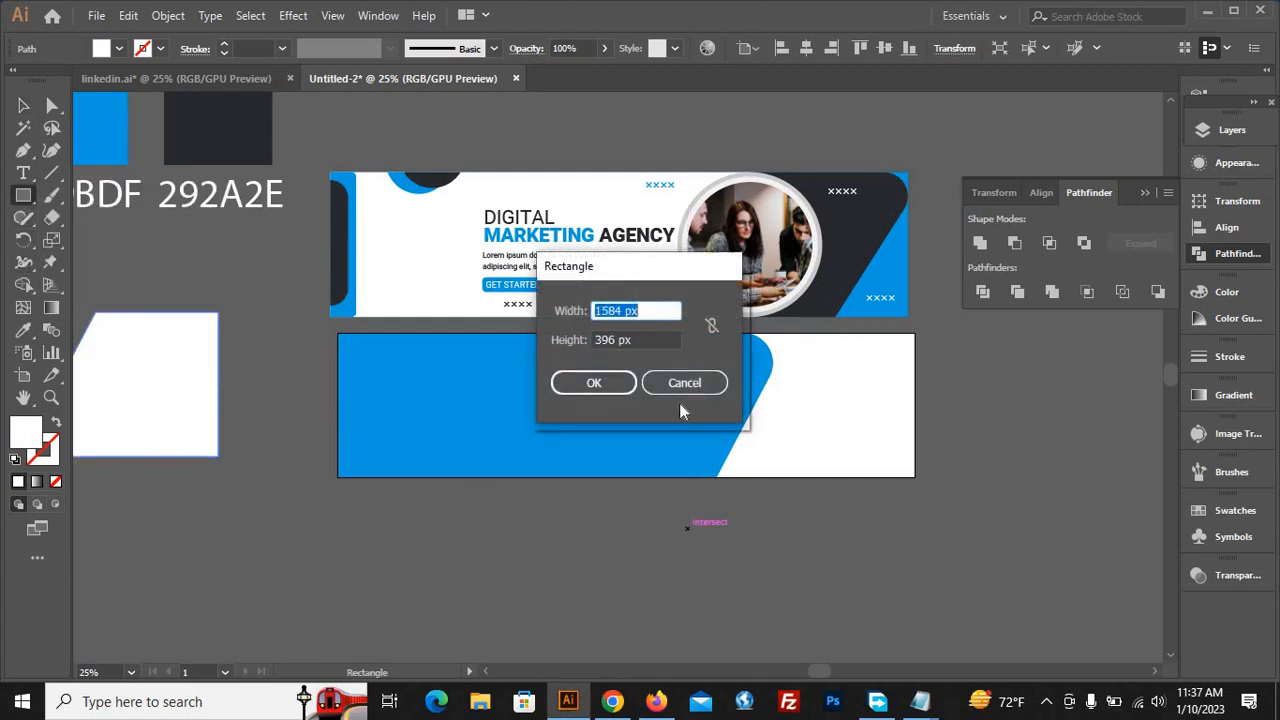
{"action": "left_click", "coordinate": [606, 384]}
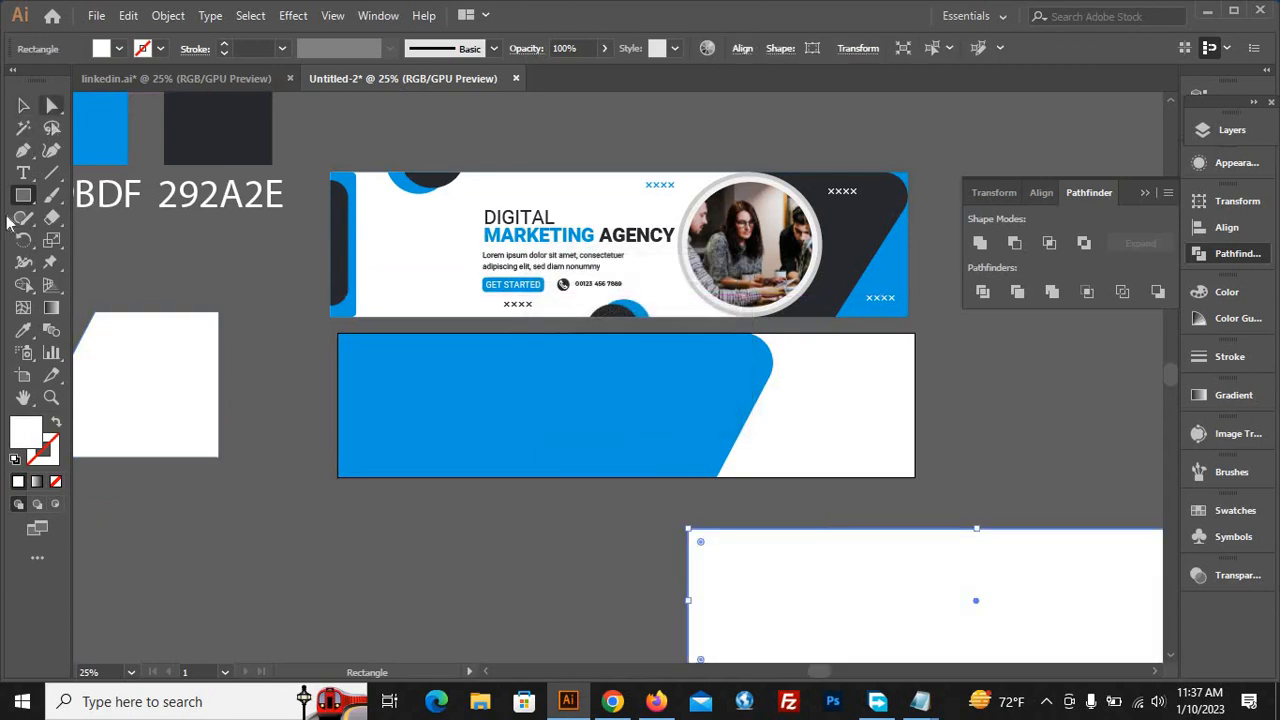
{"action": "left_click", "coordinate": [23, 330]}
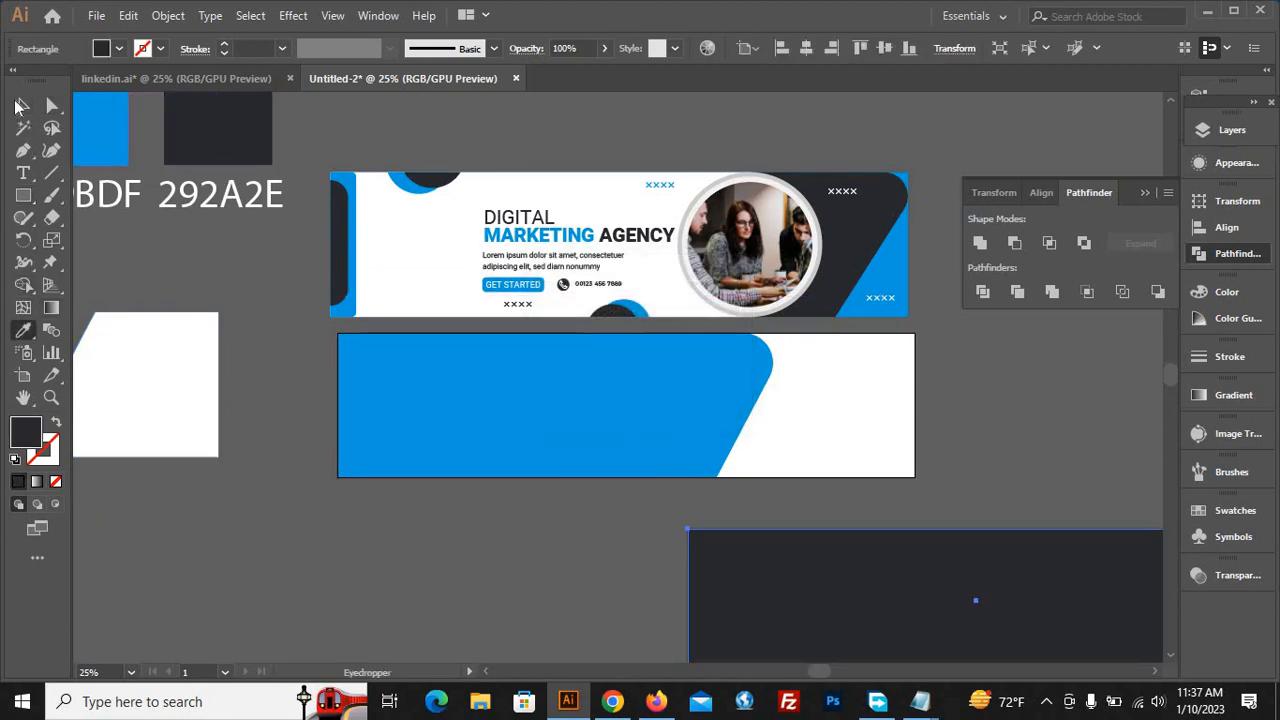
{"action": "left_click", "coordinate": [21, 104]}
{"action": "left_click", "coordinate": [303, 549]}
Centre the dark rectangle on the artboard and shift it horizontally to the left, exposing the slanted end of the blue shape
{"action": "left_click", "coordinate": [858, 606]}
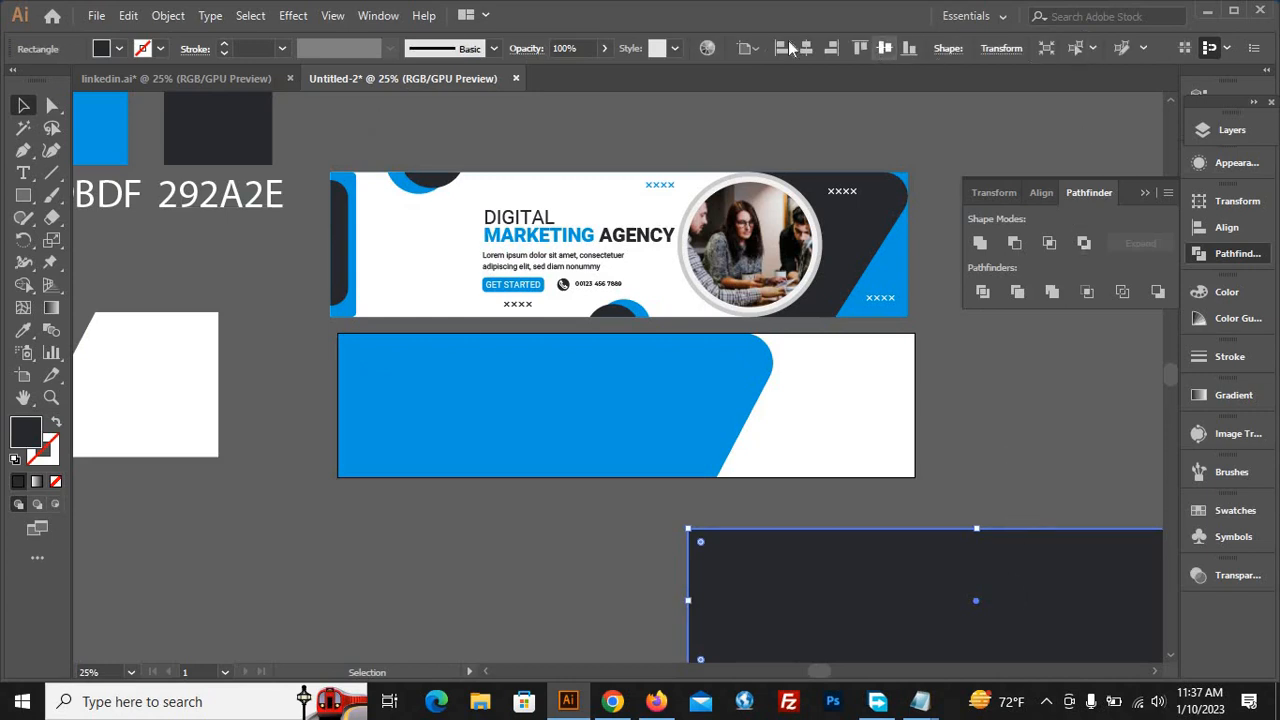
{"action": "left_click", "coordinate": [790, 49]}
{"action": "left_click", "coordinate": [806, 48]}
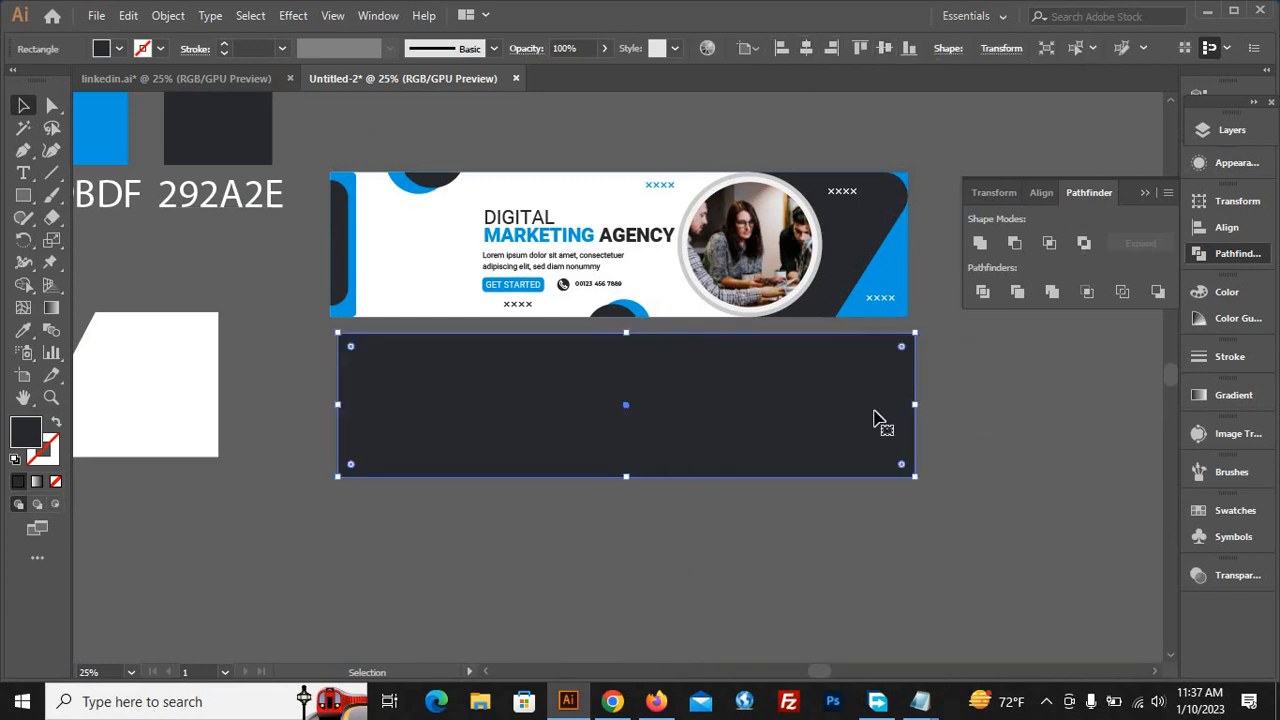
{"action": "left_click_drag", "start_coordinate": [873, 419], "coordinate": [655, 419]}
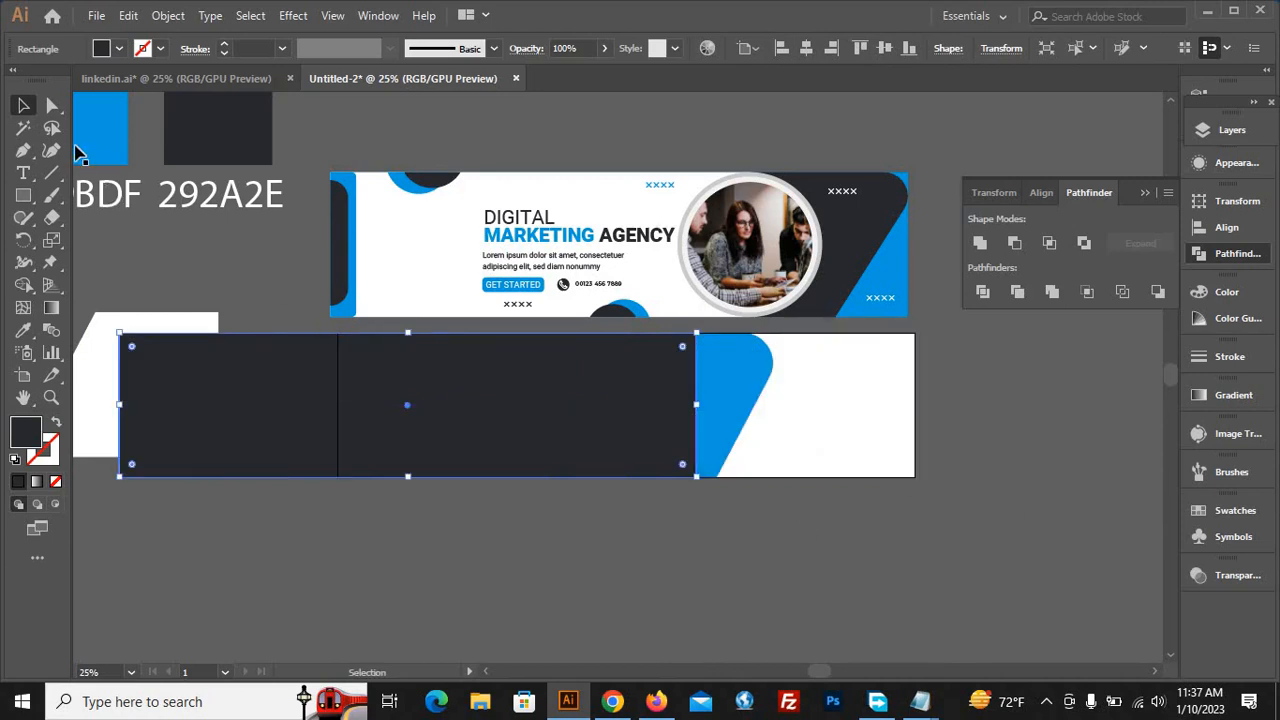
Round both right-hand corners of the dark rectangle to 198 px and nudge the shape slightly left
{"action": "left_click", "coordinate": [52, 106]}
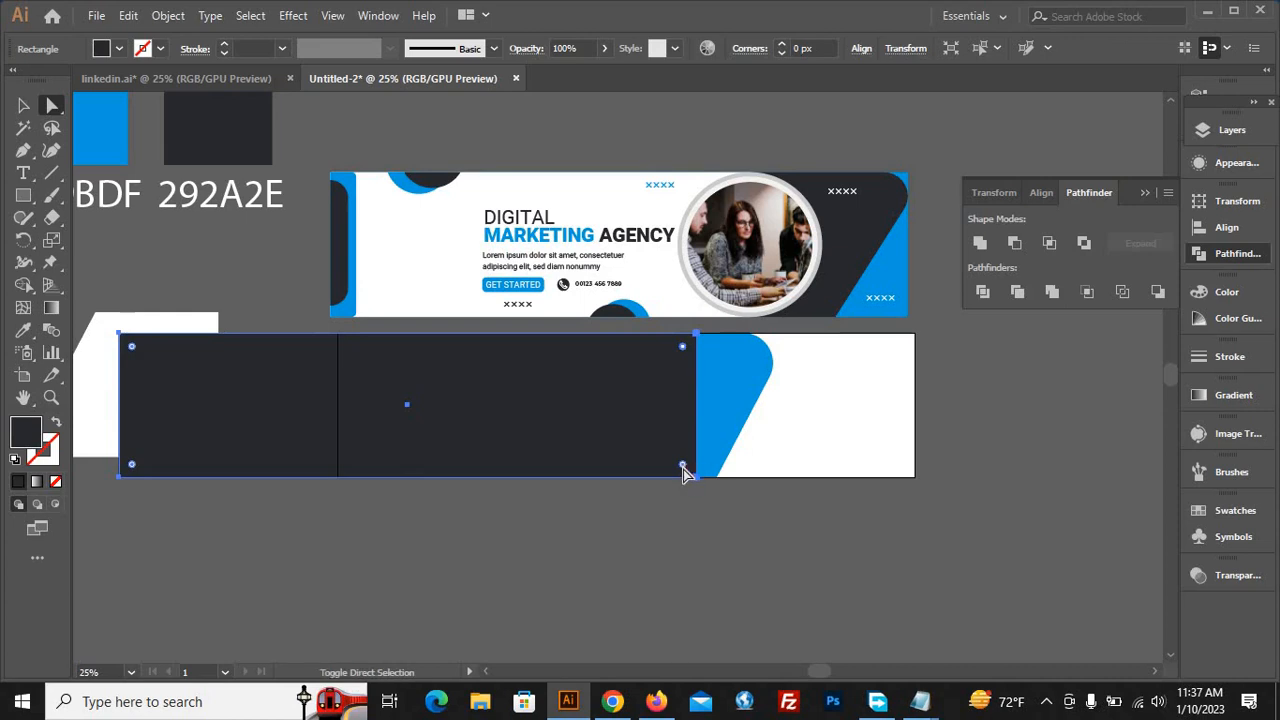
{"action": "left_click_drag", "start_coordinate": [684, 467], "coordinate": [458, 470]}
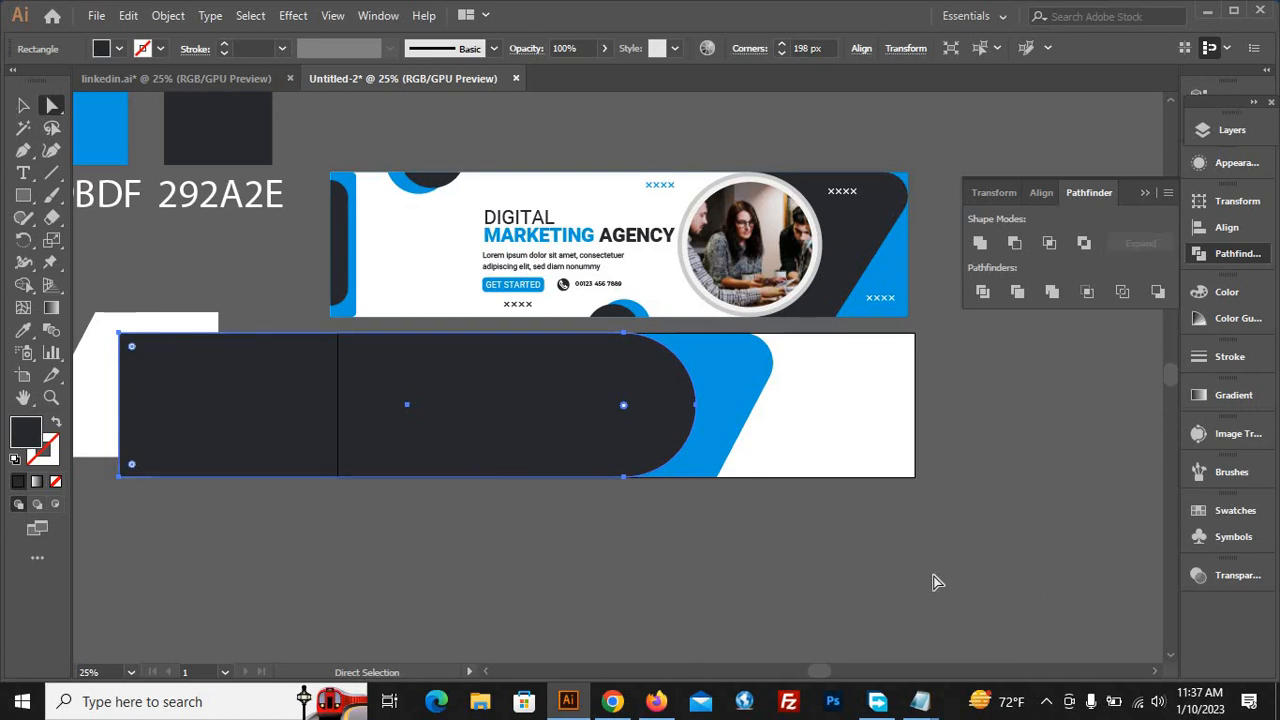
{"action": "key", "text": "v"}
{"action": "left_click_drag", "start_coordinate": [634, 437], "coordinate": [624, 432]}
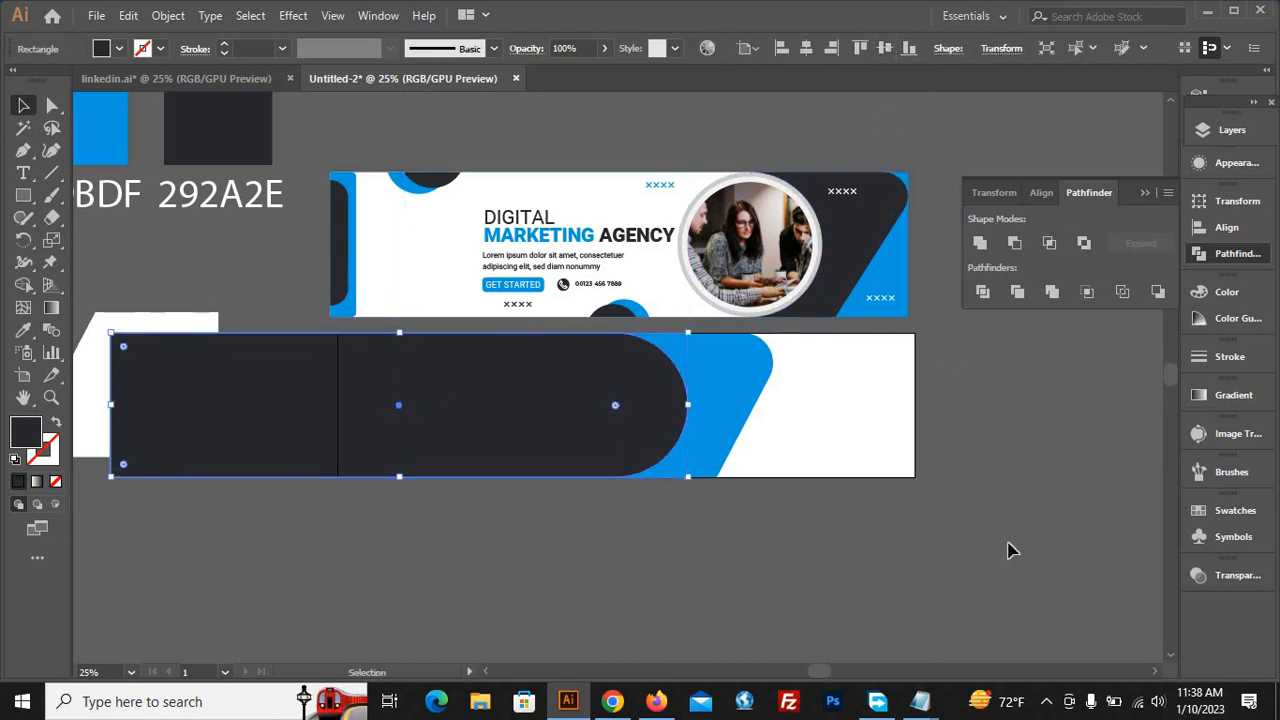
{"action": "left_click", "coordinate": [674, 523]}
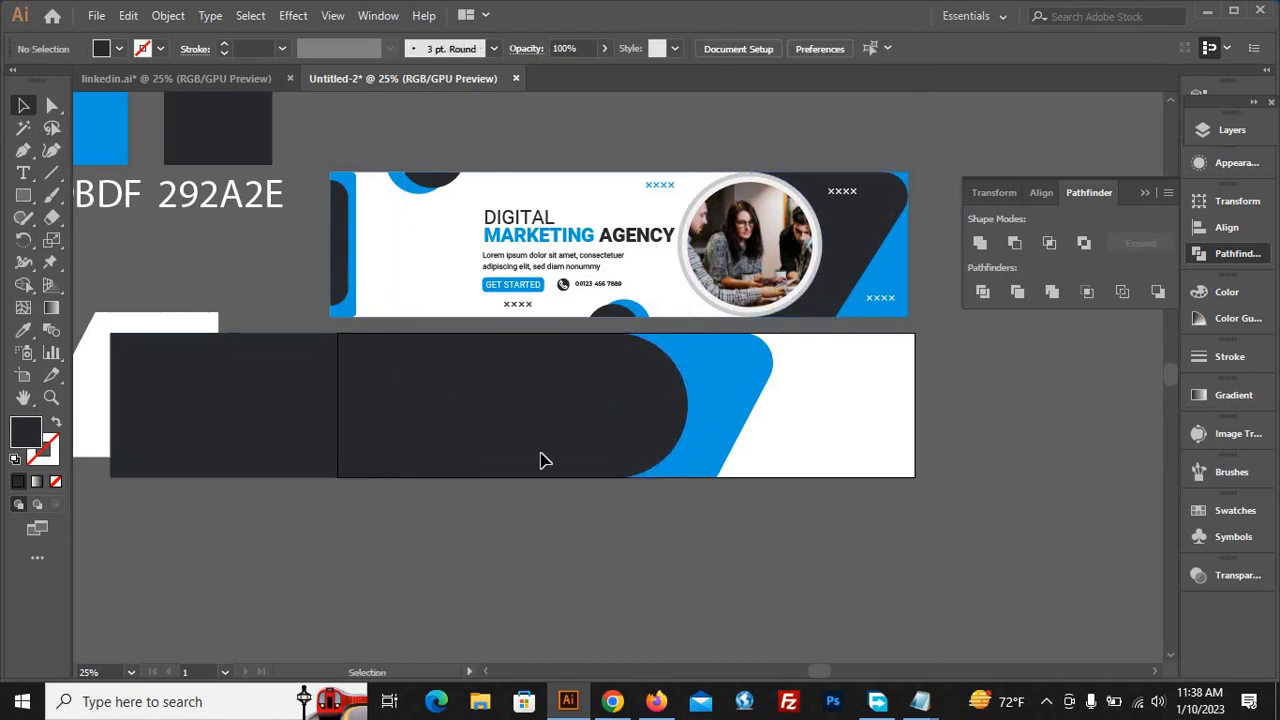
Place a copy of the overlapping dark and blue shapes above the reference design
{"action": "left_click", "coordinate": [488, 366]}
{"action": "scroll", "coordinate": [634, 537], "scroll_direction": "down", "scroll_amount": 3}
{"action": "left_click_drag", "start_coordinate": [603, 507], "coordinate": [696, 304]}
Remove the dark areas from the copied shapes with the Shape Builder tool, keeping only the curved blue piece with the slanted side
{"action": "left_click", "coordinate": [23, 284]}
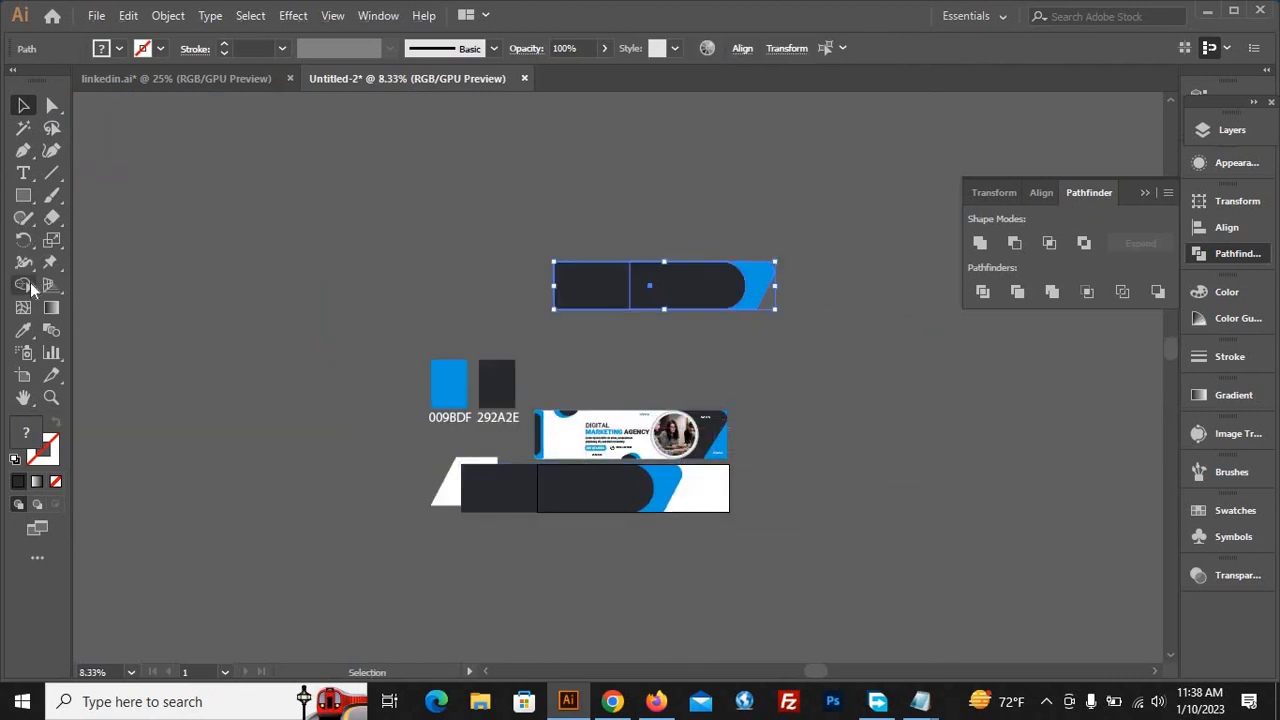
{"action": "left_click_drag", "start_coordinate": [576, 291], "coordinate": [632, 311]}
{"action": "left_click", "coordinate": [24, 105]}
{"action": "left_click", "coordinate": [410, 224]}
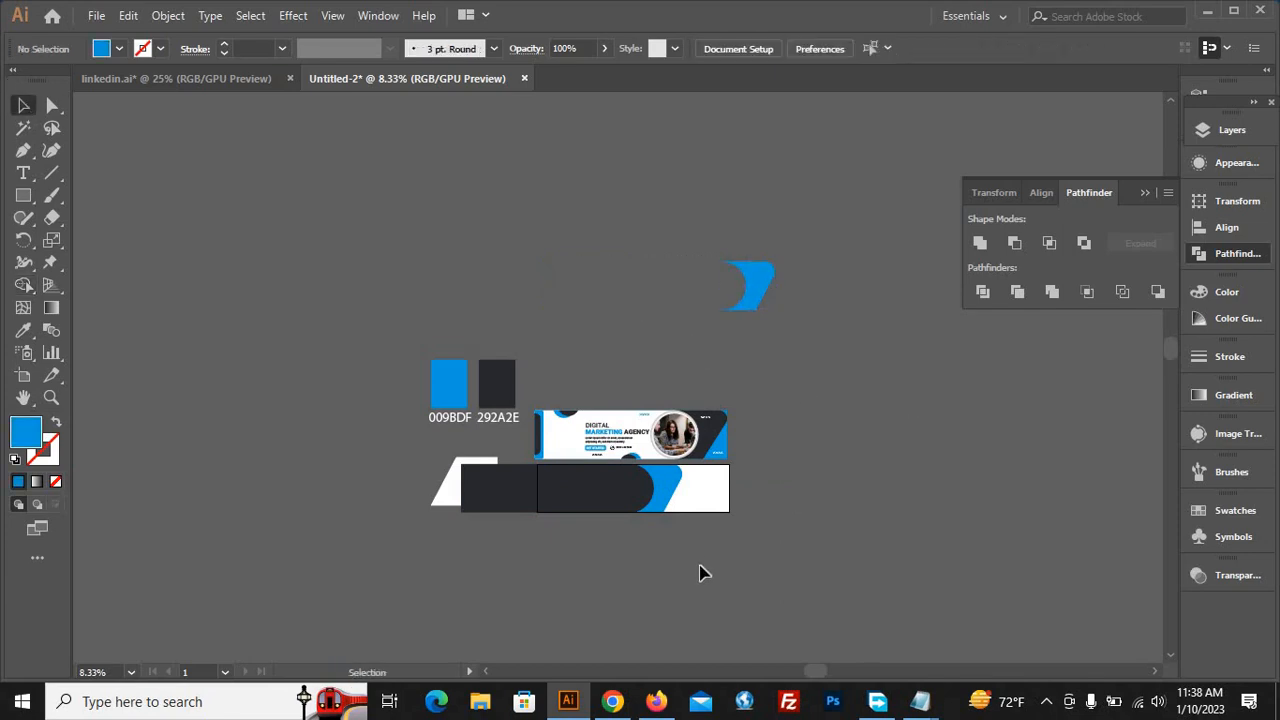
Move the original dark and blue shapes off the artboard to the area above the colour swatches
{"action": "scroll", "coordinate": [700, 565], "scroll_direction": "up", "scroll_amount": 1}
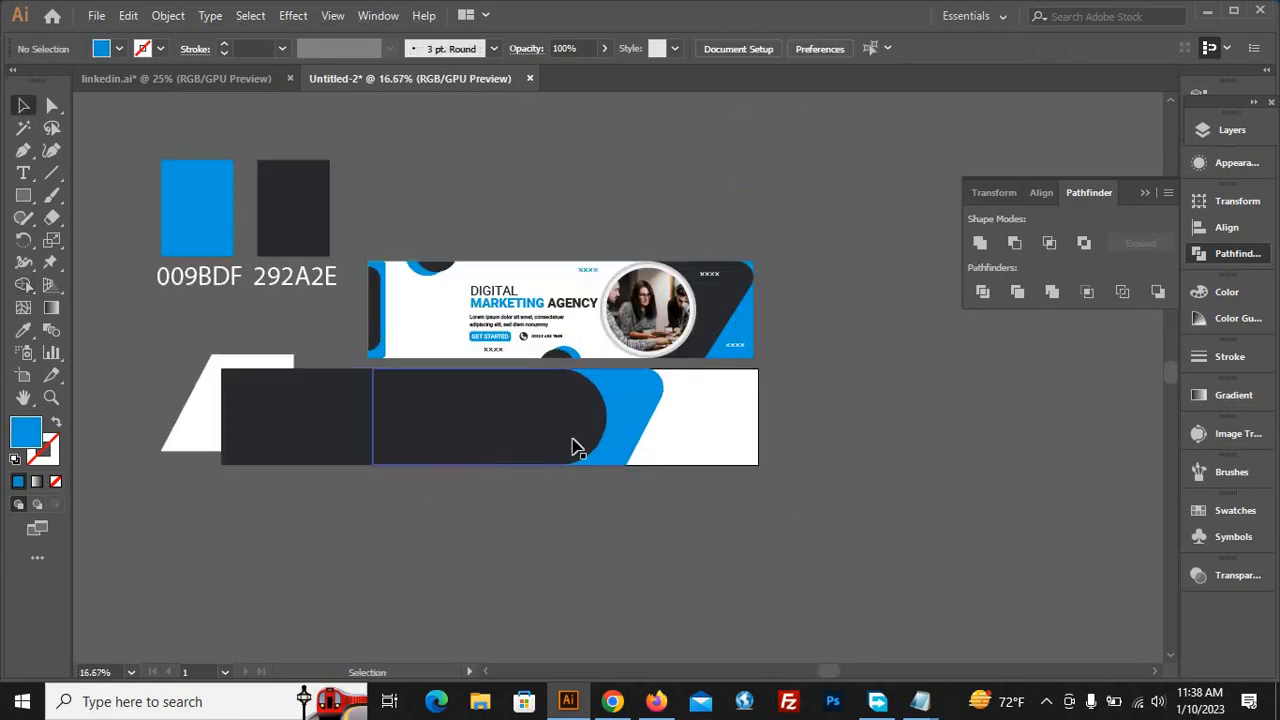
{"action": "left_click_drag", "start_coordinate": [446, 406], "coordinate": [535, 452]}
{"action": "left_click_drag", "start_coordinate": [486, 374], "coordinate": [406, 99]}
Move the curved blue piece beside the reference design and fill it with the dark colour sampled from the reference banner's right part
{"action": "scroll", "coordinate": [869, 415], "scroll_direction": "down", "scroll_amount": 1}
{"action": "left_click_drag", "start_coordinate": [838, 134], "coordinate": [904, 370]}
{"action": "key", "text": "i"}
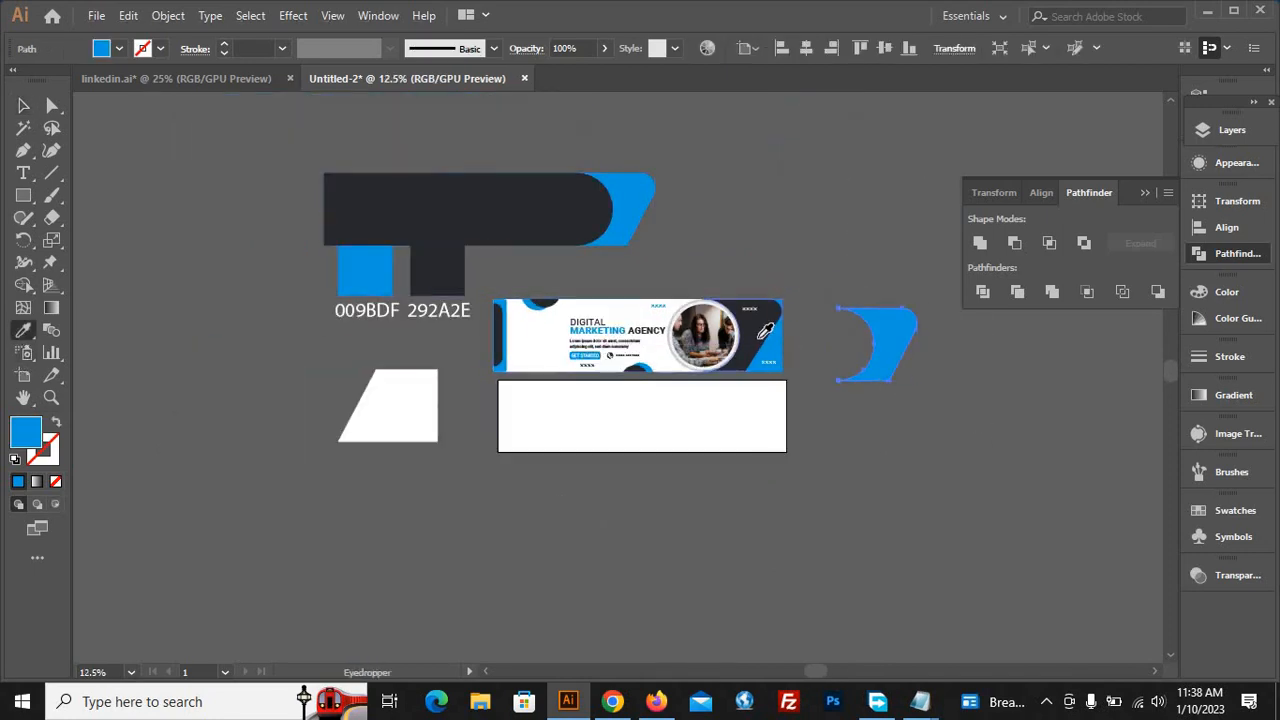
{"action": "left_click", "coordinate": [770, 330]}
{"action": "key", "text": "v"}
{"action": "left_click", "coordinate": [911, 461]}
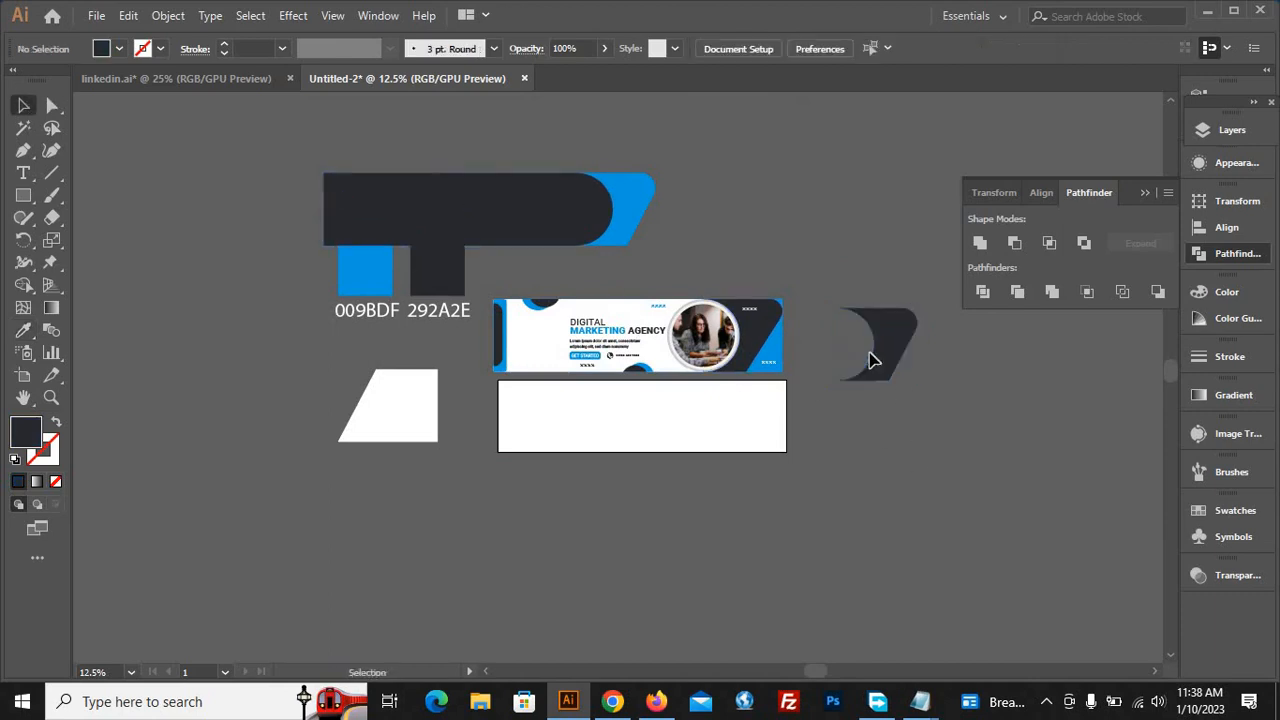
Align the dark curved piece to the right and bottom edges of the artboard
{"action": "left_click", "coordinate": [886, 343]}
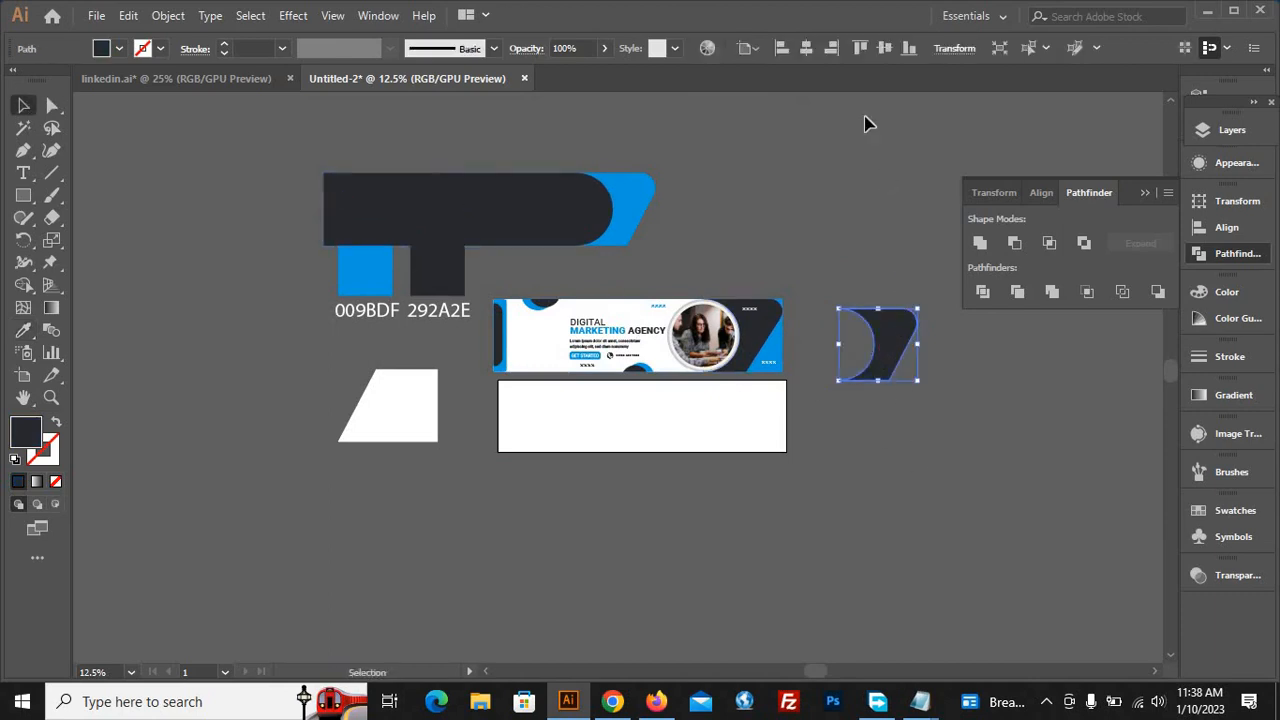
{"action": "left_click", "coordinate": [839, 51]}
{"action": "left_click", "coordinate": [911, 48]}
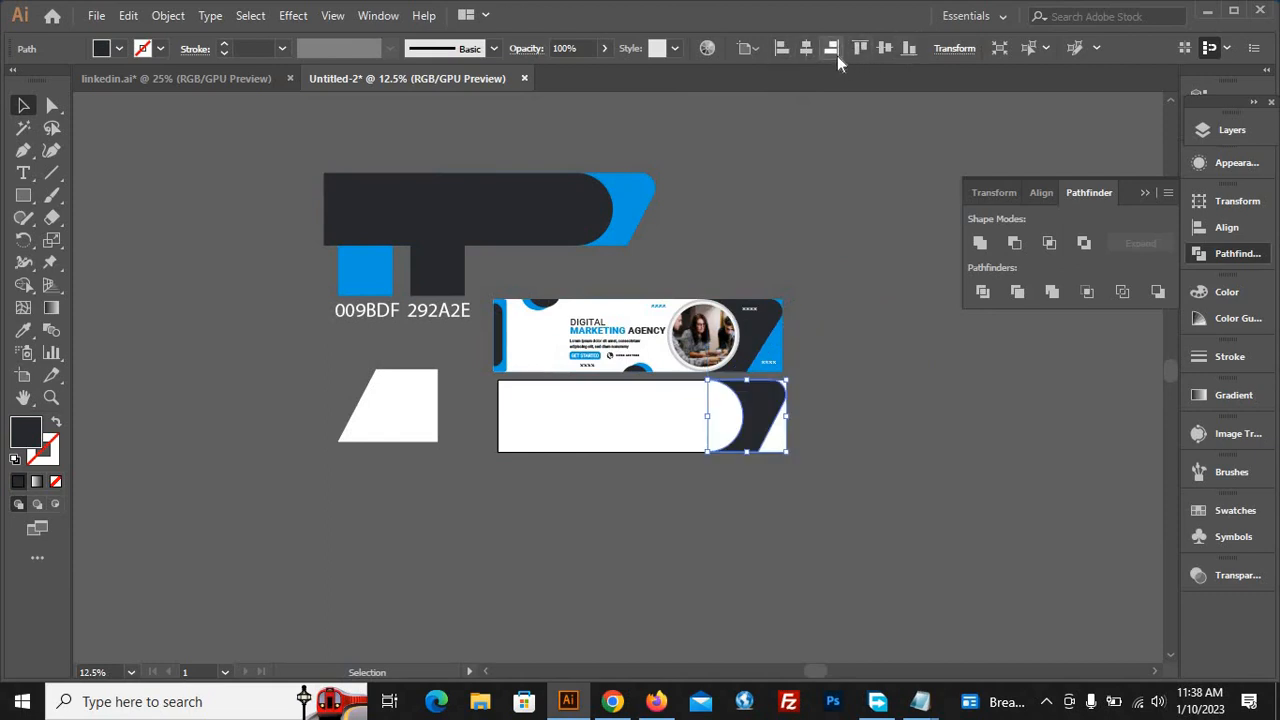
{"action": "left_click", "coordinate": [750, 502]}
Create a 1584 × 396 px rectangle left of the artboard and fill it with the blue sampled from the off-artboard blue shape
{"action": "scroll", "coordinate": [800, 560], "scroll_direction": "down", "scroll_amount": 1}
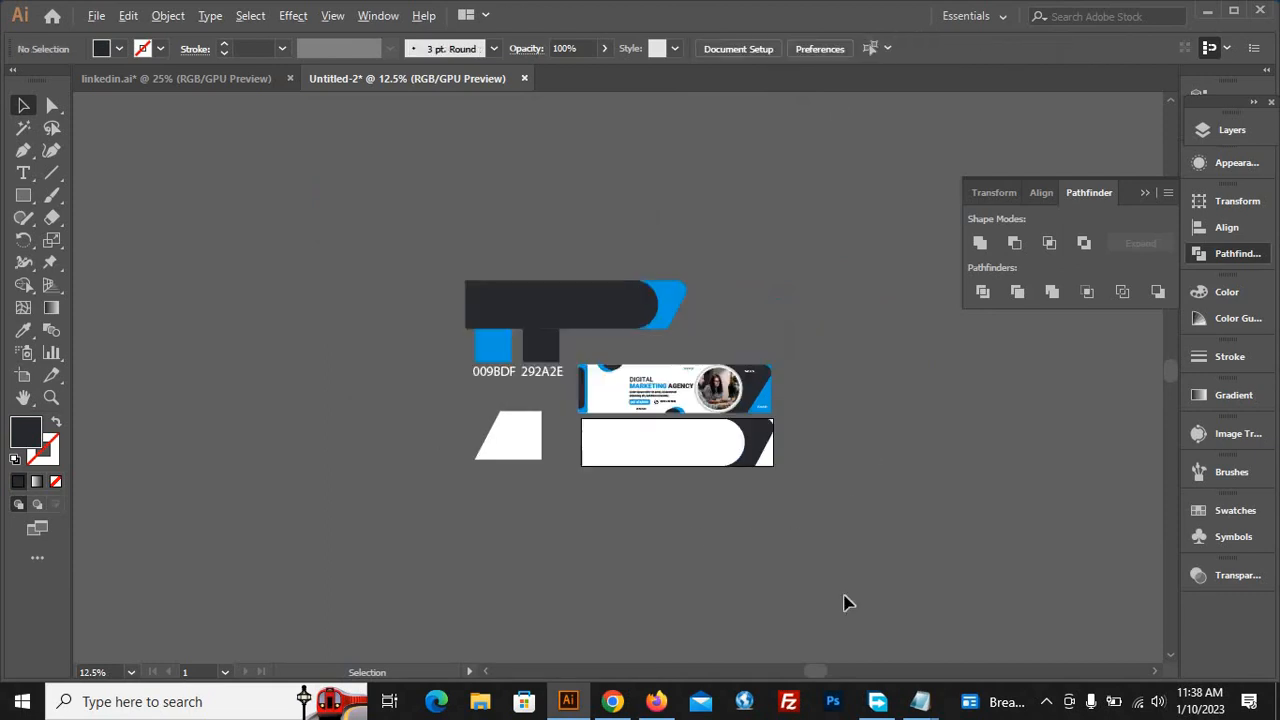
{"action": "scroll", "coordinate": [791, 609], "scroll_direction": "up", "scroll_amount": 2}
{"action": "scroll", "coordinate": [765, 567], "scroll_direction": "down", "scroll_amount": 1}
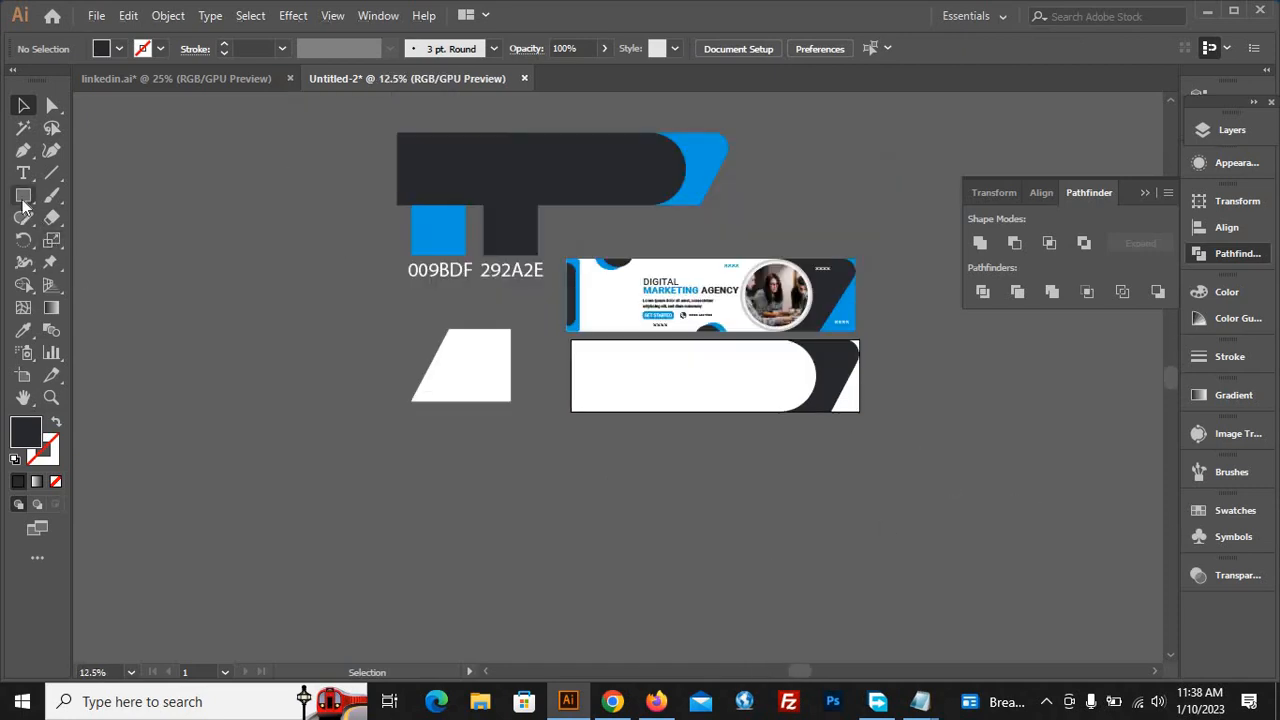
{"action": "left_click_drag", "start_coordinate": [23, 195], "coordinate": [124, 192]}
{"action": "left_click", "coordinate": [172, 294]}
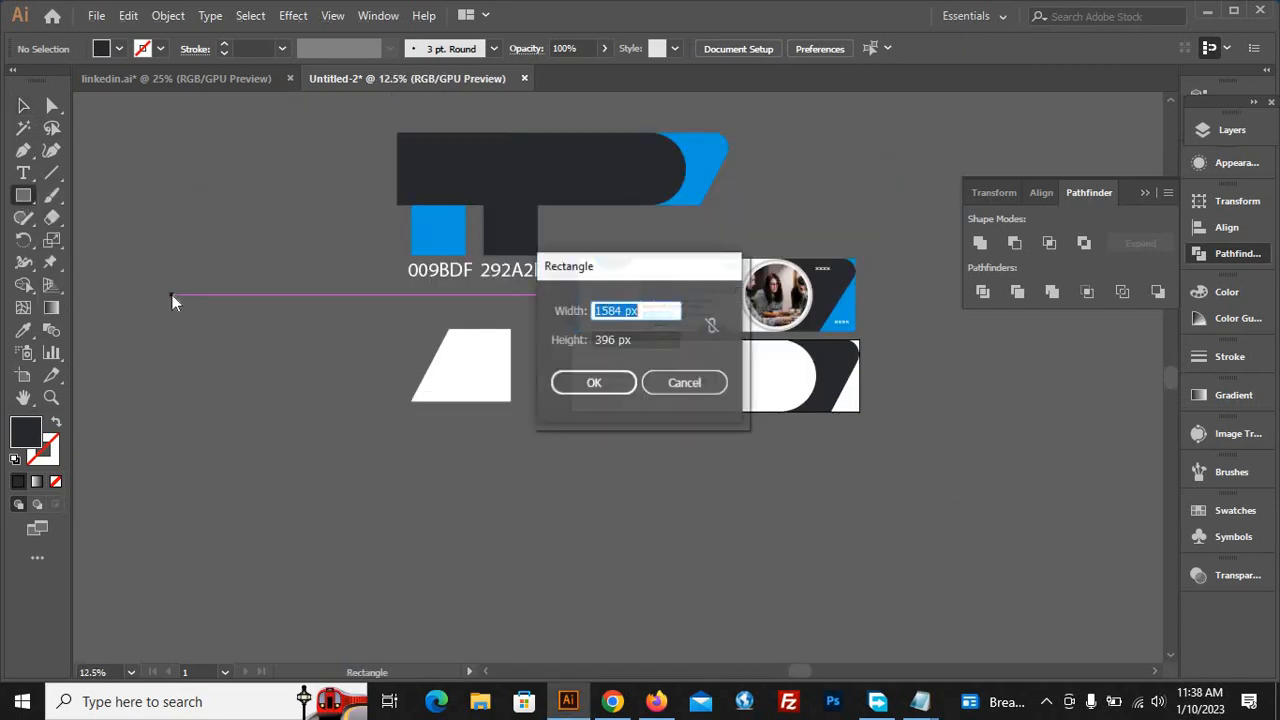
{"action": "left_click", "coordinate": [586, 385]}
{"action": "key", "text": "v"}
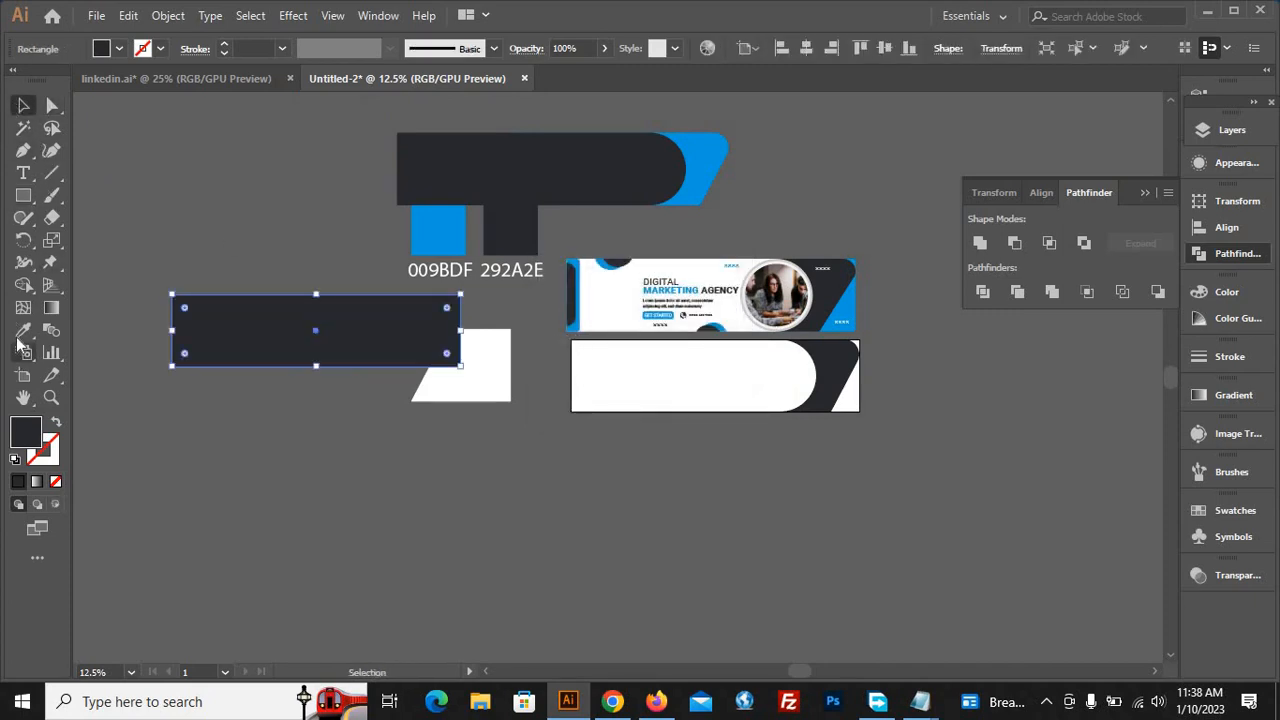
{"action": "left_click", "coordinate": [23, 330]}
{"action": "left_click", "coordinate": [703, 146]}
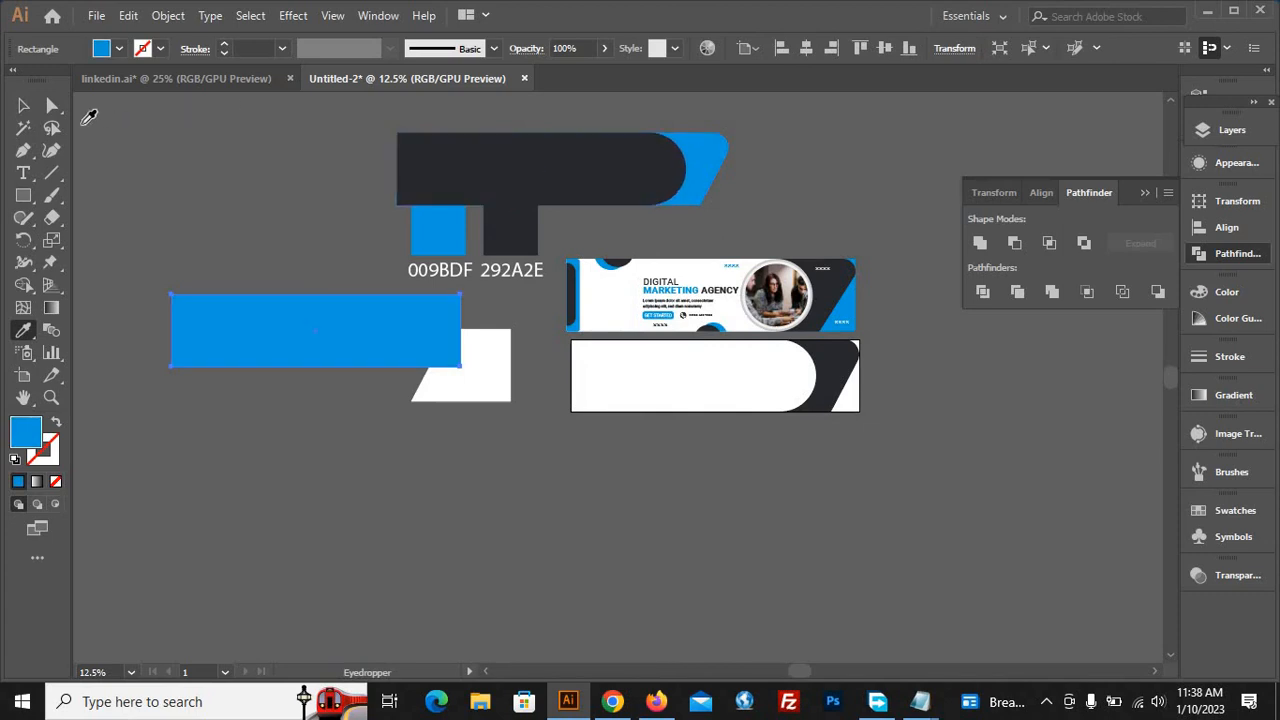
{"action": "key", "text": "v"}
Send the blue rectangle to the back and centre it horizontally and vertically on the artboard
{"action": "right_click", "coordinate": [216, 447]}
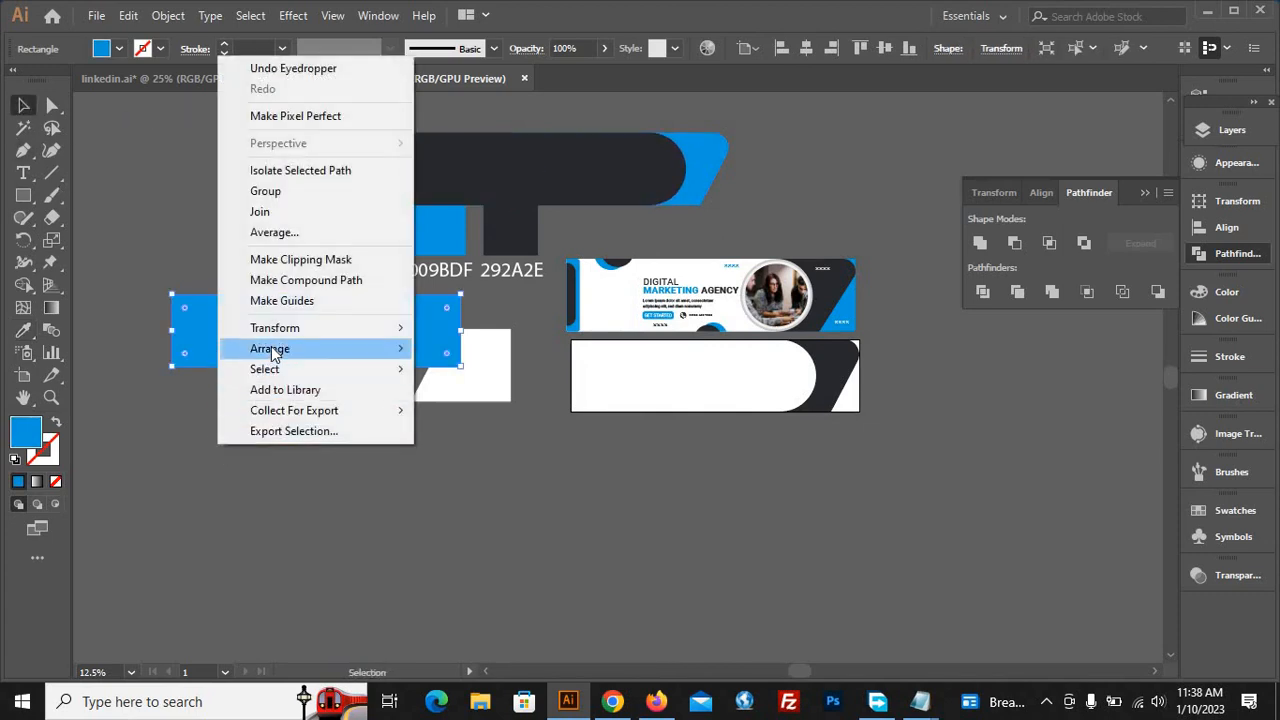
{"action": "mouse_move", "coordinate": [300, 348]}
{"action": "left_click", "coordinate": [560, 410]}
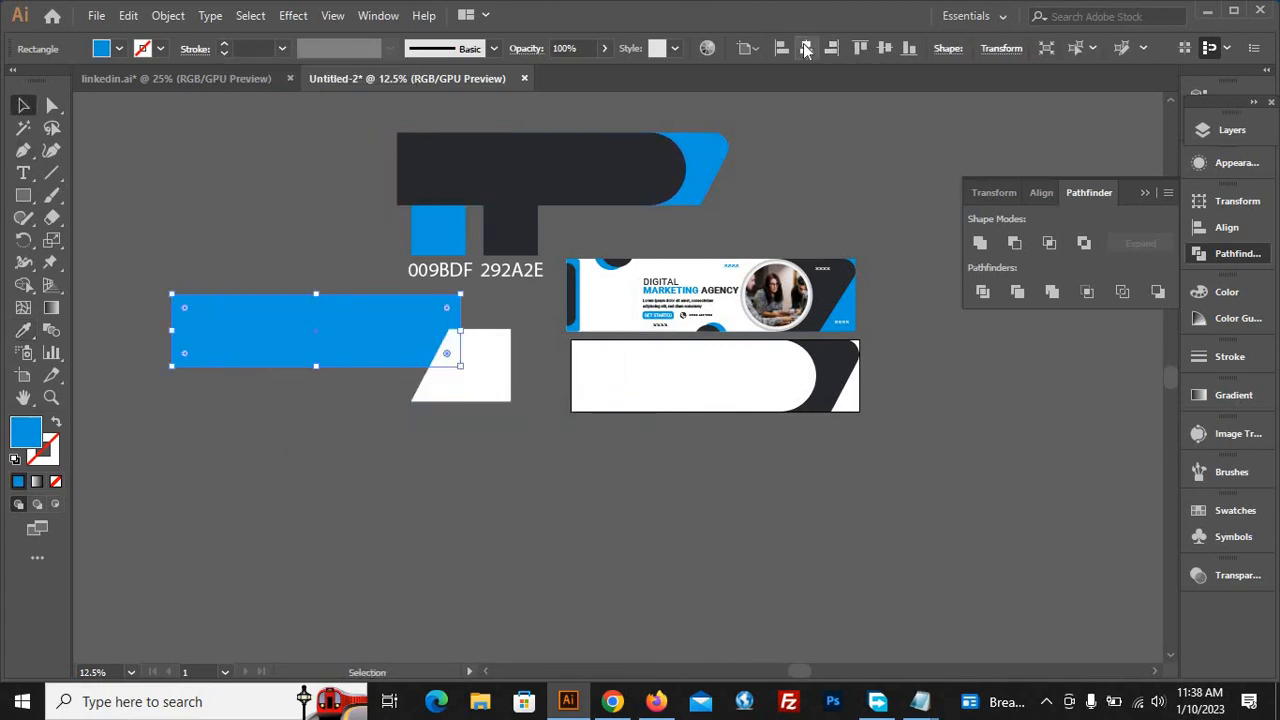
{"action": "left_click", "coordinate": [806, 48]}
{"action": "left_click", "coordinate": [884, 48]}
{"action": "left_click", "coordinate": [893, 428]}
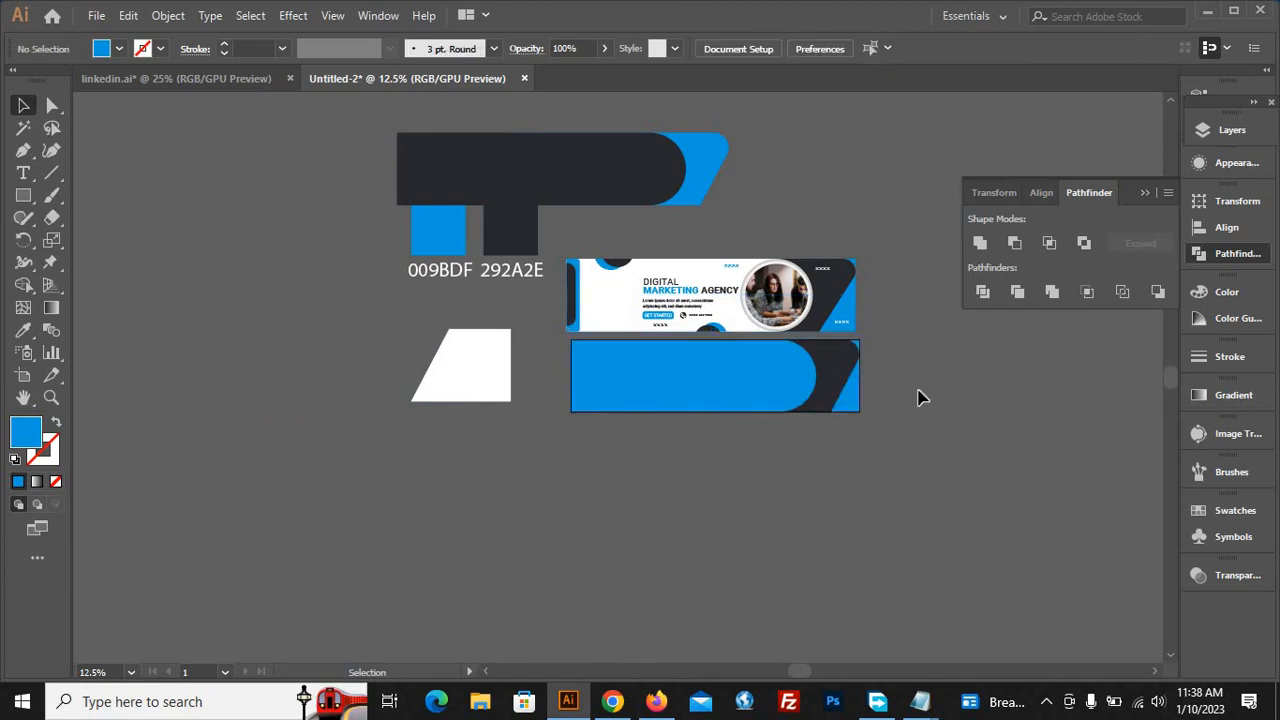
Draw a circle about 334 px in diameter on the blue area, just inside the dark piece's curved edge
{"action": "scroll", "coordinate": [922, 380], "scroll_direction": "up", "scroll_amount": 2}
{"action": "scroll", "coordinate": [903, 449], "scroll_direction": "down", "scroll_amount": 1}
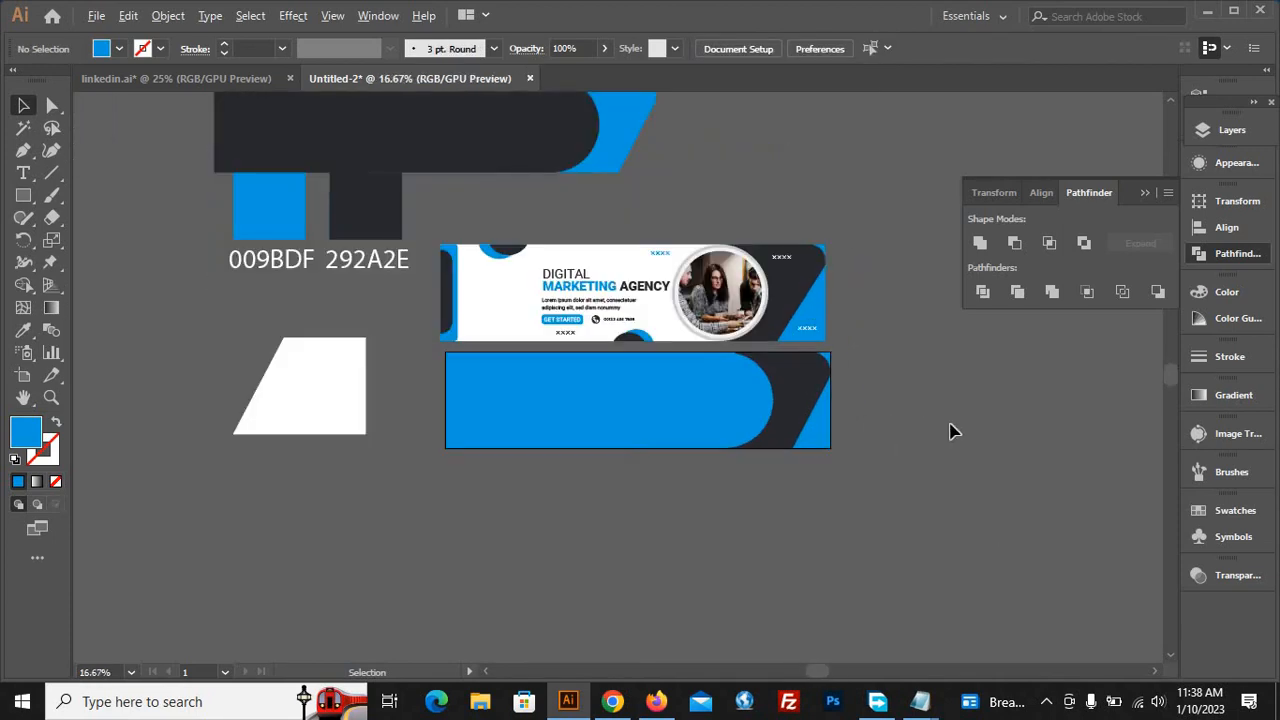
{"action": "scroll", "coordinate": [951, 431], "scroll_direction": "up", "scroll_amount": 1}
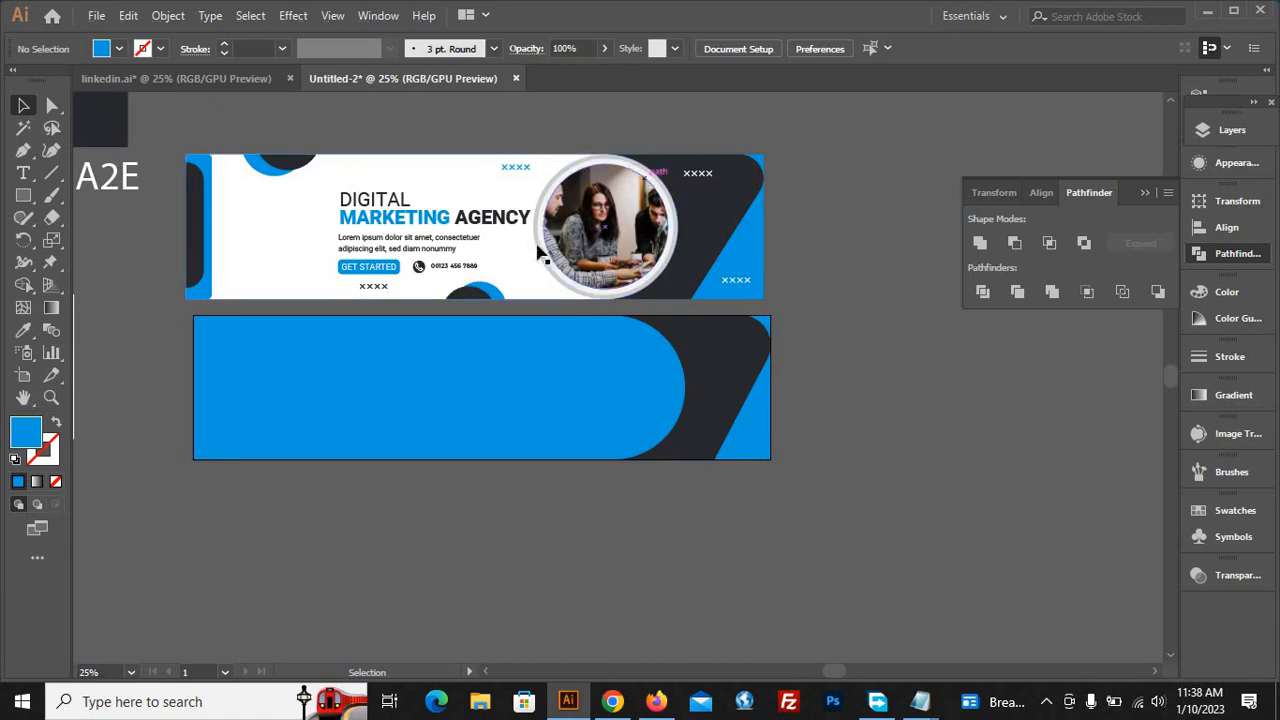
{"action": "scroll", "coordinate": [652, 540], "scroll_direction": "up", "scroll_amount": 2}
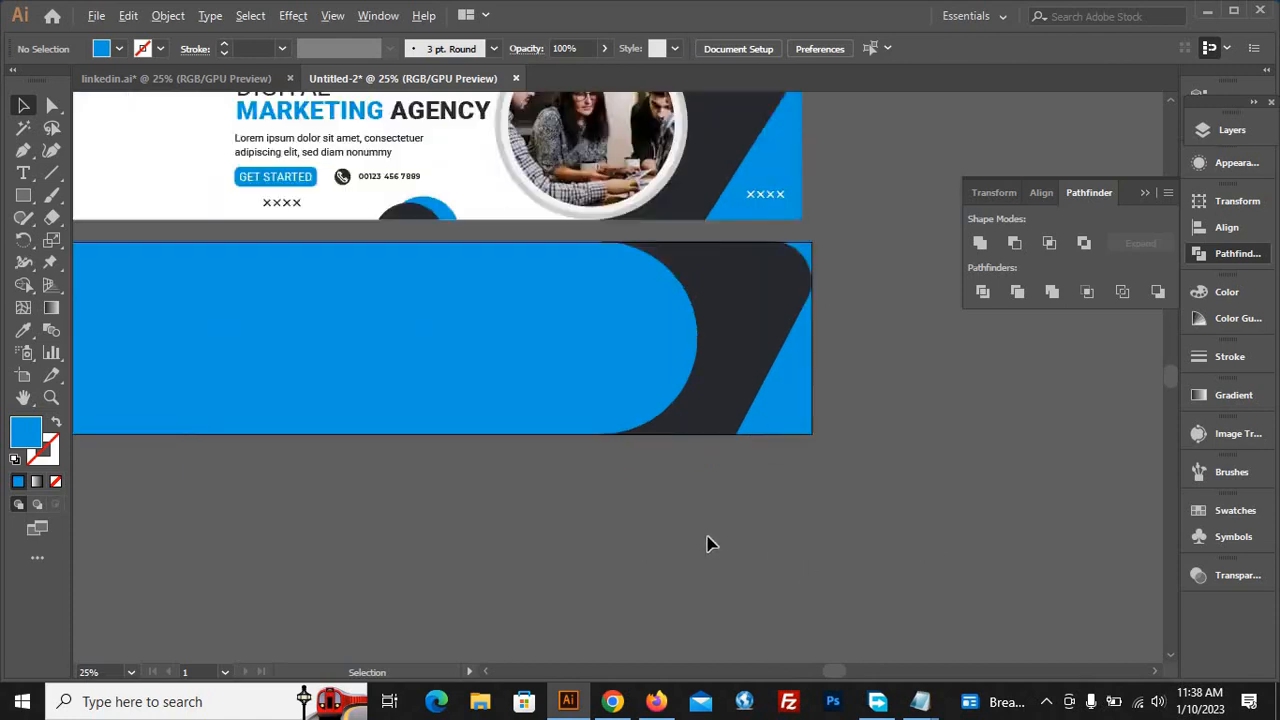
{"action": "scroll", "coordinate": [897, 540], "scroll_direction": "down", "scroll_amount": 2}
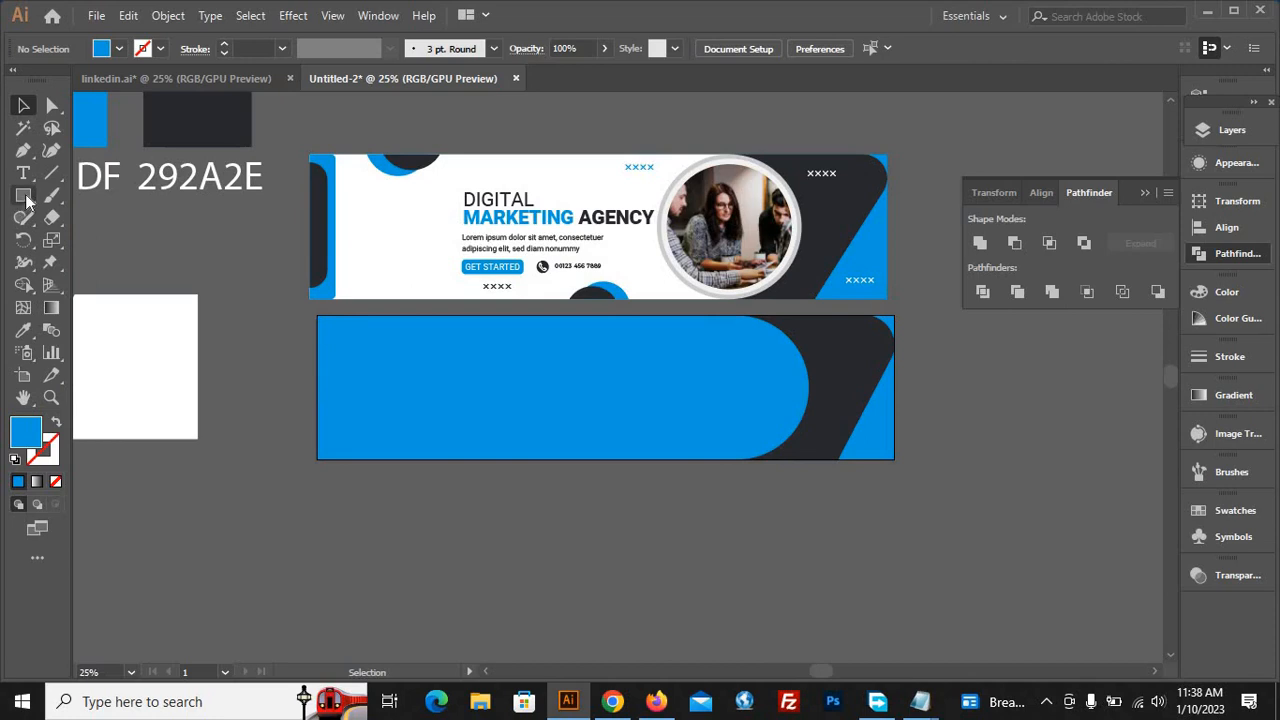
{"action": "left_click", "coordinate": [23, 197]}
{"action": "left_click", "coordinate": [104, 243]}
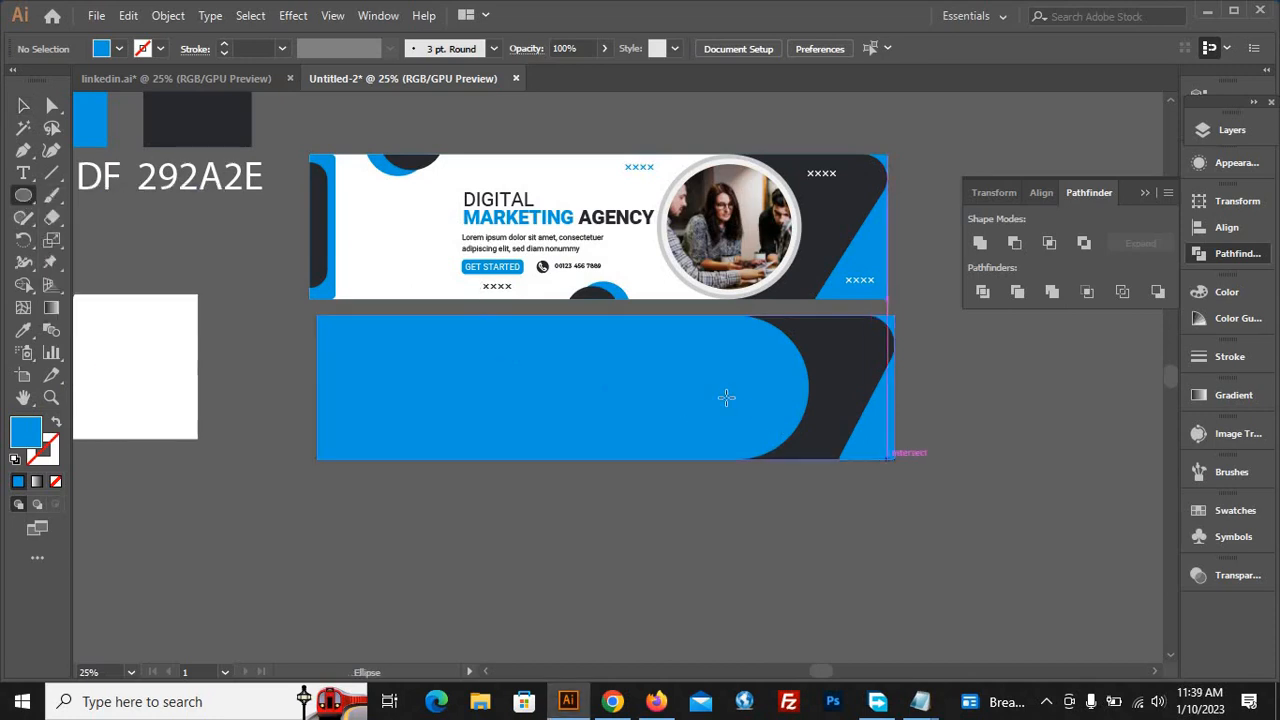
{"action": "left_click_drag", "start_coordinate": [724, 384], "coordinate": [783, 444]}
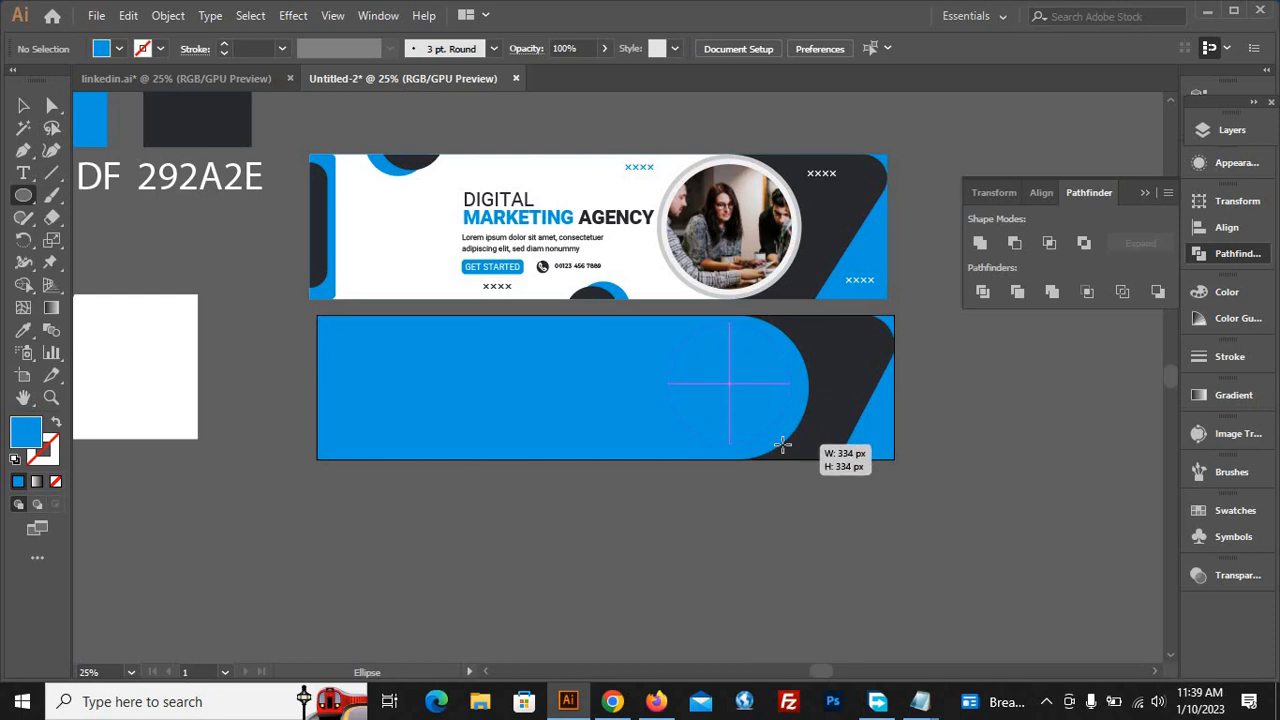
{"action": "left_click_drag", "start_coordinate": [834, 505], "coordinate": [834, 505]}
{"action": "key", "text": "v"}
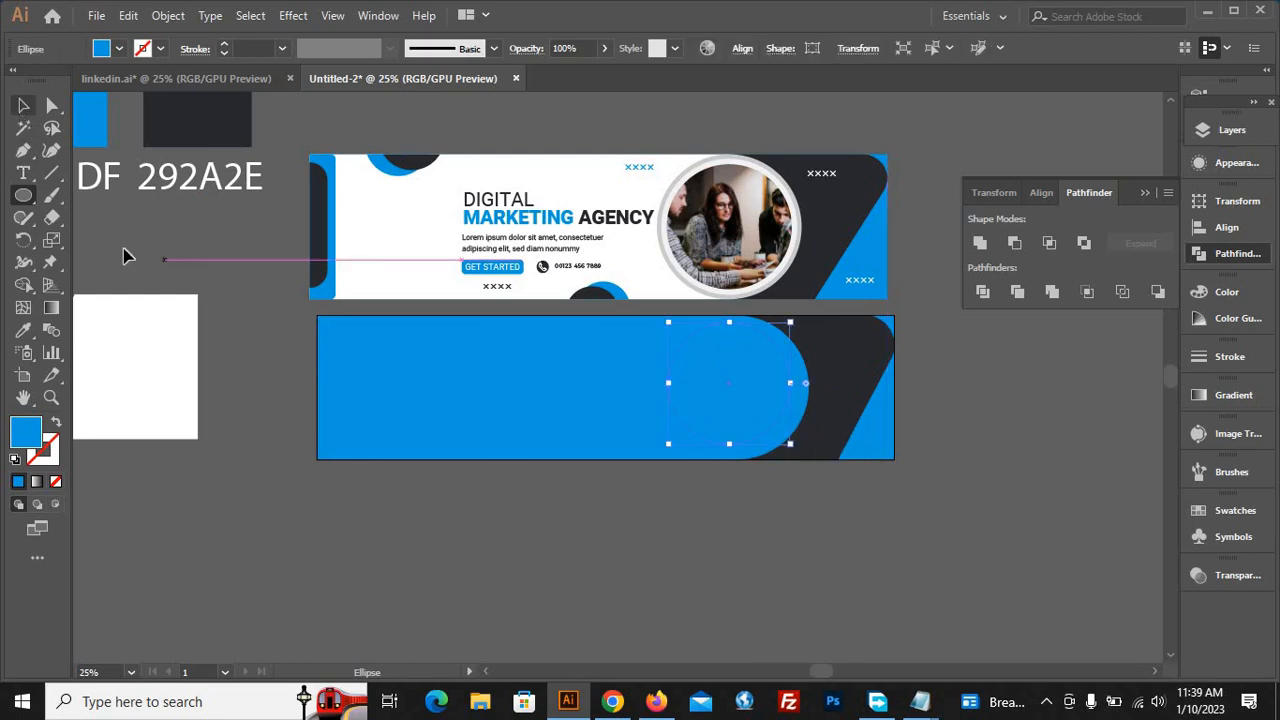
Bring the new circle to the front and fill it with white
{"action": "right_click", "coordinate": [206, 286]}
{"action": "mouse_move", "coordinate": [280, 570]}
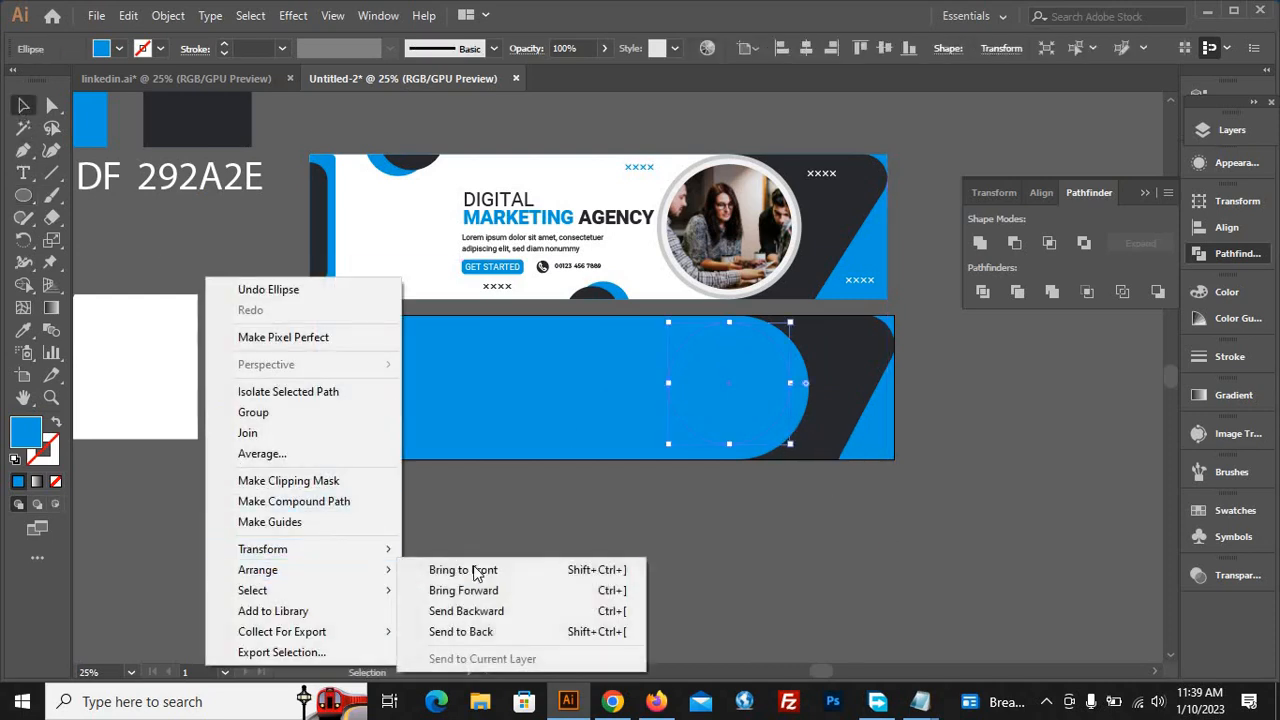
{"action": "left_click", "coordinate": [463, 569]}
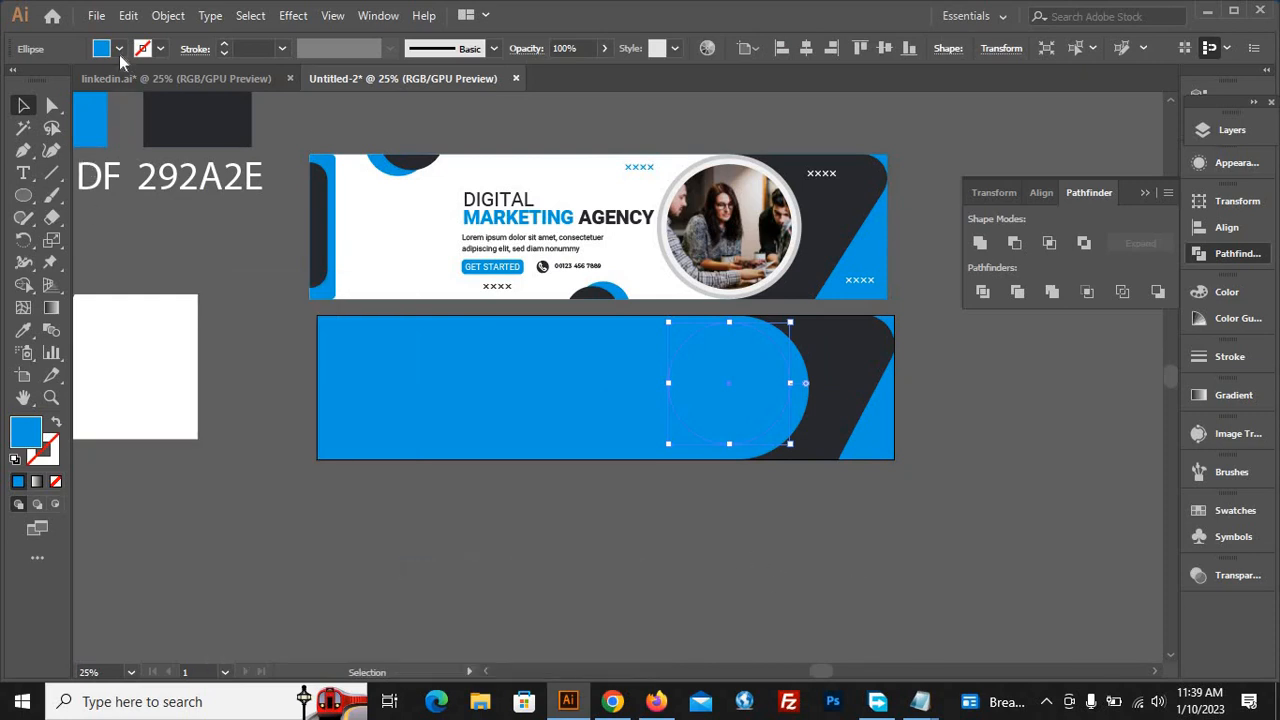
{"action": "left_click", "coordinate": [119, 48]}
{"action": "left_click", "coordinate": [38, 80]}
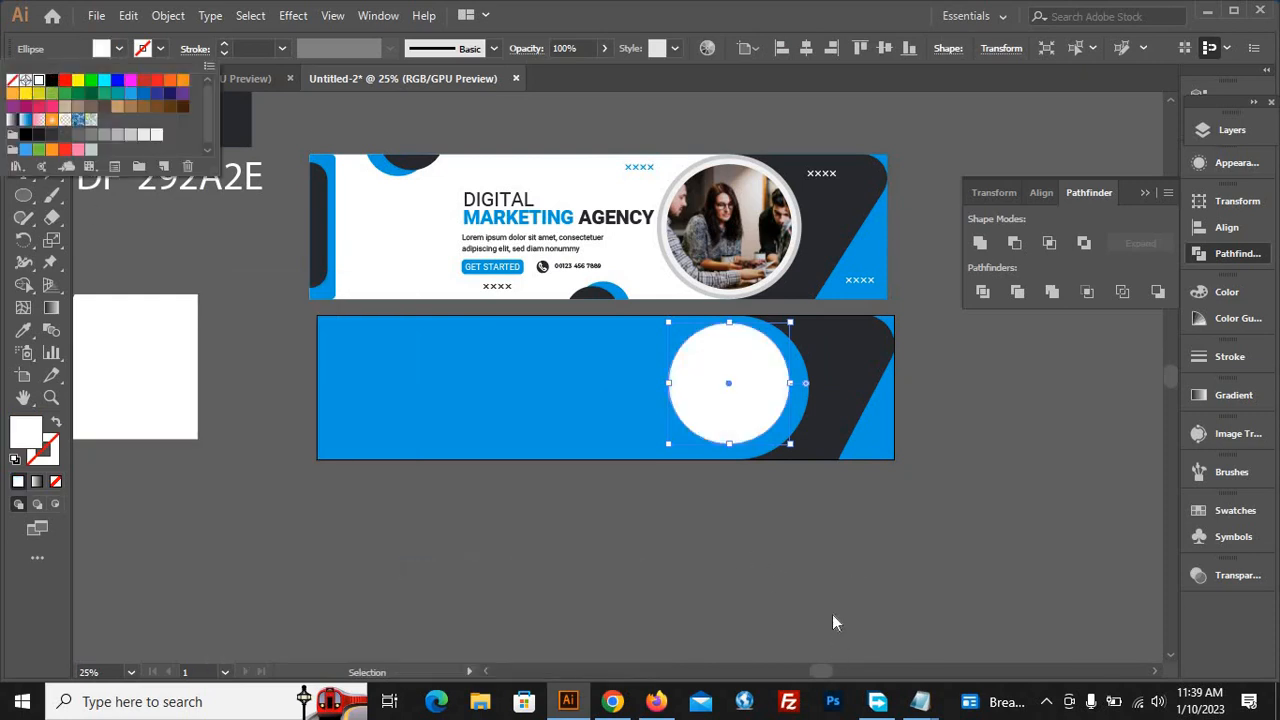
{"action": "left_click", "coordinate": [833, 615]}
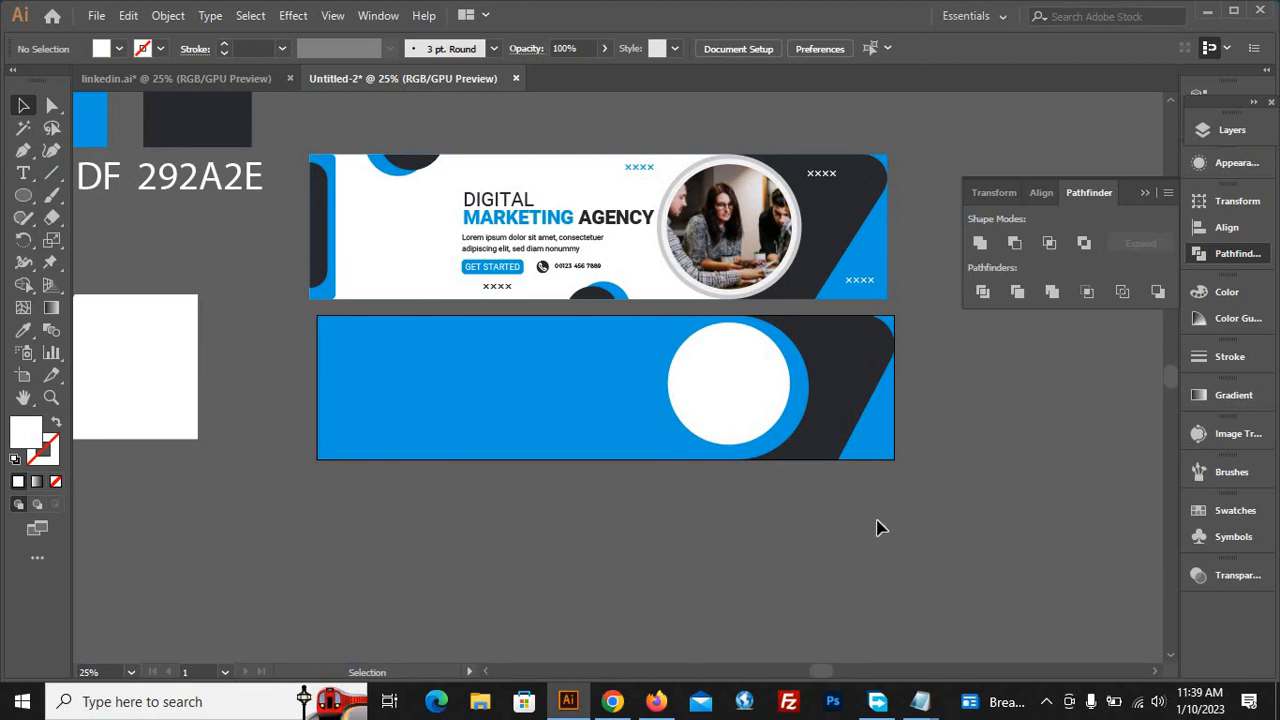
Centre the white circle vertically on the artboard
{"action": "scroll", "coordinate": [865, 480], "scroll_direction": "up", "scroll_amount": 1}
{"action": "left_click", "coordinate": [690, 383]}
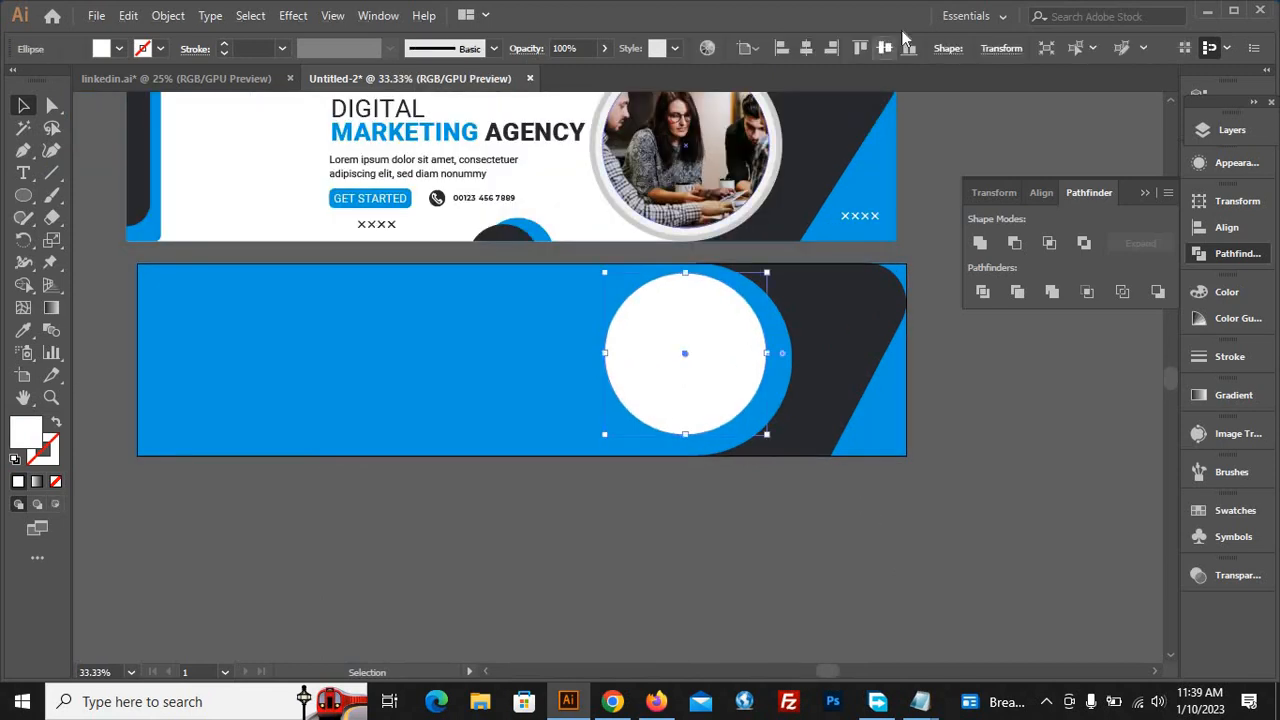
{"action": "left_click", "coordinate": [998, 458]}
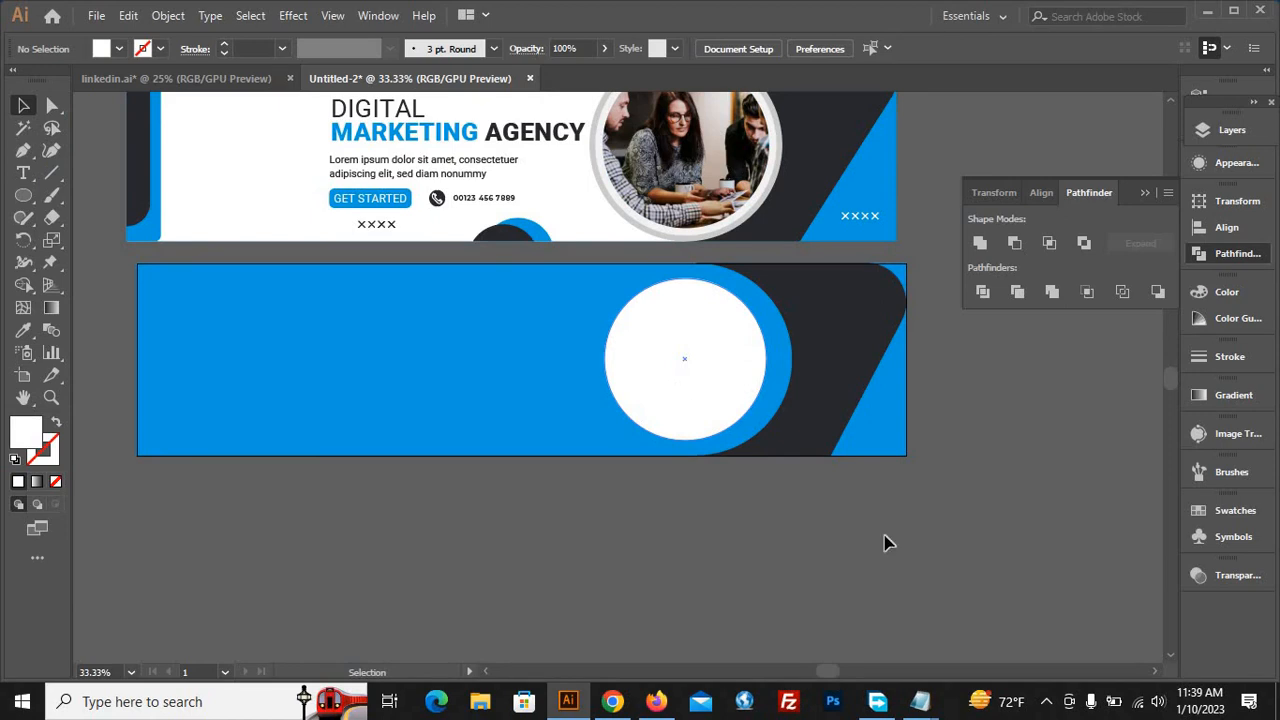
{"action": "scroll", "coordinate": [676, 512], "scroll_direction": "down", "scroll_amount": 1}
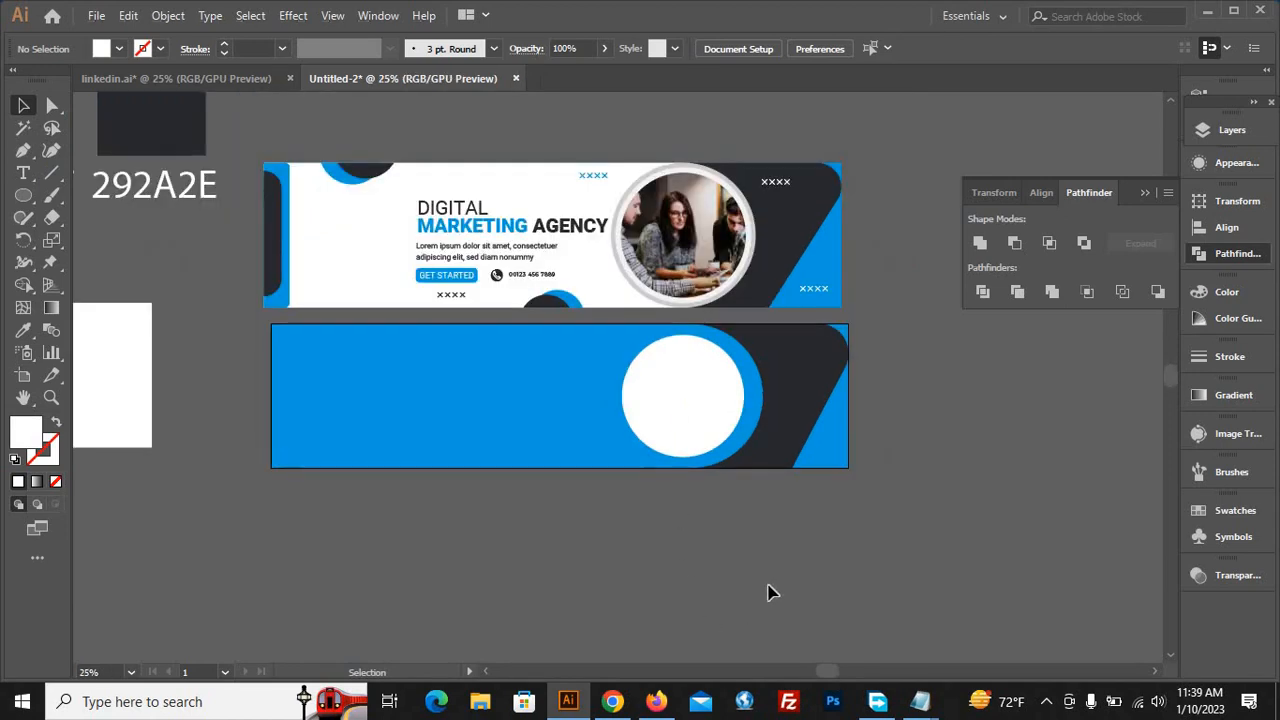
{"action": "scroll", "coordinate": [950, 560], "scroll_direction": "down", "scroll_amount": 1}
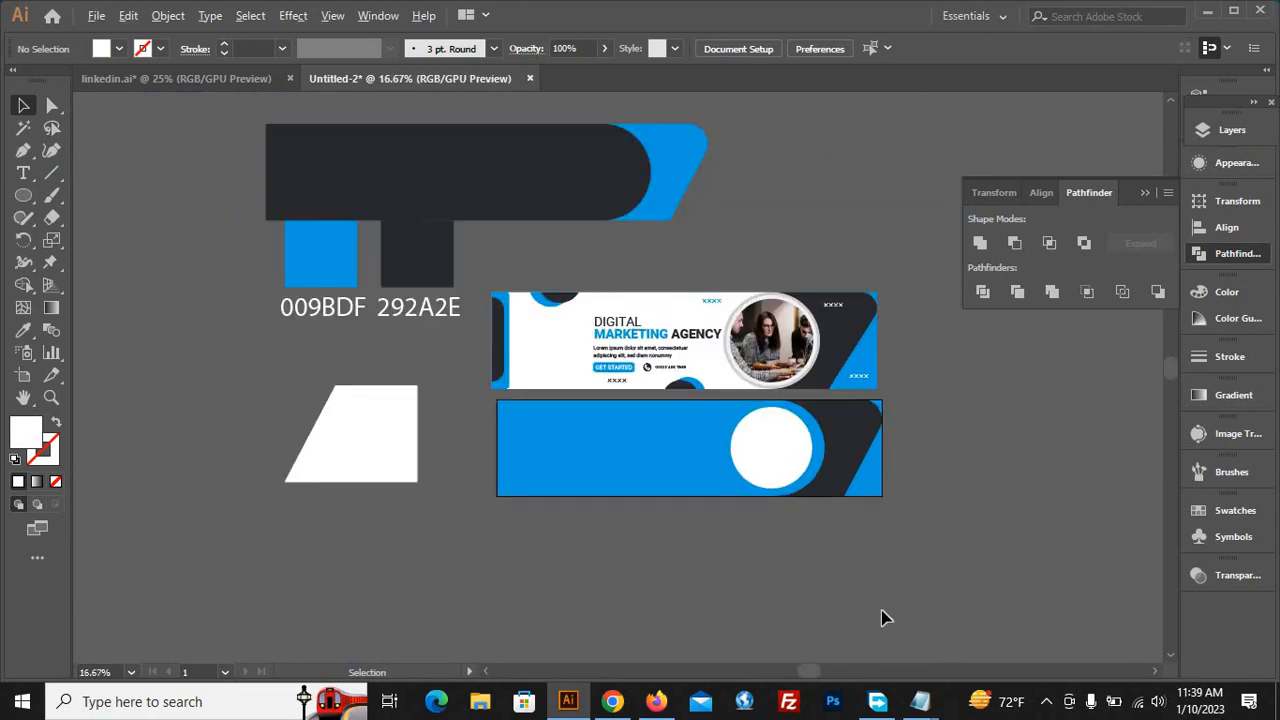
{"action": "scroll", "coordinate": [866, 603], "scroll_direction": "up", "scroll_amount": 1}
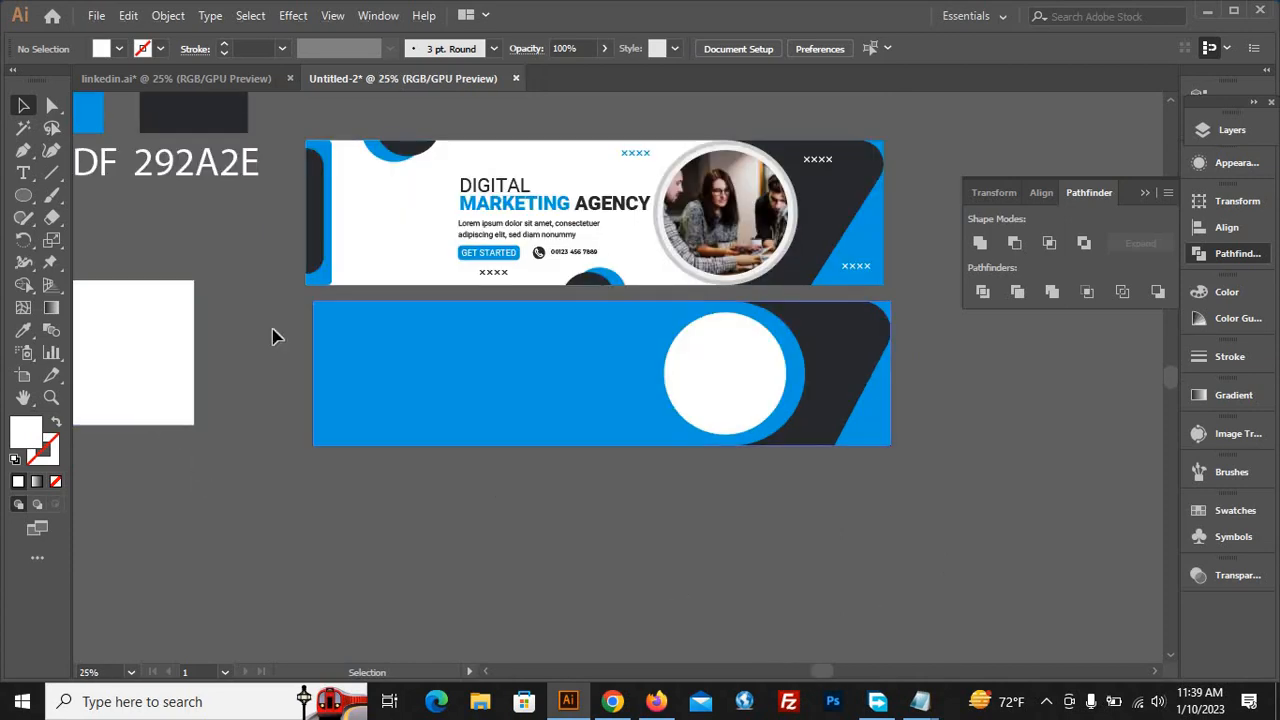
Switch to Chrome and open the own LinkedIn profile in a new tab to examine where the profile photo overlaps the cover
{"action": "left_click", "coordinate": [613, 703]}
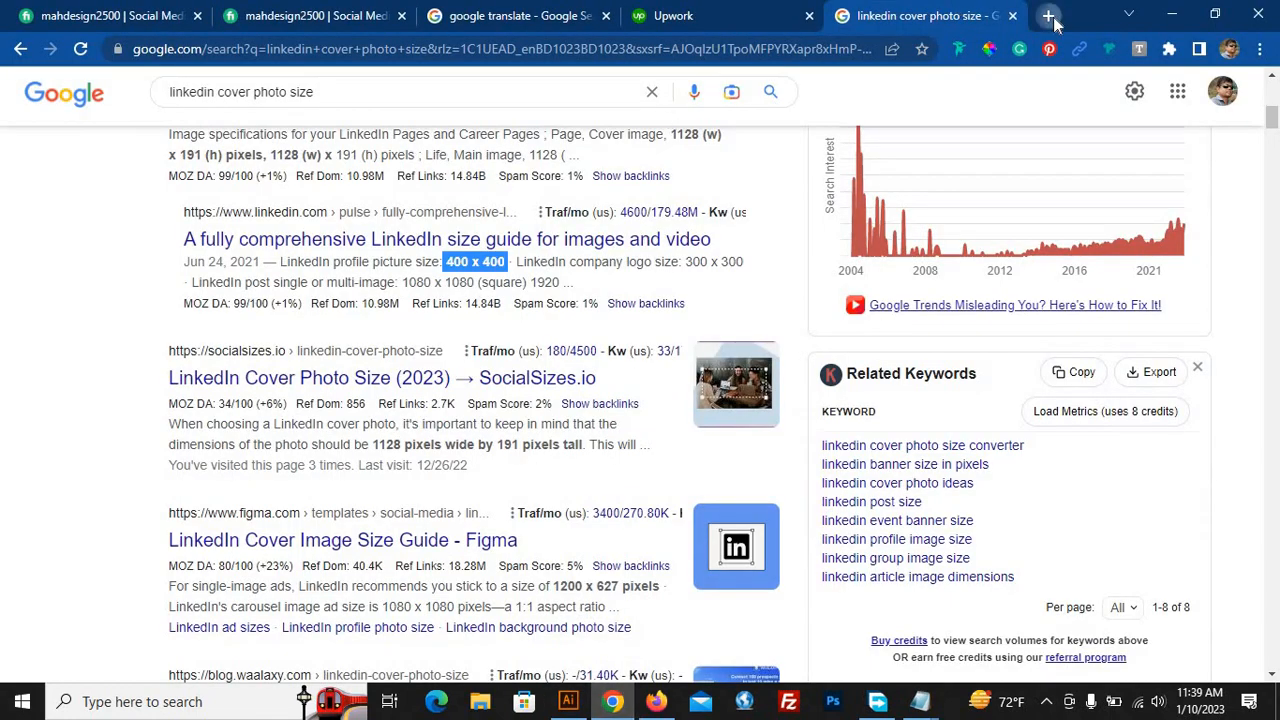
{"action": "left_click", "coordinate": [1048, 15]}
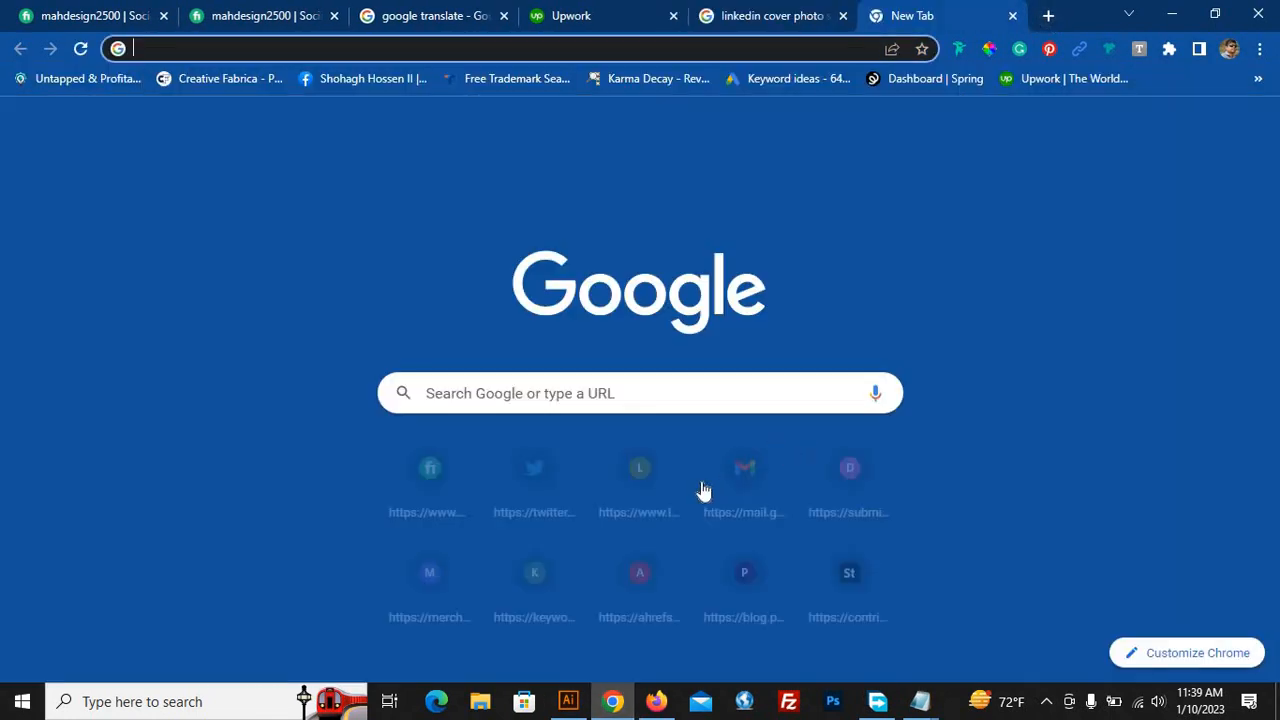
{"action": "left_click", "coordinate": [643, 476]}
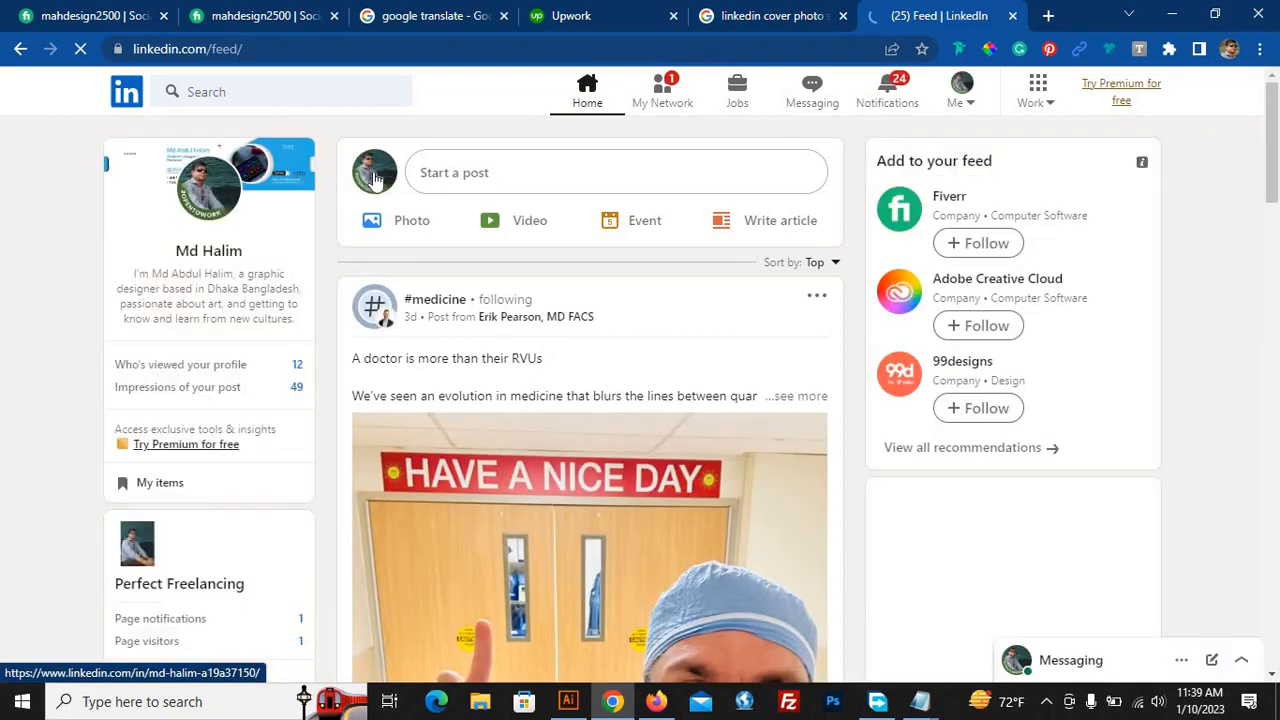
{"action": "left_click", "coordinate": [202, 187]}
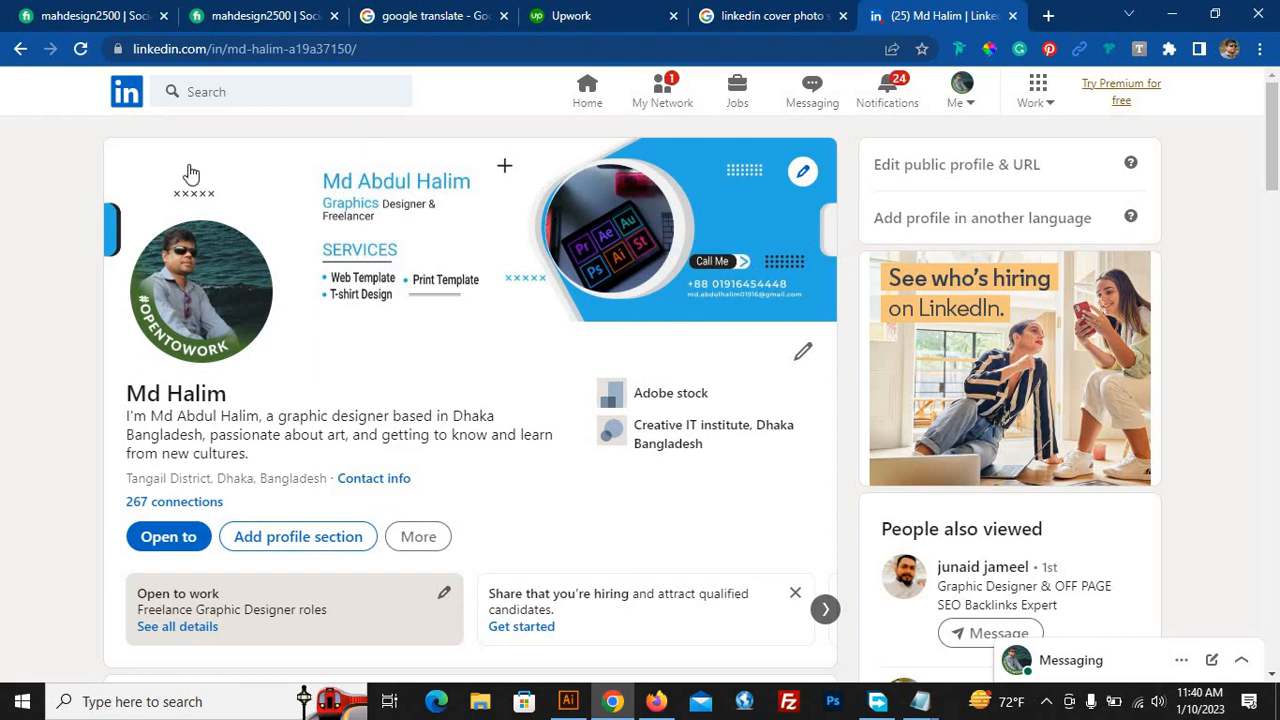
Switch back to Illustrator and create a 400 × 400 px circle below the artboard
{"action": "left_click", "coordinate": [563, 704]}
{"action": "left_click_drag", "start_coordinate": [26, 198], "coordinate": [119, 244]}
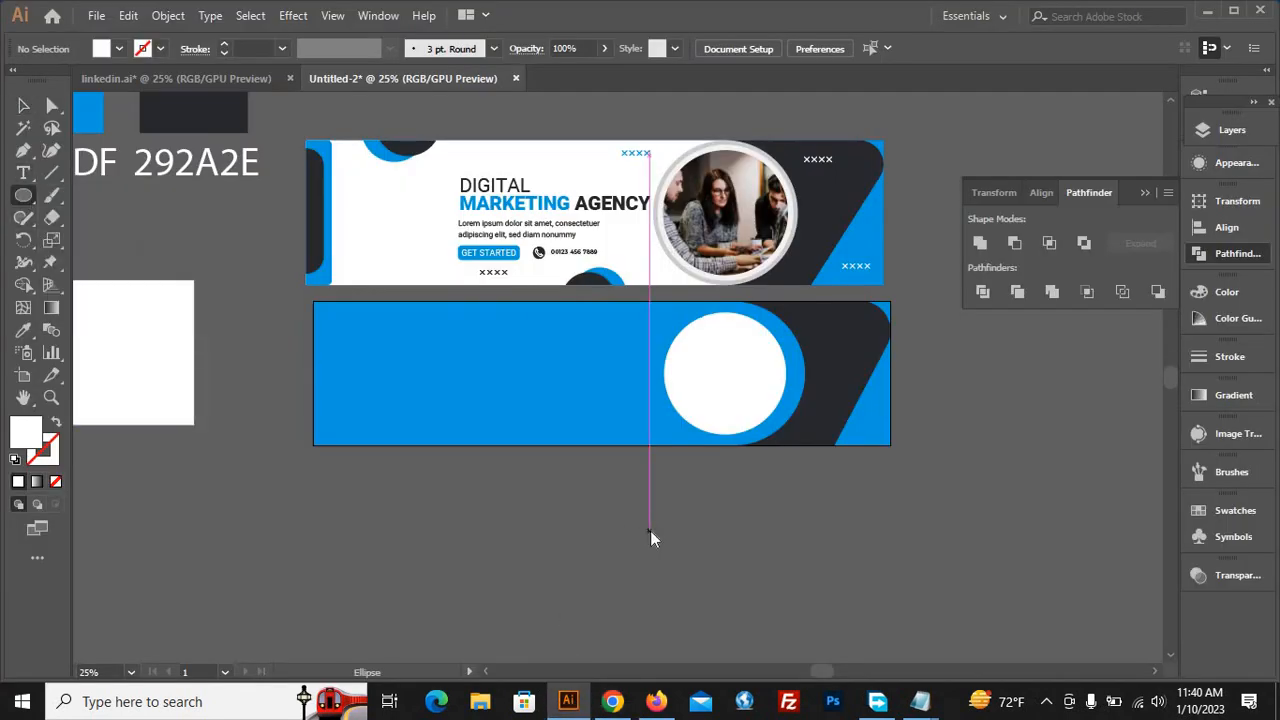
{"action": "left_click", "coordinate": [650, 530]}
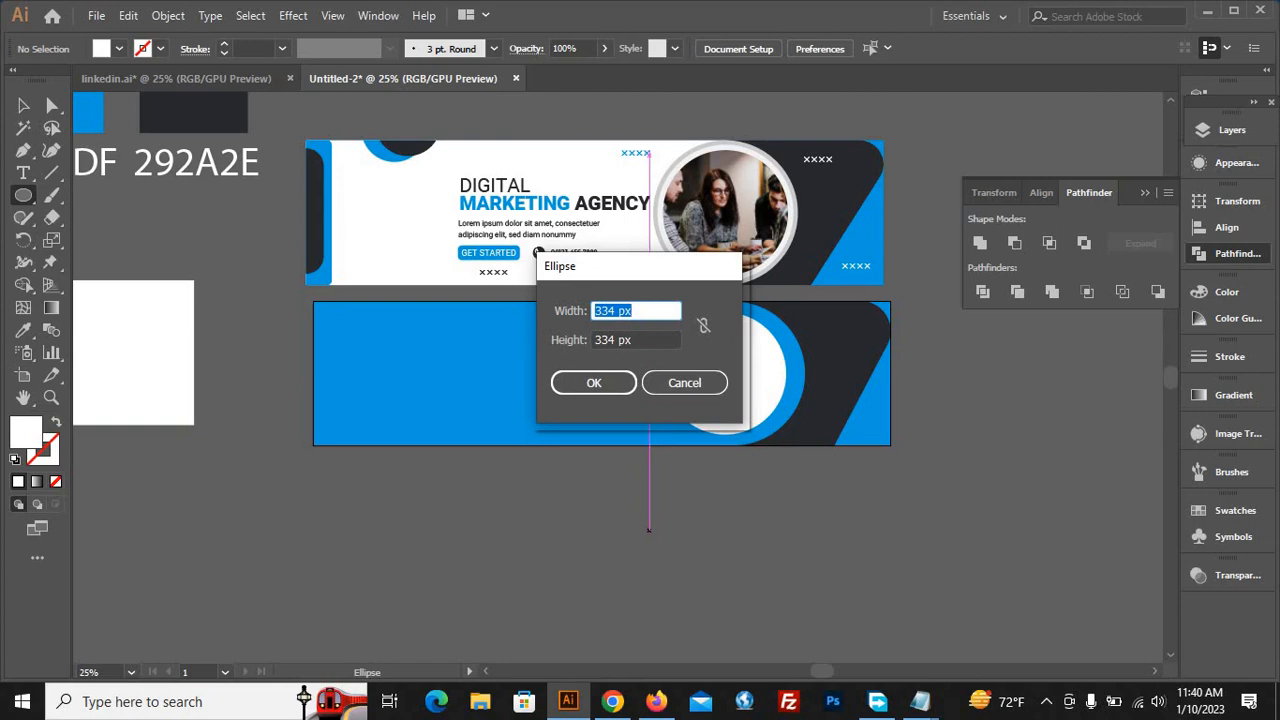
{"action": "type", "text": "400"}
{"action": "key", "text": "Tab"}
{"action": "type", "text": "40"}
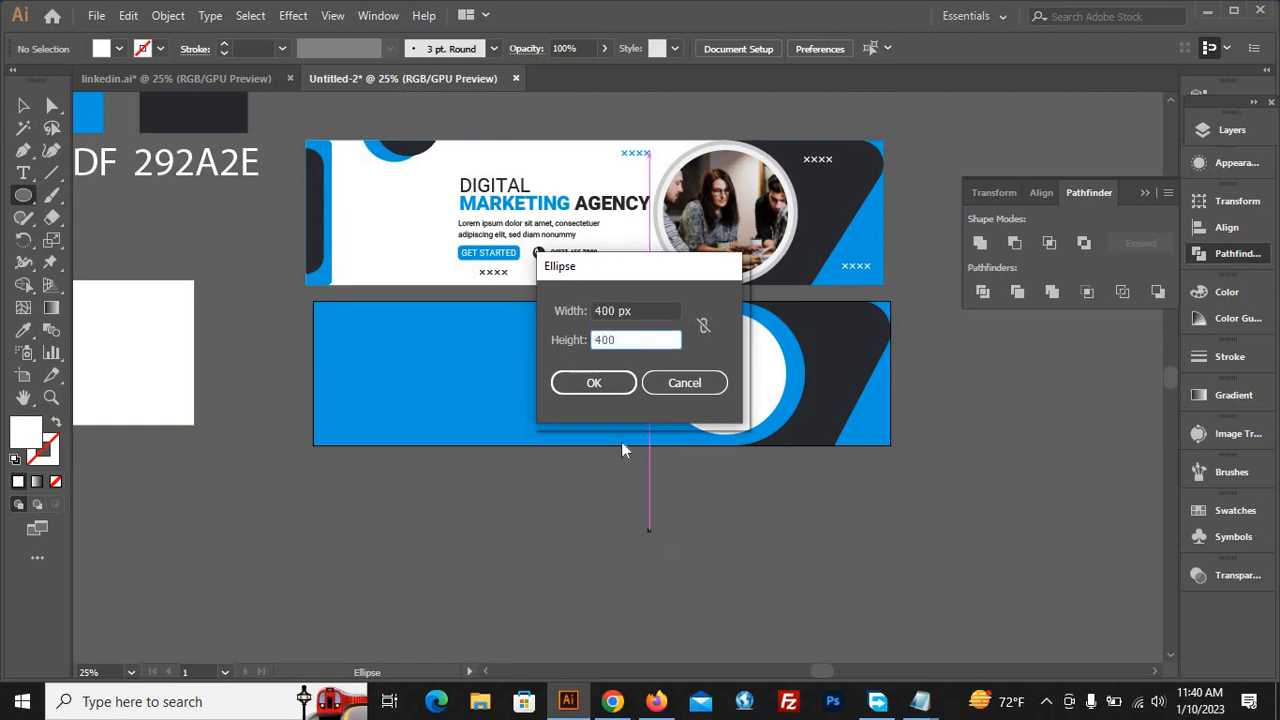
{"action": "left_click", "coordinate": [594, 384]}
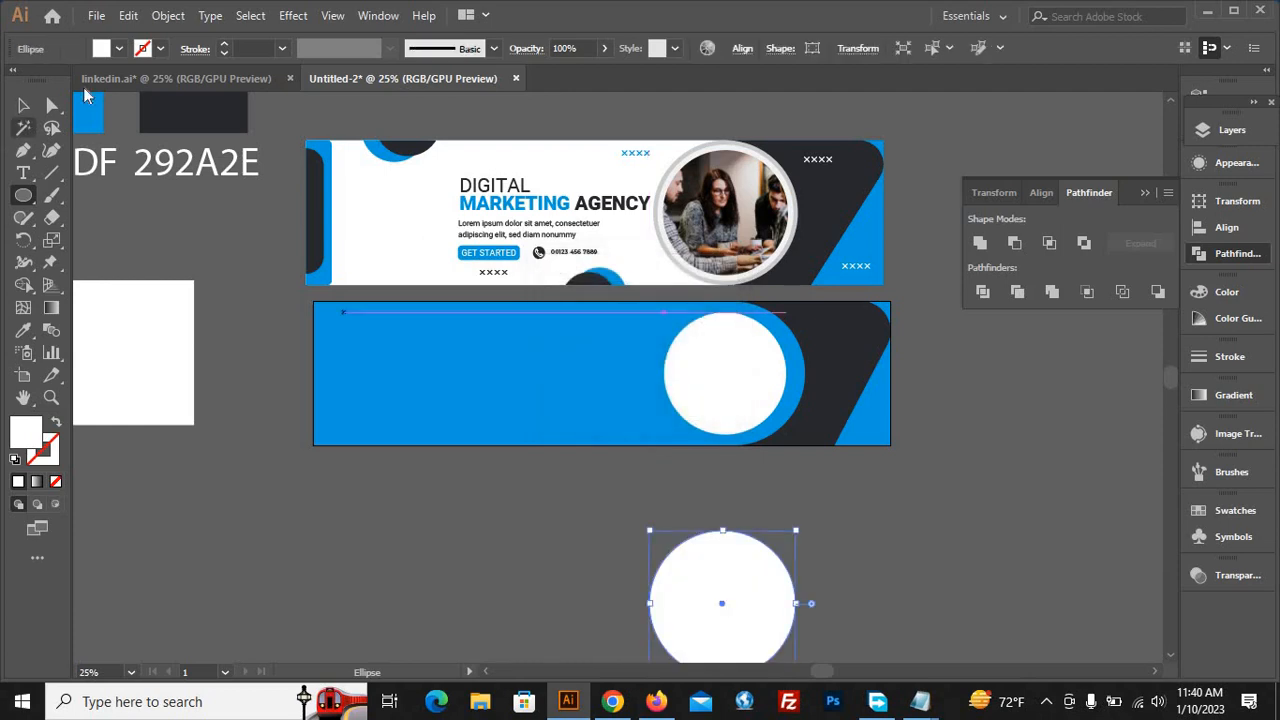
Fill the 400 px circle with orange and move it to the artboard's lower-left corner
{"action": "left_click", "coordinate": [119, 48]}
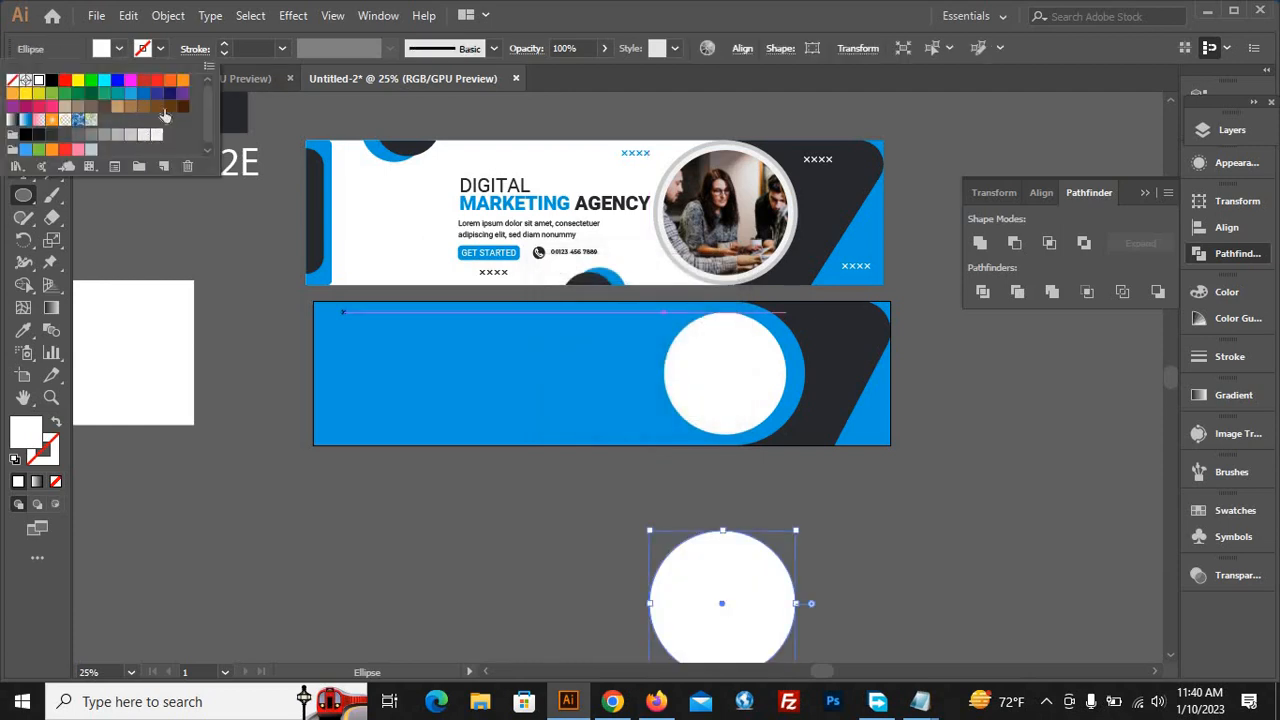
{"action": "left_click", "coordinate": [226, 251]}
{"action": "left_click", "coordinate": [23, 105]}
{"action": "left_click", "coordinate": [446, 442]}
{"action": "left_click_drag", "start_coordinate": [714, 610], "coordinate": [378, 501]}
Align the blue background rectangle to the artboard's left edge
{"action": "left_click", "coordinate": [386, 360]}
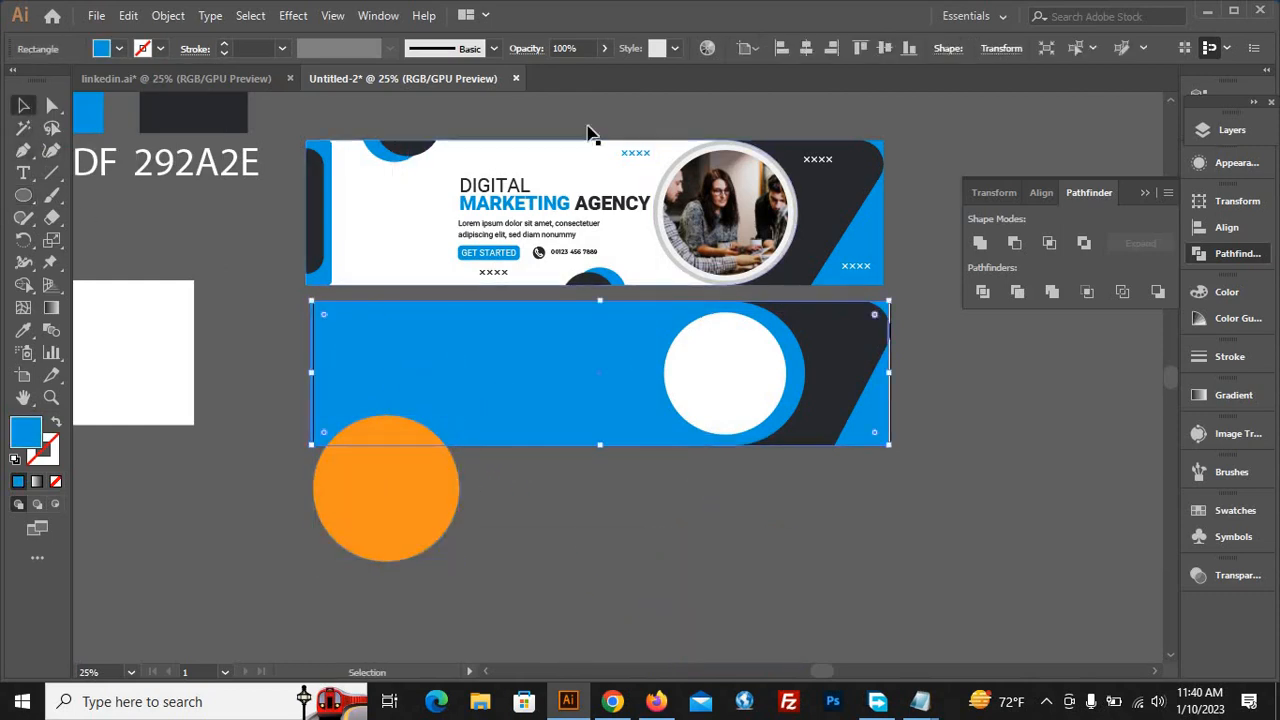
{"action": "left_click", "coordinate": [782, 50]}
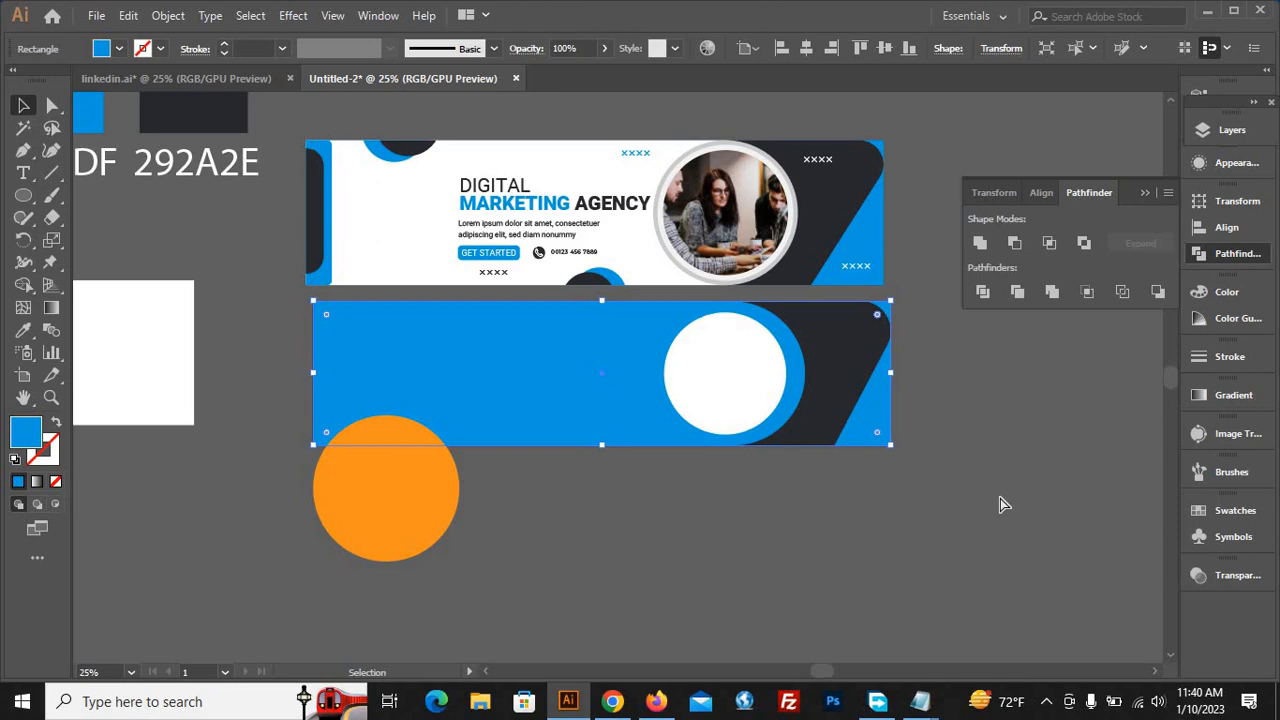
{"action": "left_click", "coordinate": [736, 523]}
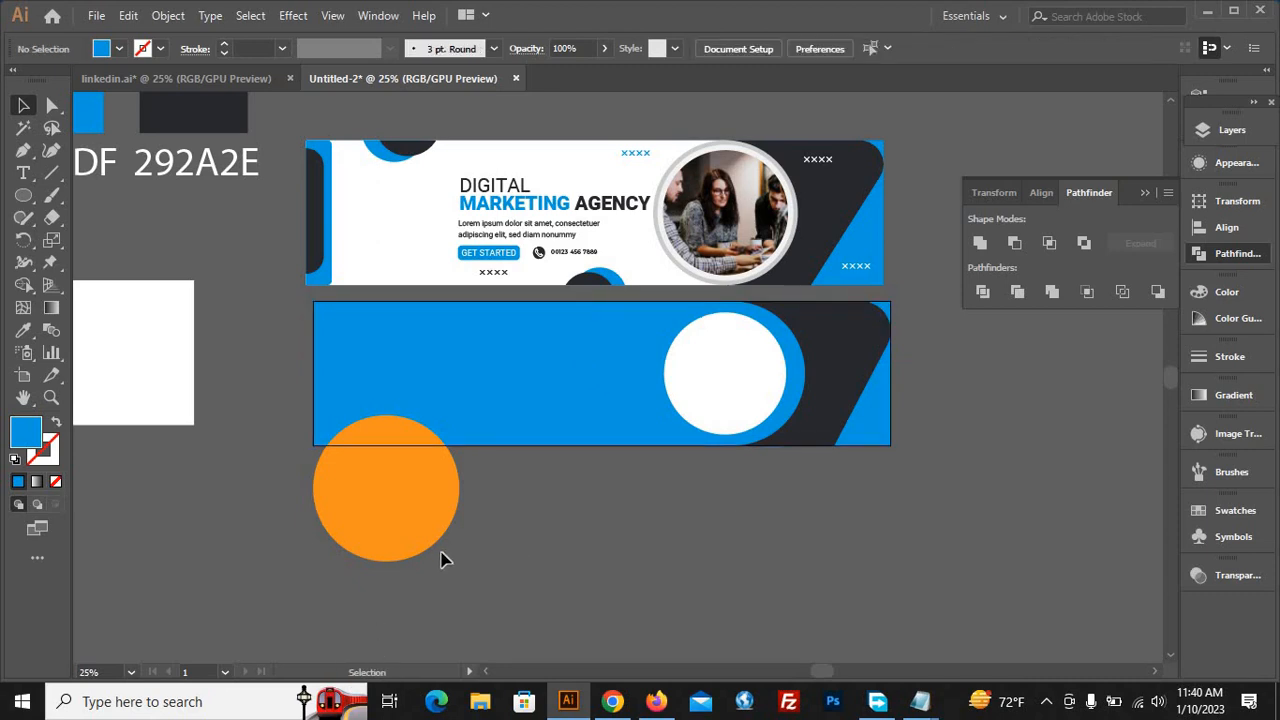
Position the orange circle slightly inside the artboard's left edge, with its lower part hanging below the bottom edge like LinkedIn's profile photo
{"action": "scroll", "coordinate": [440, 548], "scroll_direction": "up", "scroll_amount": 2}
{"action": "left_click_drag", "start_coordinate": [431, 496], "coordinate": [452, 352]}
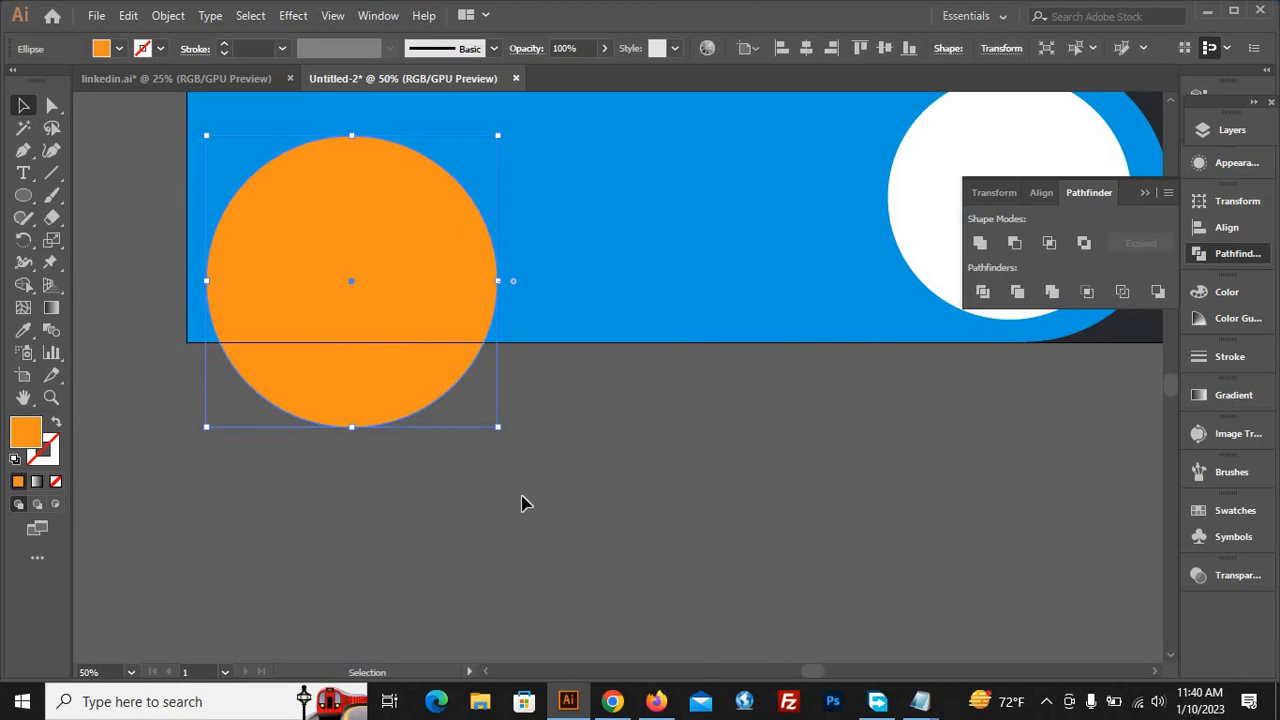
{"action": "left_click_drag", "start_coordinate": [329, 397], "coordinate": [330, 404]}
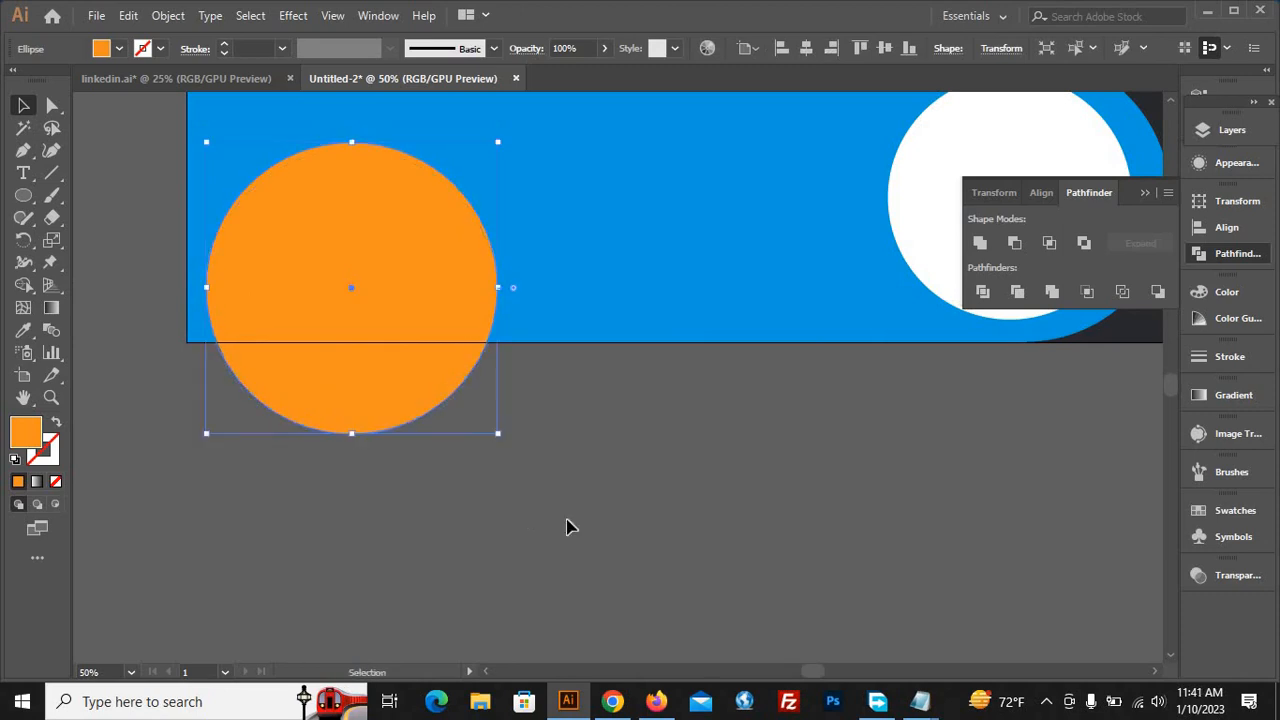
{"action": "left_click", "coordinate": [568, 526]}
{"action": "scroll", "coordinate": [576, 530], "scroll_direction": "down", "scroll_amount": 2}
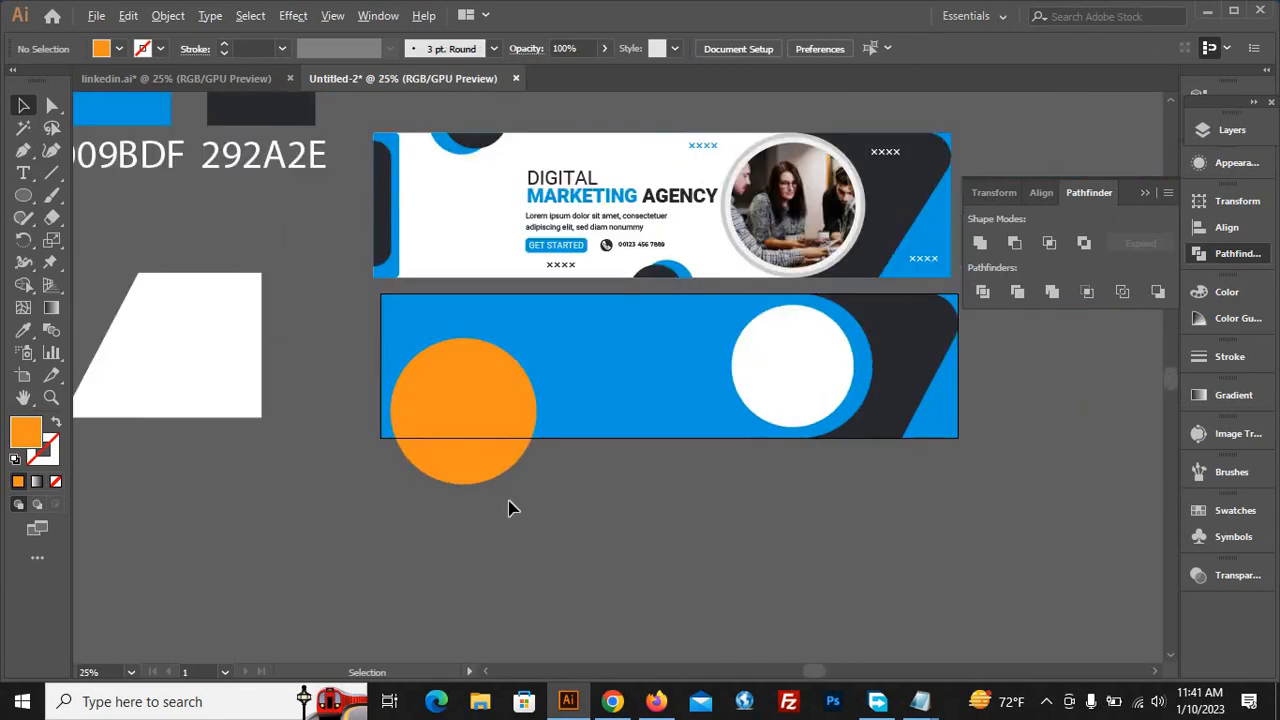
{"action": "scroll", "coordinate": [507, 501], "scroll_direction": "up", "scroll_amount": 2}
{"action": "left_click_drag", "start_coordinate": [452, 432], "coordinate": [443, 434]}
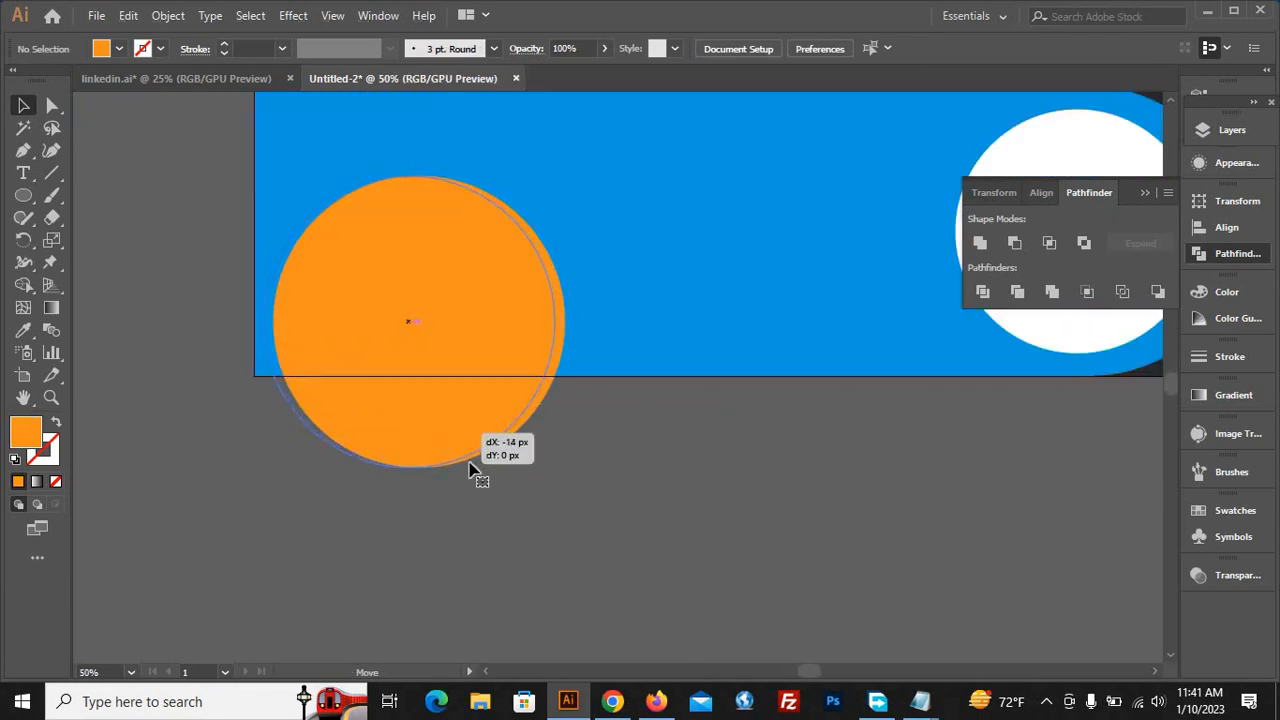
{"action": "left_click", "coordinate": [639, 507]}
{"action": "scroll", "coordinate": [645, 500], "scroll_direction": "down", "scroll_amount": 3}
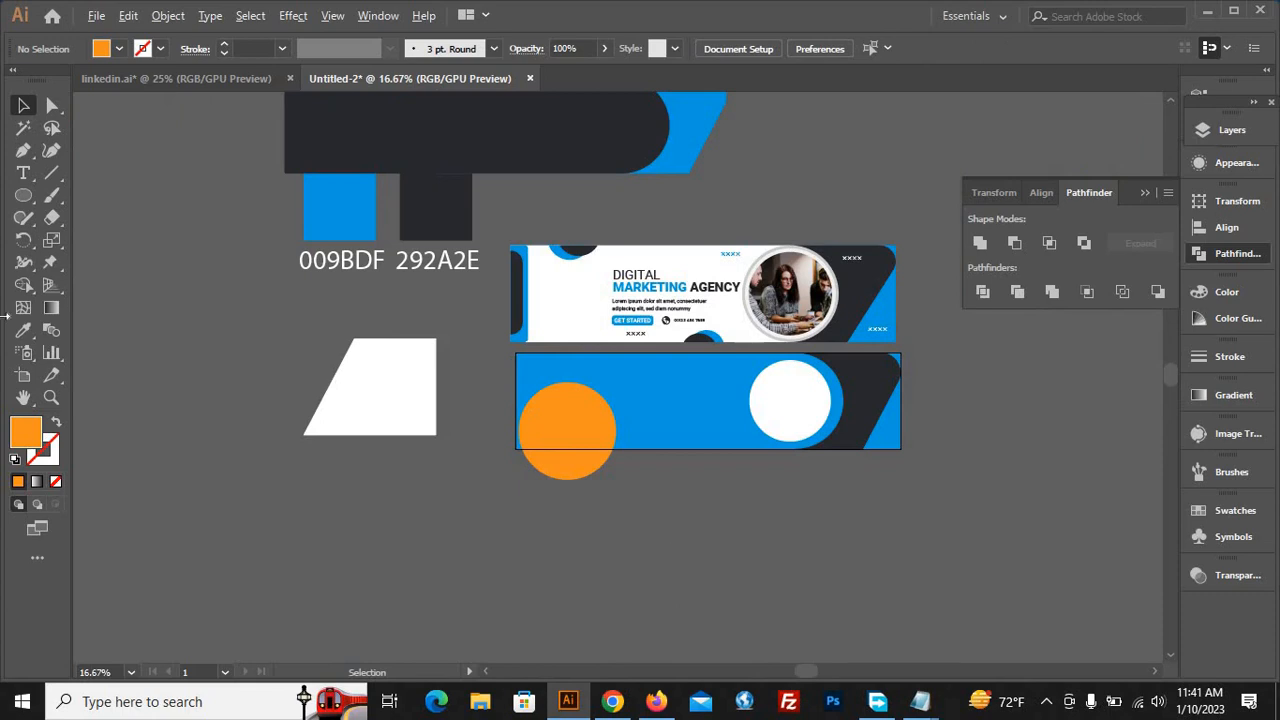
Draw an orange rectangle from the artboard's bottom edge downward over the circle's overhanging part, and select it together with the circle
{"action": "left_click", "coordinate": [30, 198]}
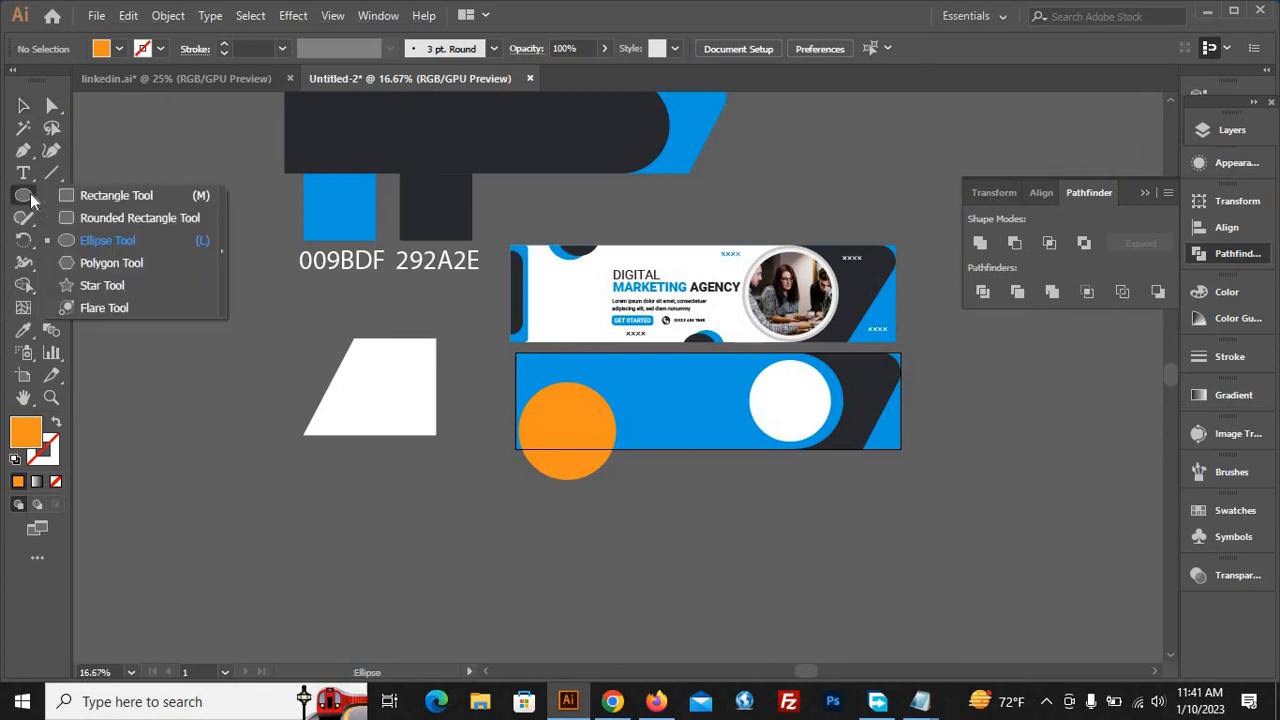
{"action": "left_click", "coordinate": [116, 195]}
{"action": "left_click_drag", "start_coordinate": [799, 543], "coordinate": [622, 558]}
{"action": "key", "text": "v"}
{"action": "left_click", "coordinate": [666, 613]}
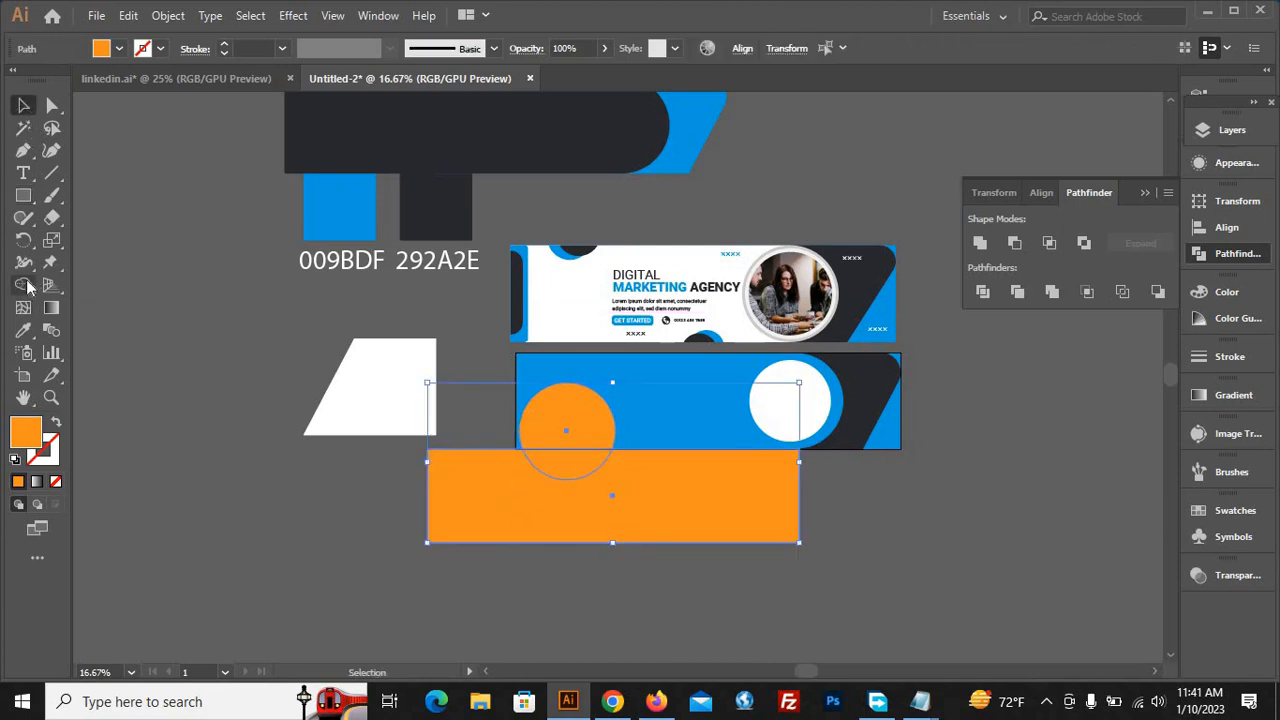
Use the Shape Builder to remove the orange rectangle together with the part of the circle below the artboard's bottom edge
{"action": "key", "text": "shift+m"}
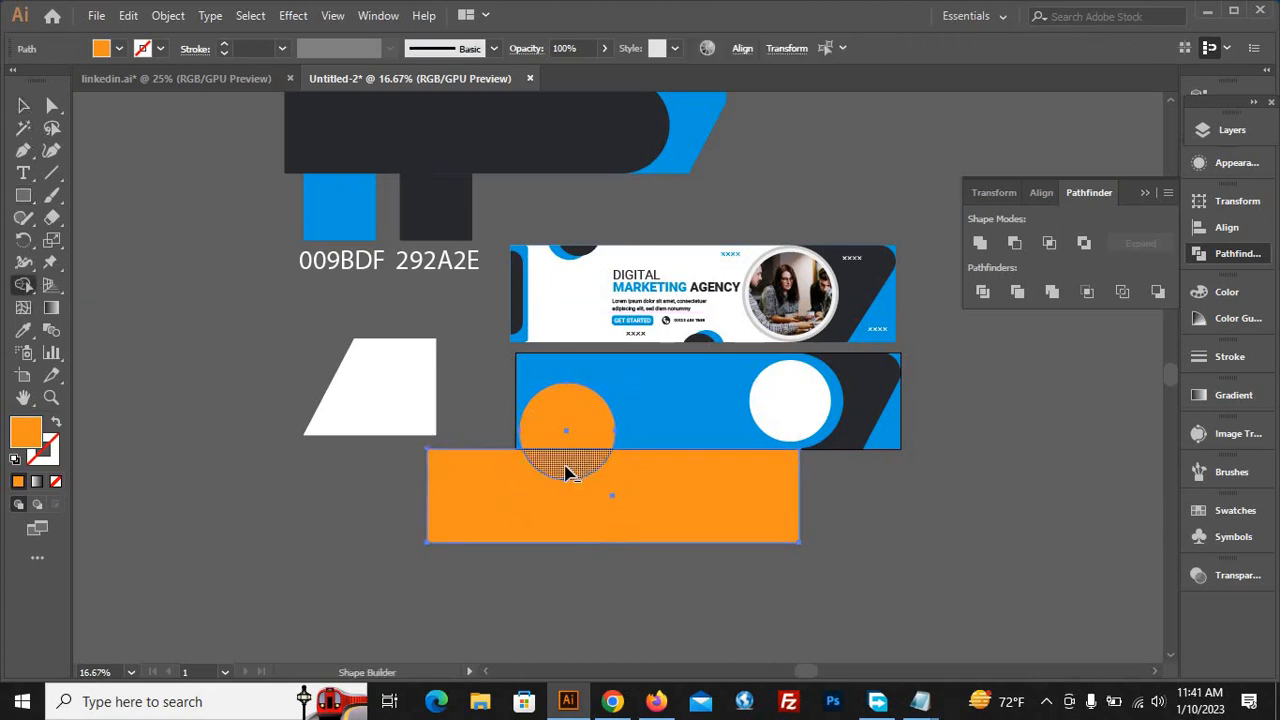
{"action": "left_click_drag", "start_coordinate": [565, 473], "coordinate": [603, 537]}
{"action": "left_click", "coordinate": [24, 106]}
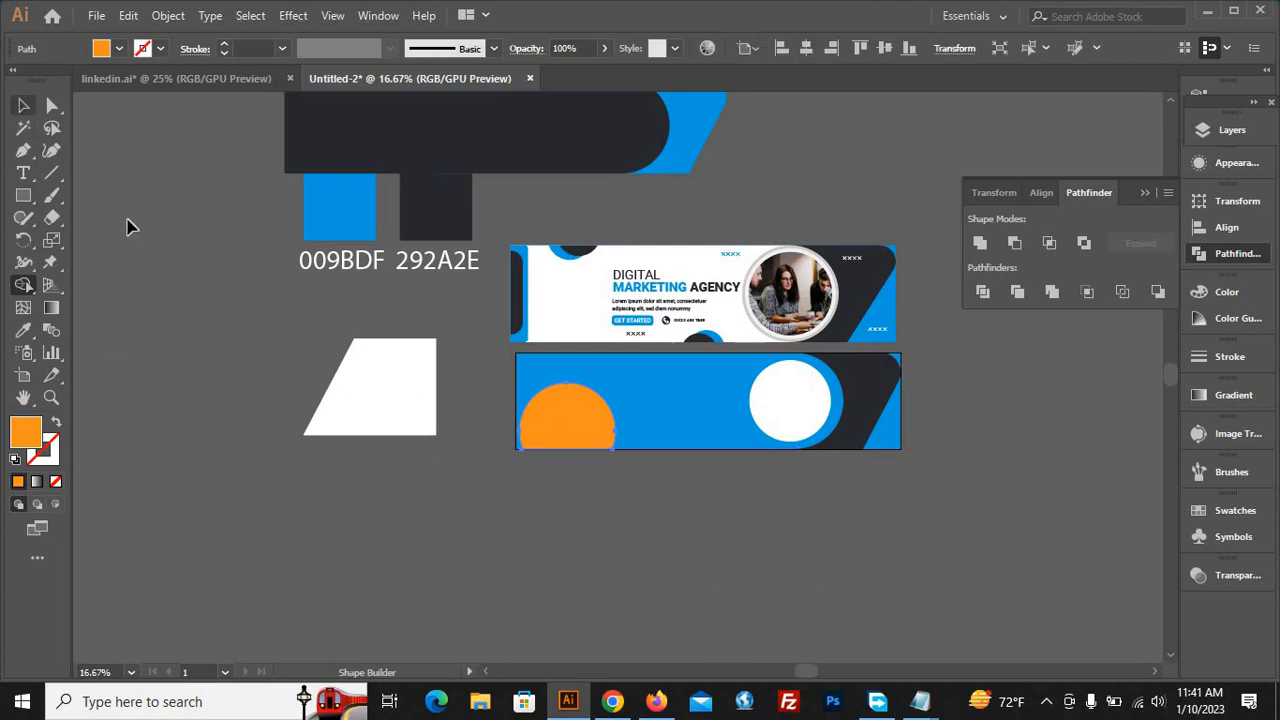
{"action": "left_click", "coordinate": [670, 555]}
Show the rulers and place a vertical guide at the orange circle's right edge to mark the profile photo area
{"action": "scroll", "coordinate": [668, 551], "scroll_direction": "up", "scroll_amount": 2}
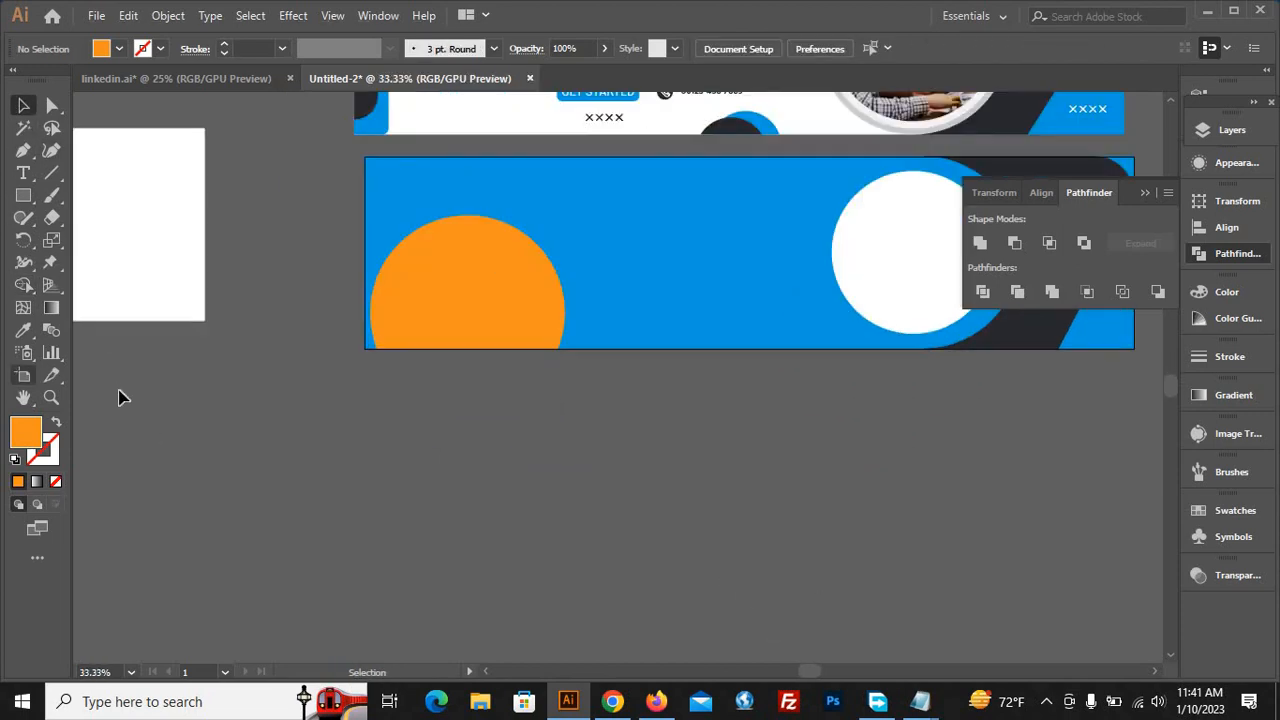
{"action": "key", "text": "ctrl+r"}
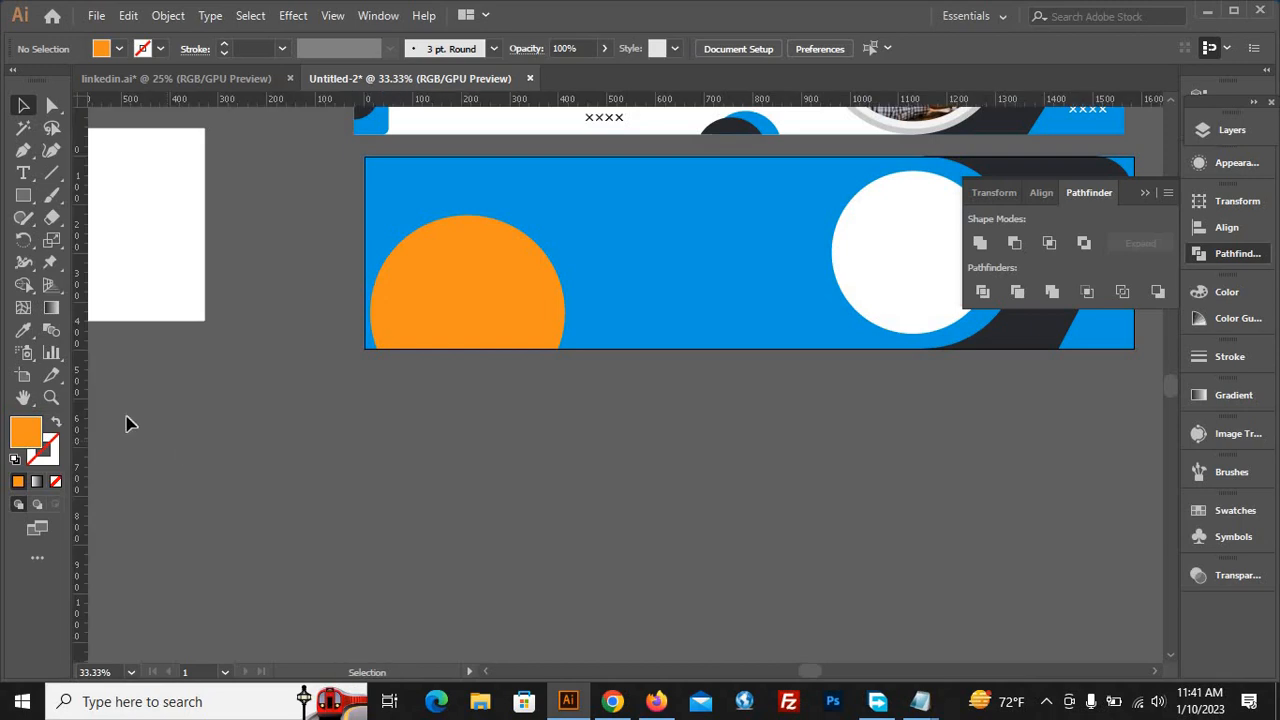
{"action": "left_click_drag", "start_coordinate": [80, 393], "coordinate": [636, 401]}
{"action": "left_click_drag", "start_coordinate": [588, 328], "coordinate": [566, 308]}
{"action": "right_click", "coordinate": [655, 467]}
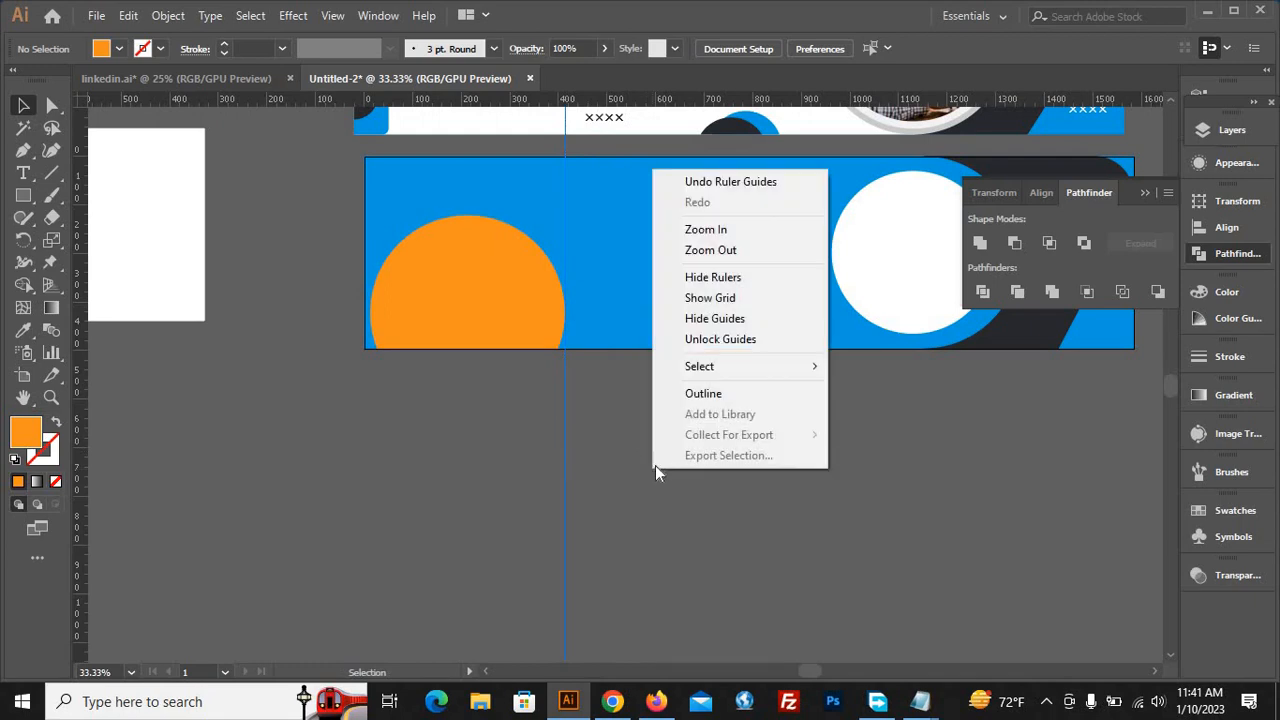
{"action": "left_click", "coordinate": [726, 543]}
Move the cut orange circle off the artboard to the empty area below its left end
{"action": "left_click_drag", "start_coordinate": [480, 323], "coordinate": [358, 510]}
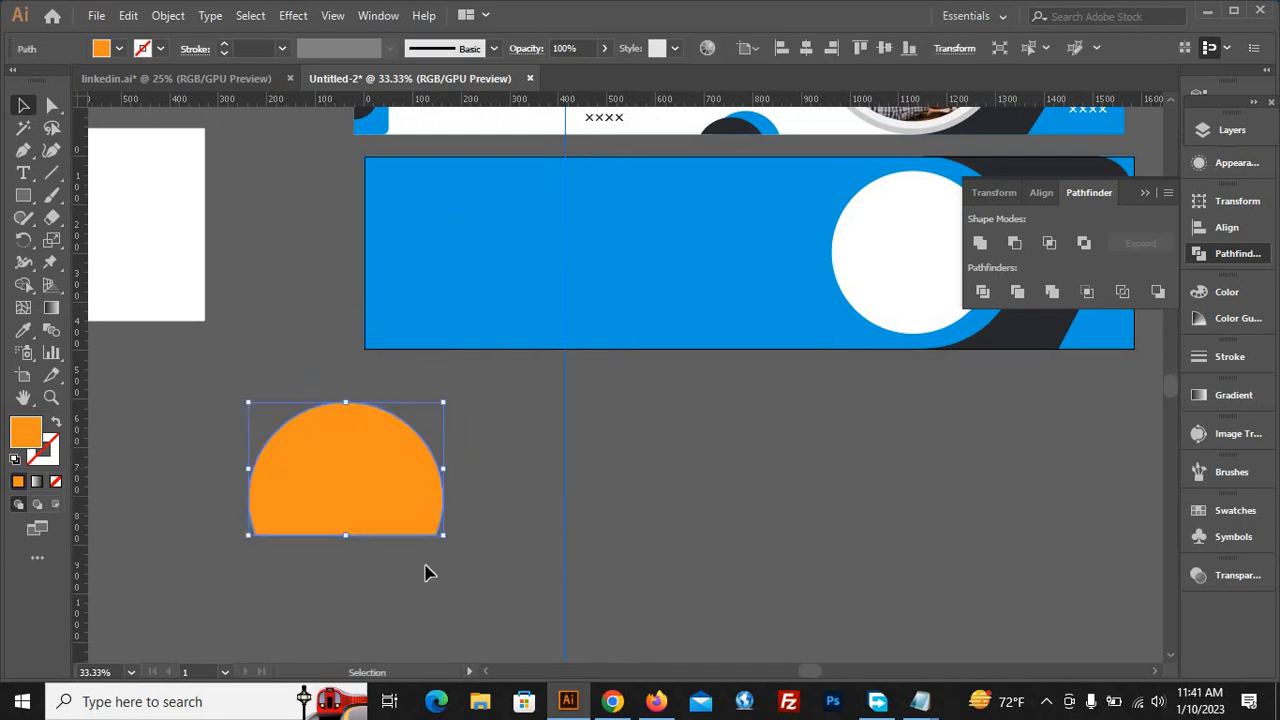
{"action": "scroll", "coordinate": [401, 555], "scroll_direction": "down", "scroll_amount": 2}
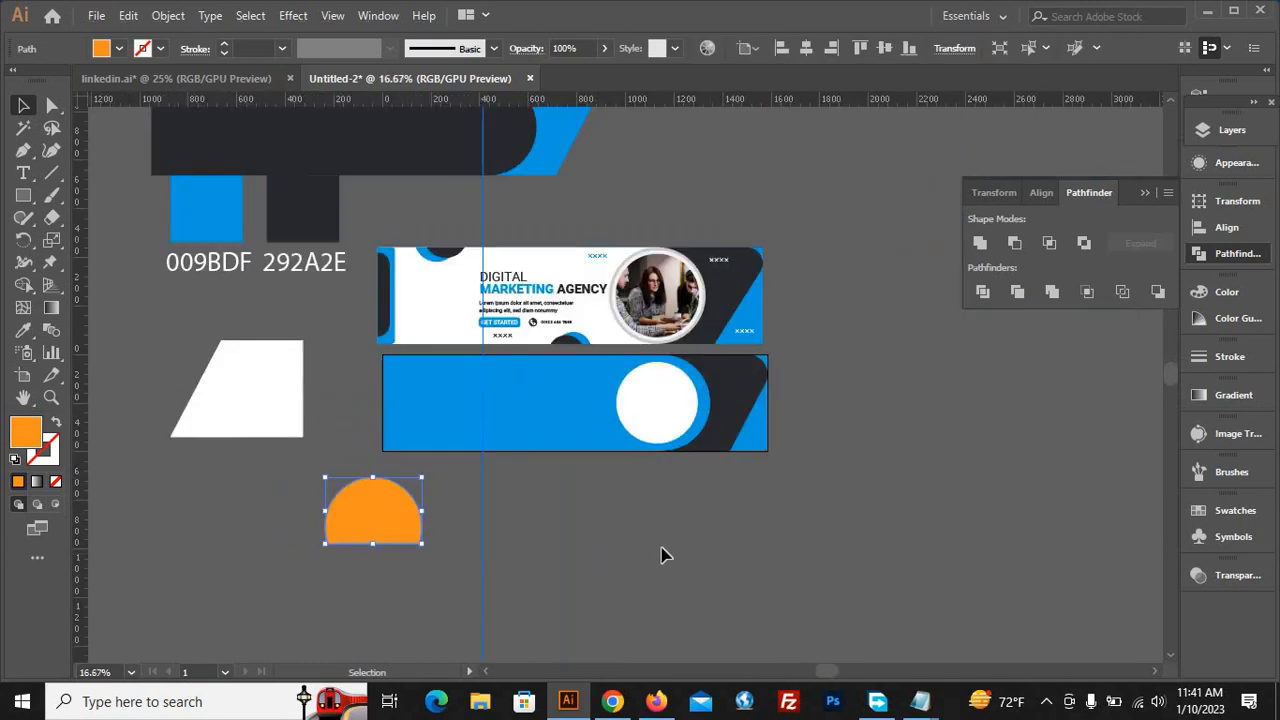
{"action": "left_click", "coordinate": [549, 480]}
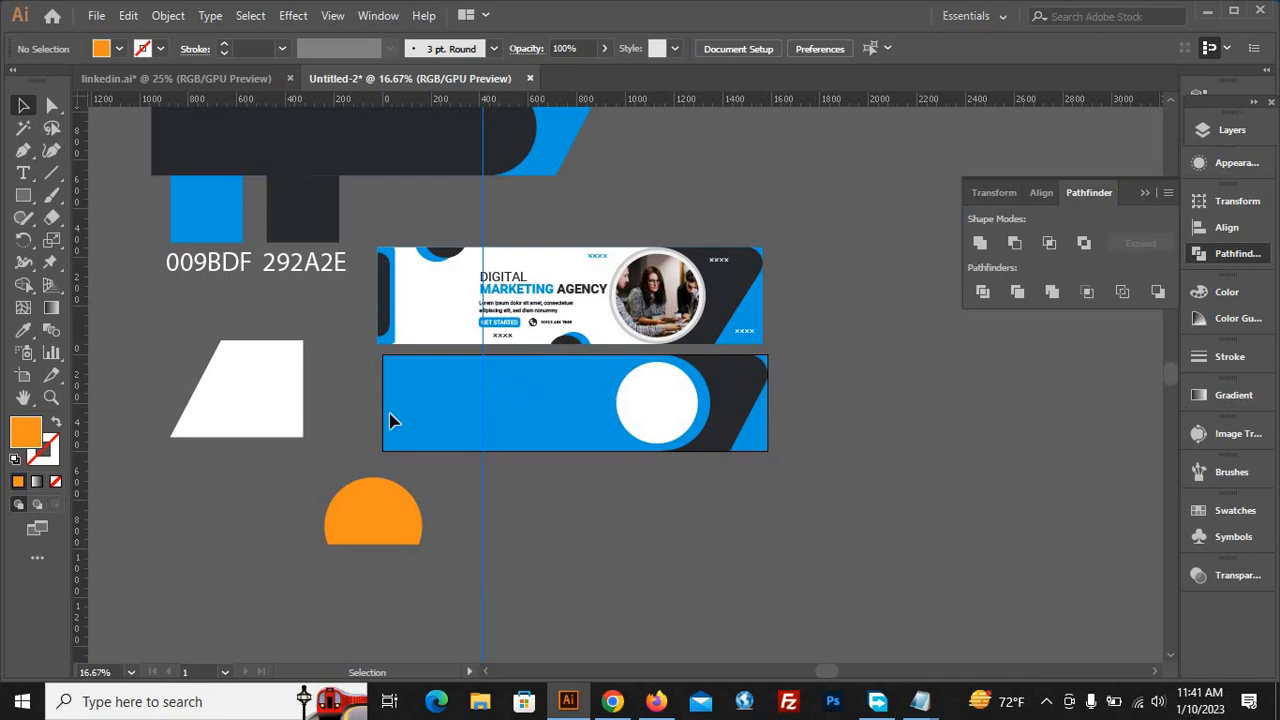
Enlarge the white circle slightly from its centre to about 344 px in diameter
{"action": "scroll", "coordinate": [660, 440], "scroll_direction": "up", "scroll_amount": 2}
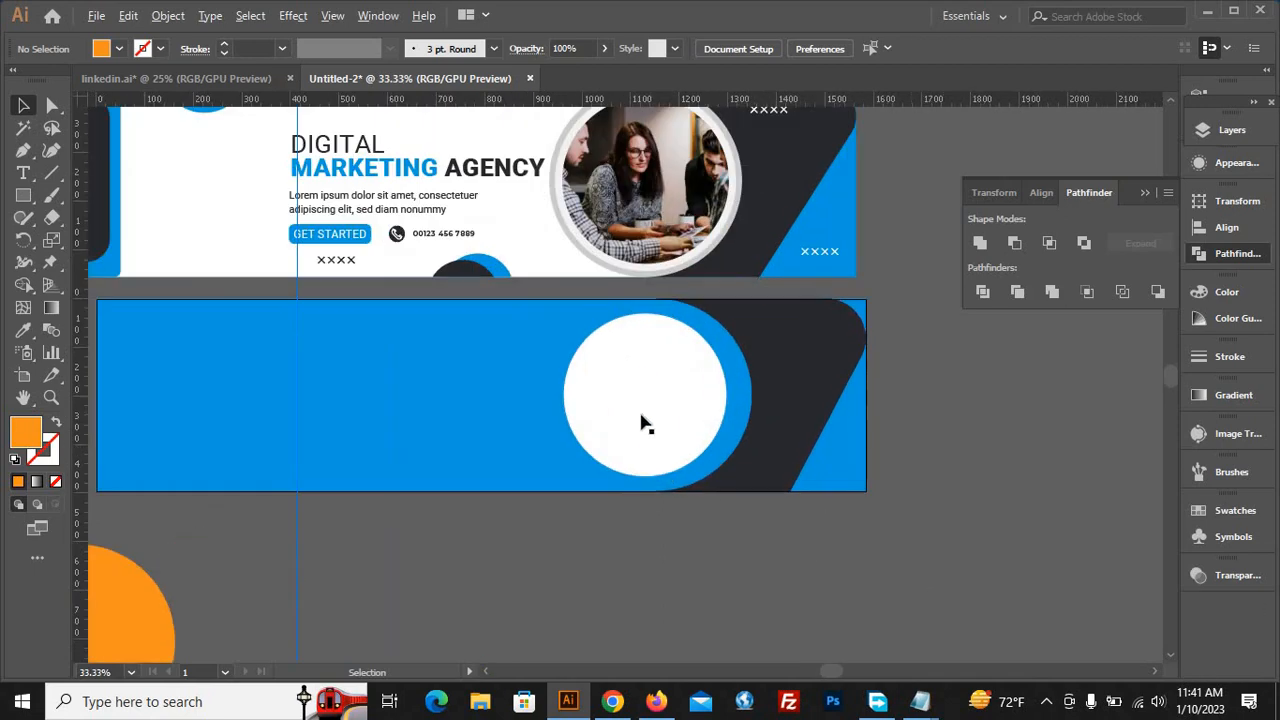
{"action": "left_click", "coordinate": [640, 418]}
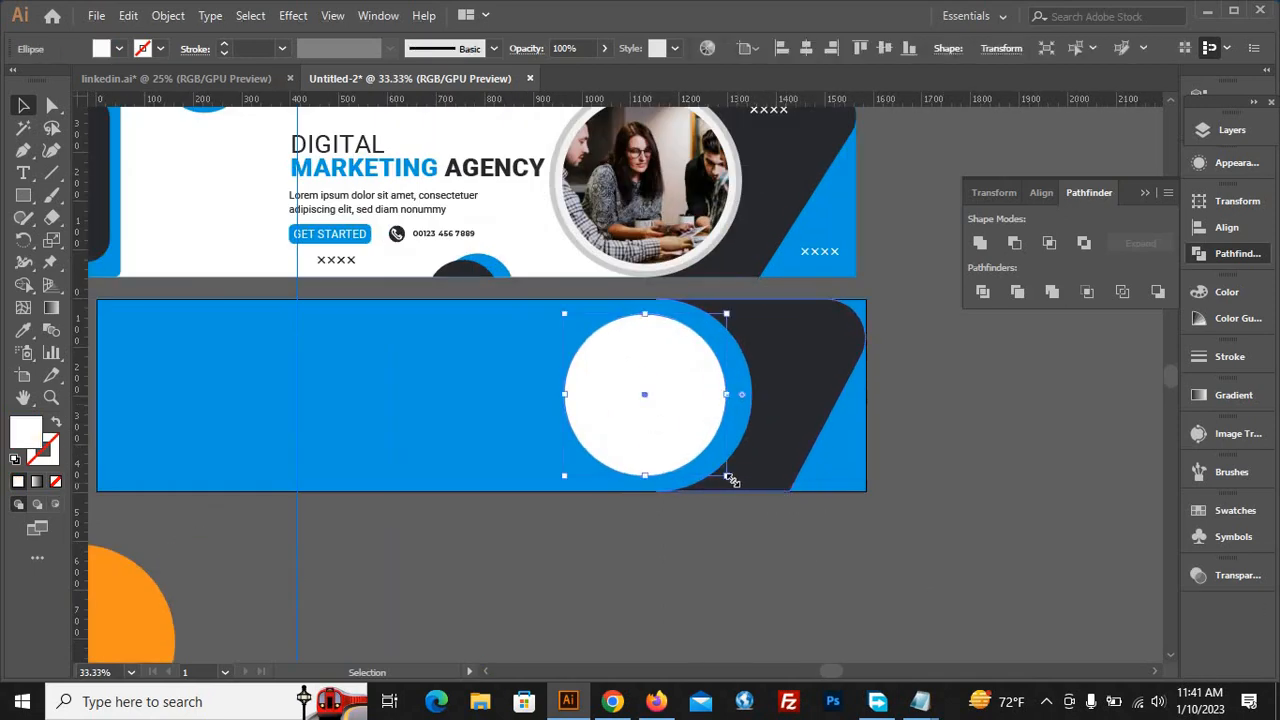
{"action": "left_click_drag", "start_coordinate": [730, 479], "coordinate": [731, 481]}
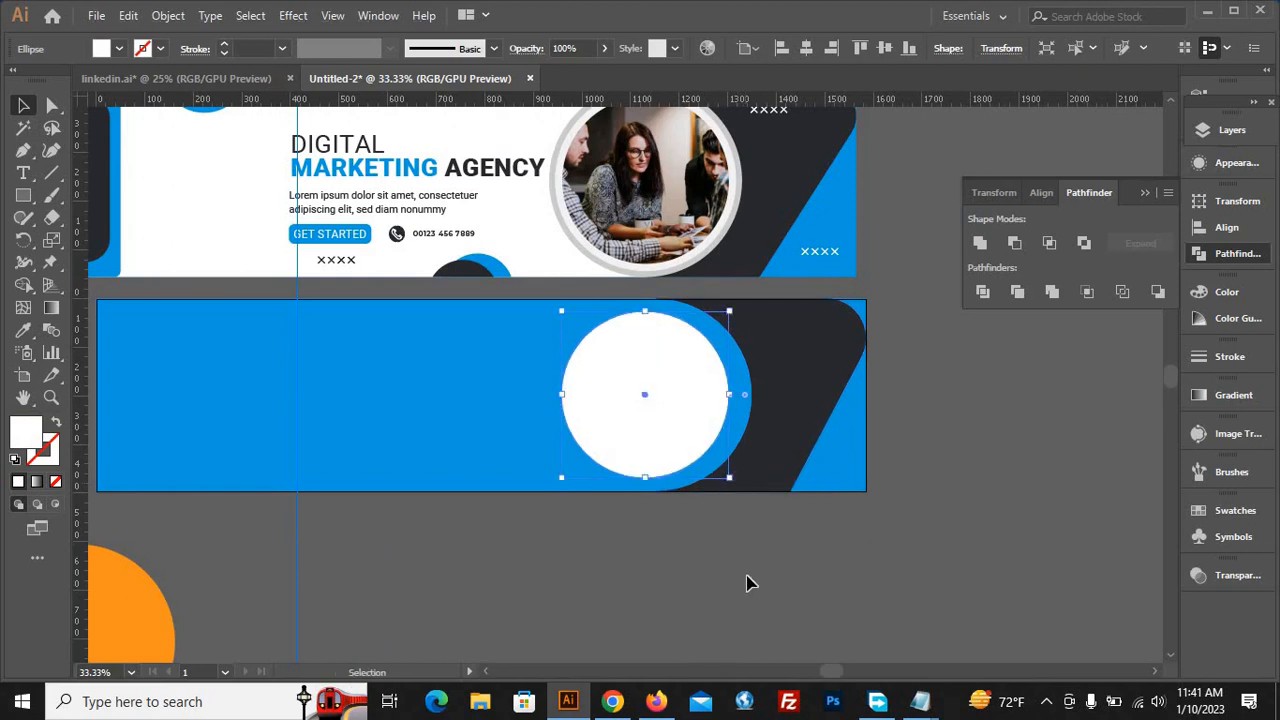
{"action": "left_click", "coordinate": [746, 583]}
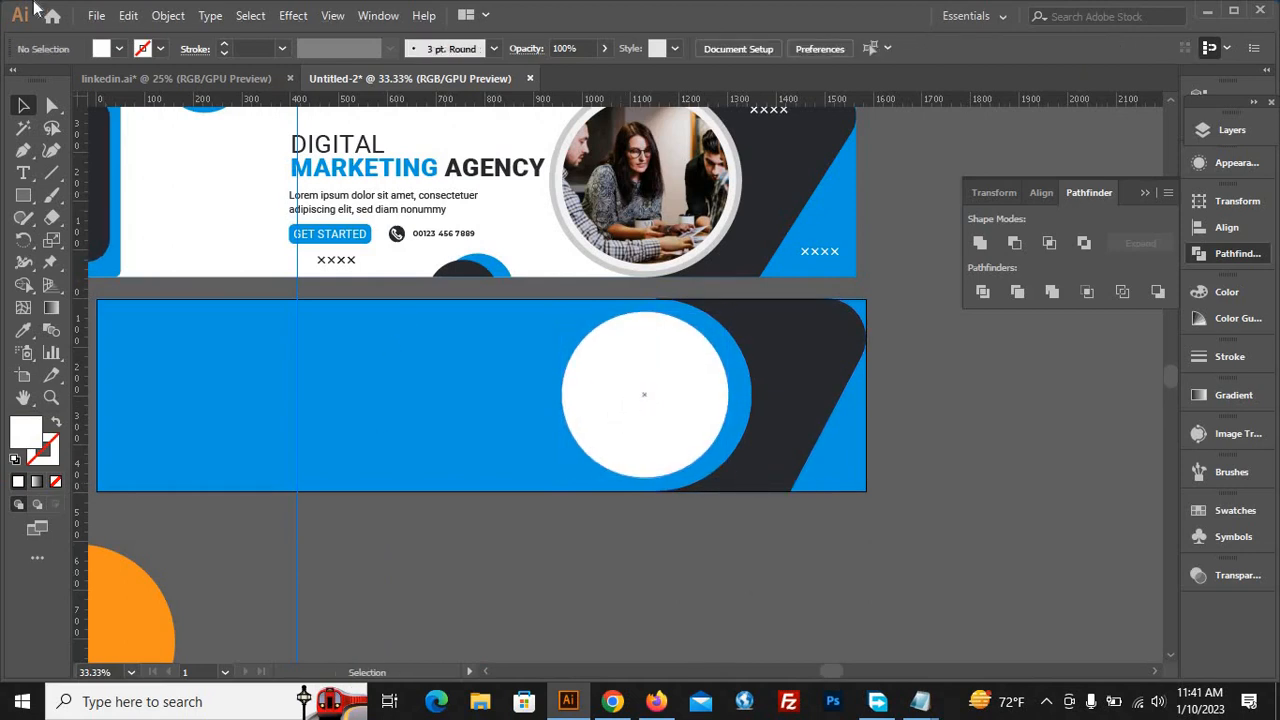
Start placing an image and browse to the Corporate Image folder on New Volume (F:)
{"action": "left_click", "coordinate": [97, 15]}
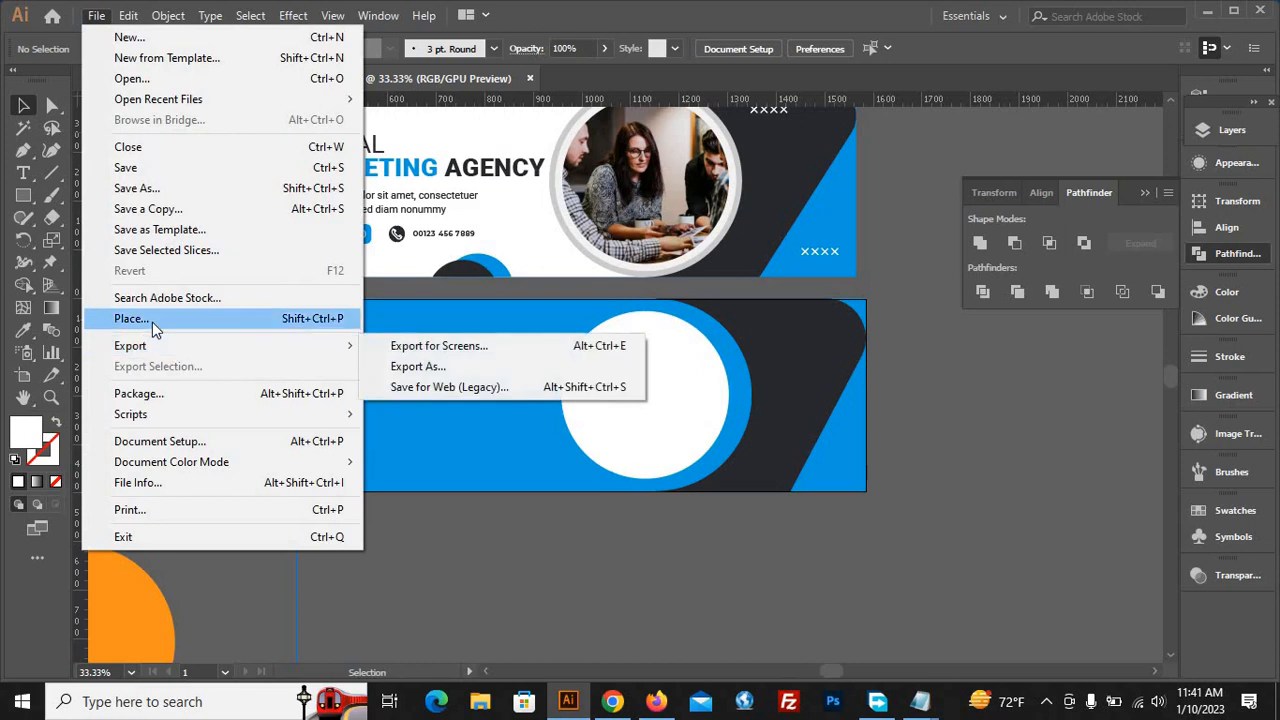
{"action": "left_click", "coordinate": [152, 320]}
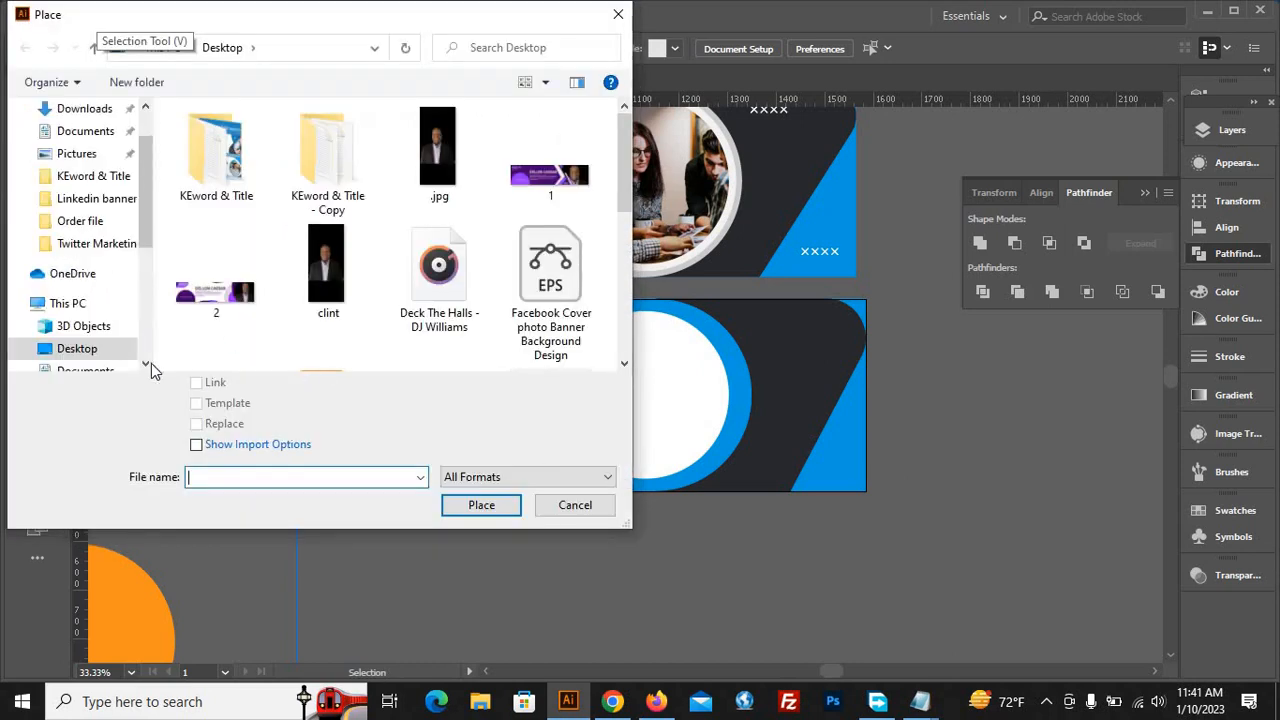
{"action": "scroll", "coordinate": [128, 328], "scroll_direction": "down", "scroll_amount": 1}
{"action": "scroll", "coordinate": [145, 246], "scroll_direction": "down", "scroll_amount": 1}
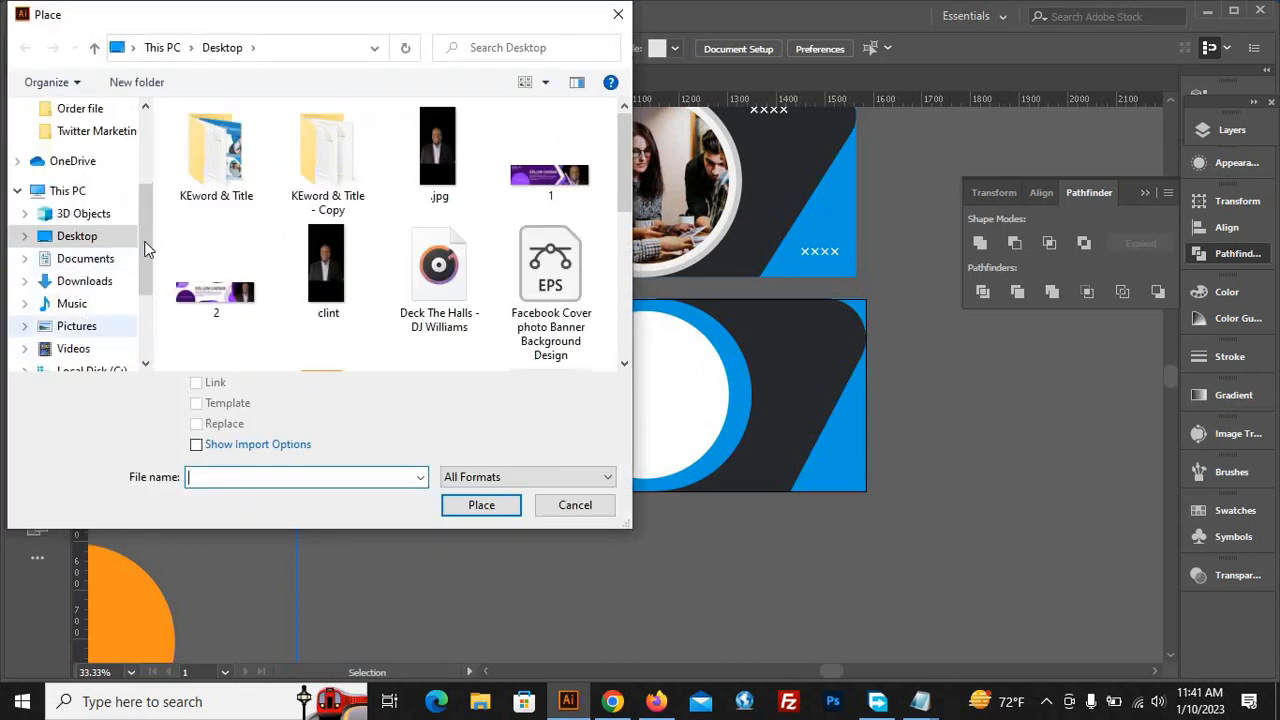
{"action": "scroll", "coordinate": [145, 236], "scroll_direction": "up", "scroll_amount": 1}
{"action": "scroll", "coordinate": [111, 309], "scroll_direction": "down", "scroll_amount": 3}
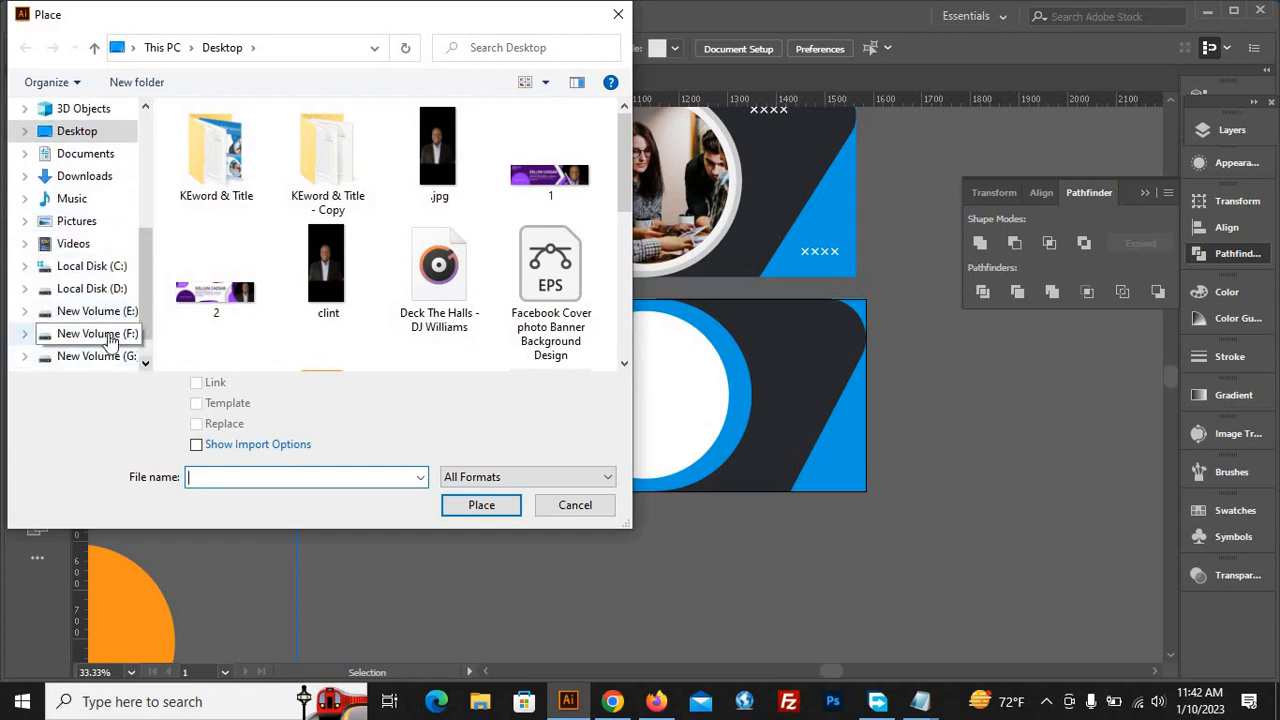
{"action": "left_click", "coordinate": [97, 334]}
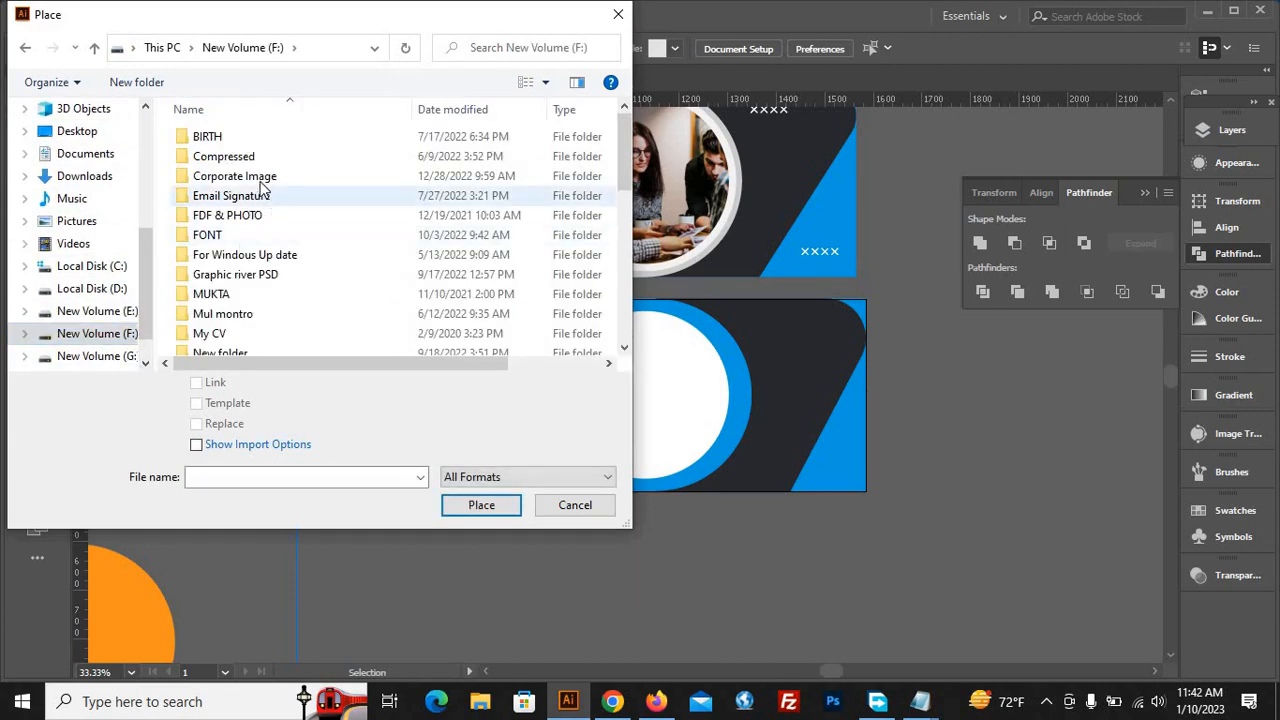
{"action": "left_click", "coordinate": [259, 178]}
{"action": "double_click", "coordinate": [259, 178]}
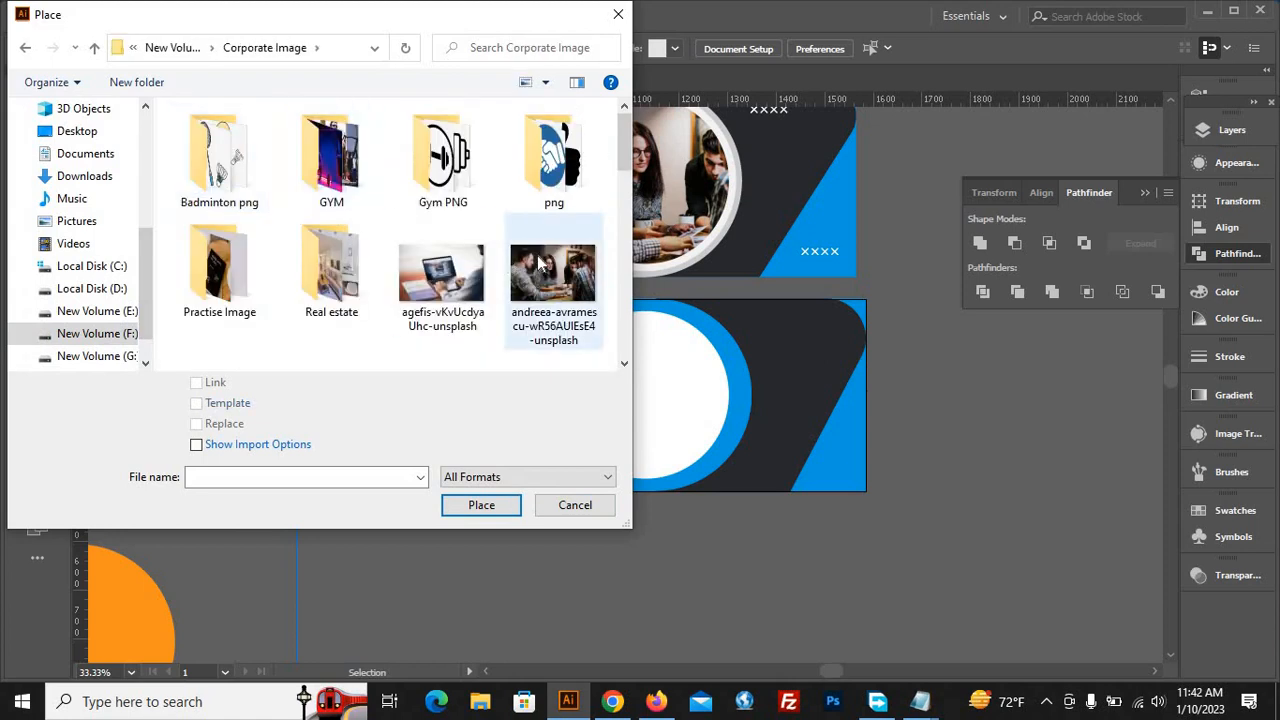
Place the Unsplash photo of two women at a laptop, with linking off, about 544 × 363 px beside the white circle
{"action": "scroll", "coordinate": [539, 261], "scroll_direction": "down", "scroll_amount": 3}
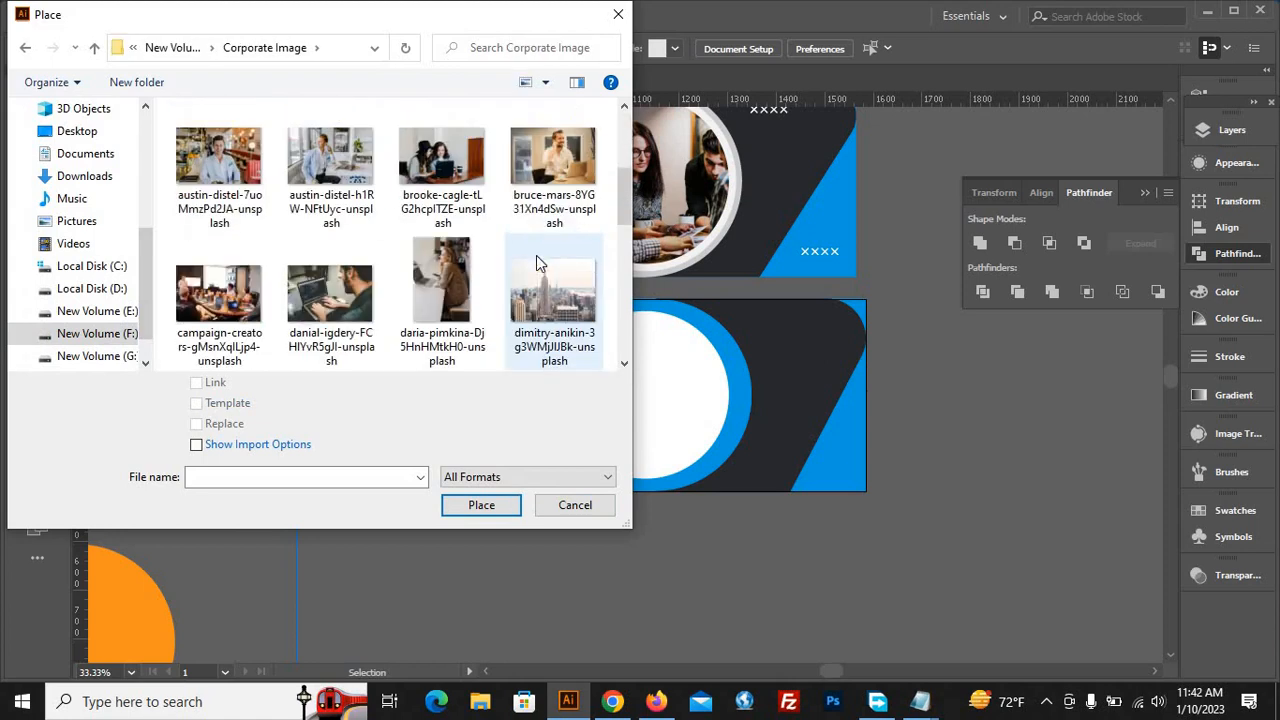
{"action": "left_click", "coordinate": [441, 165]}
{"action": "left_click", "coordinate": [213, 388]}
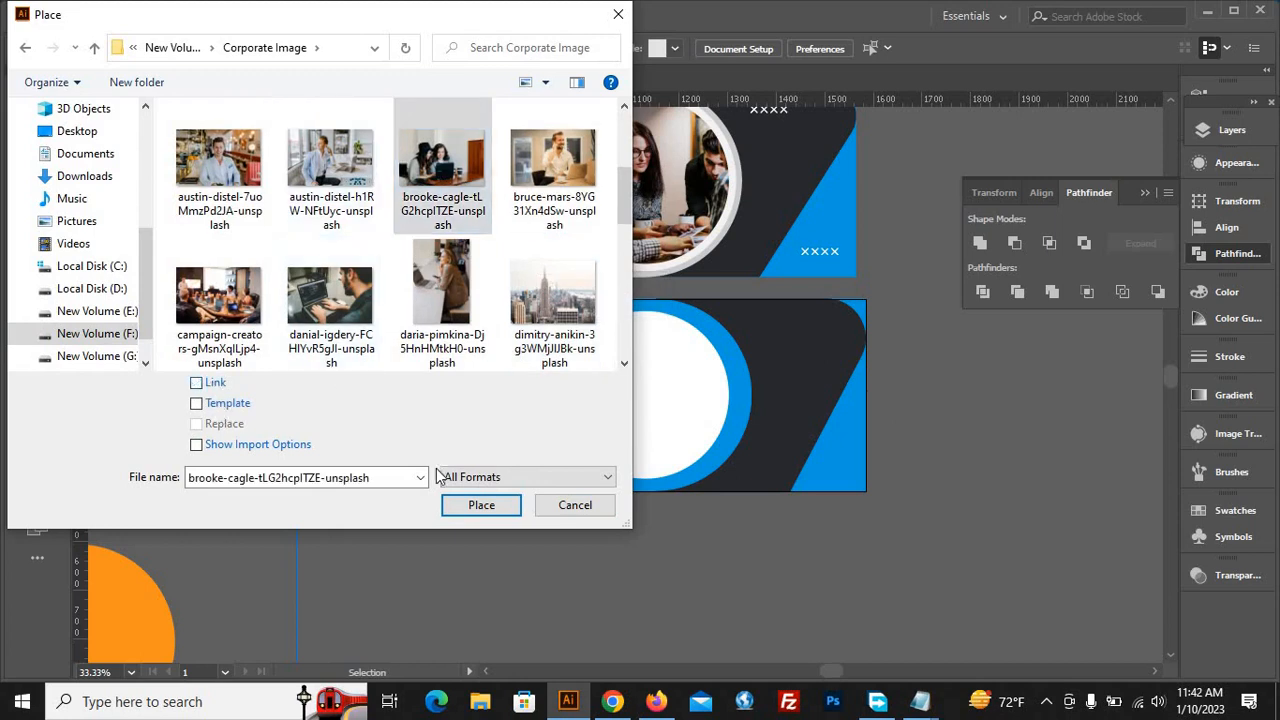
{"action": "left_click", "coordinate": [490, 512]}
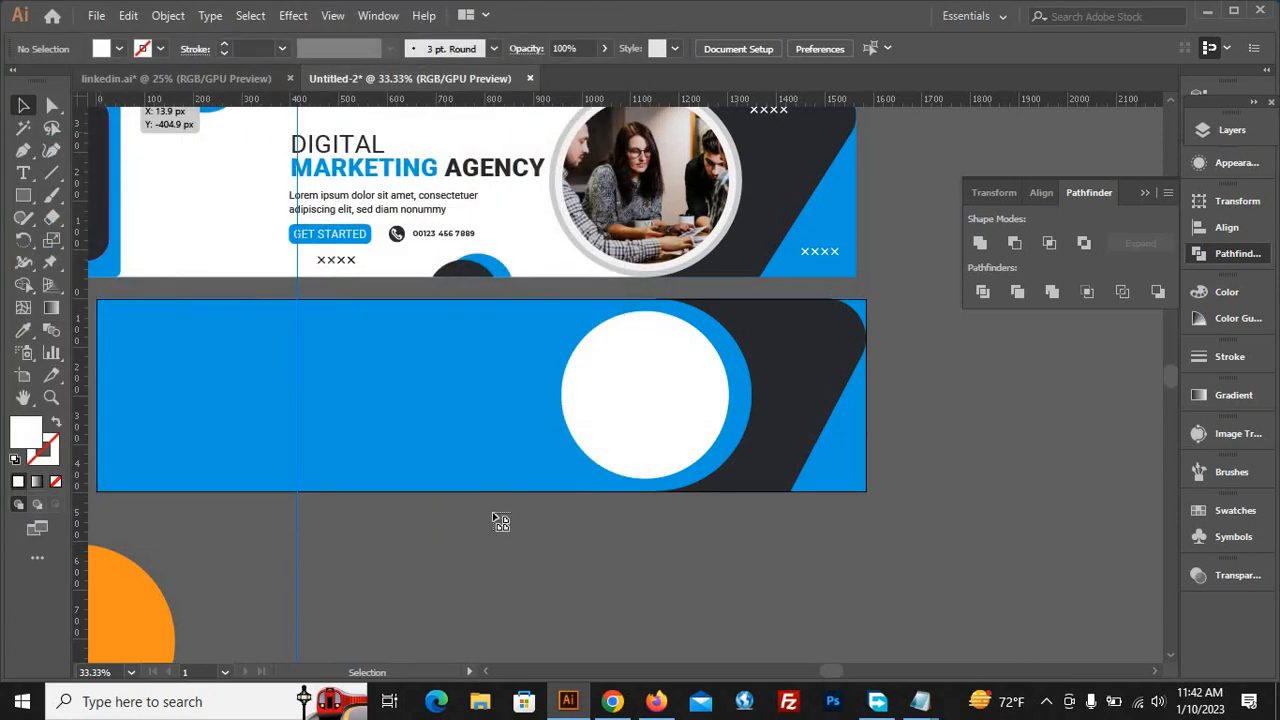
{"action": "left_click_drag", "start_coordinate": [381, 337], "coordinate": [657, 546]}
{"action": "left_click", "coordinate": [641, 540]}
Bring the white circle to the front and move the photo behind it so the two women lie under the circle
{"action": "scroll", "coordinate": [637, 533], "scroll_direction": "up", "scroll_amount": 1}
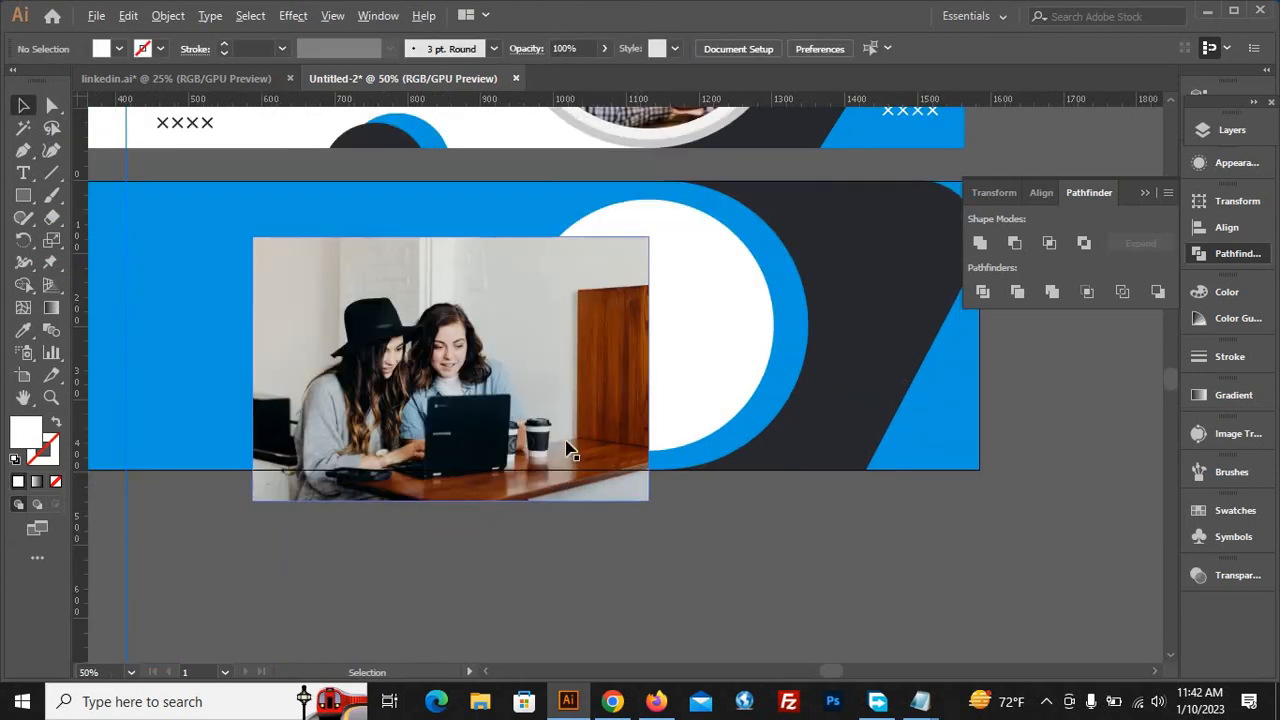
{"action": "left_click_drag", "start_coordinate": [566, 441], "coordinate": [629, 398]}
{"action": "left_click", "coordinate": [742, 490]}
{"action": "left_click", "coordinate": [741, 360]}
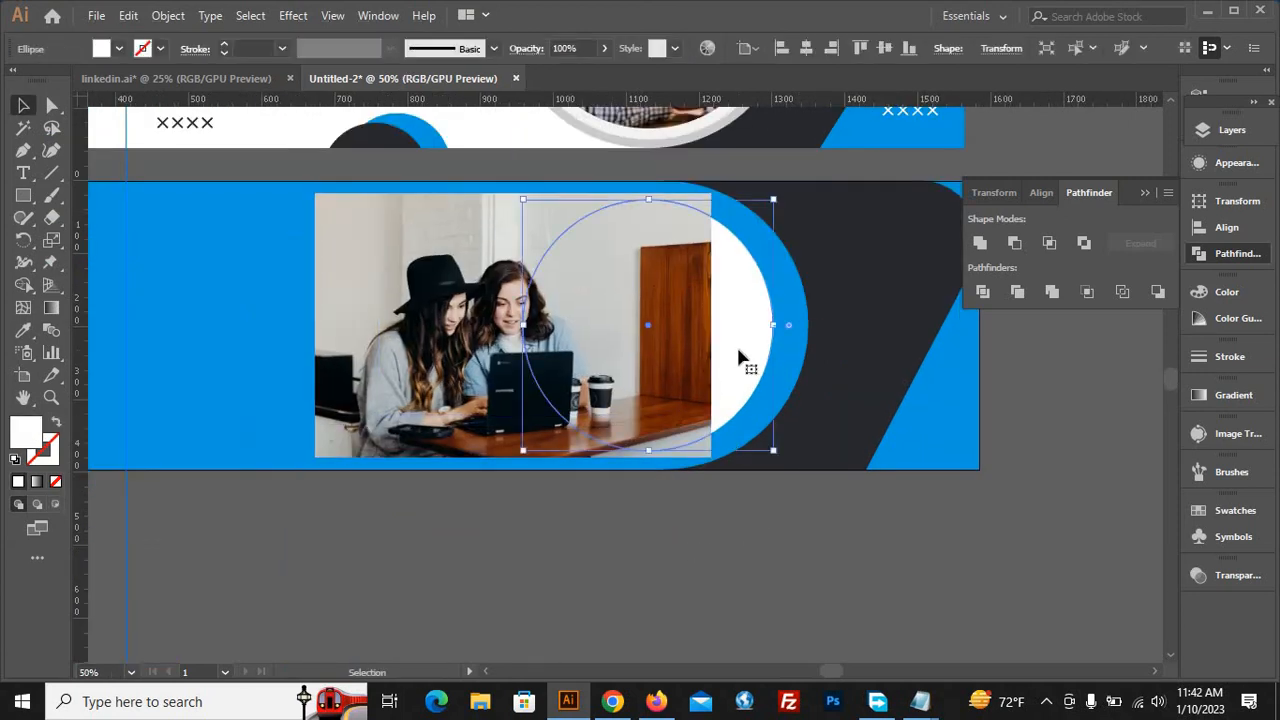
{"action": "right_click", "coordinate": [740, 358]}
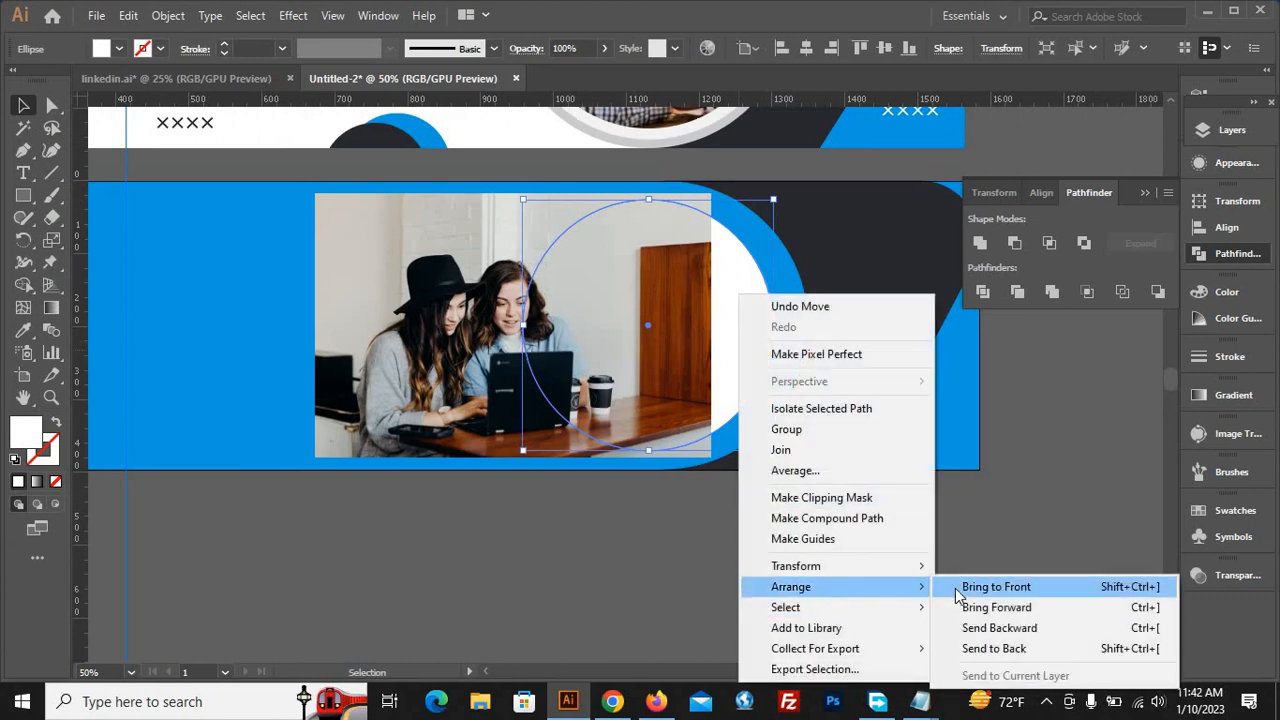
{"action": "left_click", "coordinate": [963, 587]}
{"action": "left_click", "coordinate": [871, 609]}
{"action": "left_click_drag", "start_coordinate": [454, 403], "coordinate": [540, 448]}
{"action": "left_click", "coordinate": [566, 535]}
Put a copy of the white circle outside the artboard's lower-right corner and shift the photo slightly right behind the original circle
{"action": "scroll", "coordinate": [543, 450], "scroll_direction": "down", "scroll_amount": 1}
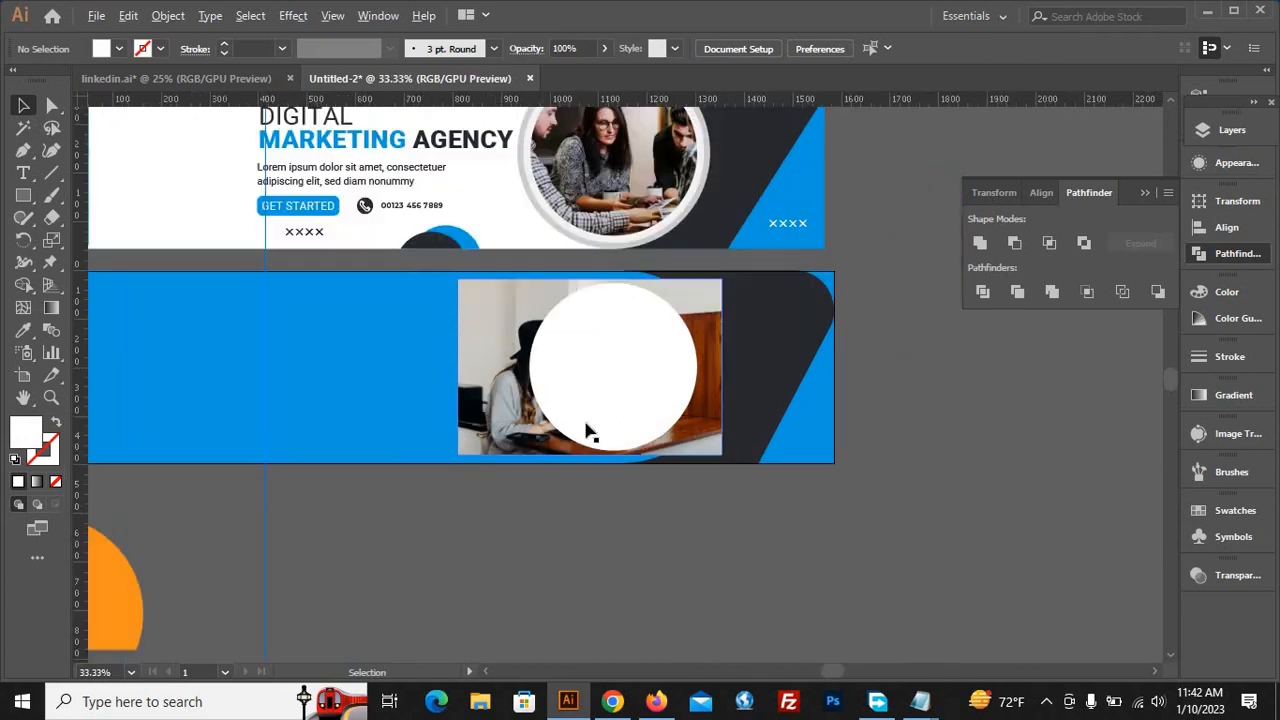
{"action": "left_click_drag", "start_coordinate": [614, 415], "coordinate": [1062, 582]}
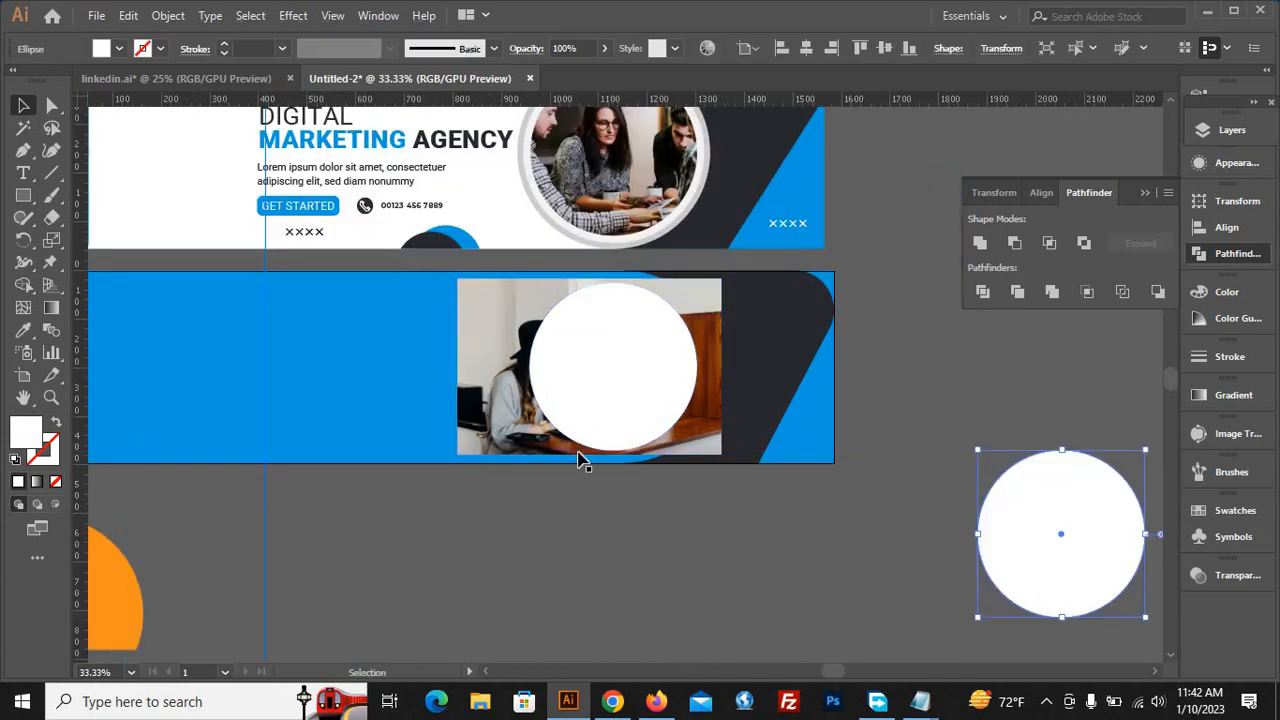
{"action": "left_click_drag", "start_coordinate": [471, 420], "coordinate": [484, 421]}
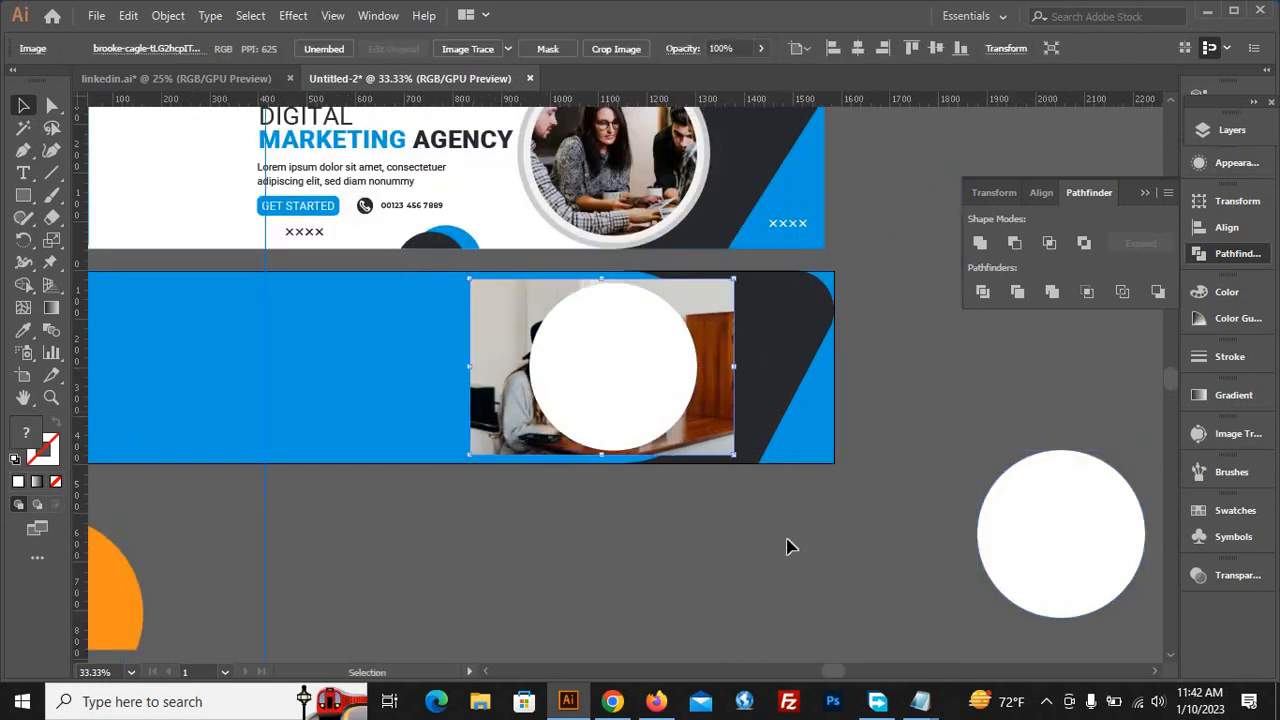
{"action": "scroll", "coordinate": [730, 455], "scroll_direction": "up", "scroll_amount": 2}
{"action": "scroll", "coordinate": [722, 560], "scroll_direction": "down", "scroll_amount": 1}
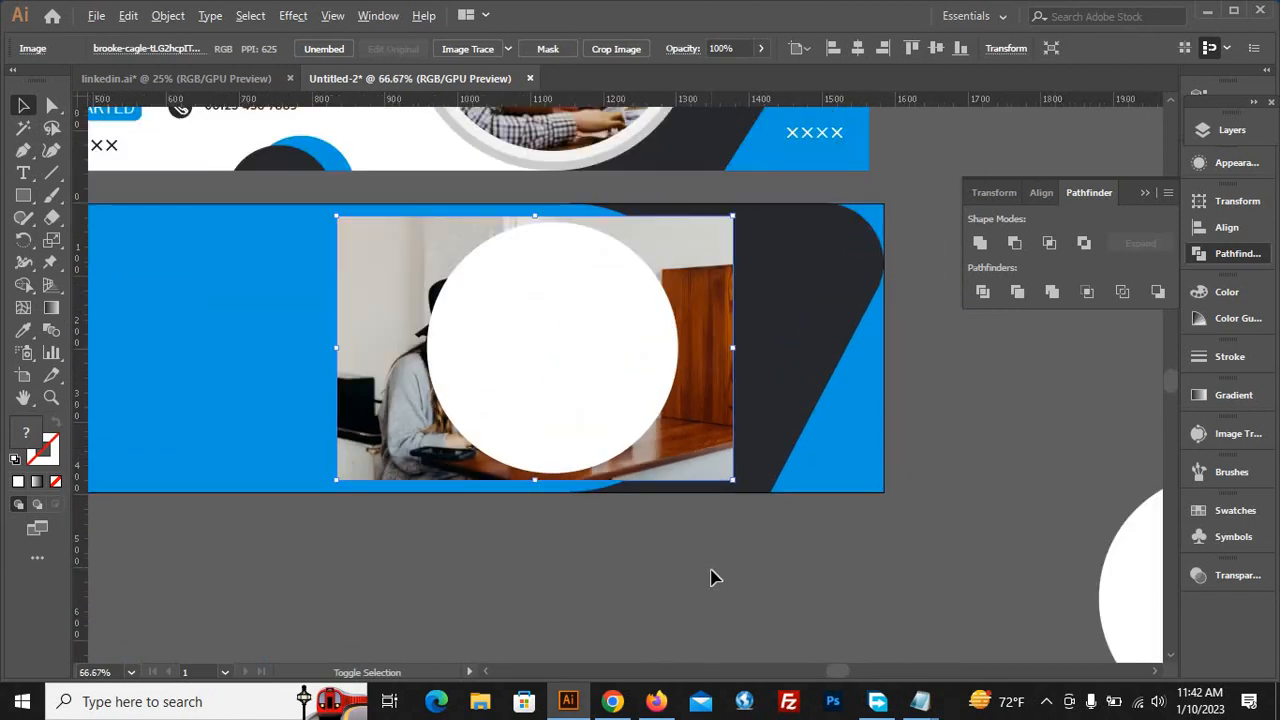
Make a clipping mask from the white circle and the photo so the picture is cropped to the circle
{"action": "left_click", "coordinate": [298, 430]}
{"action": "left_click", "coordinate": [352, 425]}
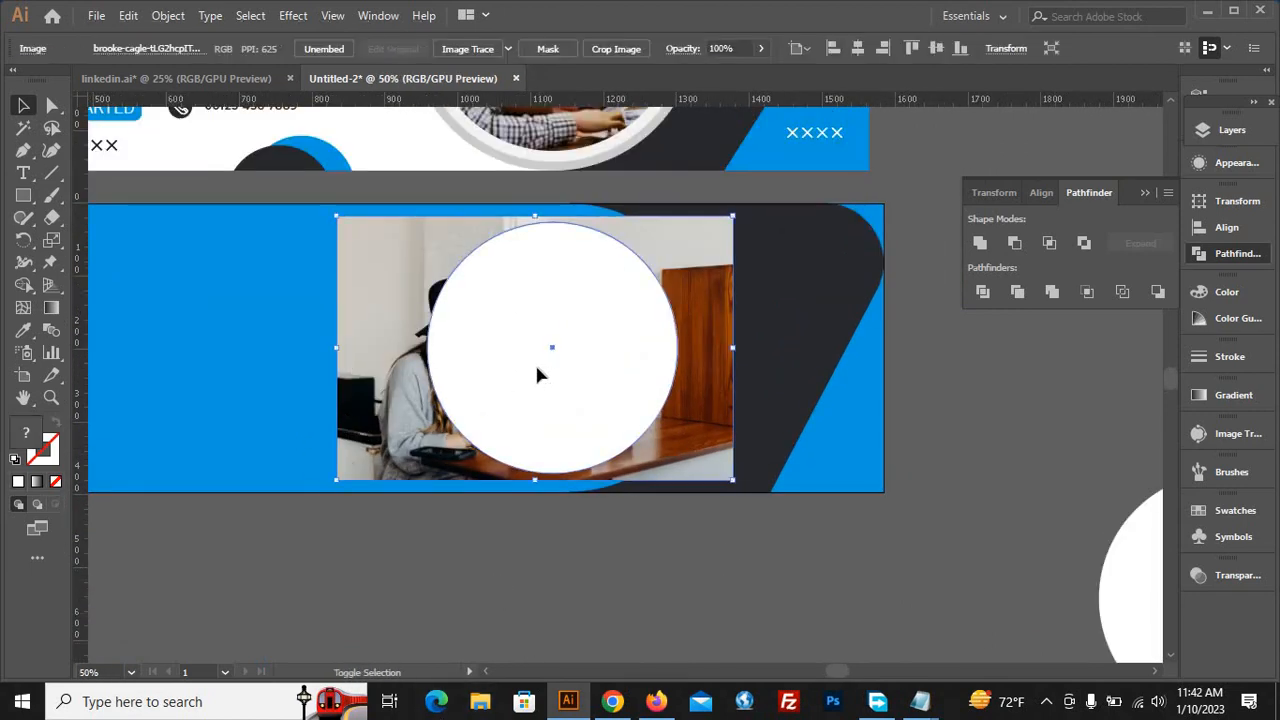
{"action": "left_click", "coordinate": [536, 375], "text": "shift"}
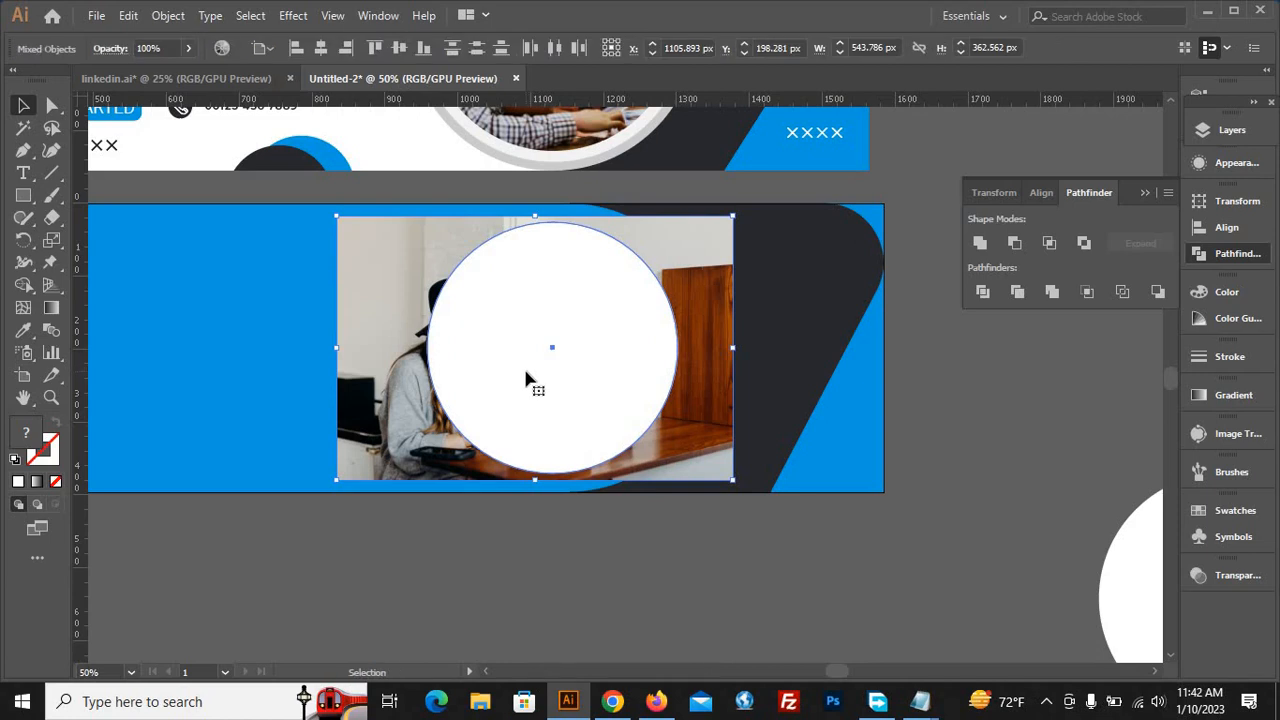
{"action": "right_click", "coordinate": [523, 373]}
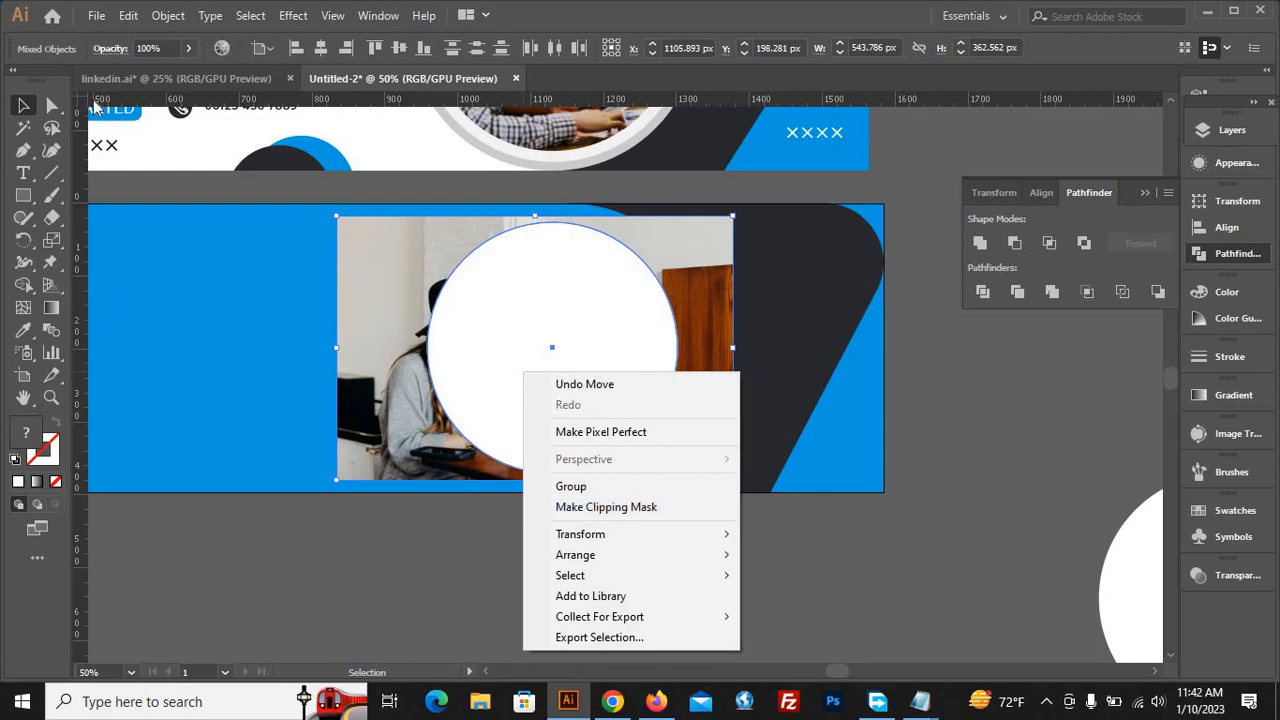
{"action": "left_click", "coordinate": [168, 16]}
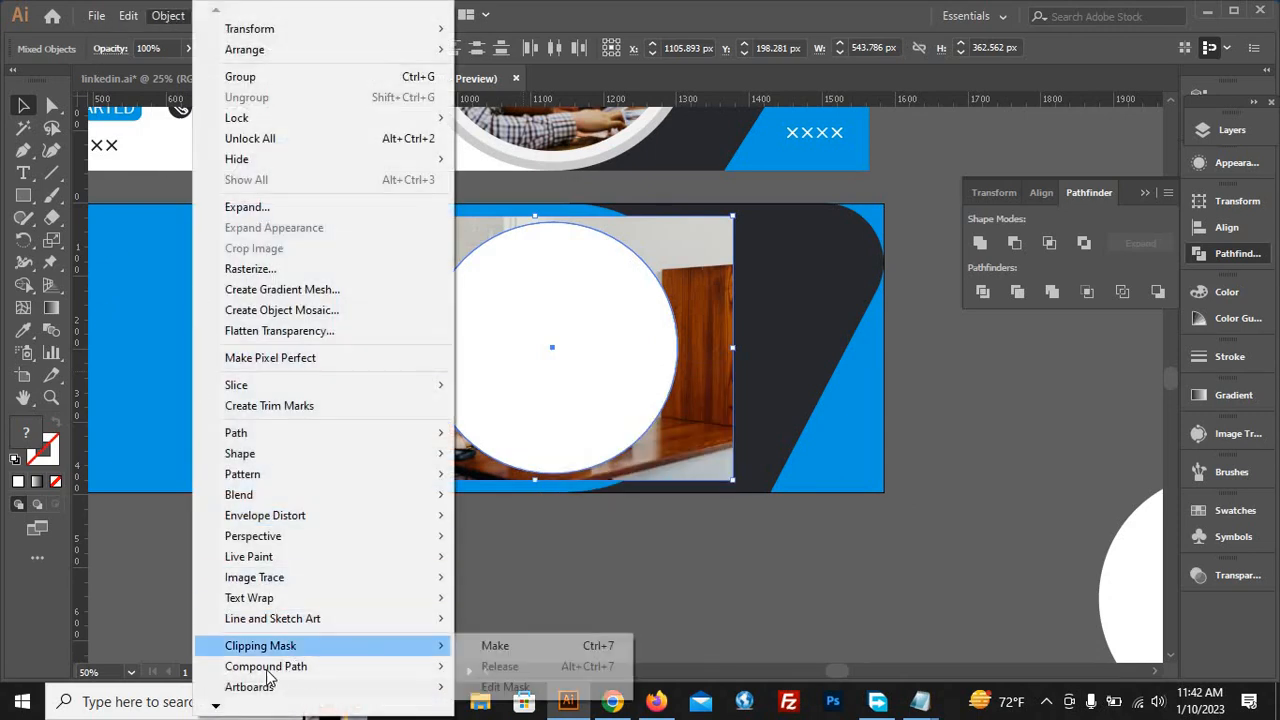
{"action": "left_click", "coordinate": [217, 706]}
{"action": "left_click", "coordinate": [218, 706]}
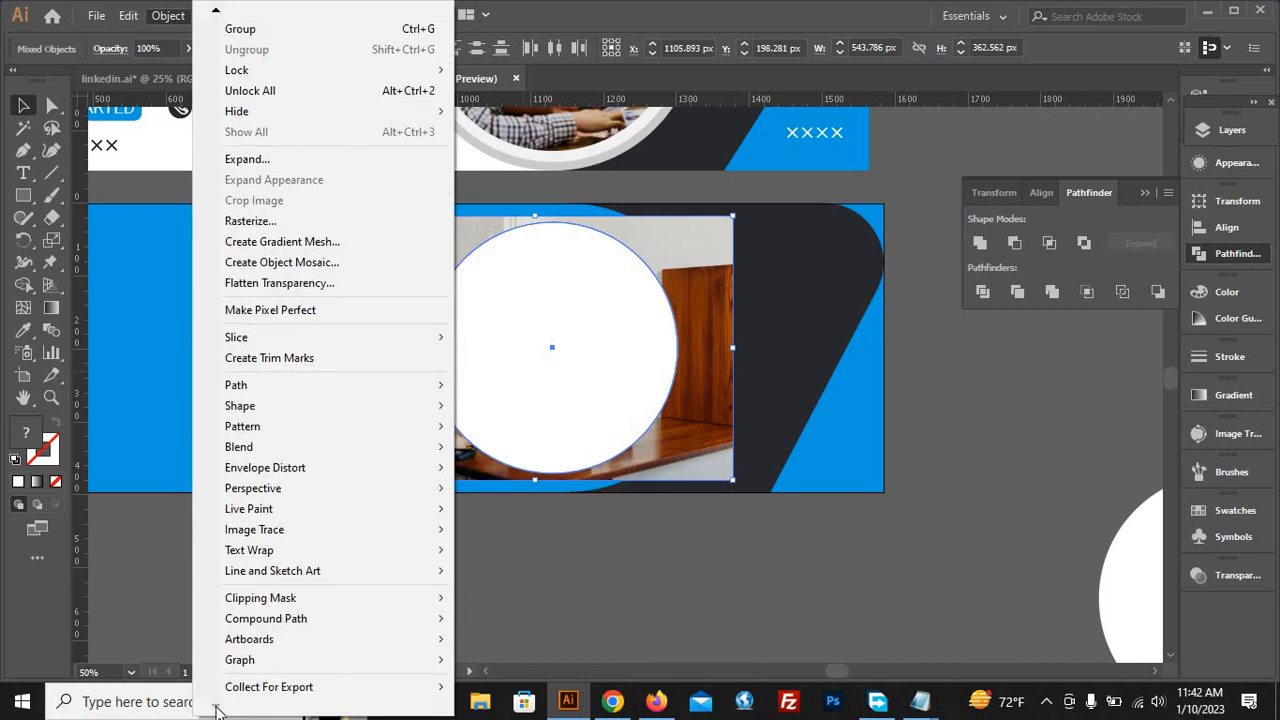
{"action": "mouse_move", "coordinate": [276, 606]}
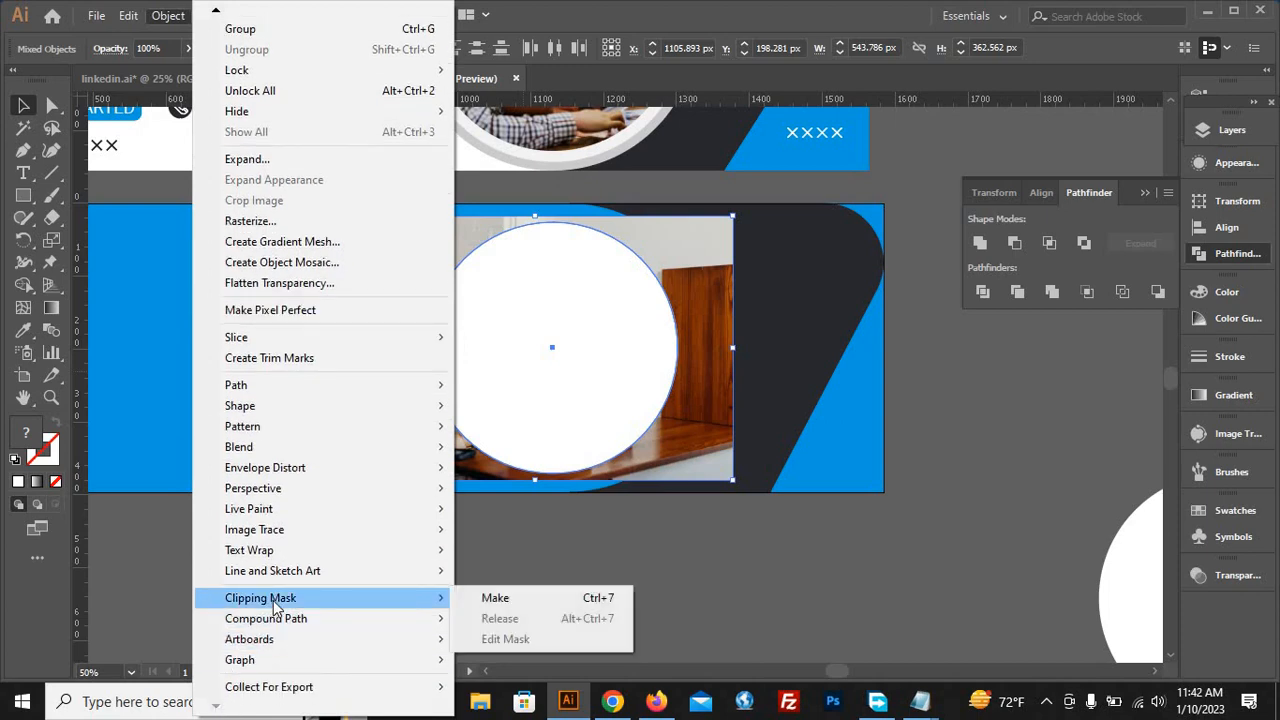
{"action": "left_click", "coordinate": [497, 600]}
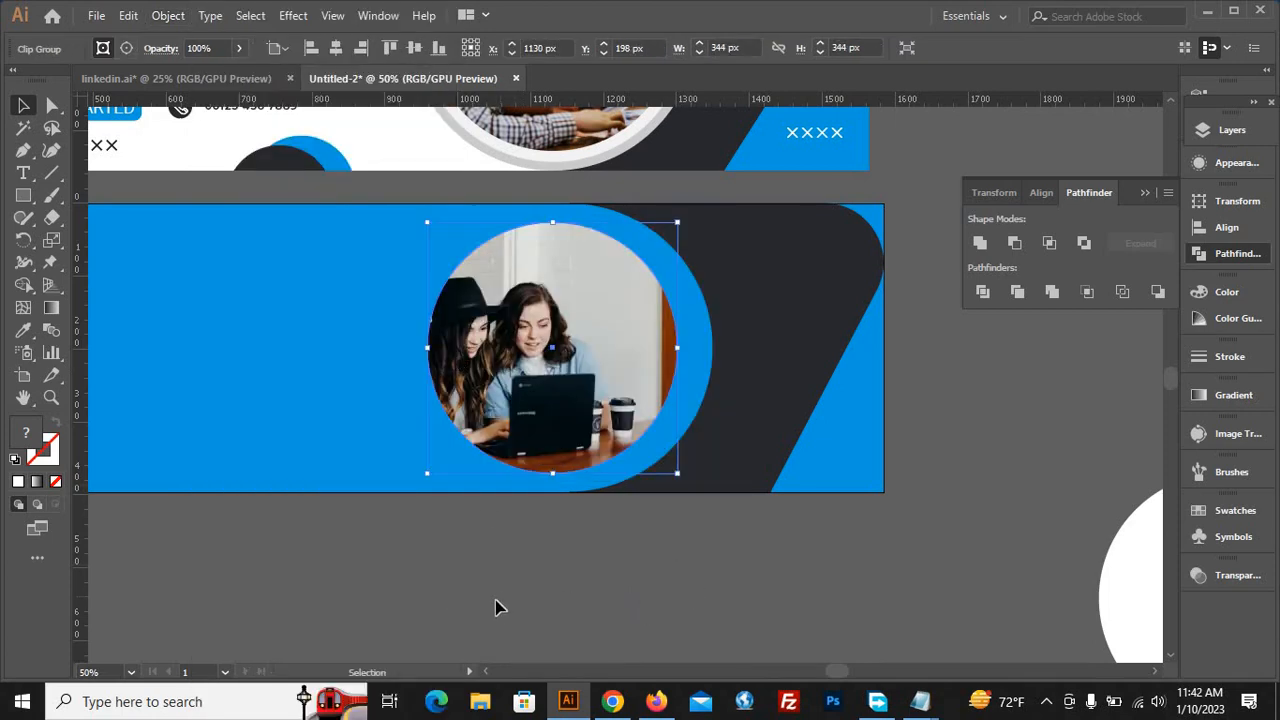
Shift the photo right inside its circular clipping mask so the two women sit nearer the circle's middle
{"action": "left_click", "coordinate": [52, 105]}
{"action": "left_click", "coordinate": [126, 346]}
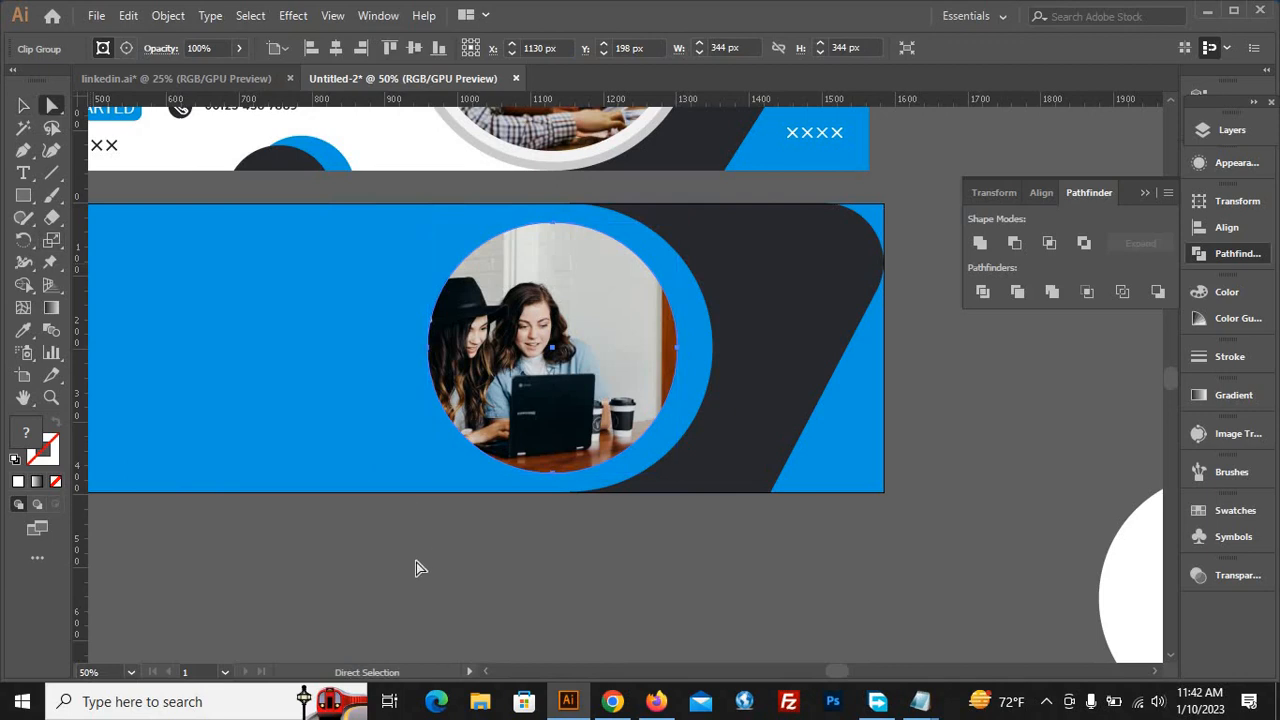
{"action": "left_click", "coordinate": [597, 361]}
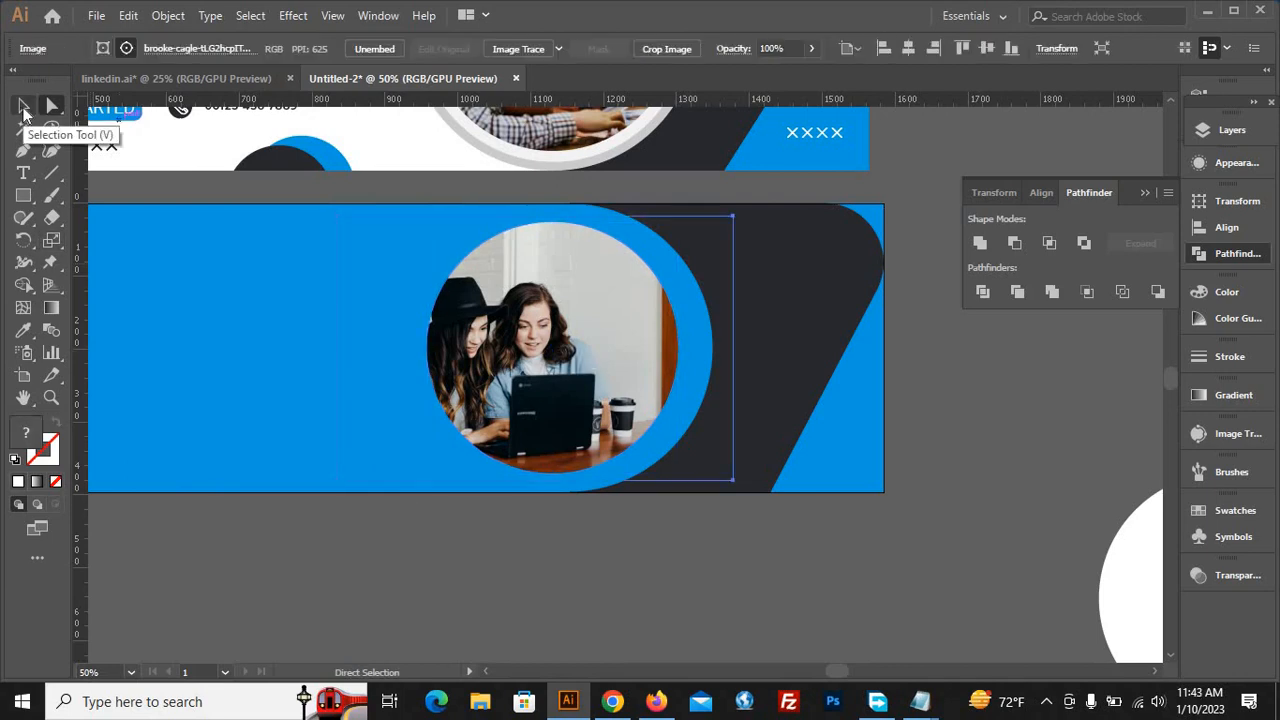
{"action": "key", "text": "shift+Right"}
{"action": "key", "text": "shift+Right"}
{"action": "key", "text": "shift+Right"}
{"action": "key", "text": "shift+Right"}
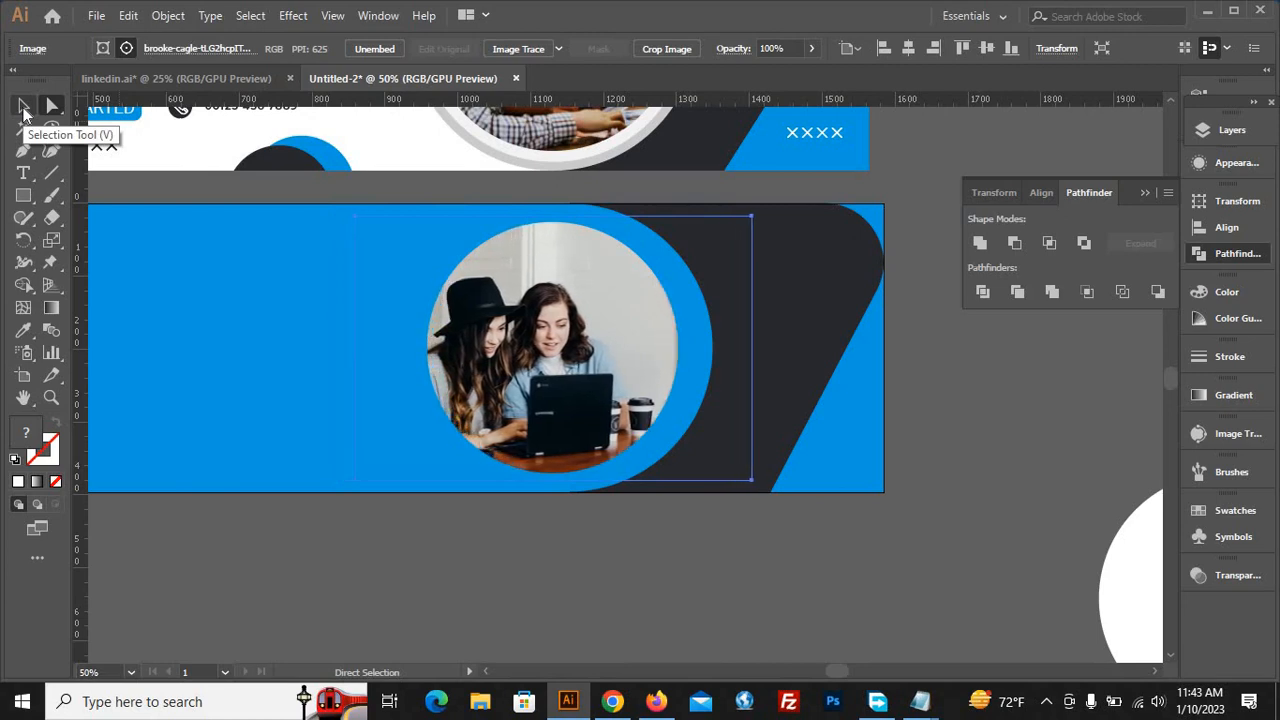
{"action": "key", "text": "Right"}
{"action": "key", "text": "Right"}
{"action": "key", "text": "Right"}
{"action": "key", "text": "Right"}
{"action": "key", "text": "Right"}
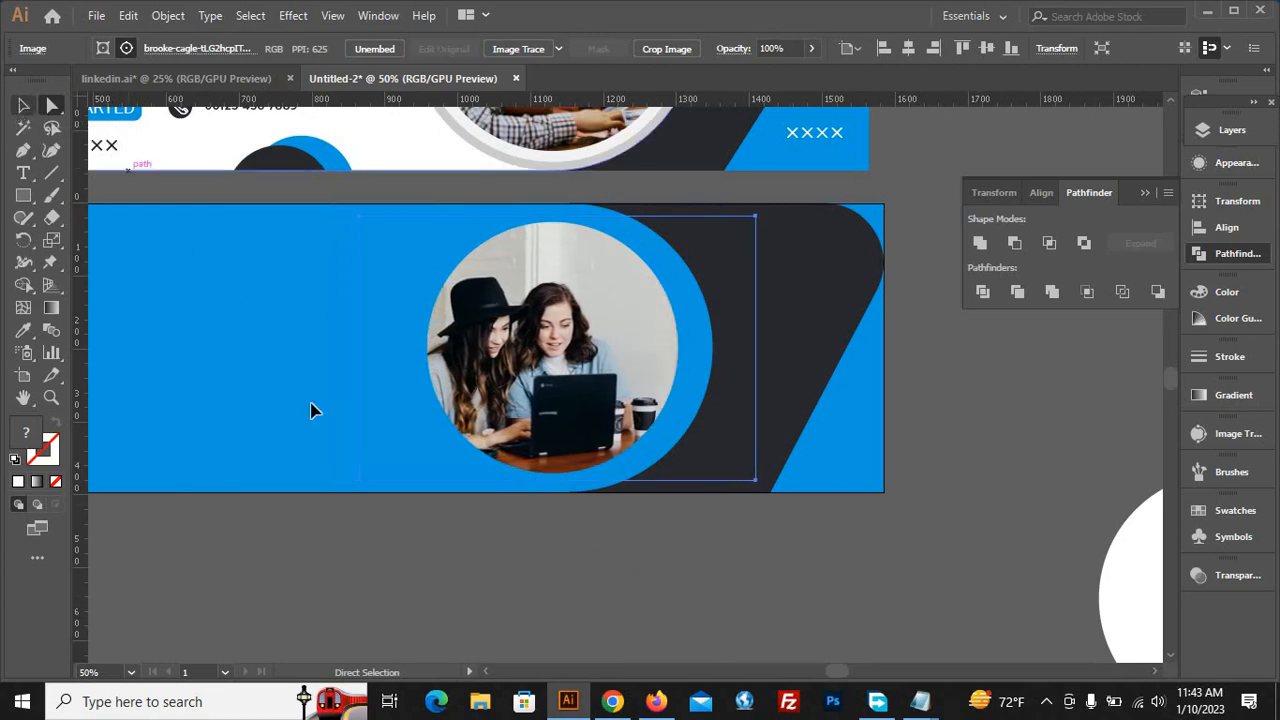
{"action": "key", "text": "v"}
{"action": "left_click", "coordinate": [556, 595]}
Enlarge the spare white circle to about 394 px and move it onto the artboard so it overlaps the photo
{"action": "scroll", "coordinate": [556, 596], "scroll_direction": "down", "scroll_amount": 2}
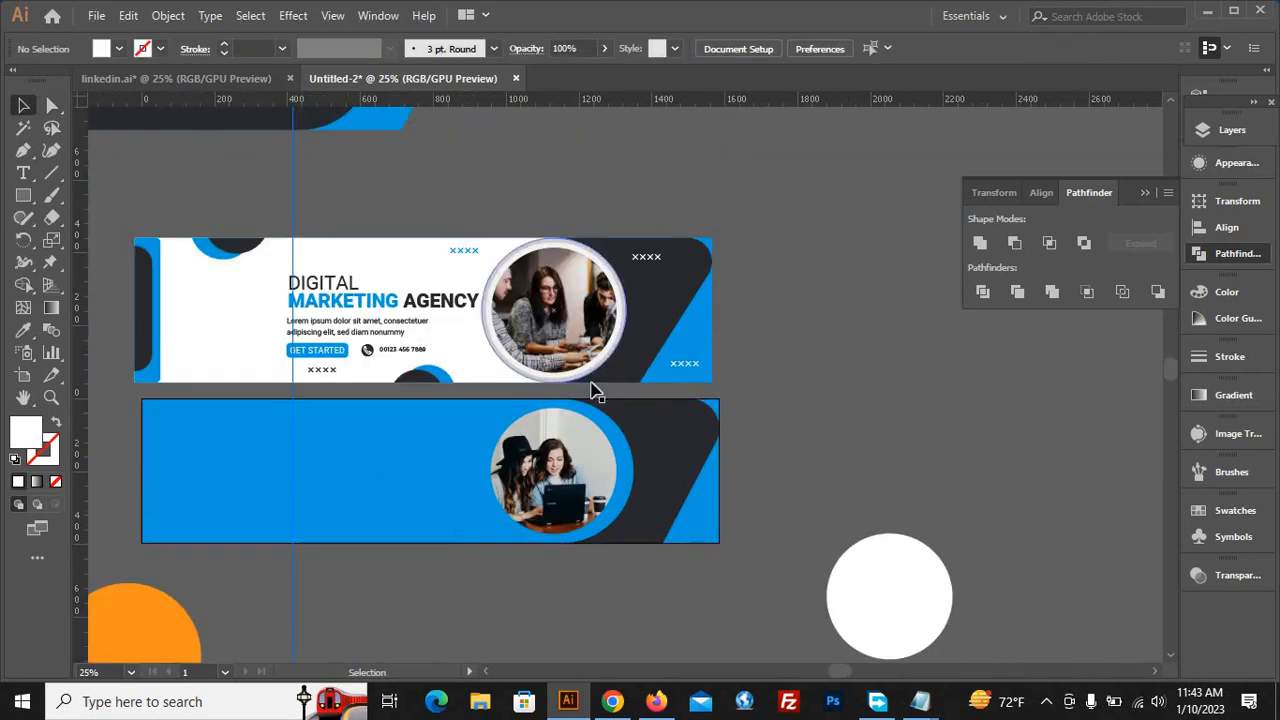
{"action": "scroll", "coordinate": [587, 353], "scroll_direction": "up", "scroll_amount": 2}
{"action": "scroll", "coordinate": [880, 408], "scroll_direction": "down", "scroll_amount": 2}
{"action": "left_click_drag", "start_coordinate": [1082, 654], "coordinate": [1053, 614]}
{"action": "left_click_drag", "start_coordinate": [1001, 575], "coordinate": [664, 537]}
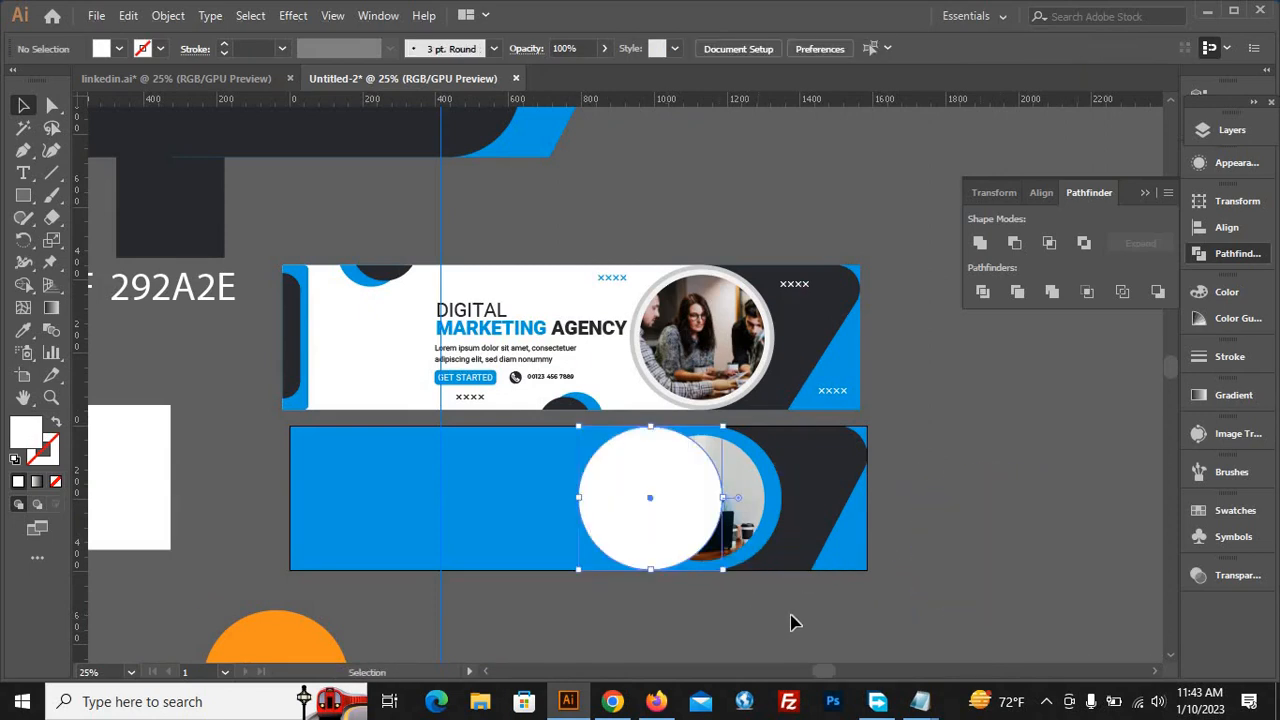
{"action": "scroll", "coordinate": [800, 612], "scroll_direction": "up", "scroll_amount": 2}
{"action": "left_click", "coordinate": [806, 608]}
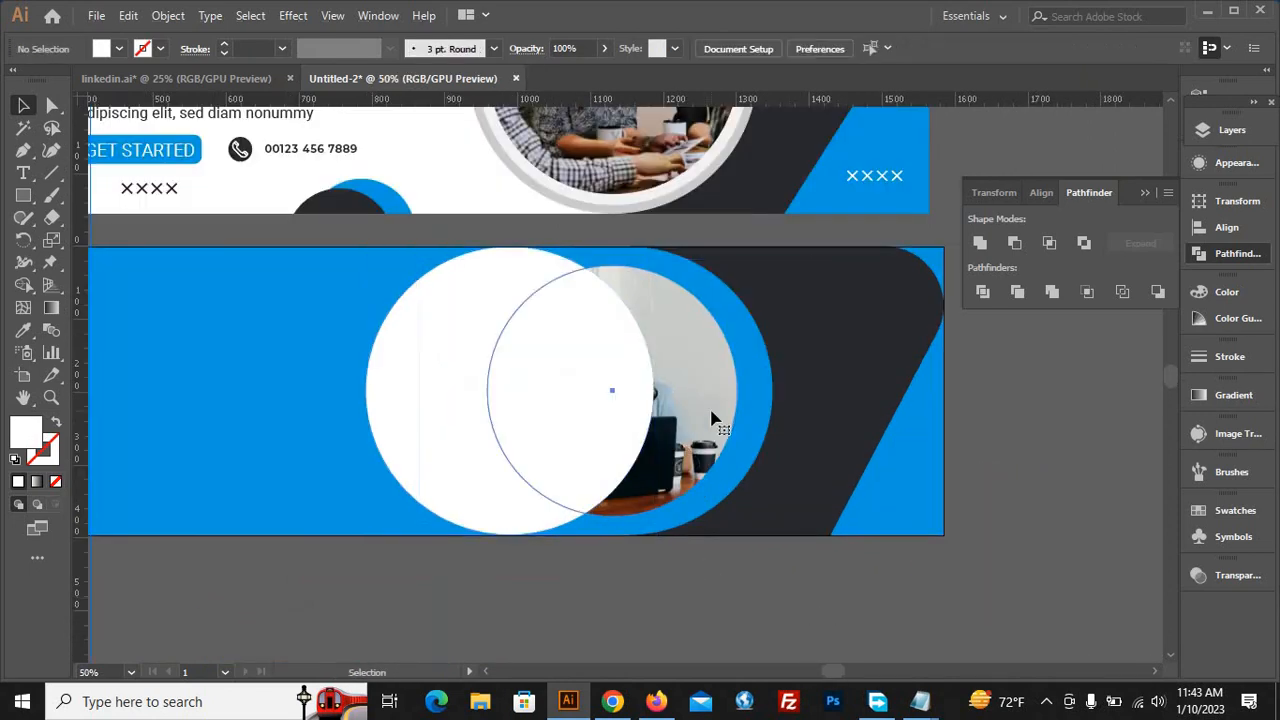
Bring the clipped circular photo to the front, above the large white circle
{"action": "left_click", "coordinate": [711, 412]}
{"action": "right_click", "coordinate": [711, 412]}
{"action": "mouse_move", "coordinate": [783, 325]}
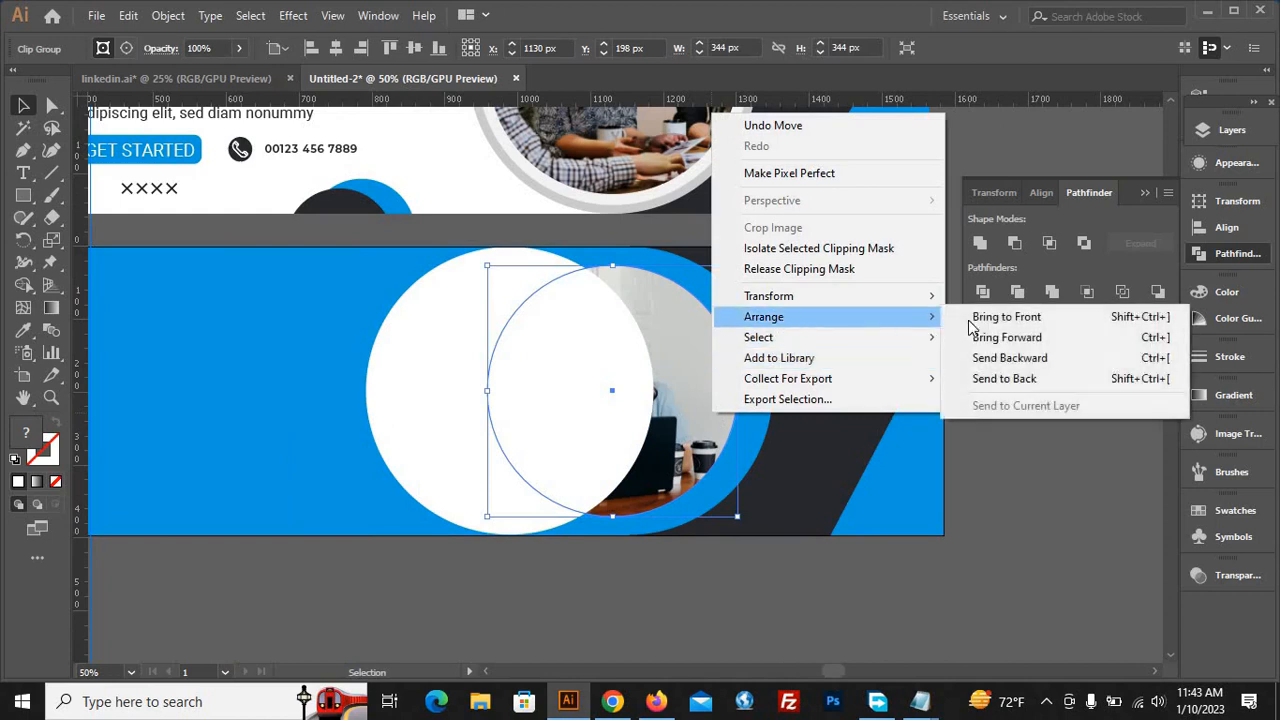
{"action": "left_click", "coordinate": [975, 318]}
{"action": "left_click", "coordinate": [783, 569]}
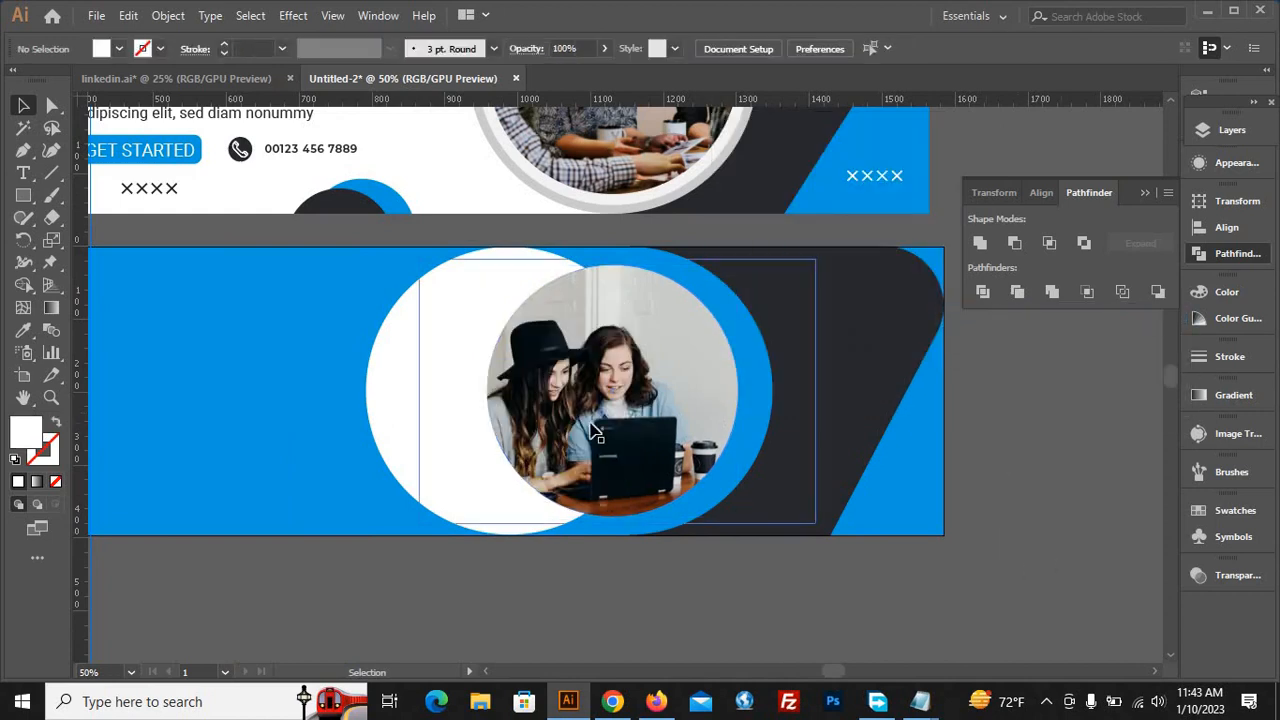
Centre the large white circle horizontally on the clipped photo, using the photo as the key object
{"action": "left_click", "coordinate": [594, 431]}
{"action": "left_click", "coordinate": [458, 410], "text": "shift"}
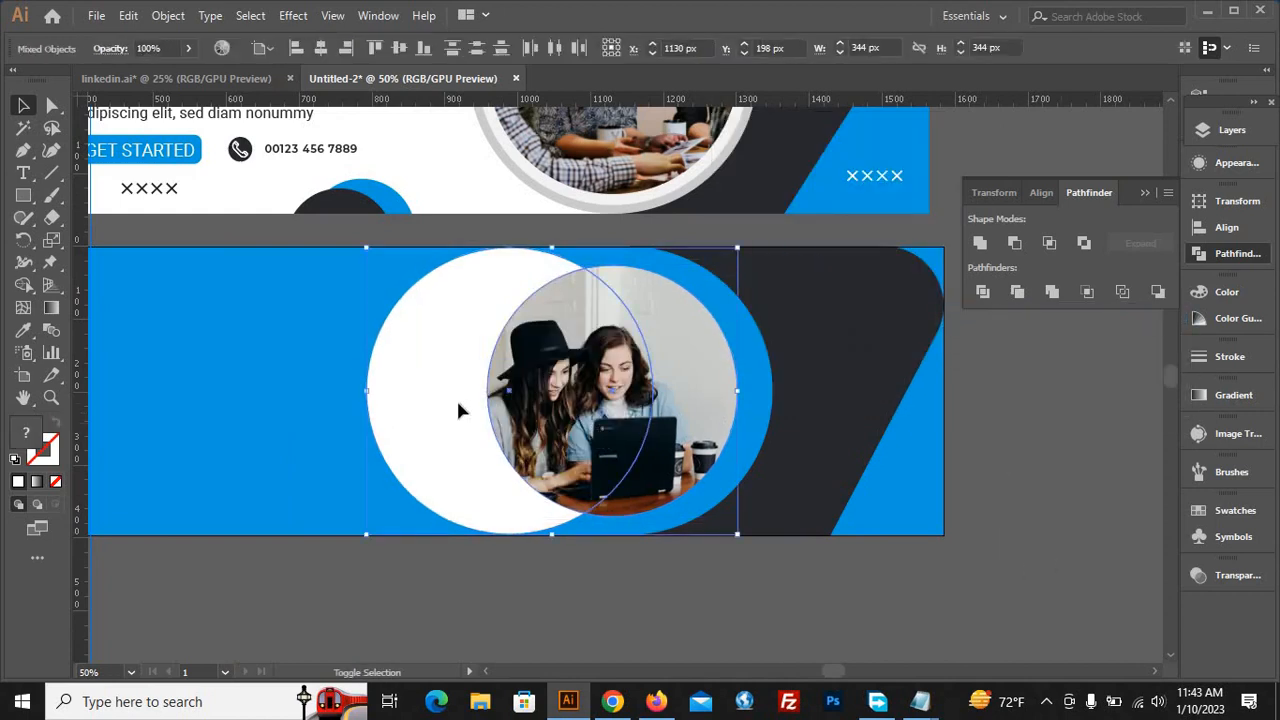
{"action": "left_click", "coordinate": [688, 418]}
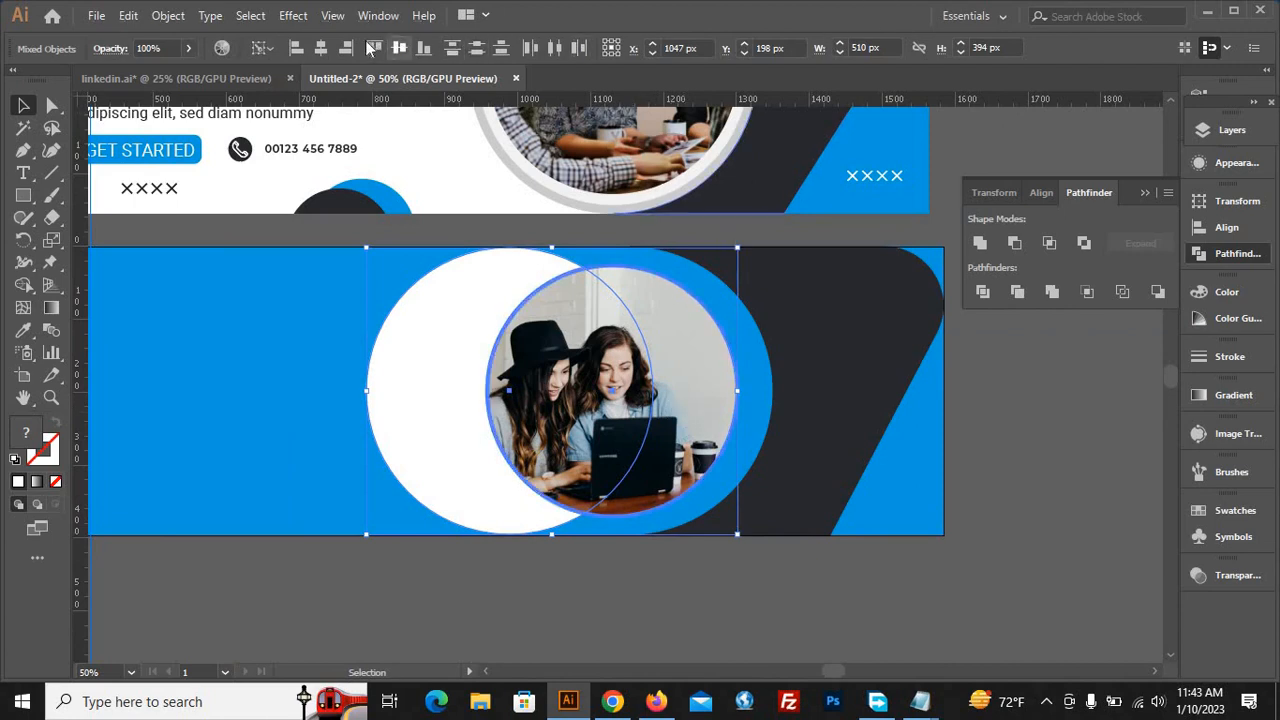
{"action": "left_click", "coordinate": [320, 48]}
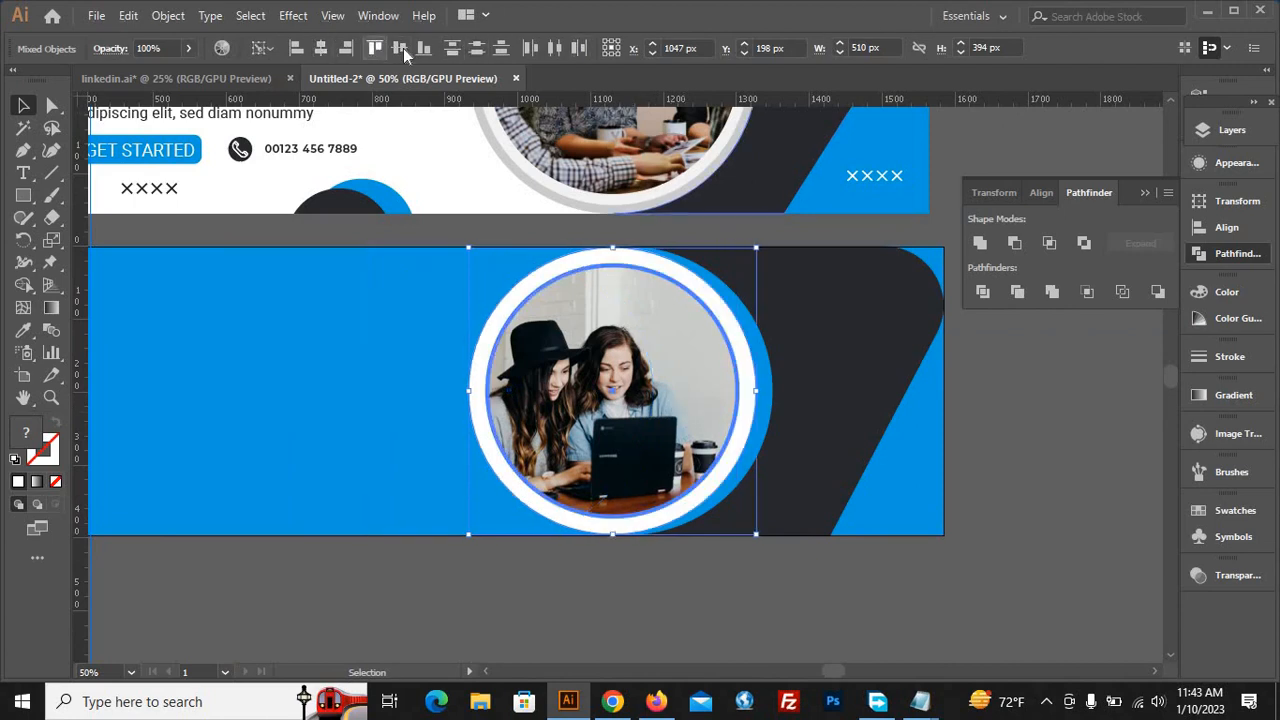
{"action": "left_click", "coordinate": [911, 630]}
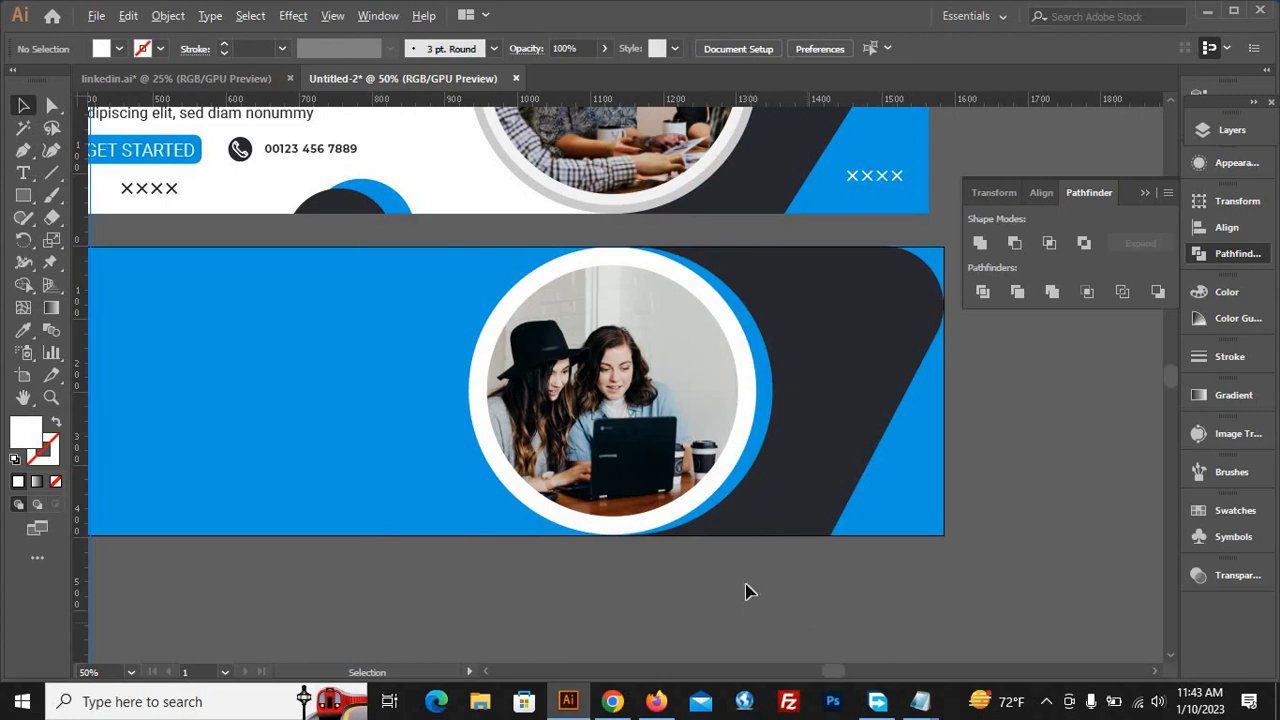
Scale the white circle down about its centre so it forms a thinner ring around the photo
{"action": "scroll", "coordinate": [708, 523], "scroll_direction": "up", "scroll_amount": 1}
{"action": "left_click", "coordinate": [691, 511]}
{"action": "left_click", "coordinate": [772, 542], "text": "shift"}
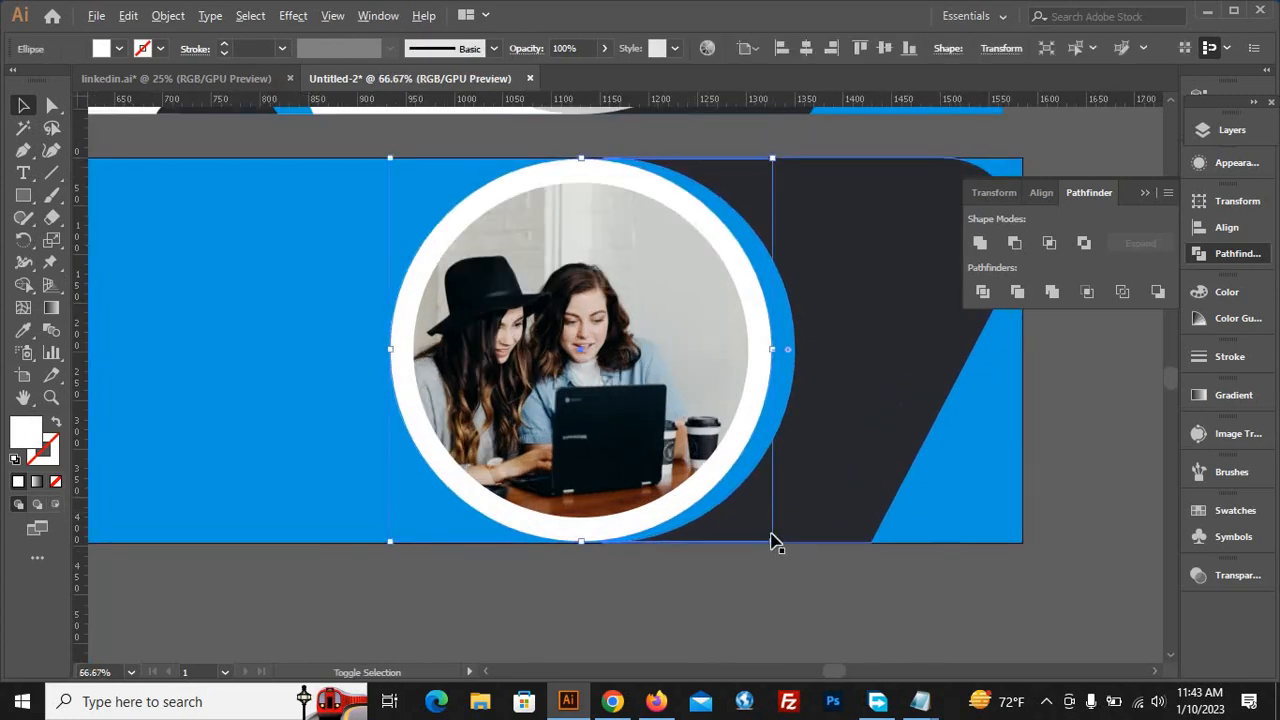
{"action": "left_click_drag", "start_coordinate": [777, 543], "coordinate": [761, 529]}
{"action": "scroll", "coordinate": [754, 627], "scroll_direction": "down", "scroll_amount": 1}
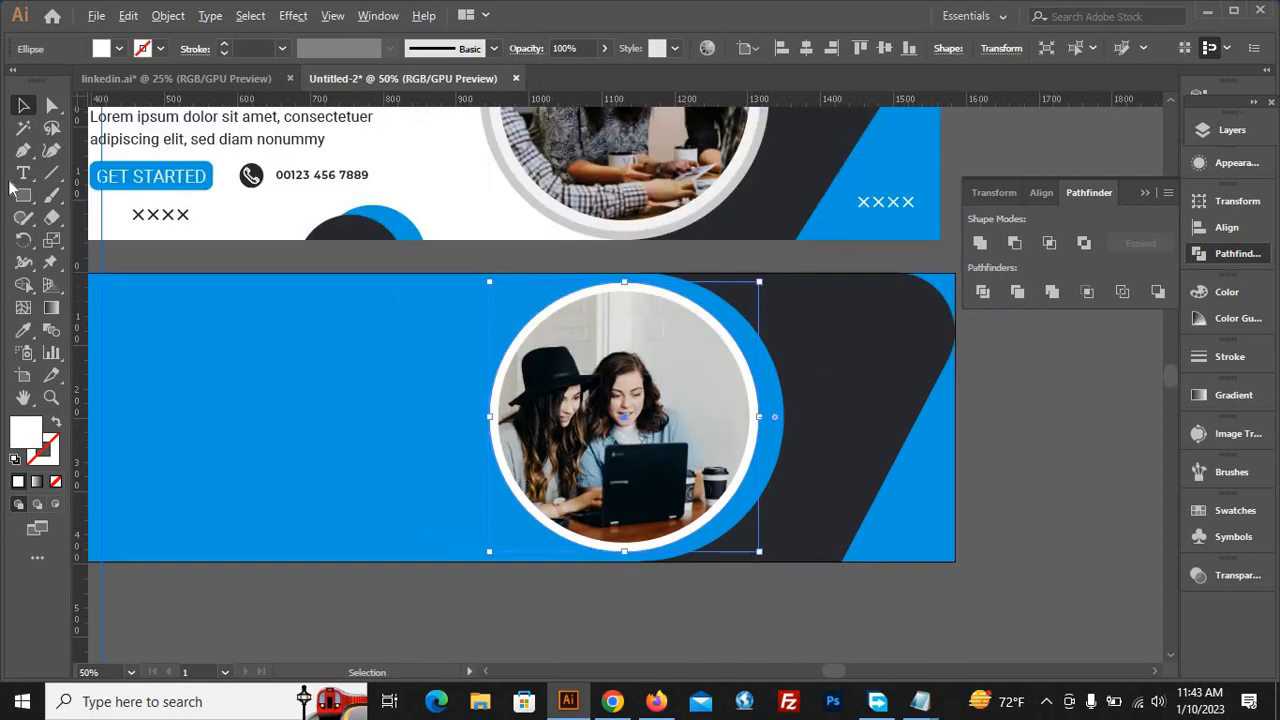
Fill the white circle with the off-white colour sampled from the reference banner's inner ring
{"action": "left_click", "coordinate": [24, 330]}
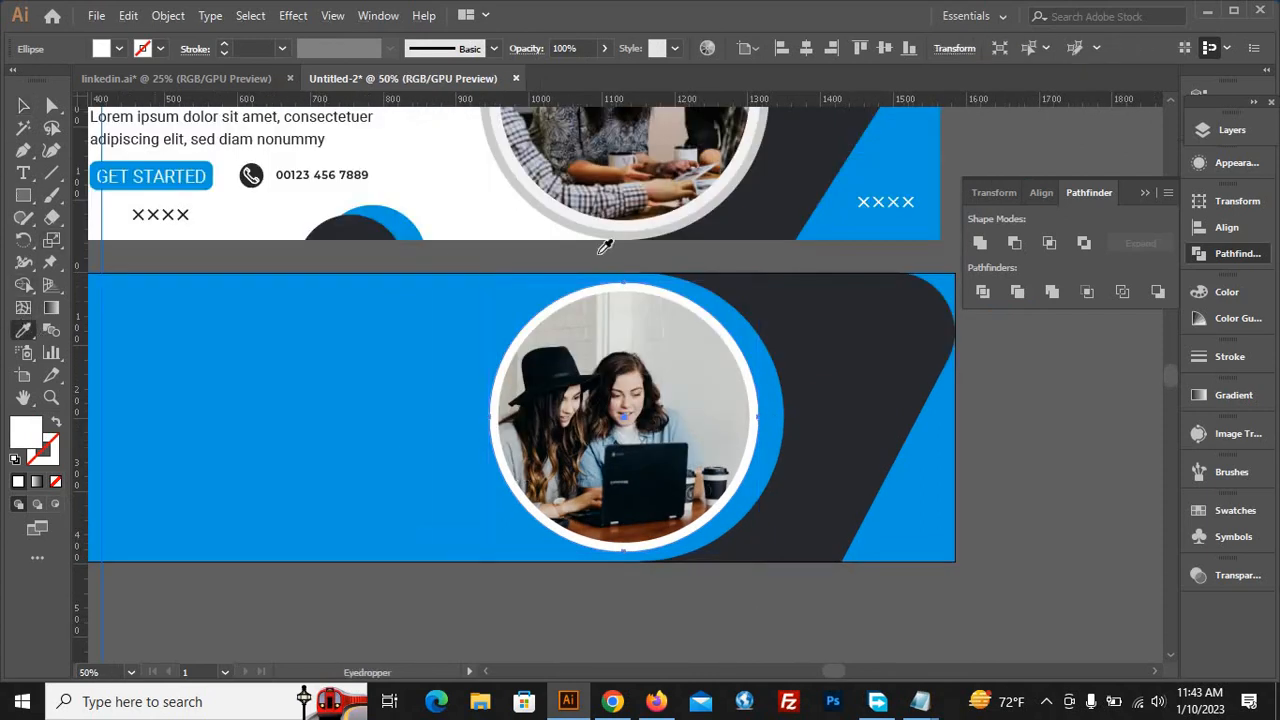
{"action": "left_click", "coordinate": [640, 218]}
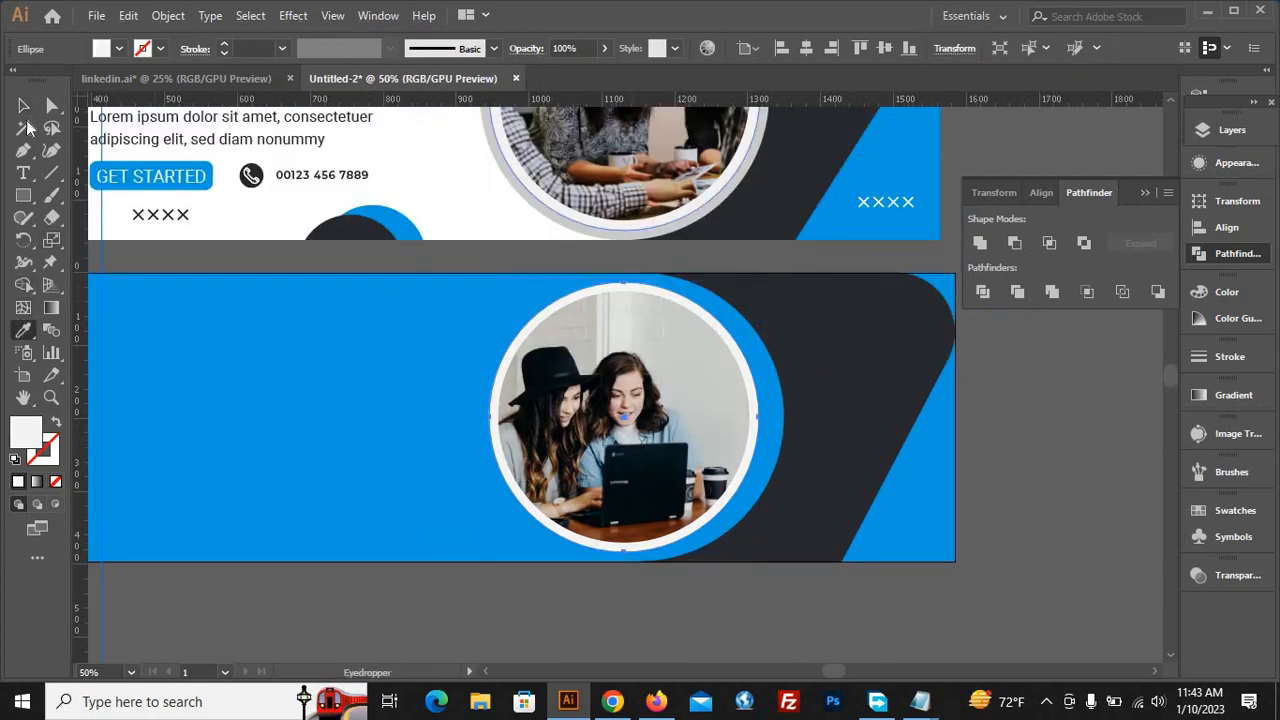
{"action": "left_click", "coordinate": [24, 105]}
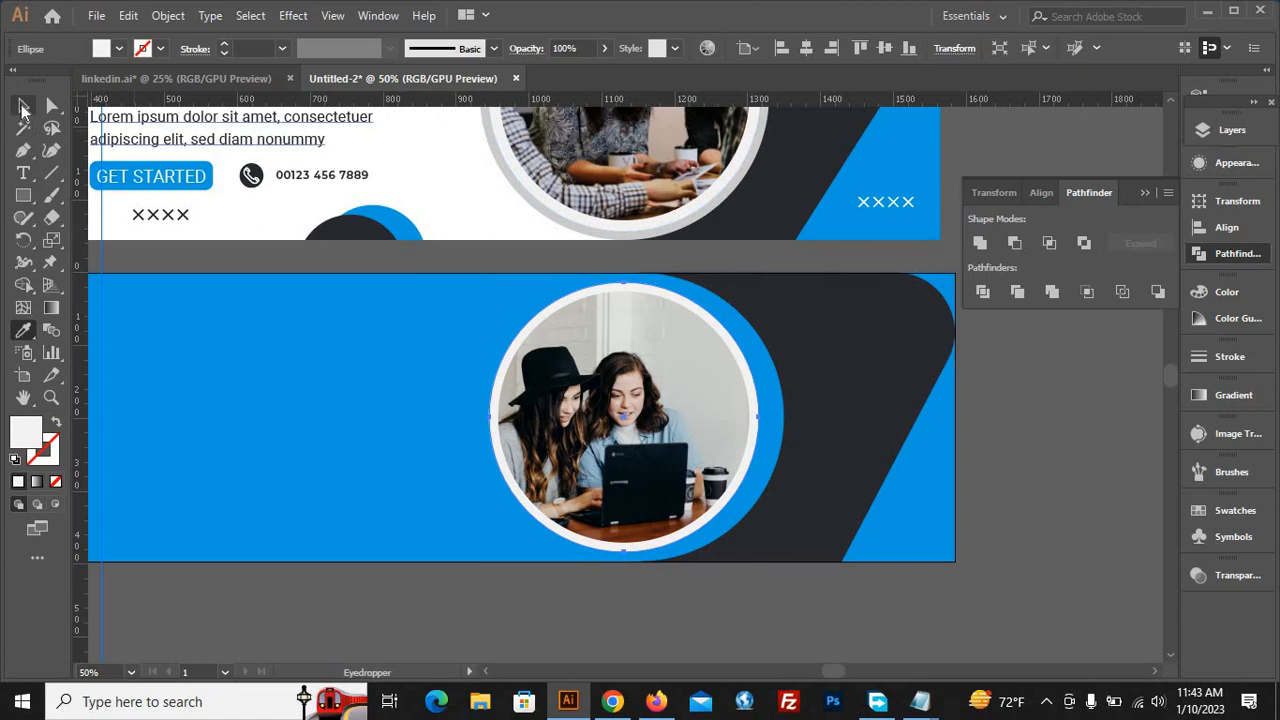
Paste a copy of the off-white circle in back of the original and enlarge the copy slightly from its centre
{"action": "left_click", "coordinate": [129, 16]}
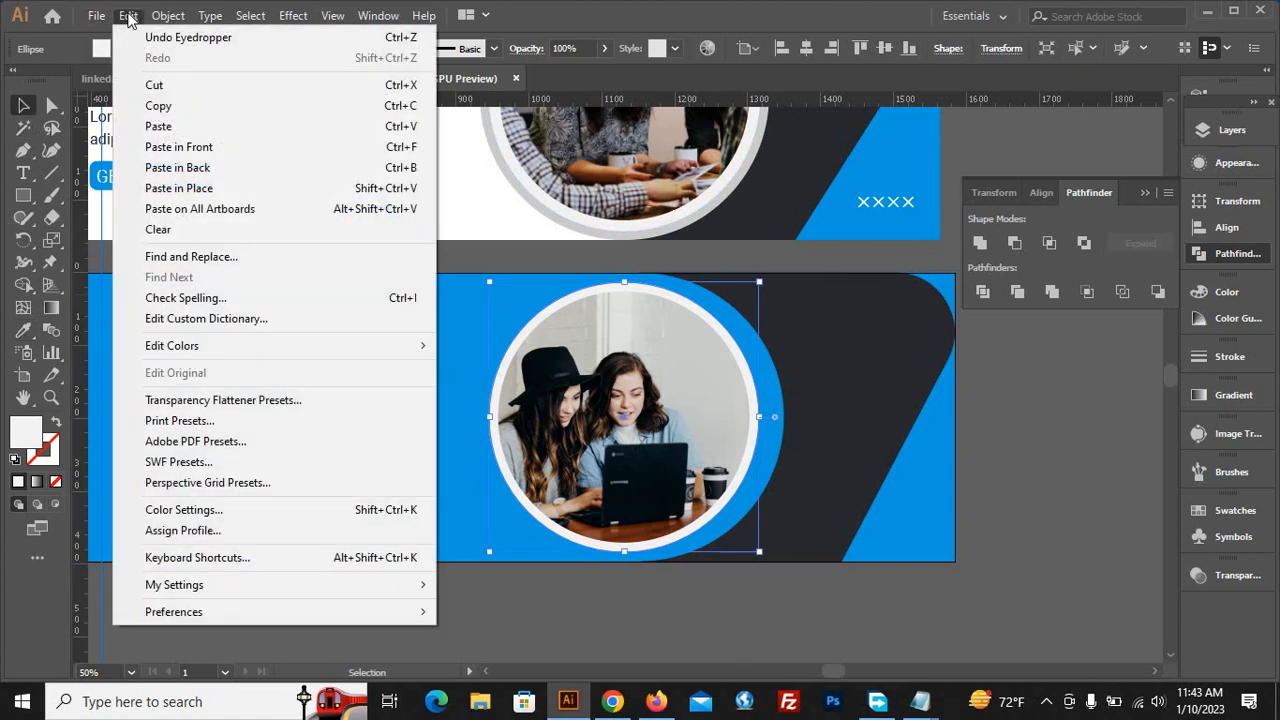
{"action": "left_click", "coordinate": [165, 107]}
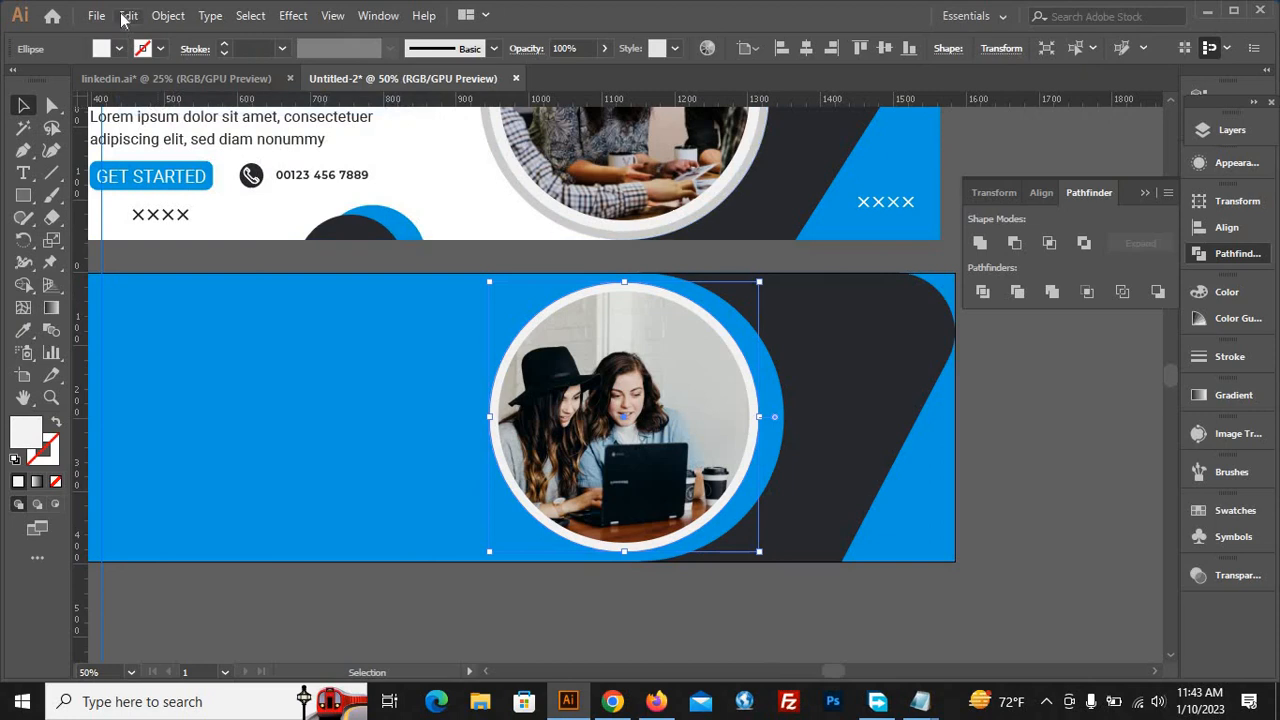
{"action": "left_click", "coordinate": [128, 16]}
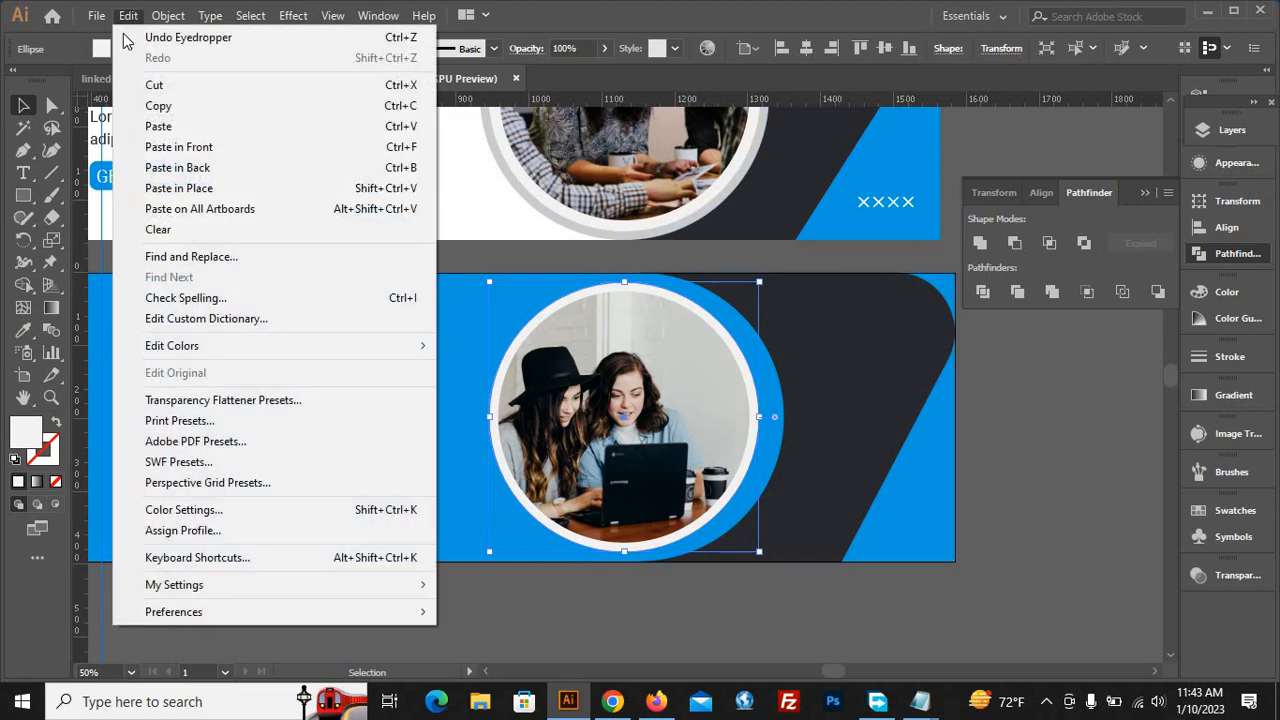
{"action": "left_click", "coordinate": [178, 168]}
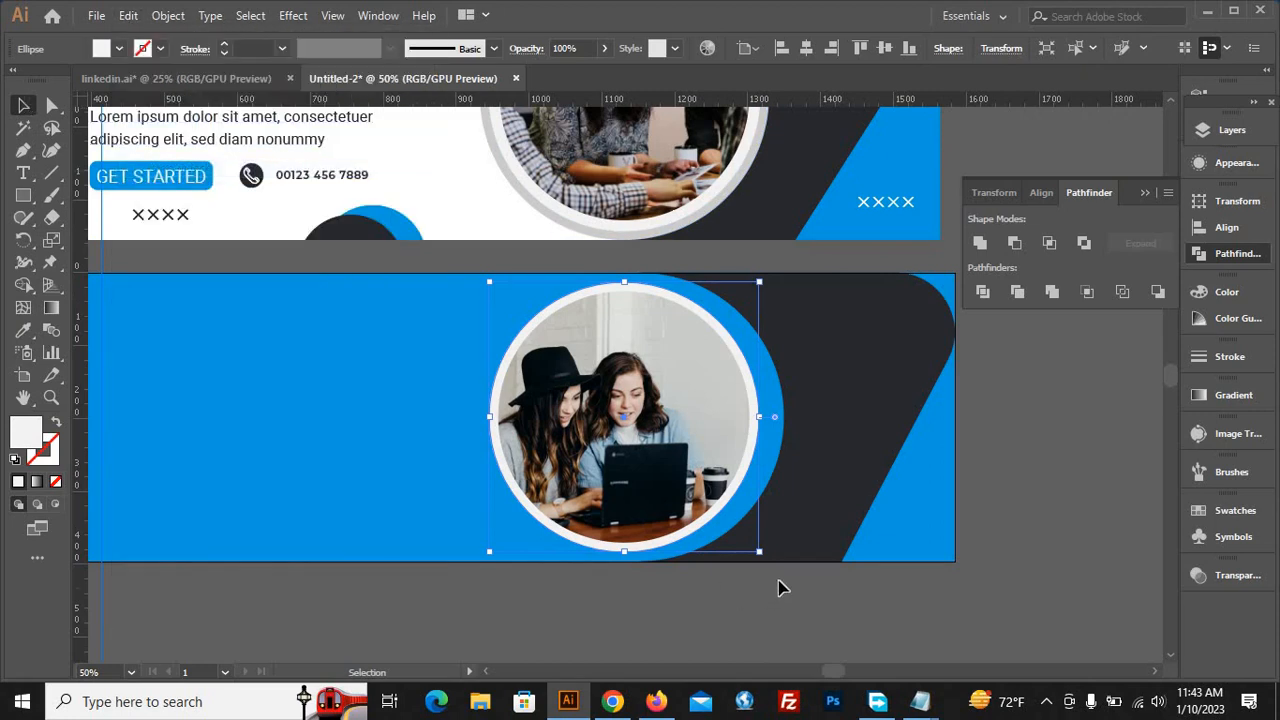
{"action": "scroll", "coordinate": [777, 586], "scroll_direction": "up", "scroll_amount": 2}
{"action": "mouse_move", "coordinate": [754, 538]}
{"action": "left_mouse_down"}
{"action": "mouse_move", "coordinate": [777, 557]}
{"action": "mouse_move", "coordinate": [760, 547]}
{"action": "left_mouse_up"}
Fill the enlarged back circle with the grey sampled from the reference banner's outer ring
{"action": "left_click", "coordinate": [23, 330]}
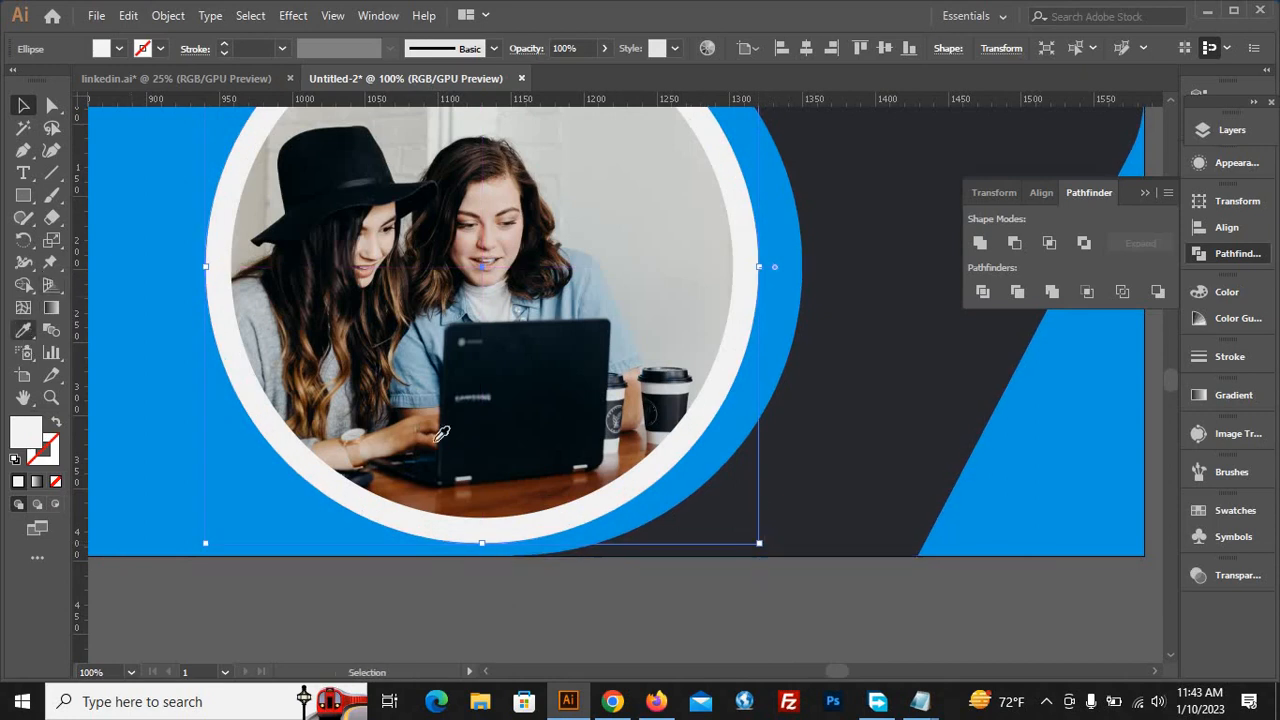
{"action": "scroll", "coordinate": [737, 491], "scroll_direction": "down", "scroll_amount": 3}
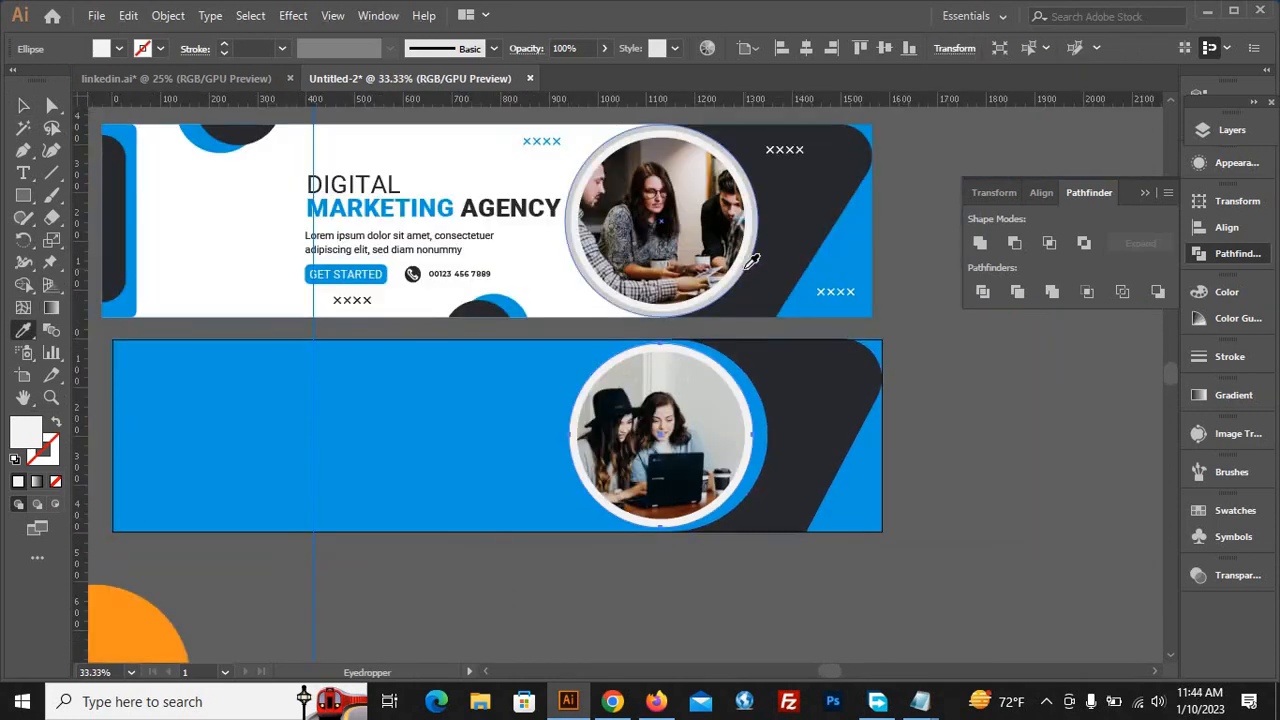
{"action": "left_click", "coordinate": [741, 269]}
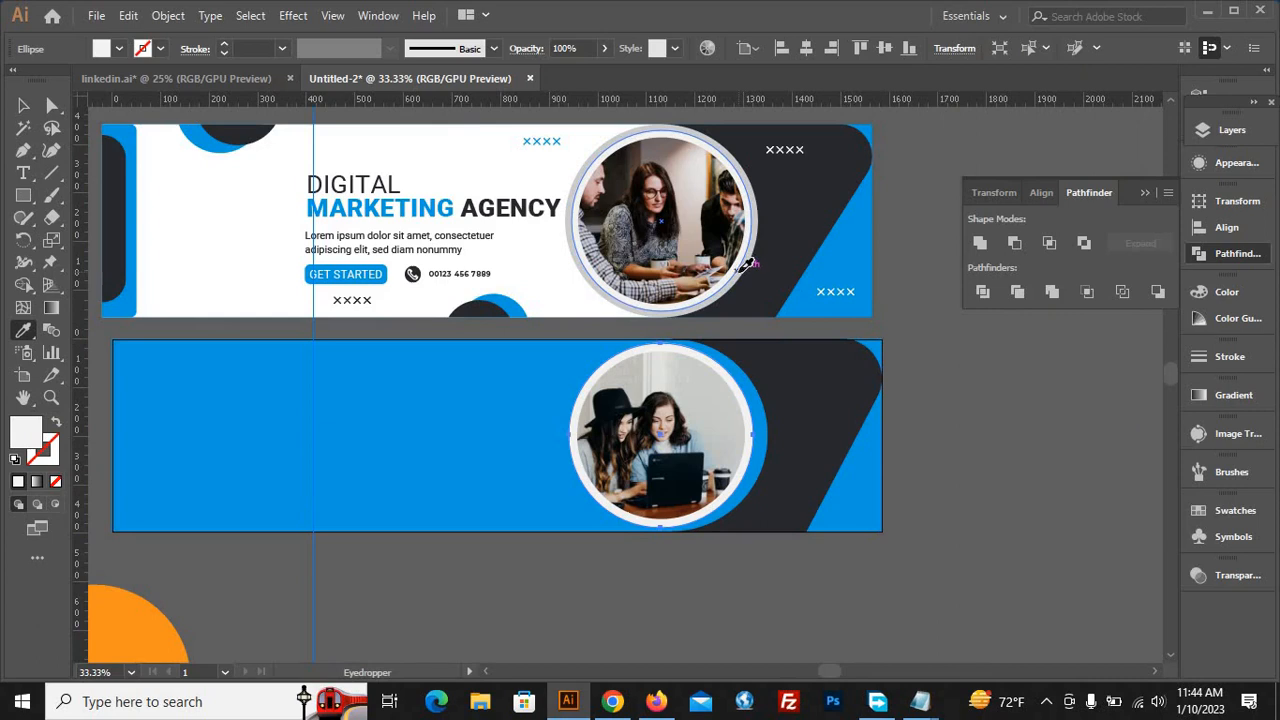
{"action": "left_click", "coordinate": [746, 270]}
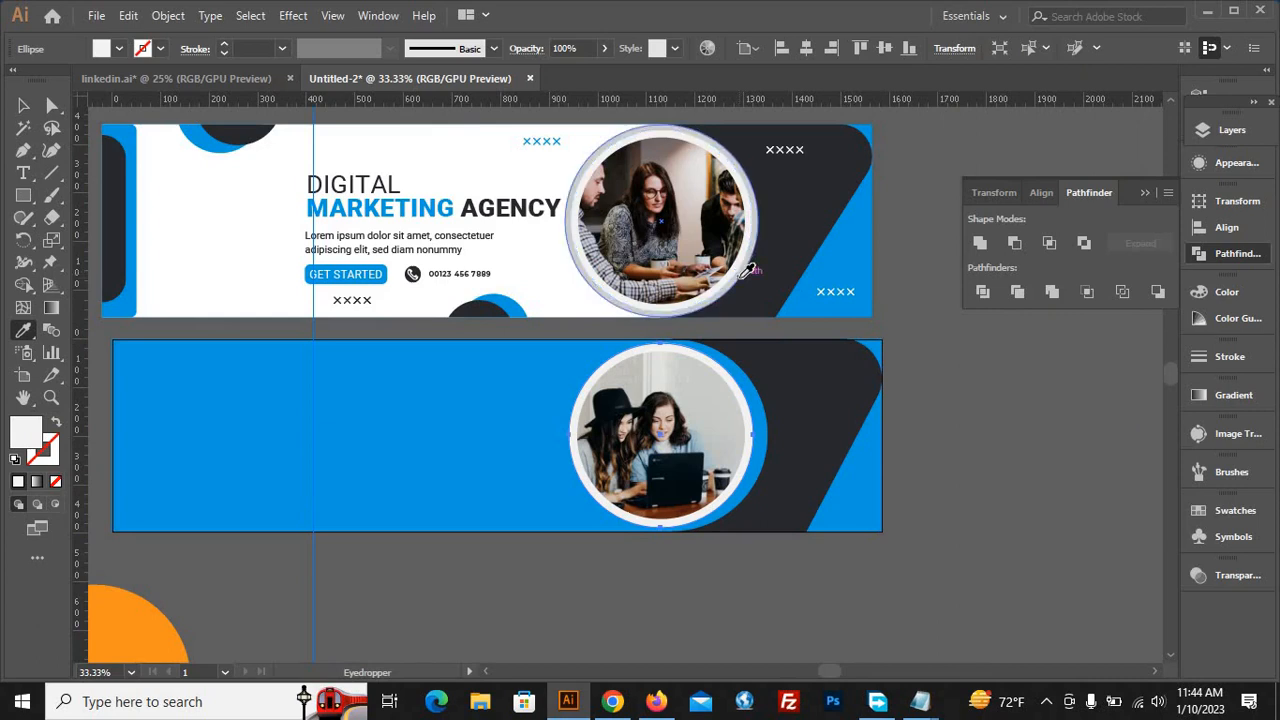
{"action": "left_click", "coordinate": [739, 278]}
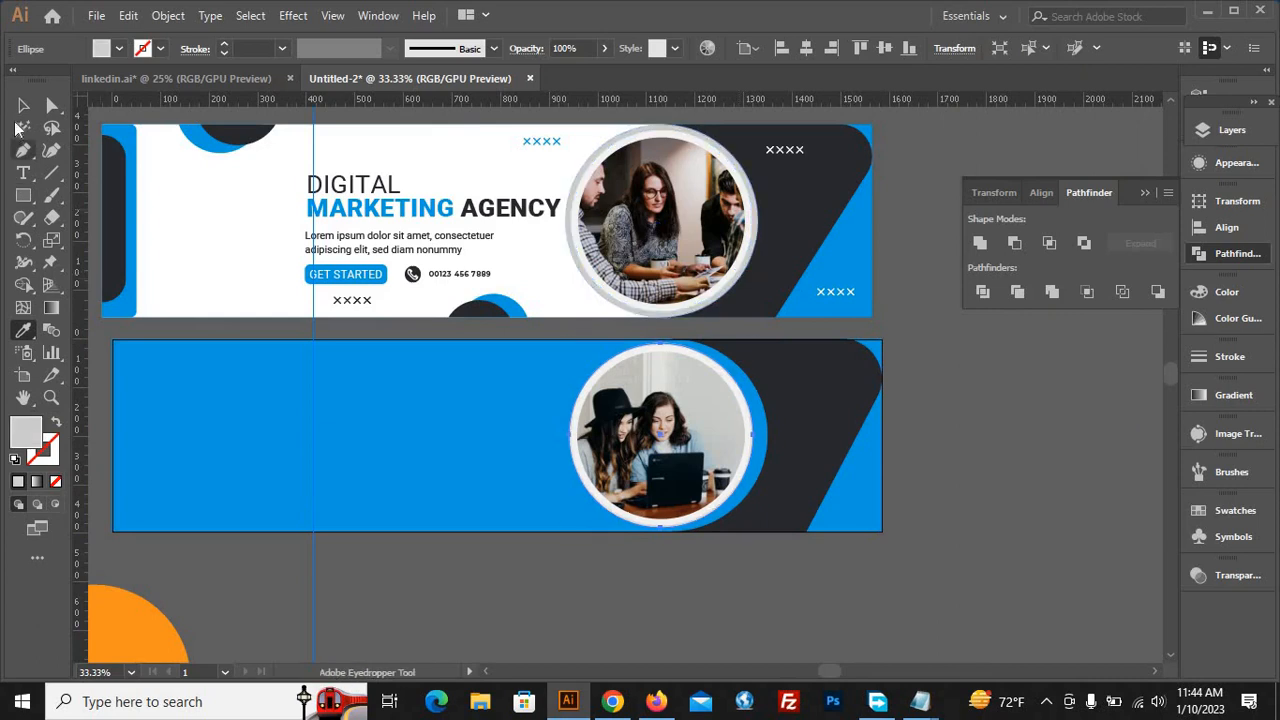
{"action": "left_click", "coordinate": [23, 106]}
Scale the clipped circular photo down about its centre to 334 × 334 px
{"action": "scroll", "coordinate": [720, 543], "scroll_direction": "up", "scroll_amount": 4}
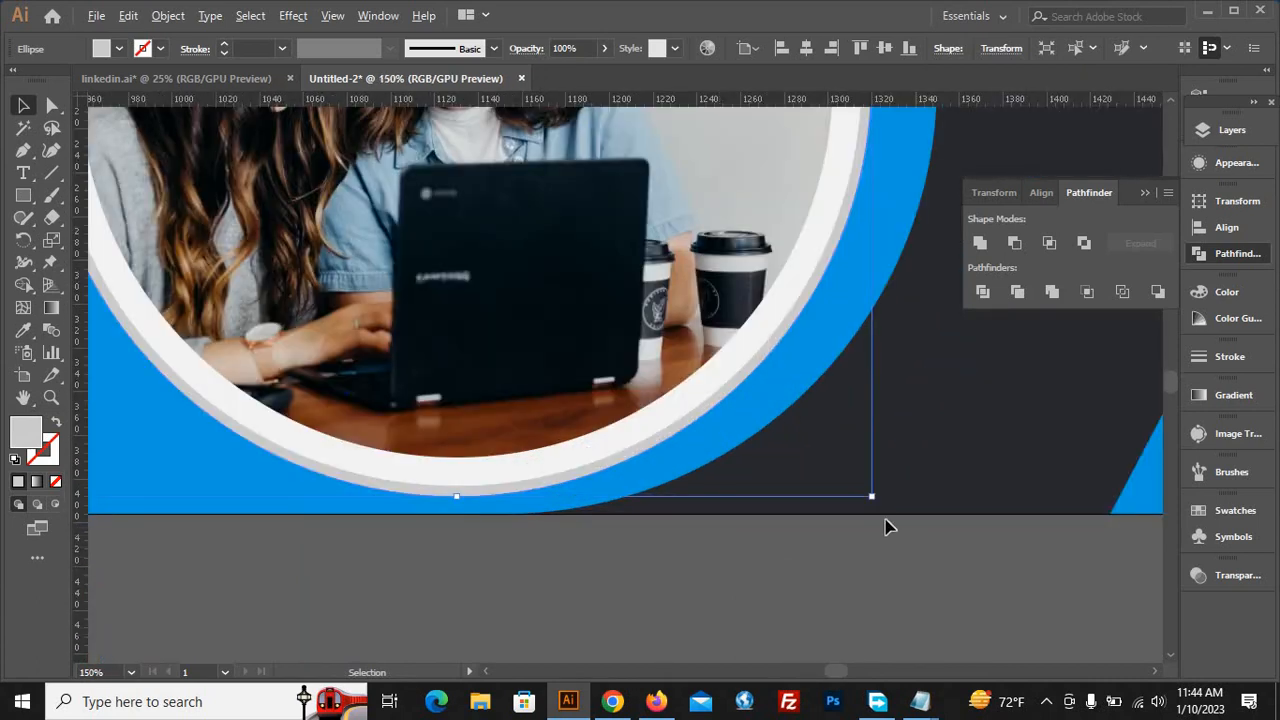
{"action": "left_click", "coordinate": [660, 398]}
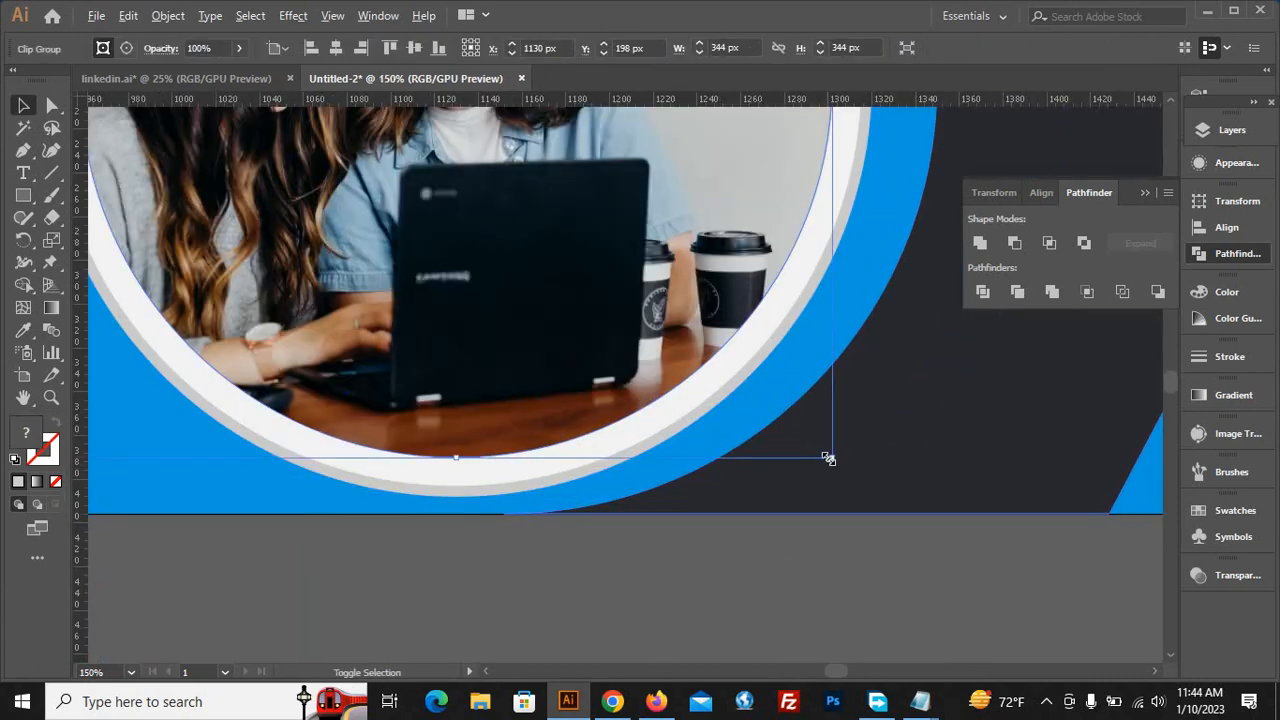
{"action": "left_click_drag", "start_coordinate": [829, 458], "coordinate": [821, 446]}
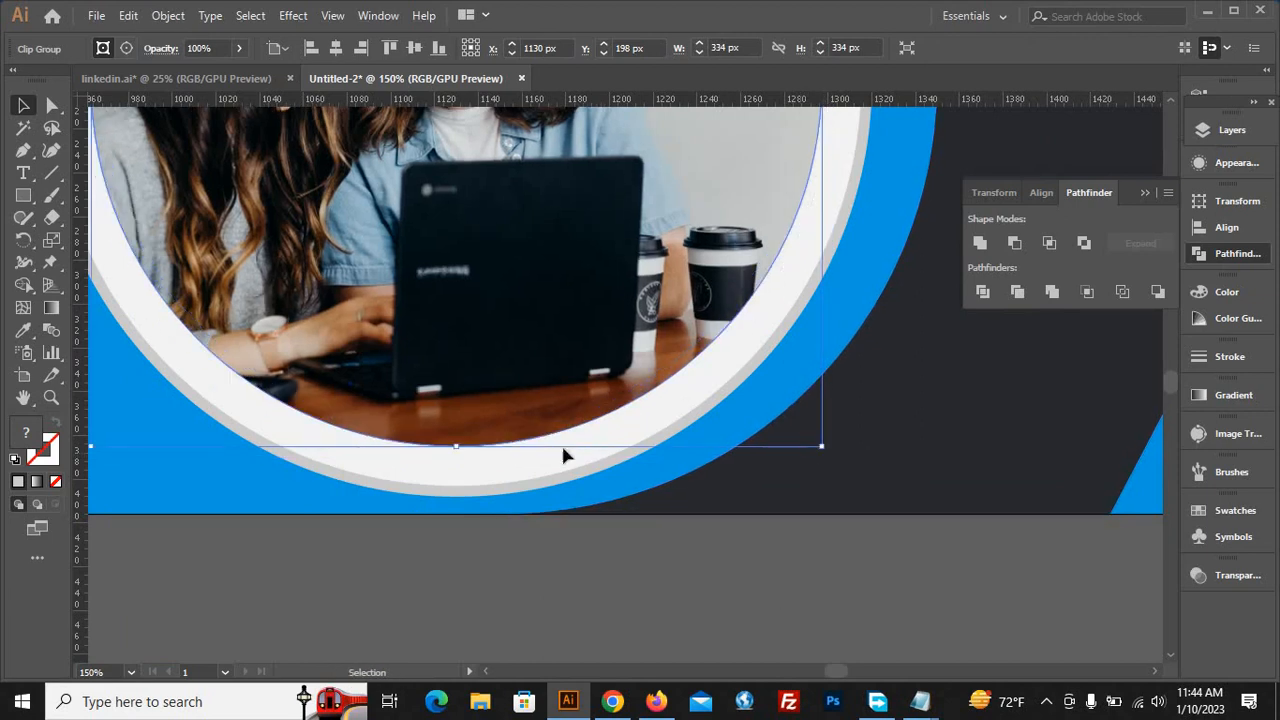
{"action": "key", "text": "ctrl+shift+a"}
Shrink the off-white circle about its centre to narrow the inner ring and widen the grey outer ring
{"action": "left_click", "coordinate": [640, 432]}
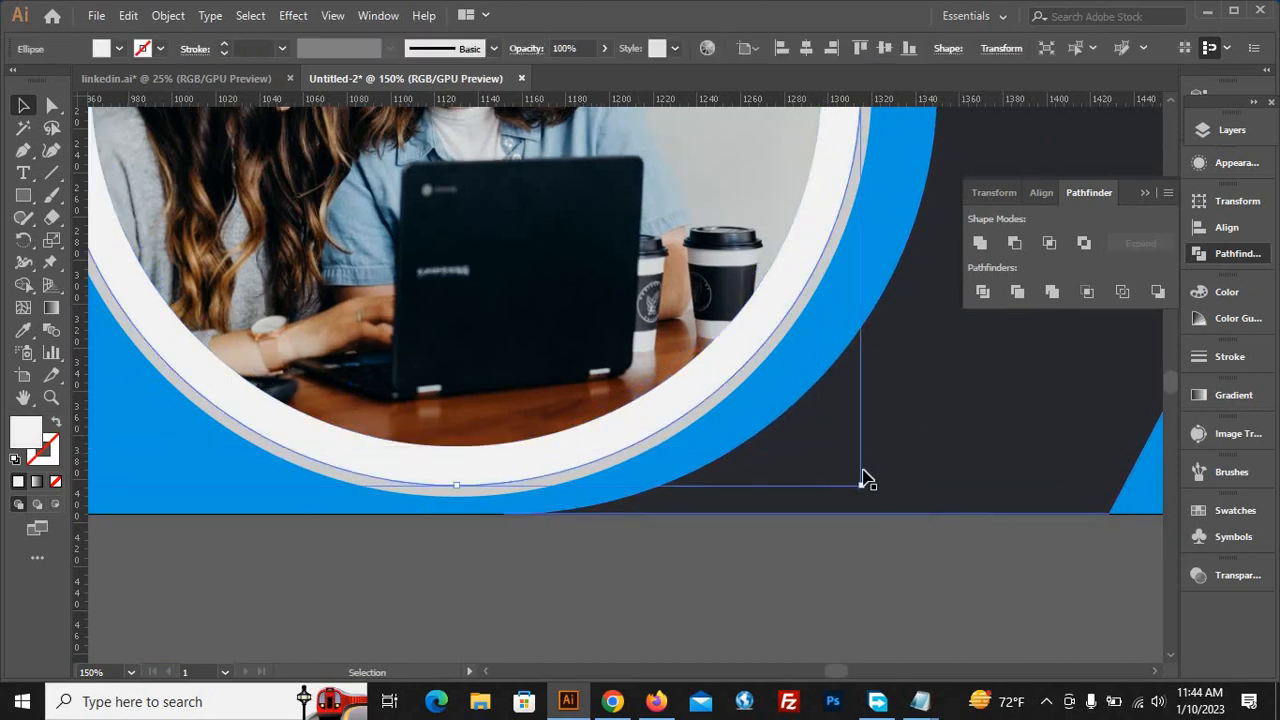
{"action": "scroll", "coordinate": [866, 478], "scroll_direction": "up", "scroll_amount": 3}
{"action": "left_click_drag", "start_coordinate": [850, 514], "coordinate": [815, 478]}
{"action": "scroll", "coordinate": [814, 470], "scroll_direction": "down", "scroll_amount": 5}
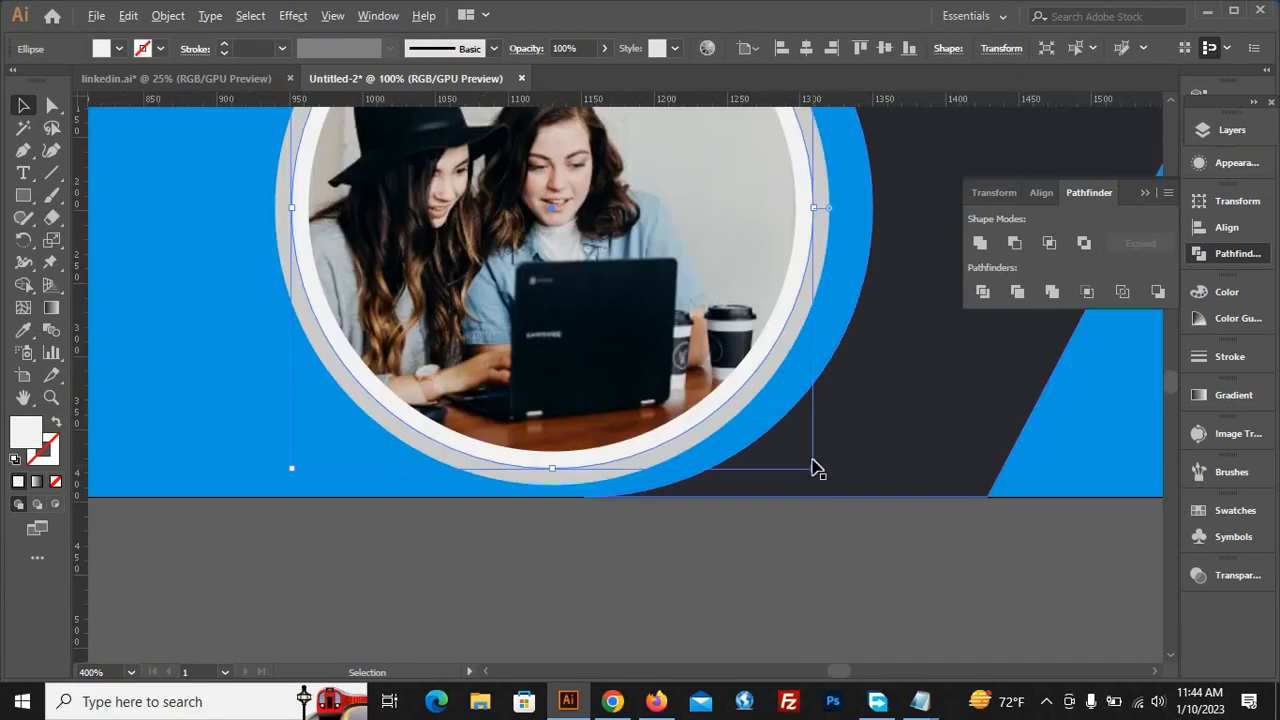
{"action": "left_click", "coordinate": [855, 592]}
{"action": "scroll", "coordinate": [900, 594], "scroll_direction": "down", "scroll_amount": 2}
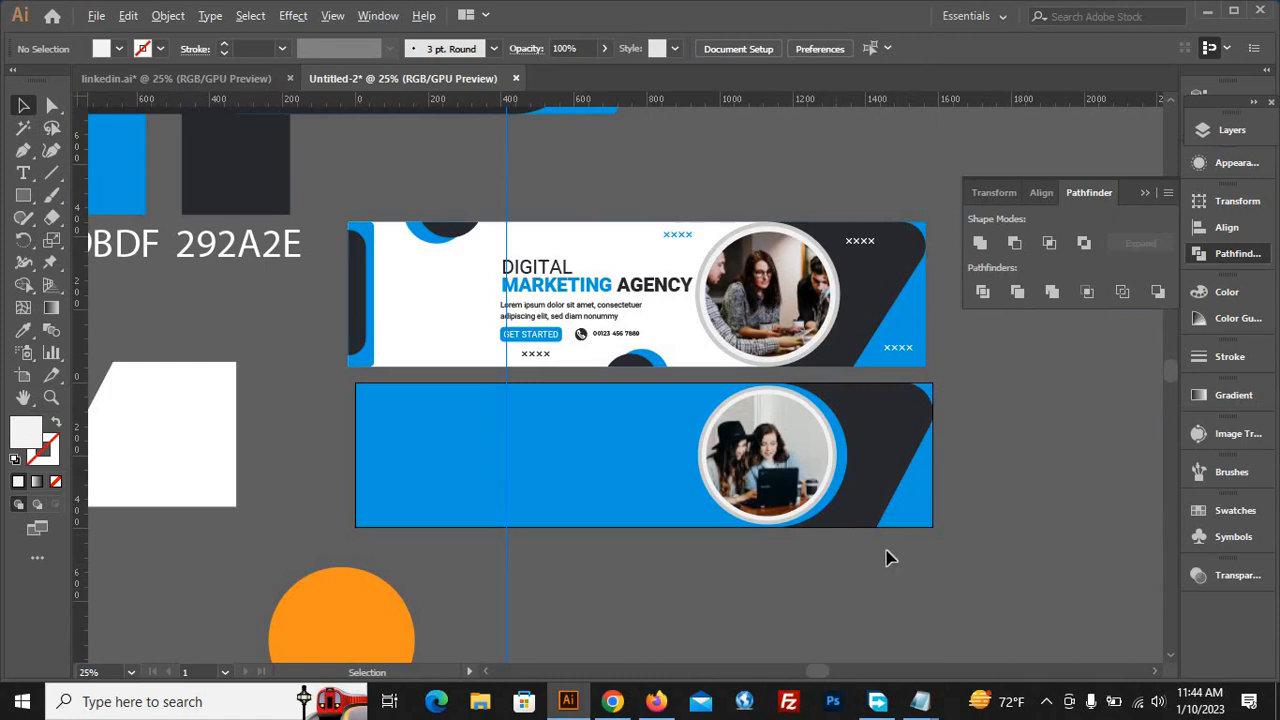
{"action": "scroll", "coordinate": [985, 560], "scroll_direction": "up", "scroll_amount": 1}
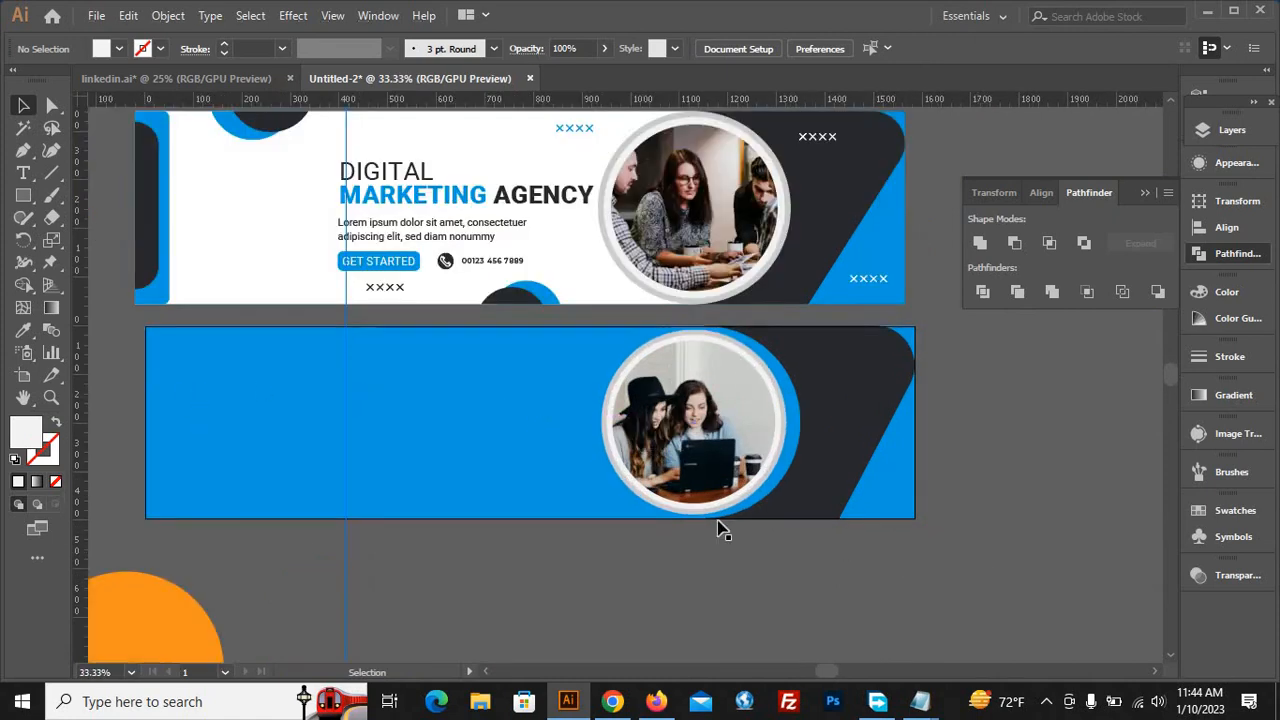
{"action": "scroll", "coordinate": [735, 528], "scroll_direction": "up", "scroll_amount": 3}
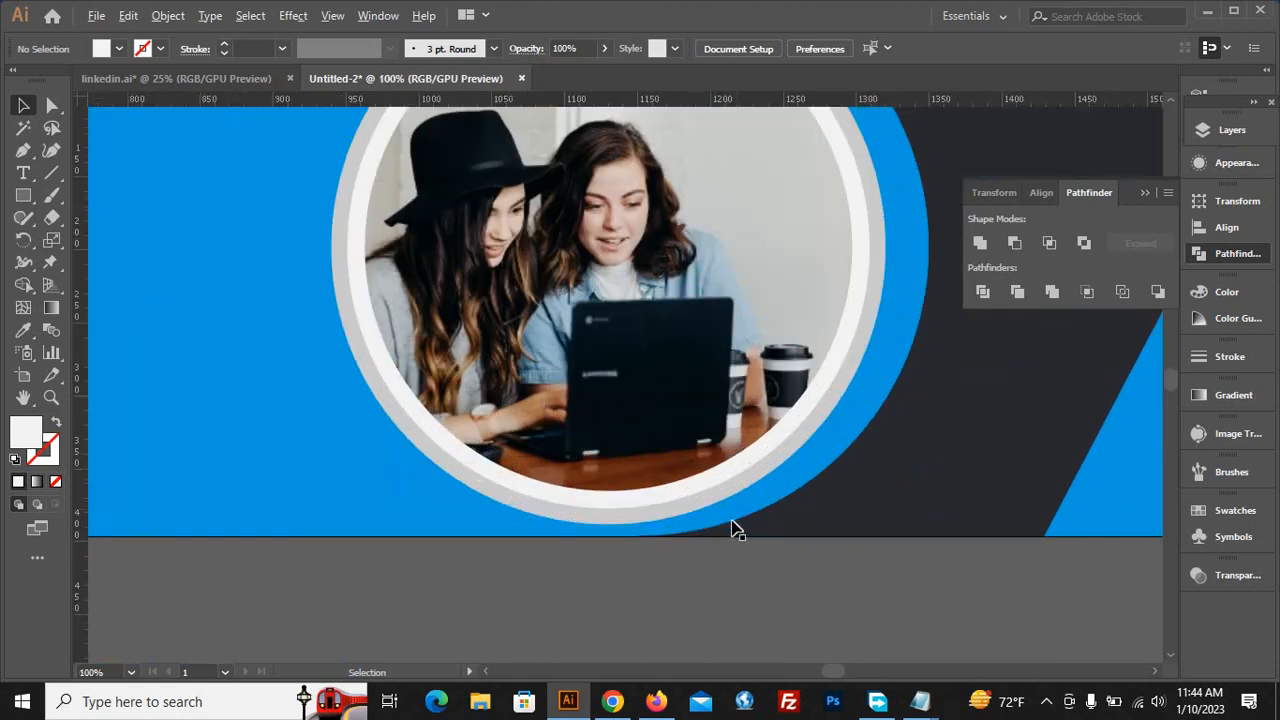
Scale the clipped circular photo down slightly about its centre so more of the off-white circle surrounds it
{"action": "left_click", "coordinate": [651, 423]}
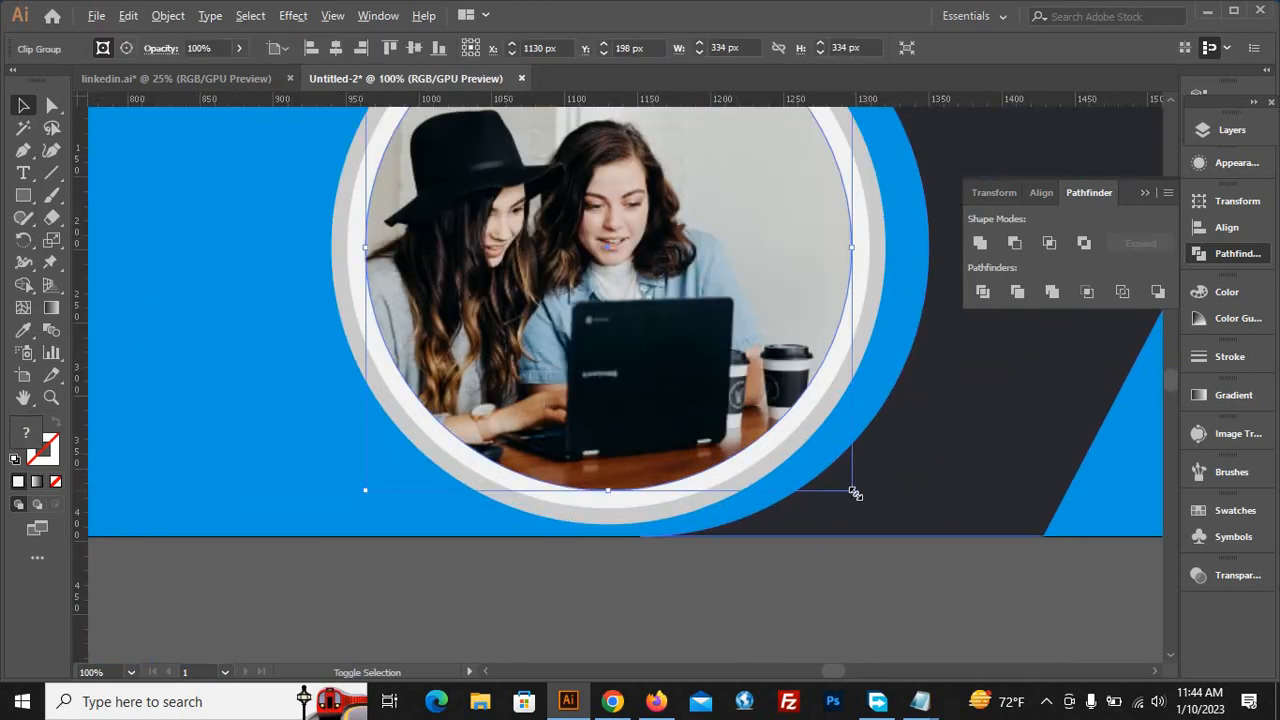
{"action": "left_click_drag", "start_coordinate": [855, 493], "coordinate": [845, 545]}
{"action": "left_click", "coordinate": [826, 585]}
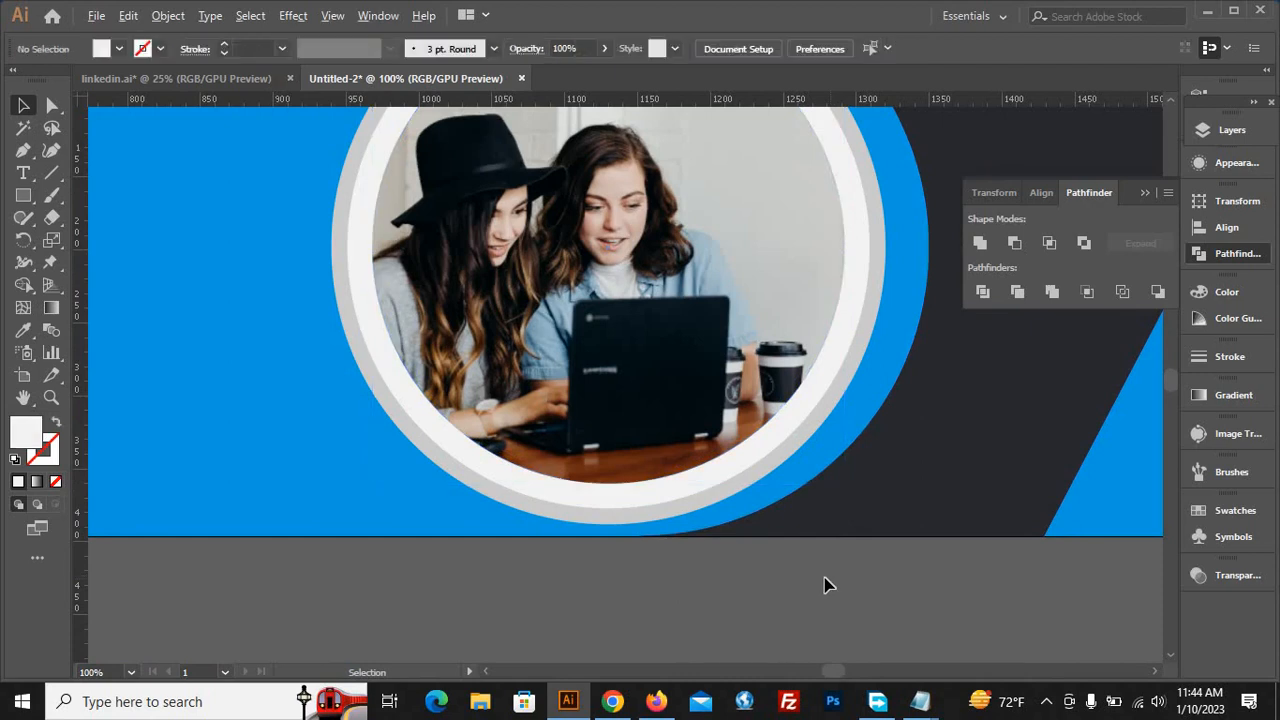
{"action": "scroll", "coordinate": [824, 583], "scroll_direction": "down", "scroll_amount": 3}
{"action": "scroll", "coordinate": [734, 514], "scroll_direction": "up", "scroll_amount": 3}
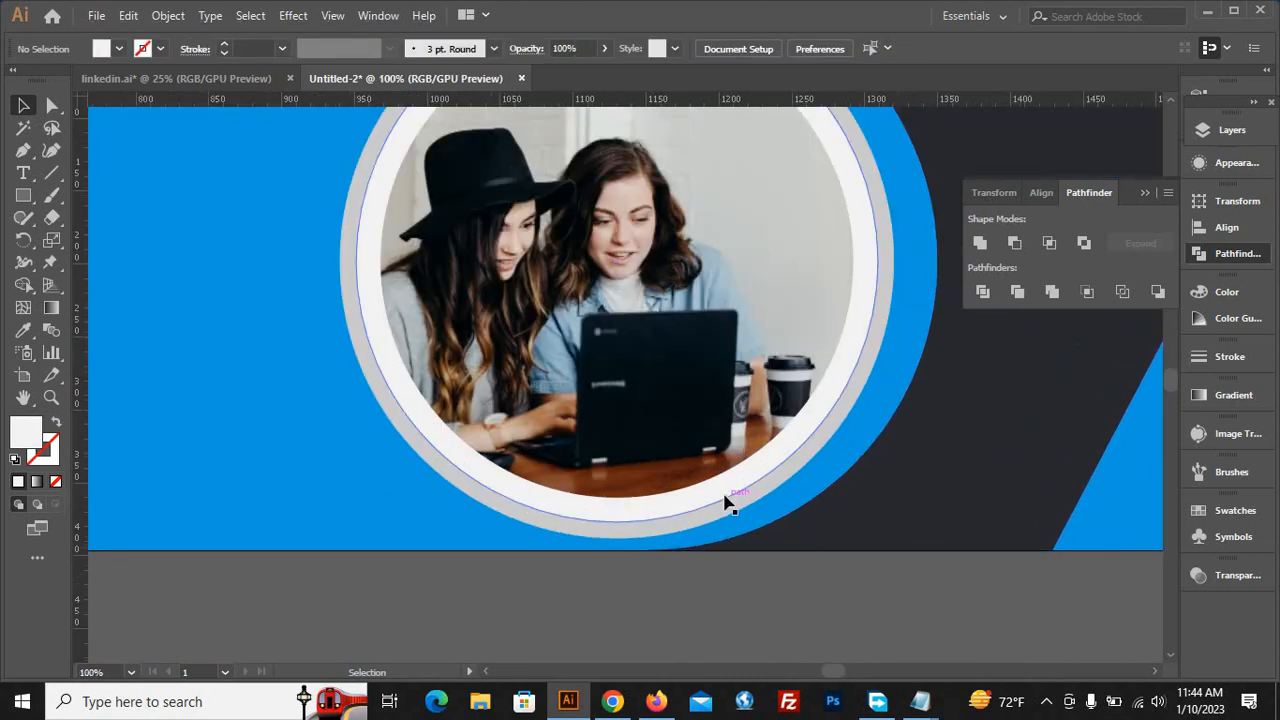
Shrink the off-white circle slightly about its centre to rebalance its width against the grey outer ring
{"action": "left_click", "coordinate": [726, 500]}
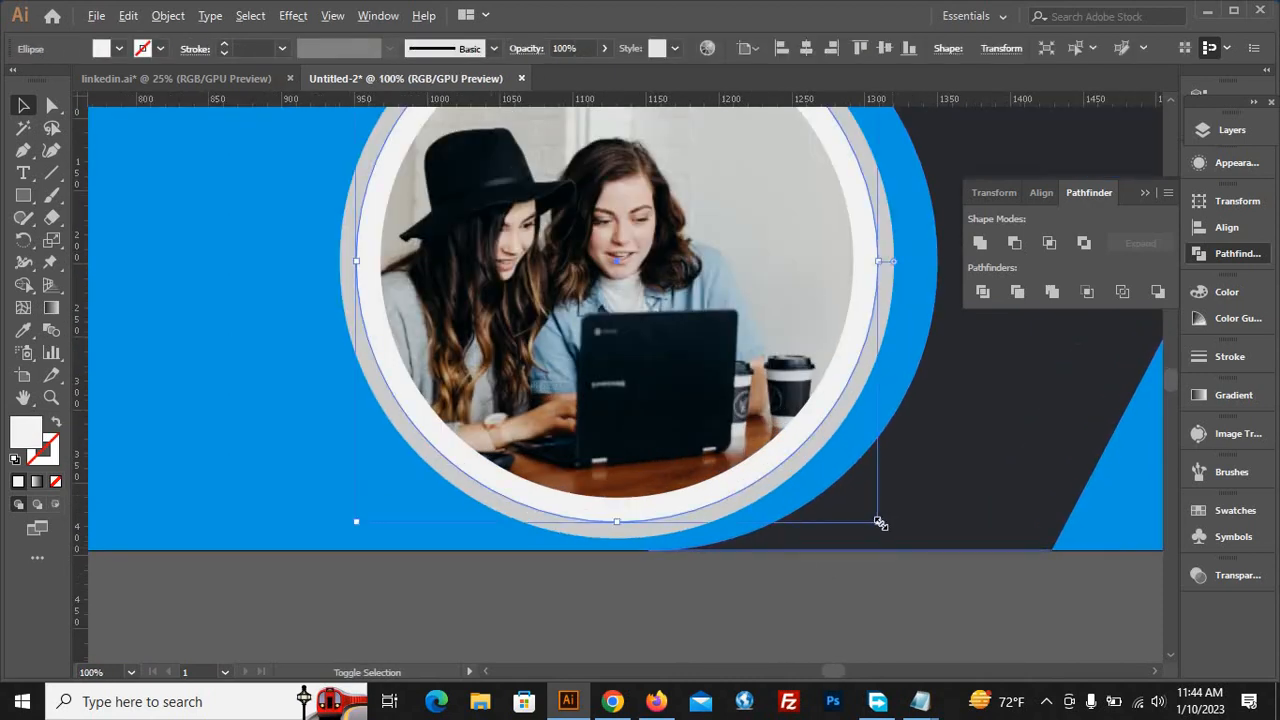
{"action": "left_click_drag", "start_coordinate": [880, 523], "coordinate": [871, 519]}
{"action": "left_click", "coordinate": [850, 582]}
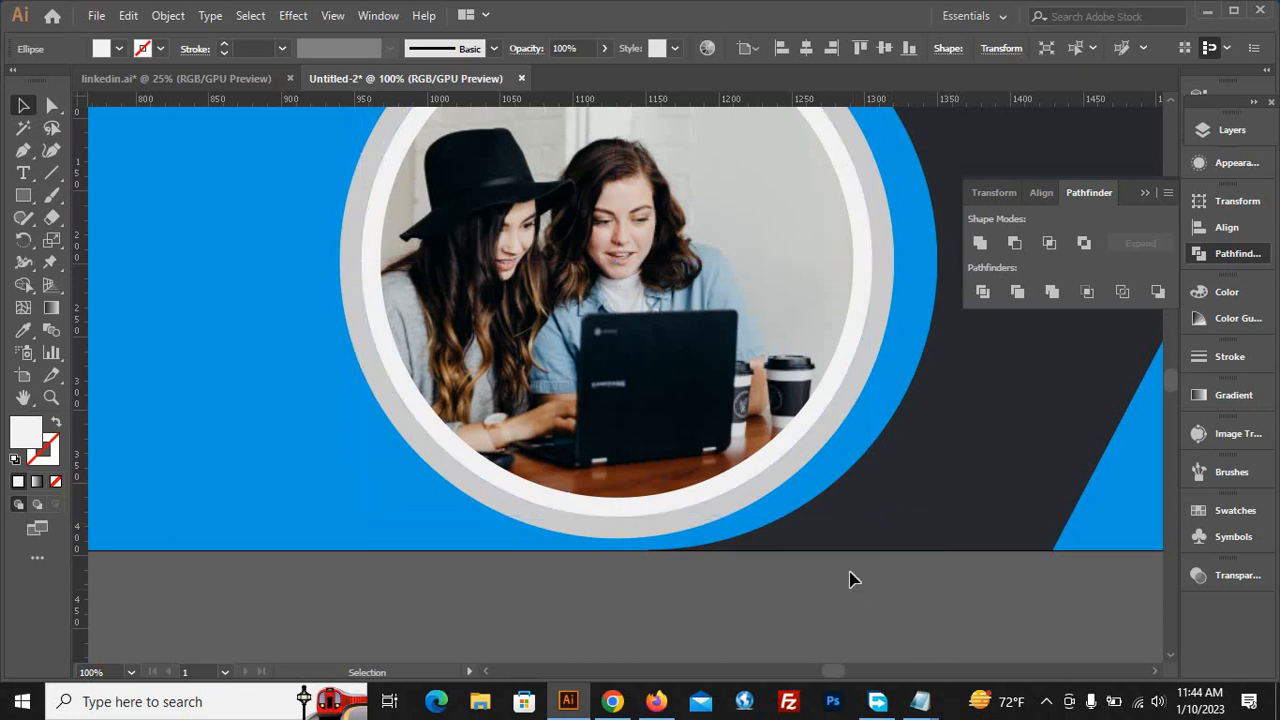
{"action": "scroll", "coordinate": [850, 580], "scroll_direction": "down", "scroll_amount": 2}
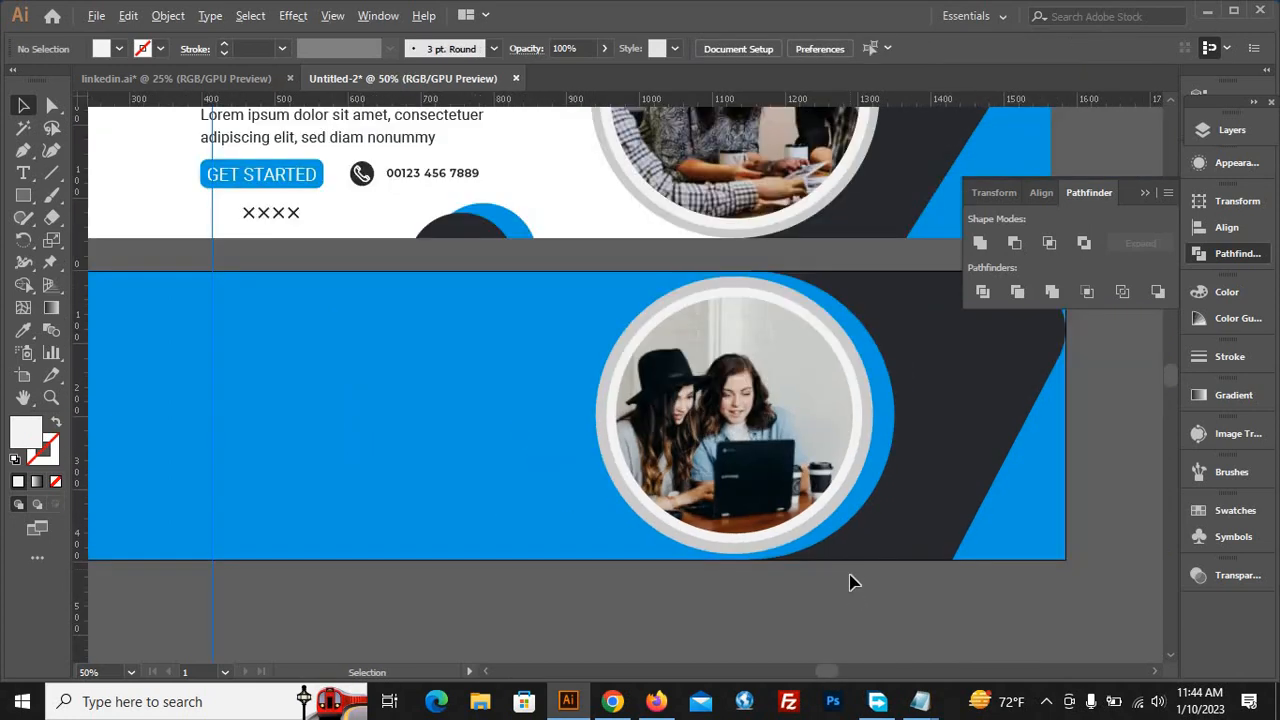
Group the clipped circular photo with its off-white and grey ring circles
{"action": "left_click", "coordinate": [700, 425]}
{"action": "key", "text": "v"}
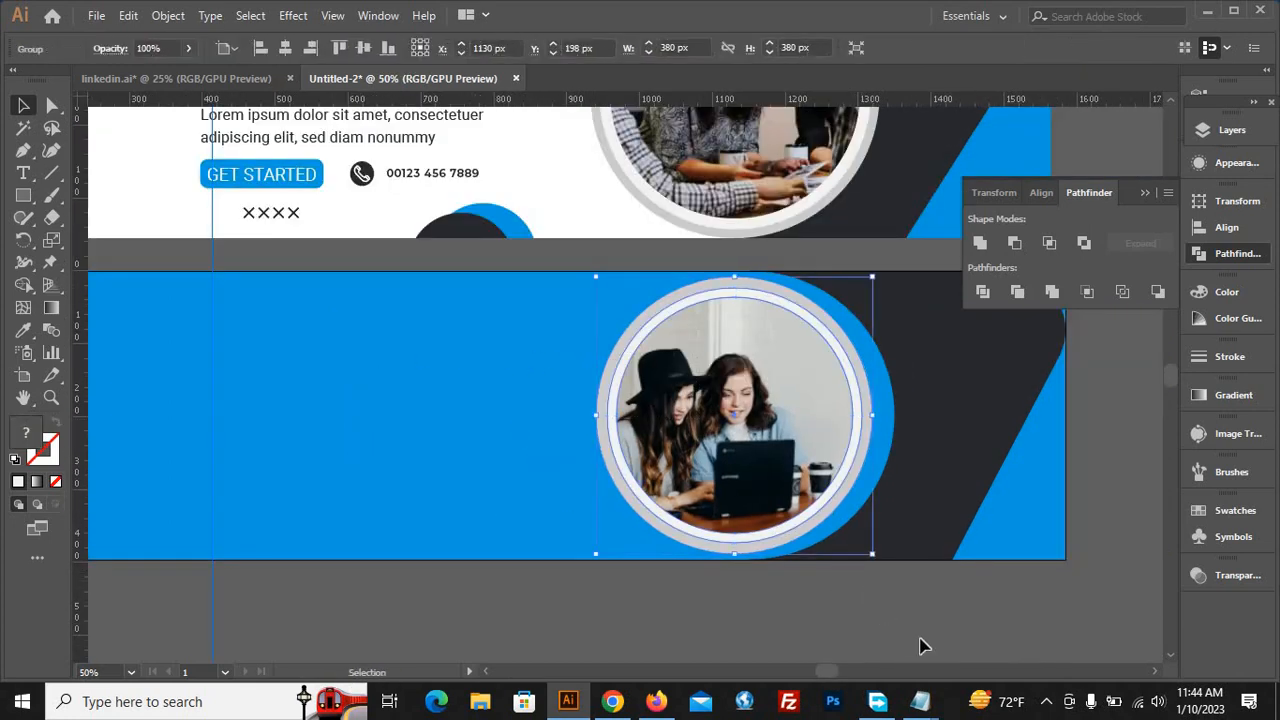
{"action": "left_click", "coordinate": [921, 632]}
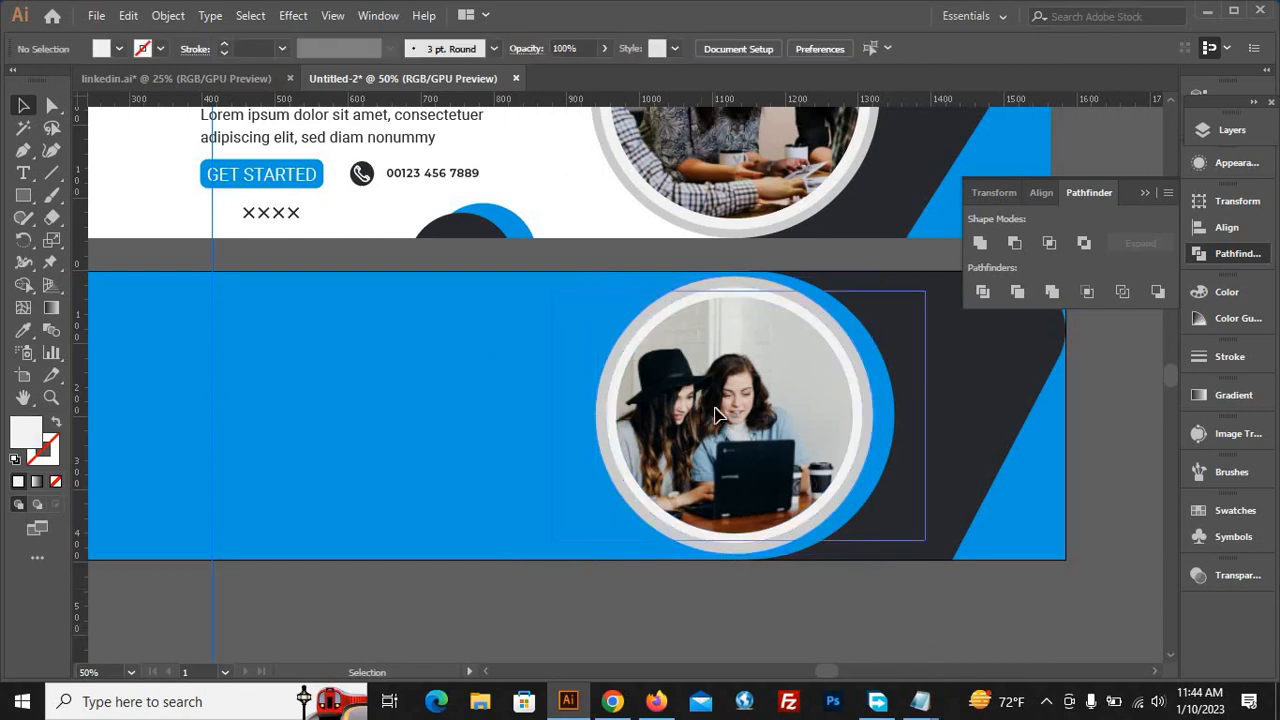
Select the grouped circular photo and turn off Snap to Pixel
{"action": "left_click", "coordinate": [716, 414]}
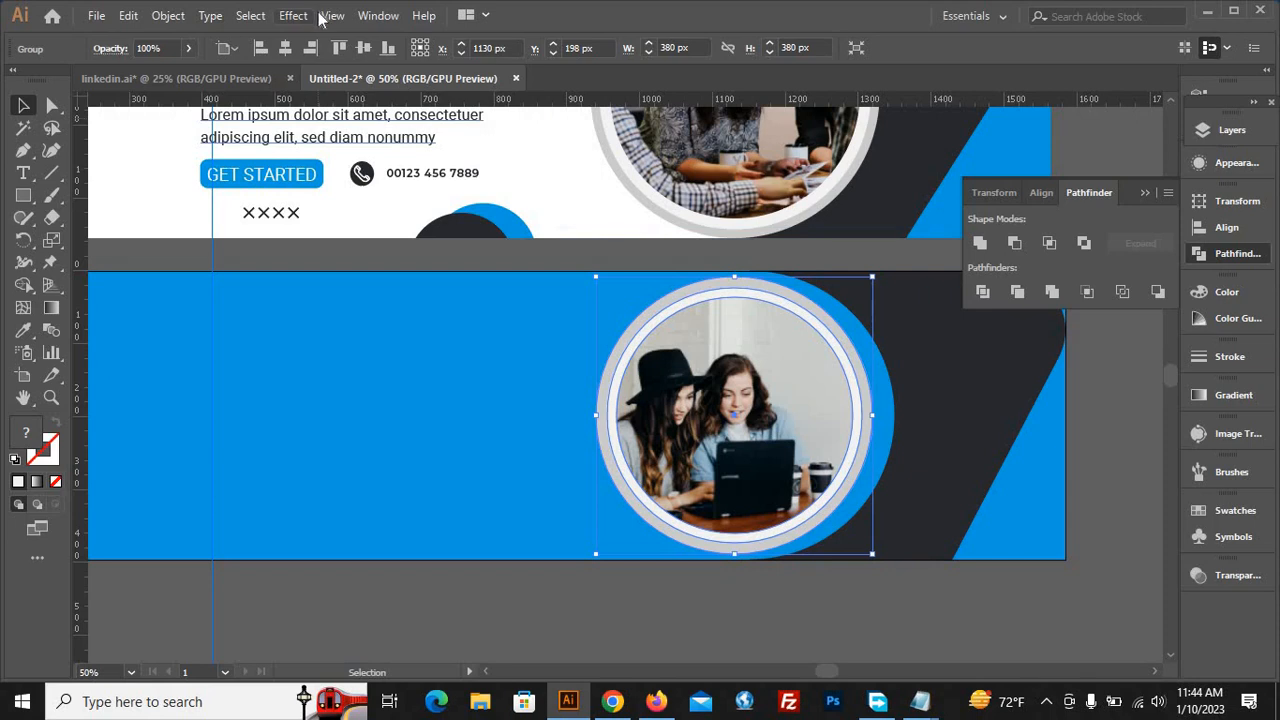
{"action": "left_click", "coordinate": [330, 18]}
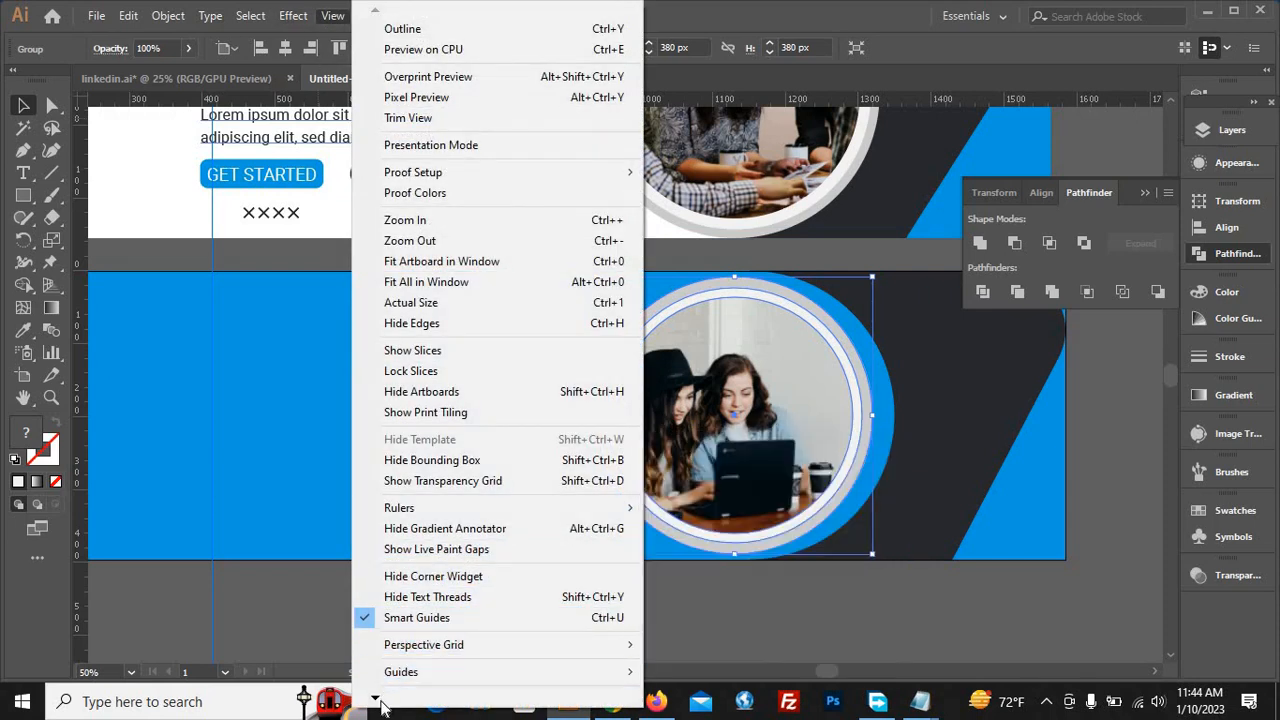
{"action": "mouse_move", "coordinate": [378, 700]}
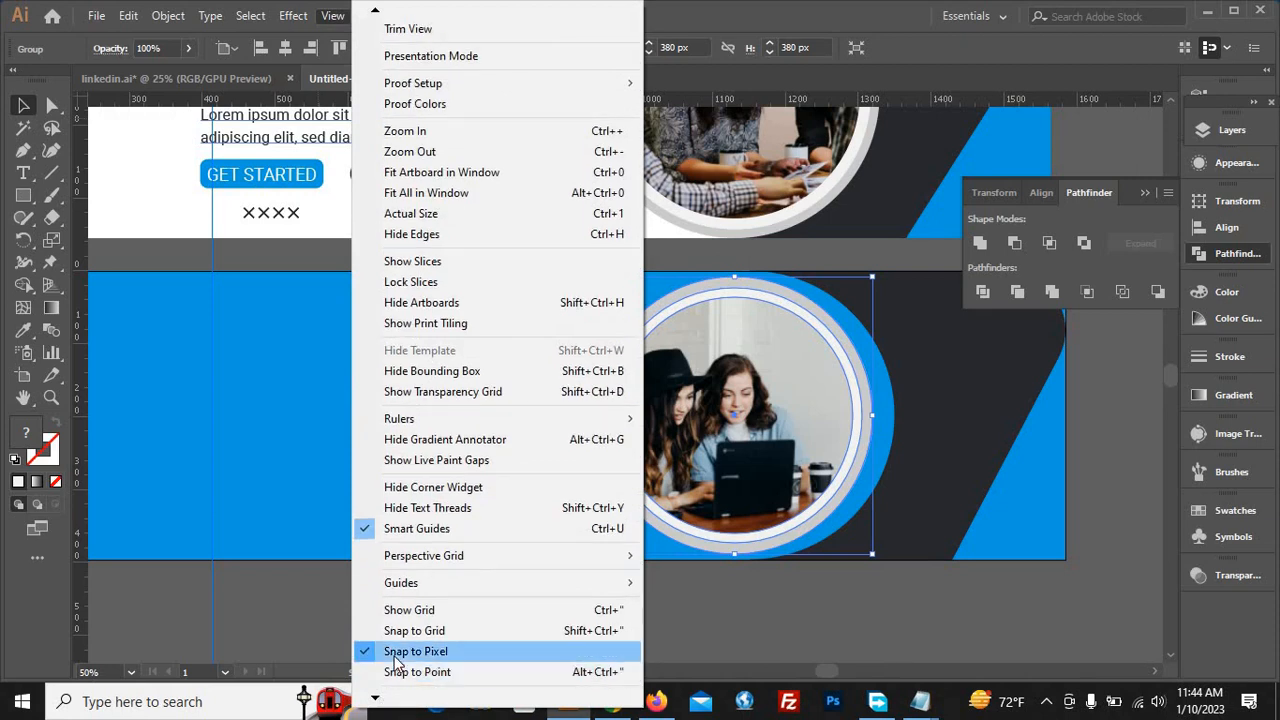
{"action": "left_click", "coordinate": [394, 654]}
Nudge the photo group horizontally to X 1160 px so its grey ring meets the curved edge of the dark shape
{"action": "scroll", "coordinate": [882, 438], "scroll_direction": "up", "scroll_amount": 4}
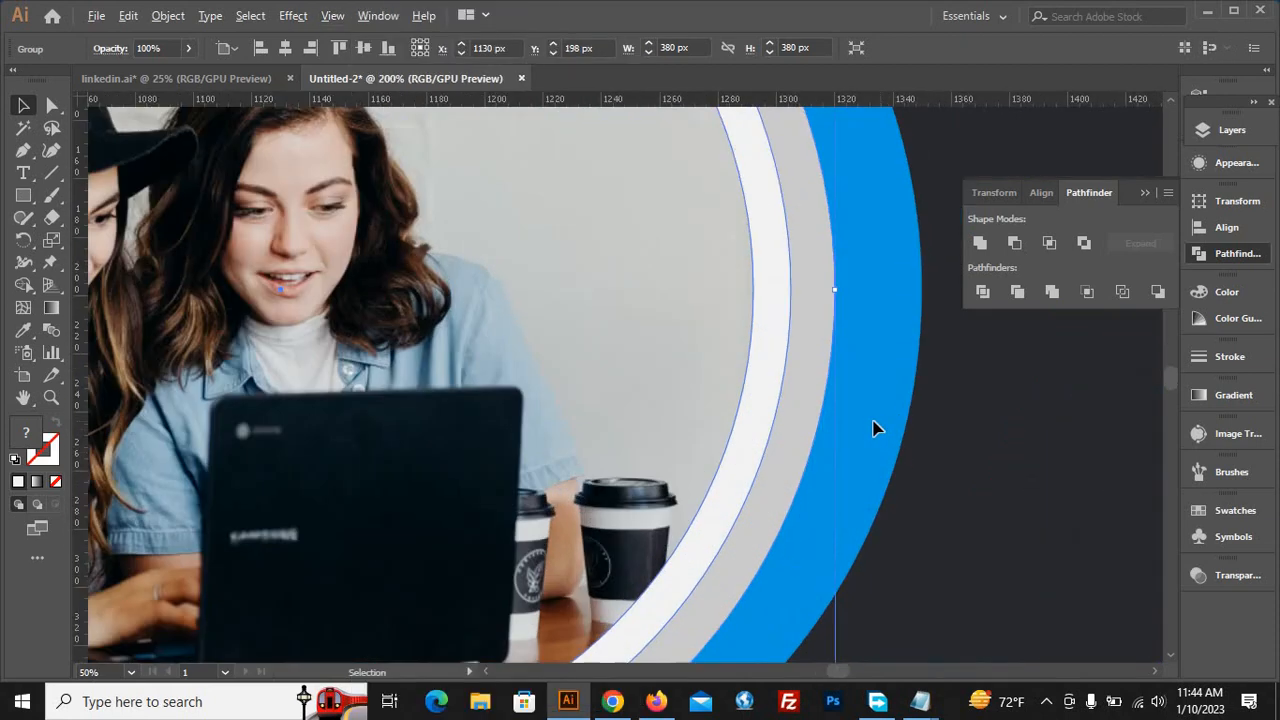
{"action": "scroll", "coordinate": [872, 416], "scroll_direction": "up", "scroll_amount": 1}
{"action": "key", "text": "Right"}
{"action": "key", "text": "Right"}
{"action": "key", "text": "Right"}
{"action": "key", "text": "Right"}
{"action": "key", "text": "Right"}
{"action": "key", "text": "Right"}
{"action": "key", "text": "Right"}
{"action": "key", "text": "Right"}
{"action": "key", "text": "Right"}
{"action": "key", "text": "Right"}
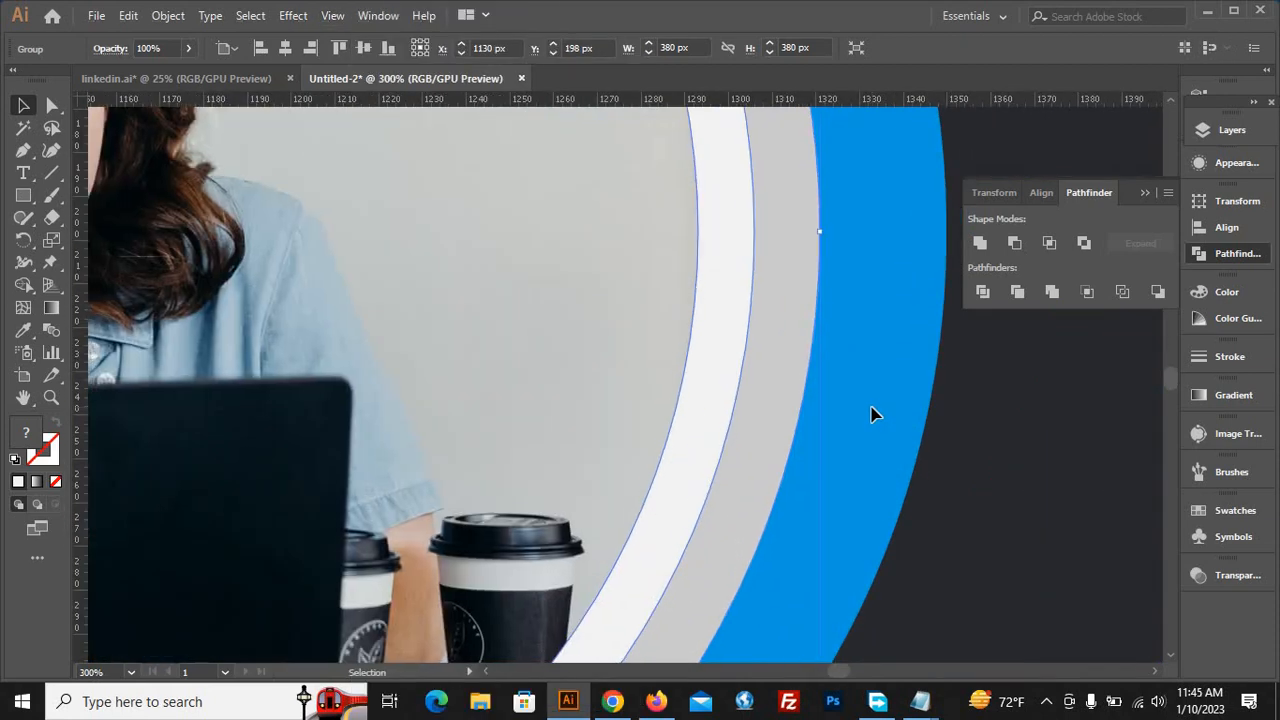
{"action": "key", "text": "Right"}
{"action": "key", "text": "Right"}
{"action": "key", "text": "Right"}
{"action": "key", "text": "Right"}
{"action": "key", "text": "Right"}
{"action": "key", "text": "Right"}
{"action": "key", "text": "Right"}
{"action": "key", "text": "Right"}
{"action": "key", "text": "Right"}
{"action": "key", "text": "Right"}
{"action": "key", "text": "Right"}
{"action": "key", "text": "Right"}
{"action": "key", "text": "Right"}
{"action": "key", "text": "Right"}
{"action": "key", "text": "Right"}
{"action": "key", "text": "Right"}
{"action": "key", "text": "Right"}
{"action": "key", "text": "Right"}
{"action": "key", "text": "Right"}
{"action": "key", "text": "Right"}
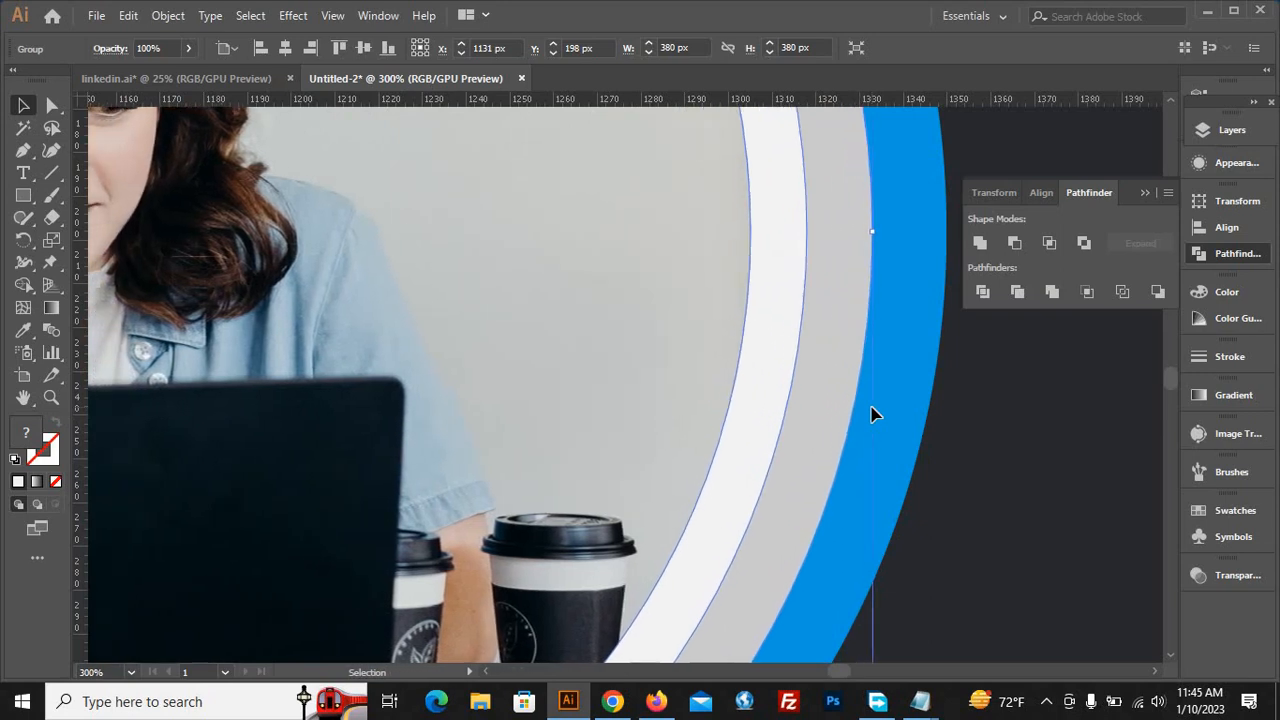
{"action": "key", "text": "Right"}
{"action": "key", "text": "Right"}
{"action": "key", "text": "Right"}
{"action": "key", "text": "Right"}
{"action": "key", "text": "Right"}
{"action": "key", "text": "Right"}
{"action": "key", "text": "Right"}
{"action": "key", "text": "Right"}
{"action": "key", "text": "Right"}
{"action": "key", "text": "Right"}
{"action": "key", "text": "Right"}
{"action": "key", "text": "Right"}
{"action": "key", "text": "Right"}
{"action": "key", "text": "Right"}
{"action": "key", "text": "Right"}
{"action": "key", "text": "Right"}
{"action": "key", "text": "Right"}
{"action": "key", "text": "Right"}
{"action": "key", "text": "Right"}
{"action": "key", "text": "Right"}
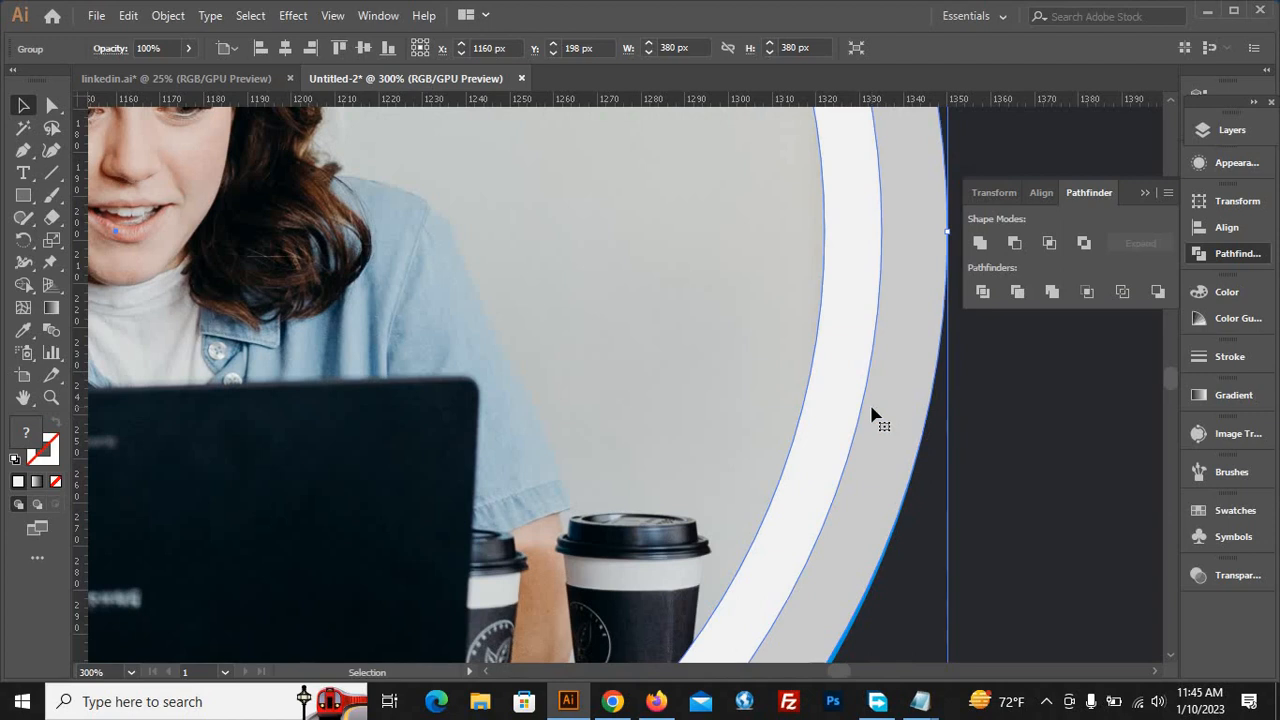
{"action": "scroll", "coordinate": [728, 354], "scroll_direction": "down", "scroll_amount": 6}
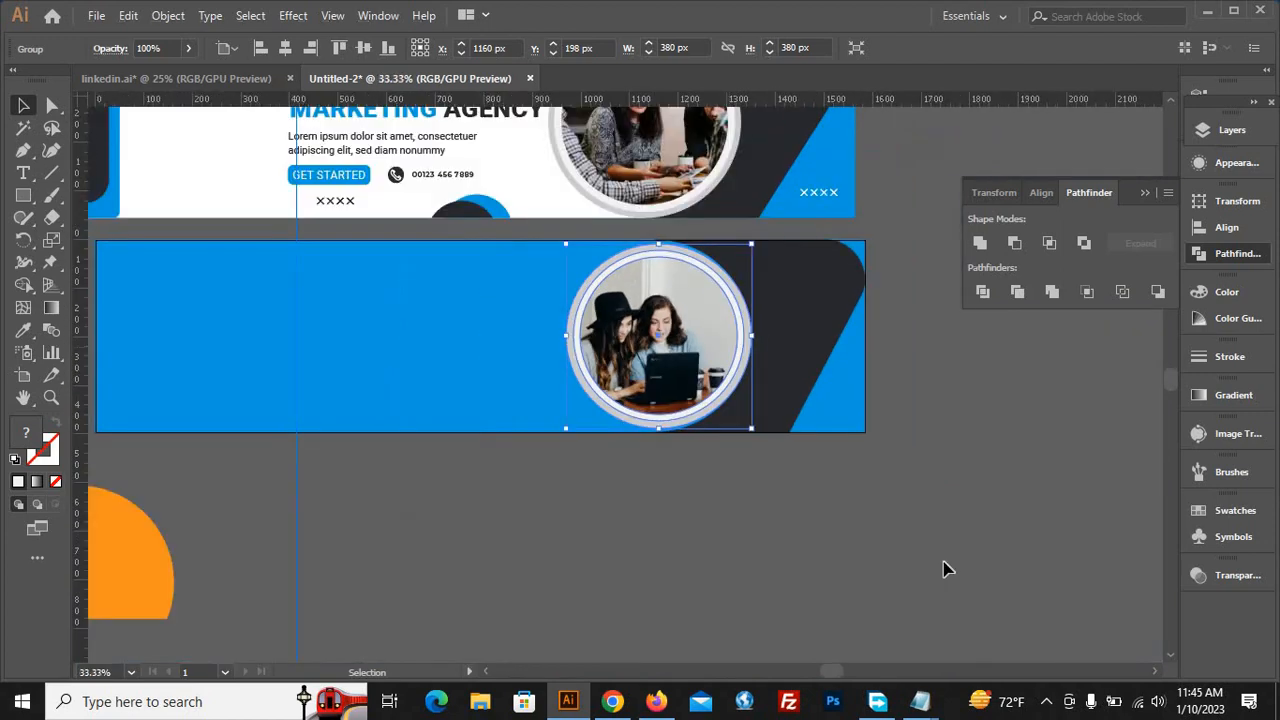
{"action": "left_click", "coordinate": [945, 566]}
Draw a thin off-white rectangle about 46 × 6 px in the empty space below the banner with the Rectangle tool
{"action": "scroll", "coordinate": [957, 506], "scroll_direction": "down", "scroll_amount": 1}
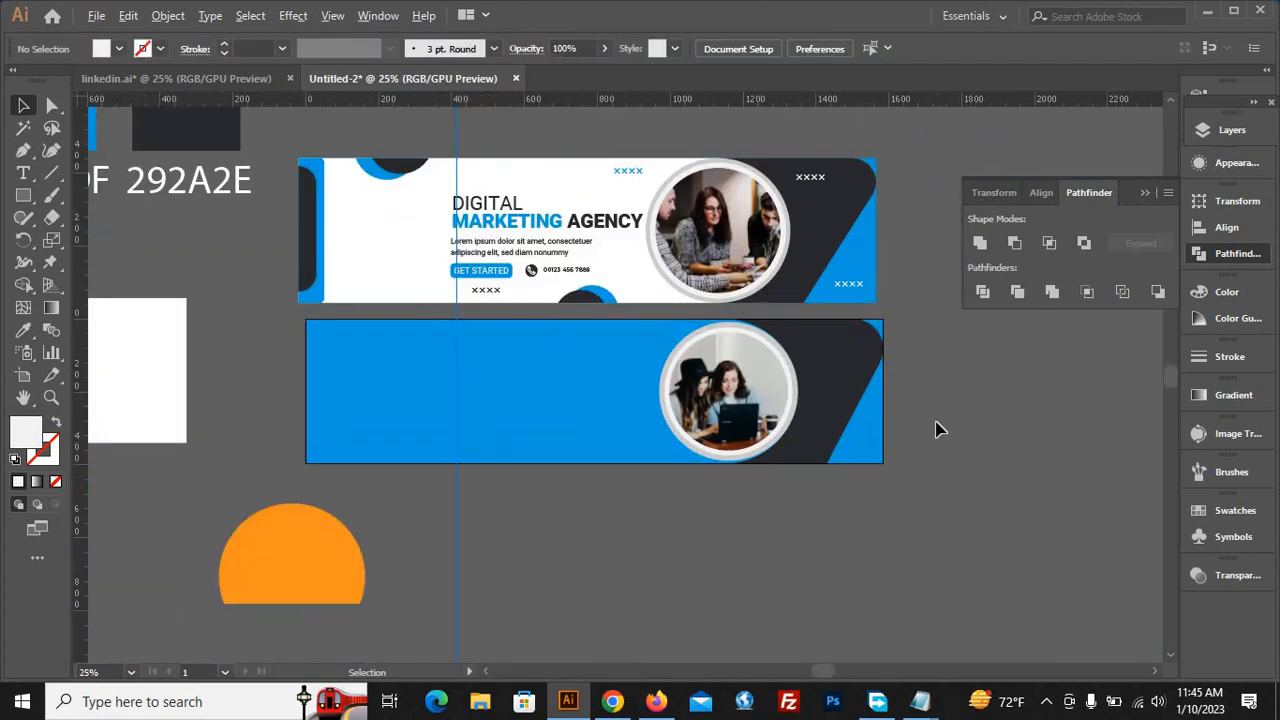
{"action": "scroll", "coordinate": [938, 429], "scroll_direction": "up", "scroll_amount": 1}
{"action": "scroll", "coordinate": [930, 441], "scroll_direction": "down", "scroll_amount": 1}
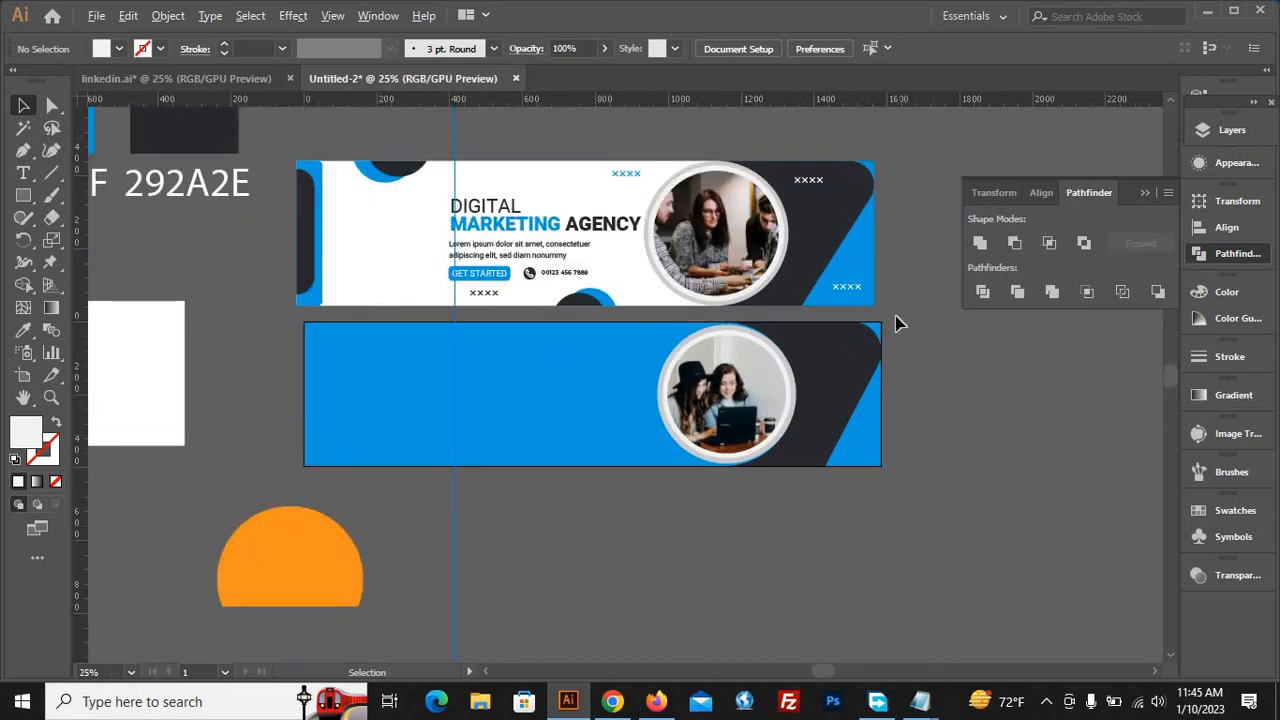
{"action": "scroll", "coordinate": [897, 323], "scroll_direction": "up", "scroll_amount": 3}
{"action": "scroll", "coordinate": [580, 271], "scroll_direction": "down", "scroll_amount": 2}
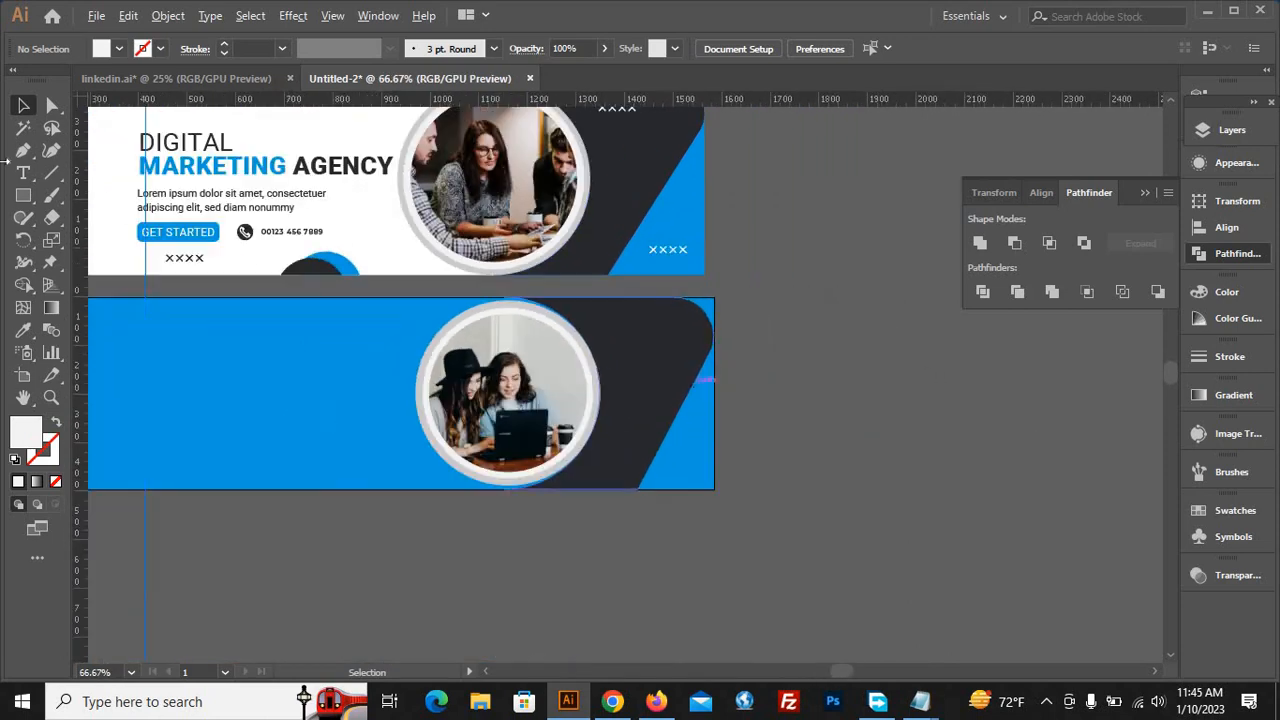
{"action": "left_click_drag", "start_coordinate": [24, 195], "coordinate": [93, 203]}
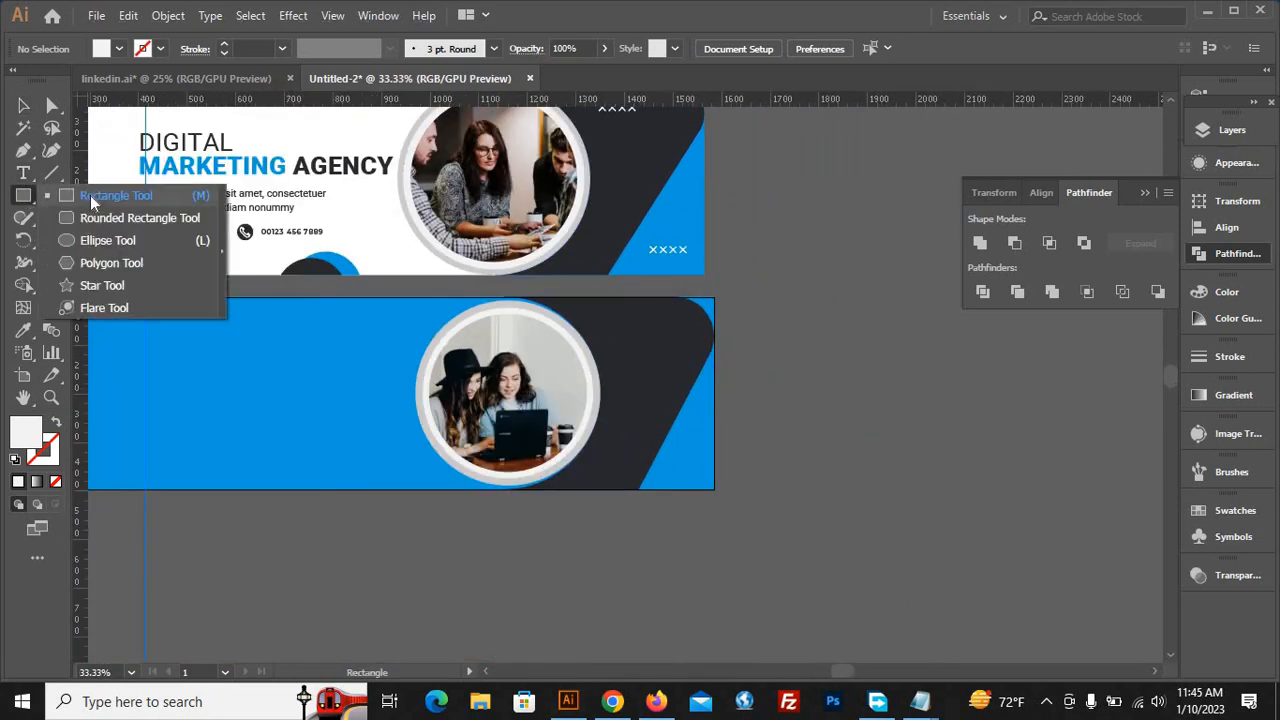
{"action": "scroll", "coordinate": [694, 551], "scroll_direction": "up", "scroll_amount": 2}
{"action": "left_click_drag", "start_coordinate": [663, 522], "coordinate": [709, 524]}
{"action": "key", "text": "v"}
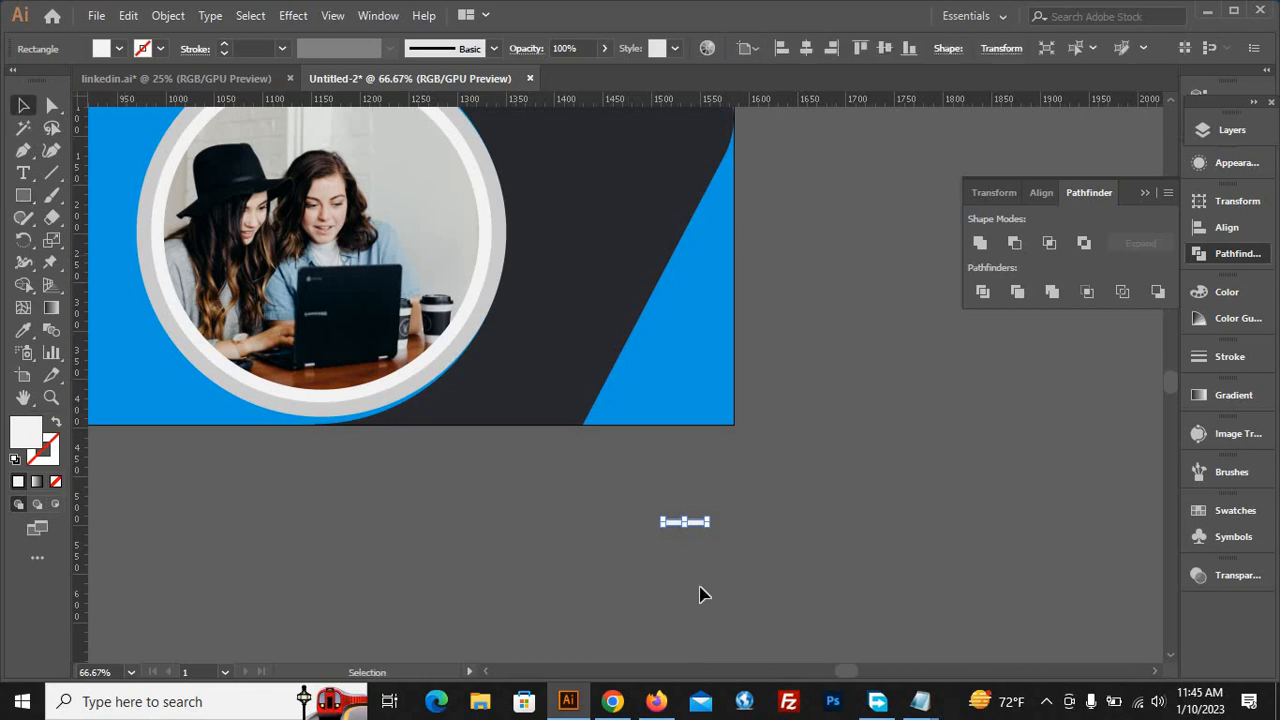
{"action": "left_click", "coordinate": [710, 540]}
{"action": "scroll", "coordinate": [710, 532], "scroll_direction": "up", "scroll_amount": 3}
{"action": "left_click", "coordinate": [663, 505]}
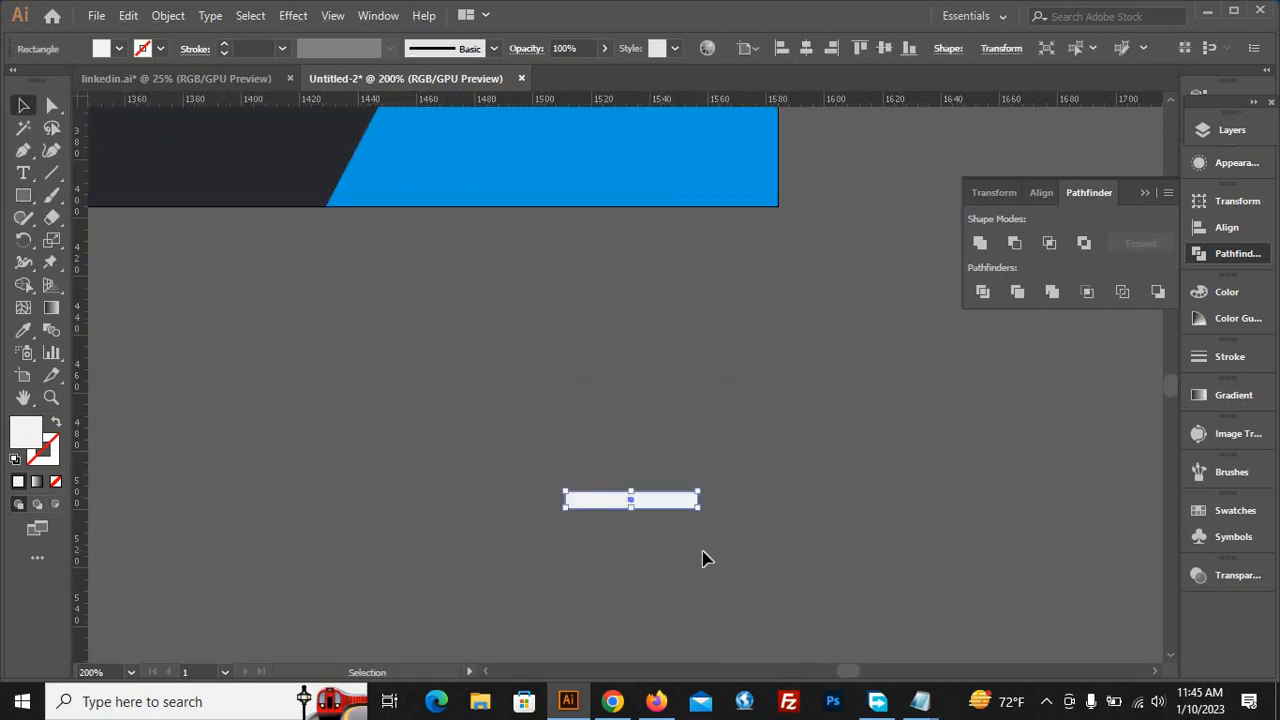
Copy the thin rectangle and paste the copy in front of the original
{"action": "left_click", "coordinate": [96, 16]}
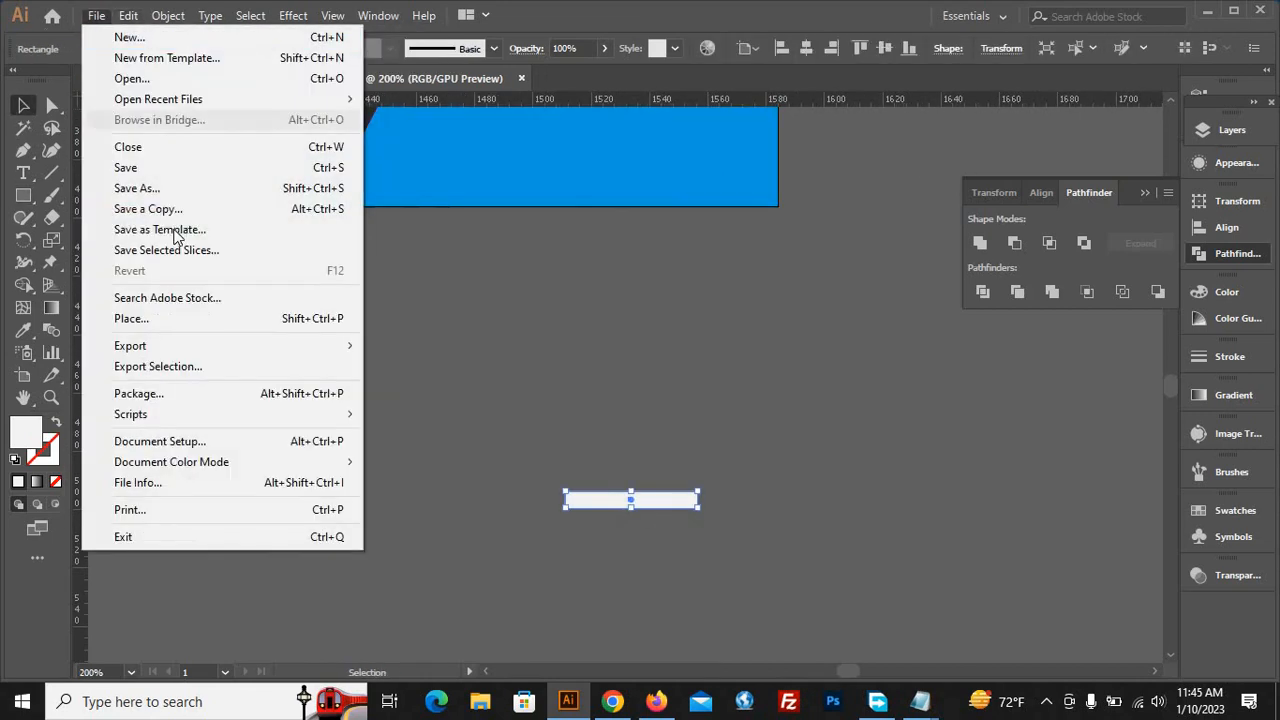
{"action": "left_click", "coordinate": [129, 16]}
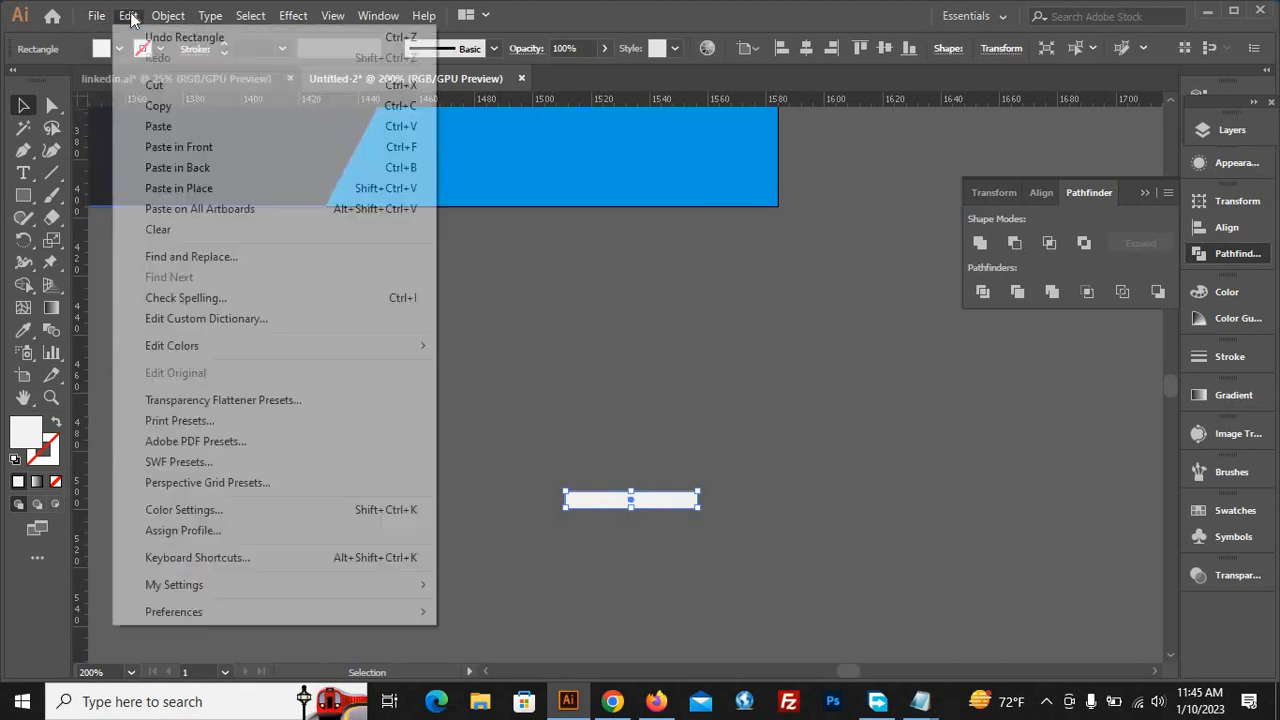
{"action": "left_click", "coordinate": [177, 105]}
{"action": "left_click", "coordinate": [129, 16]}
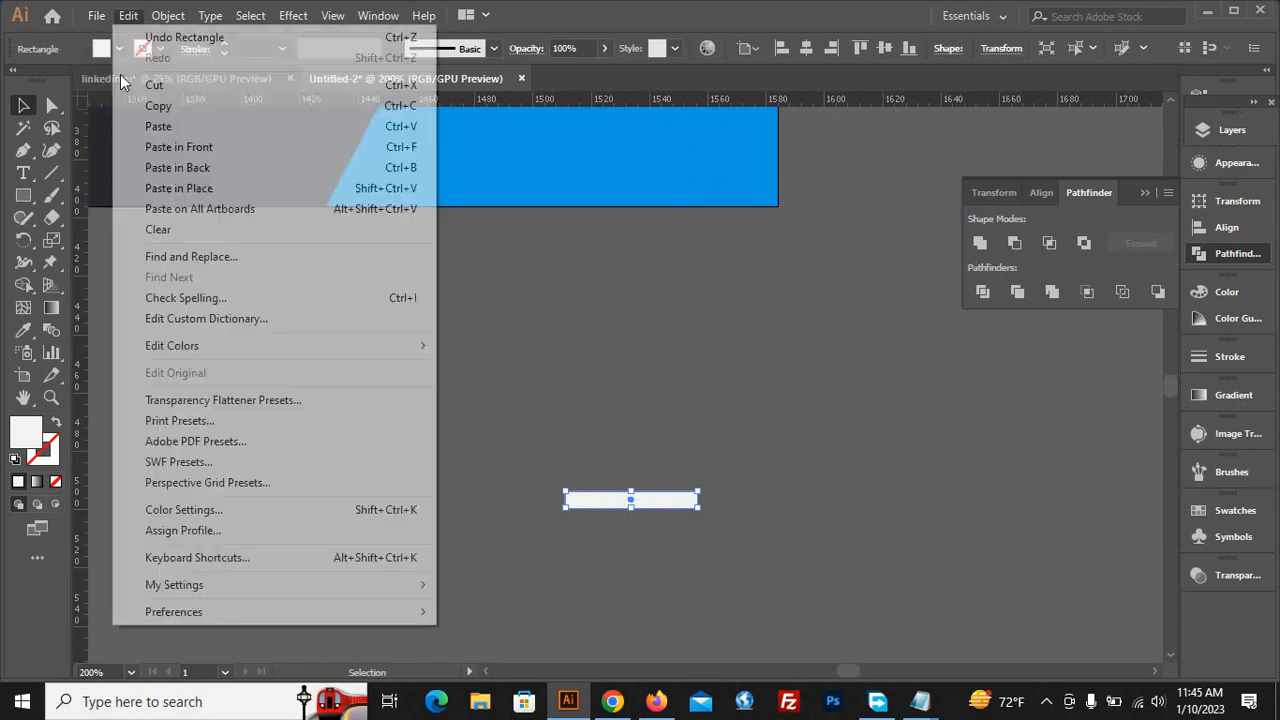
{"action": "left_click", "coordinate": [203, 148]}
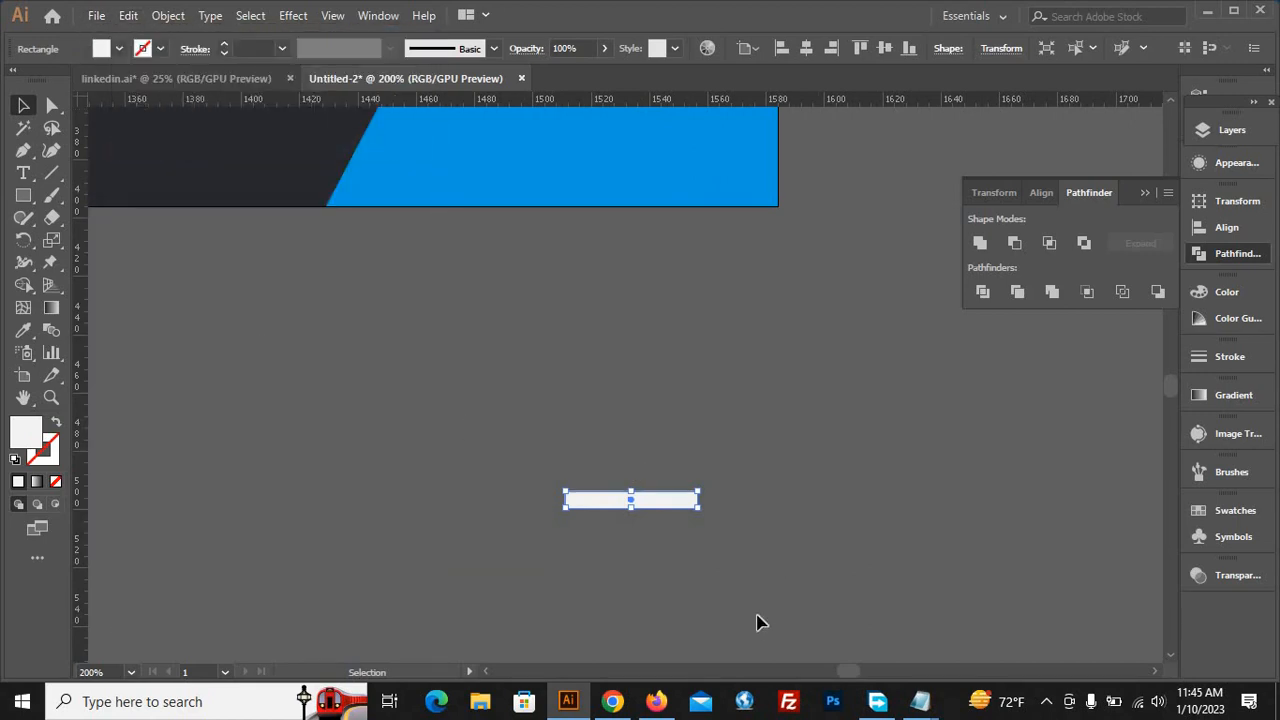
Rotate the front copy of the thin rectangle 90° about its centre so the two bars form a plus
{"action": "left_click_drag", "start_coordinate": [703, 516], "coordinate": [570, 545]}
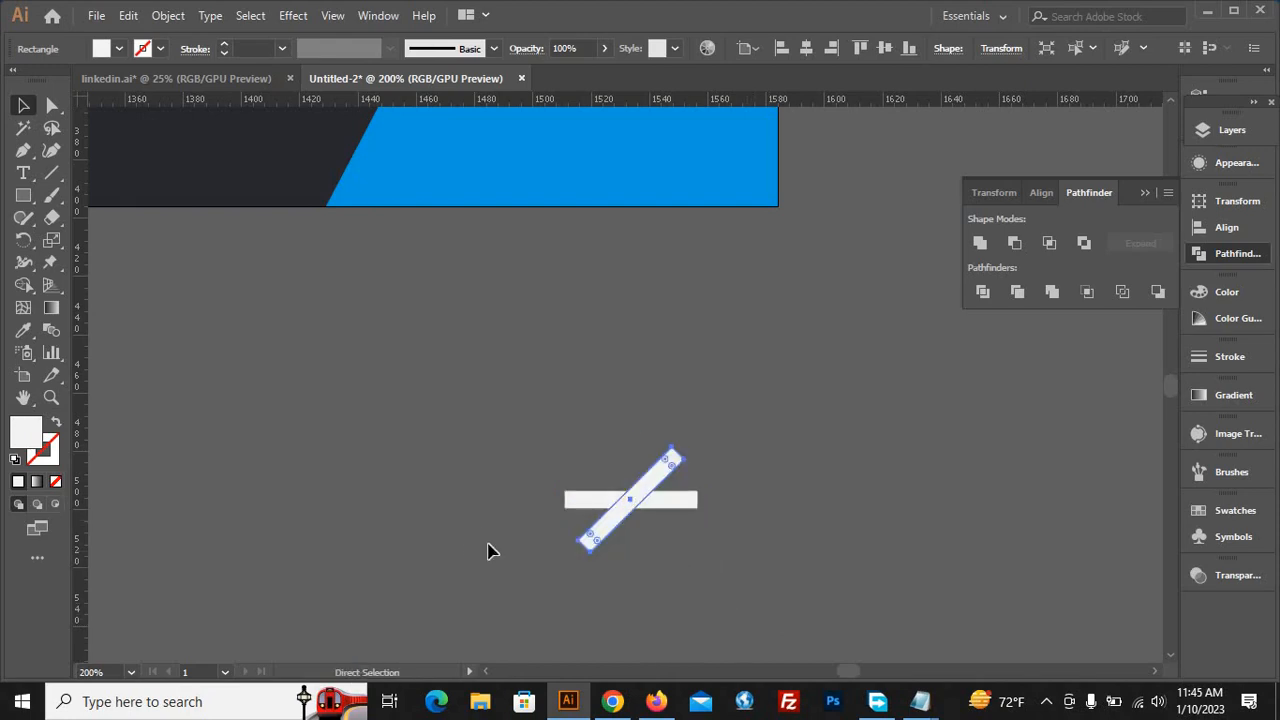
{"action": "key", "text": "ctrl+z"}
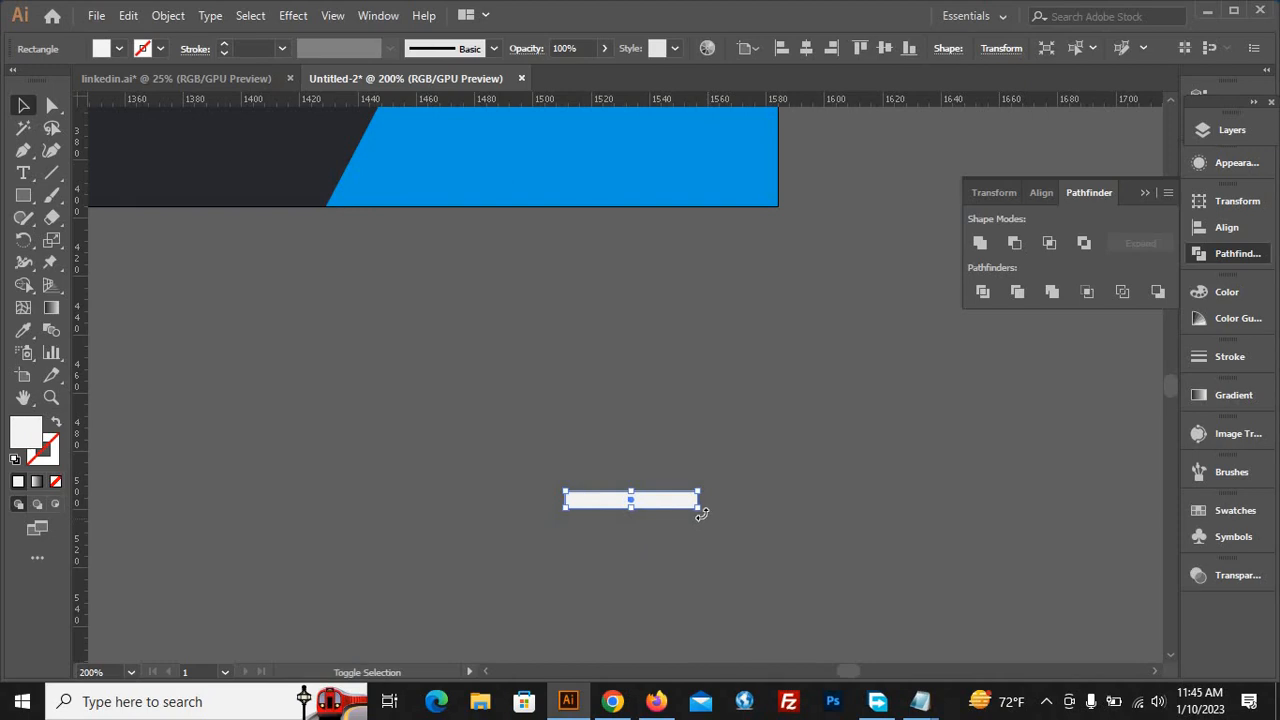
{"action": "left_click_drag", "start_coordinate": [703, 514], "coordinate": [632, 592]}
{"action": "left_click", "coordinate": [535, 471]}
Unite the two crossed bars into a single plus shape with Pathfinder
{"action": "key", "text": "ctrl+a"}
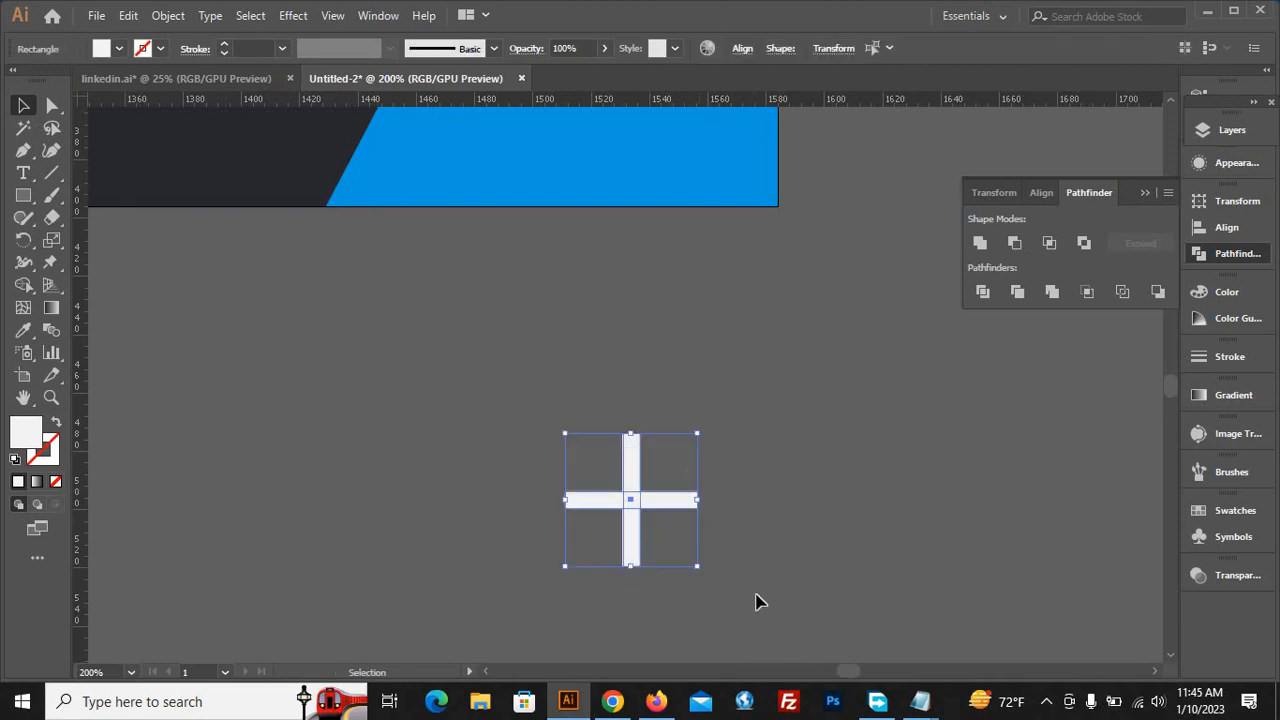
{"action": "left_click", "coordinate": [982, 247]}
{"action": "left_click", "coordinate": [165, 15]}
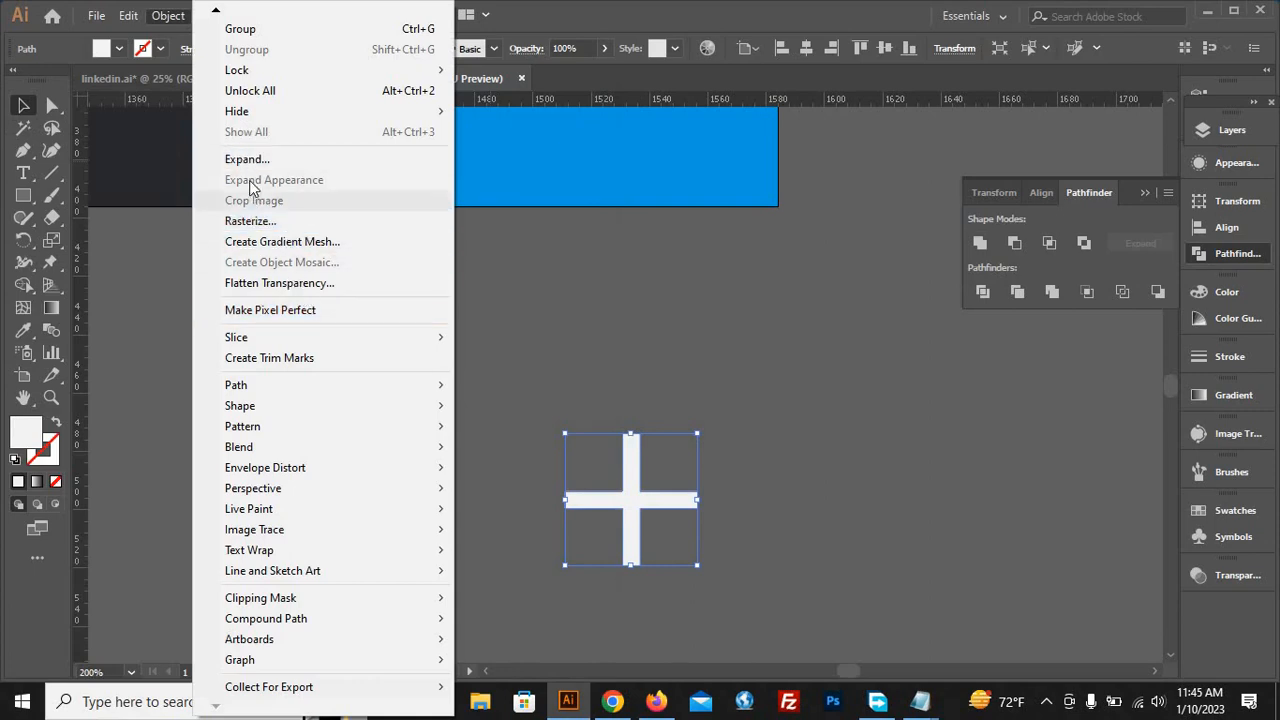
{"action": "left_click", "coordinate": [809, 534]}
Scale the plus shape down proportionally about its centre to about 21 px wide
{"action": "left_click_drag", "start_coordinate": [496, 424], "coordinate": [737, 598]}
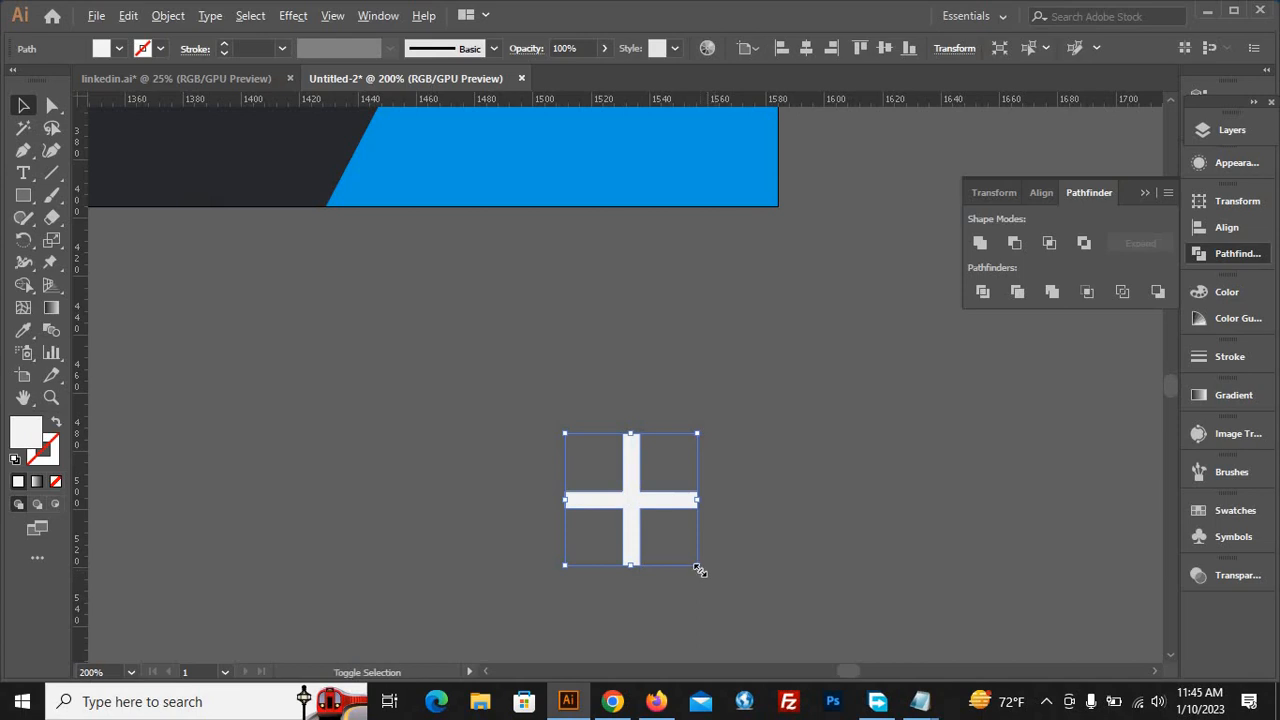
{"action": "left_click_drag", "start_coordinate": [667, 544], "coordinate": [737, 583]}
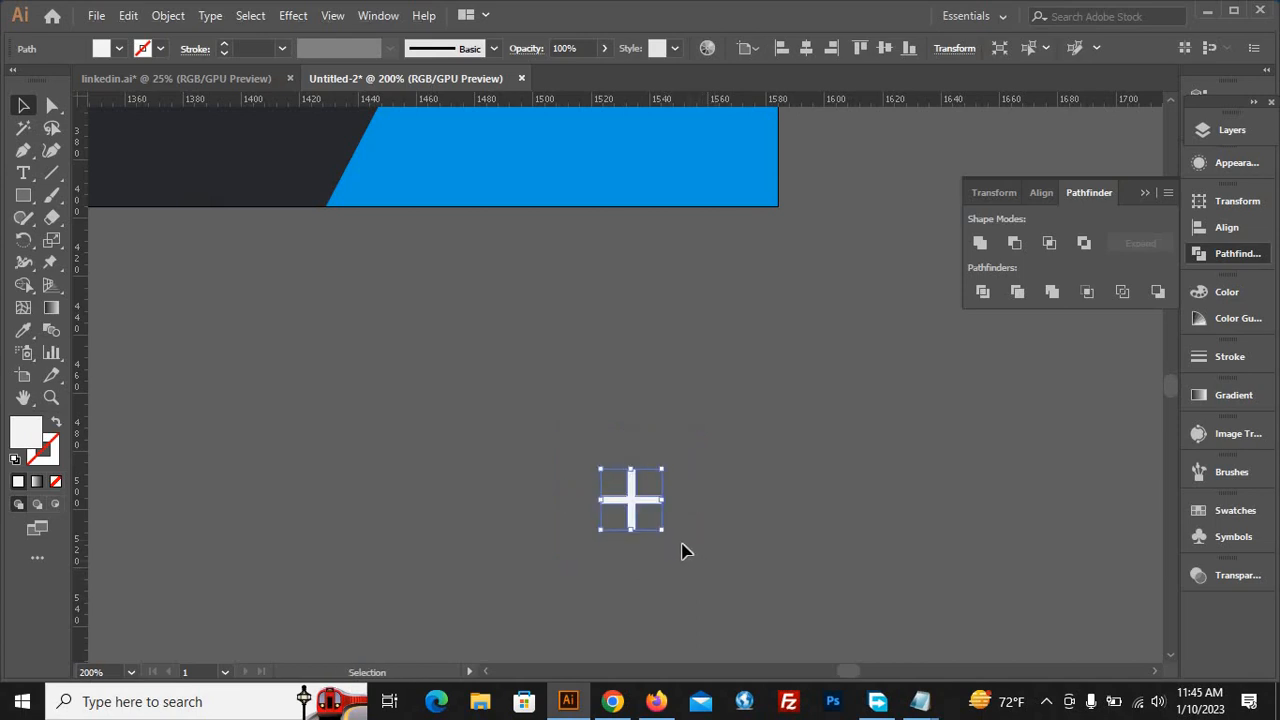
{"action": "left_click", "coordinate": [652, 530]}
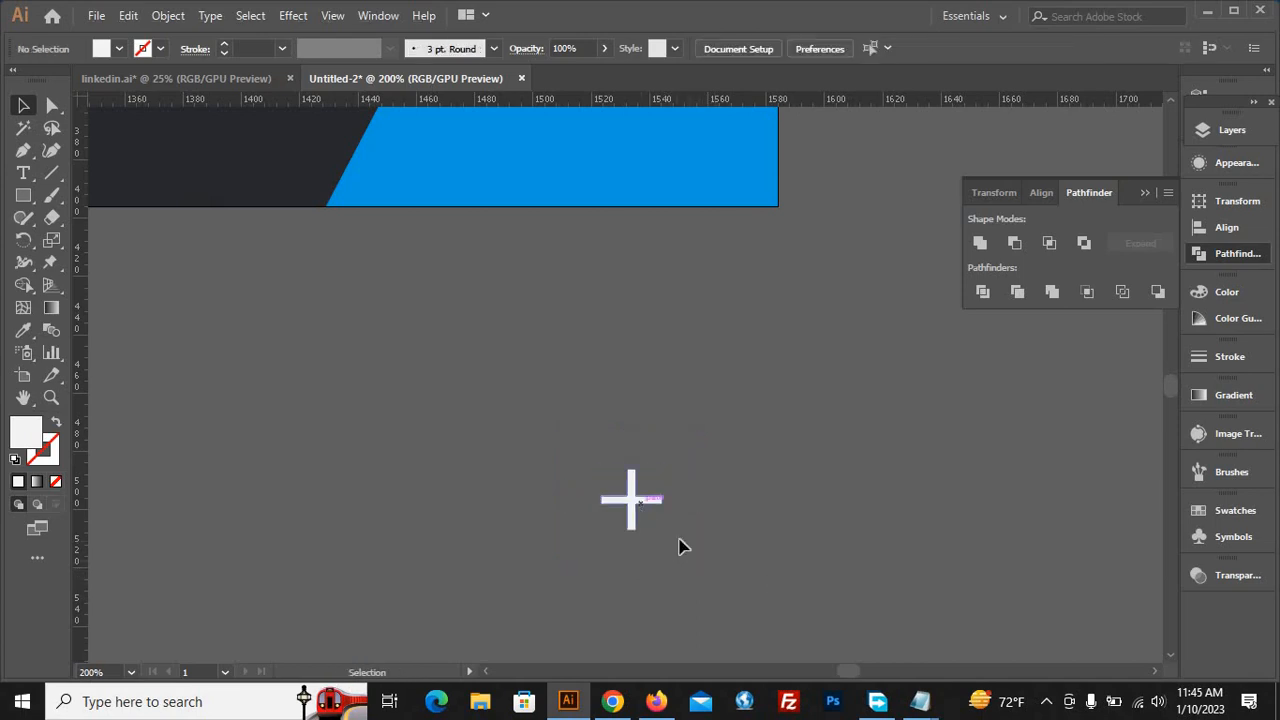
Rotate the small plus shape 45° about its centre to turn it into an X
{"action": "left_click", "coordinate": [641, 503]}
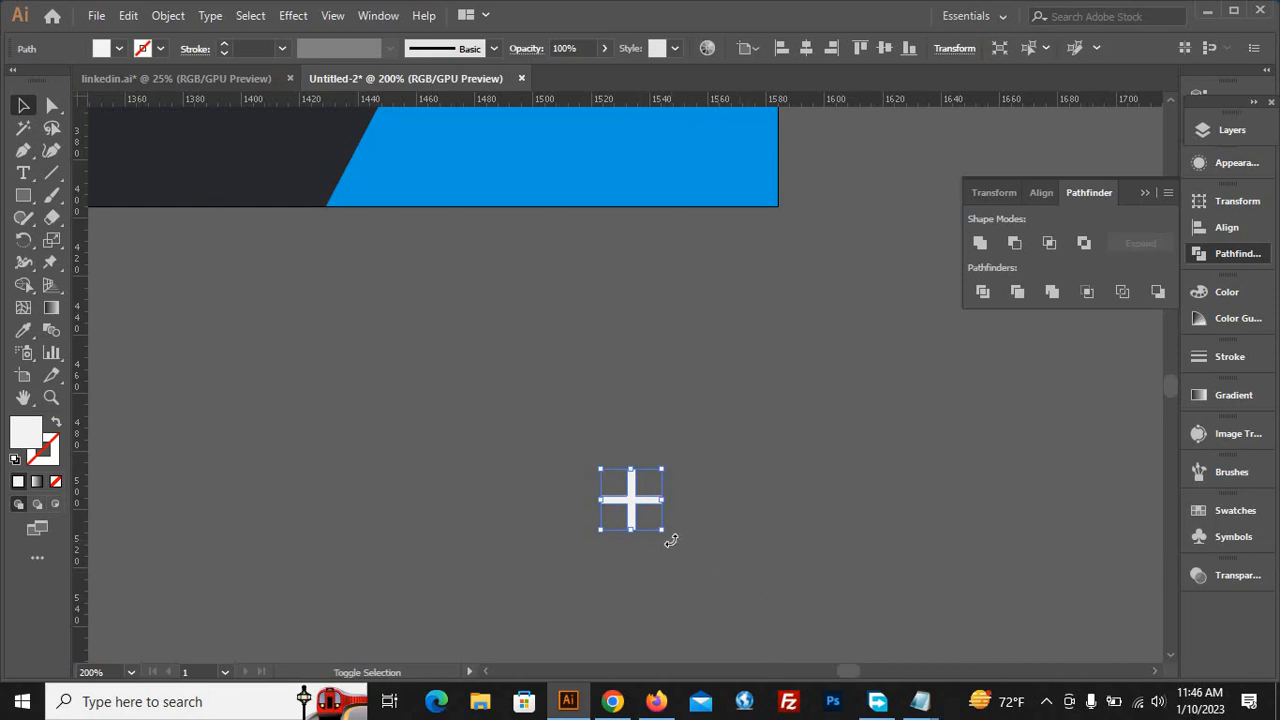
{"action": "left_click_drag", "start_coordinate": [671, 540], "coordinate": [763, 577]}
{"action": "left_click", "coordinate": [763, 577]}
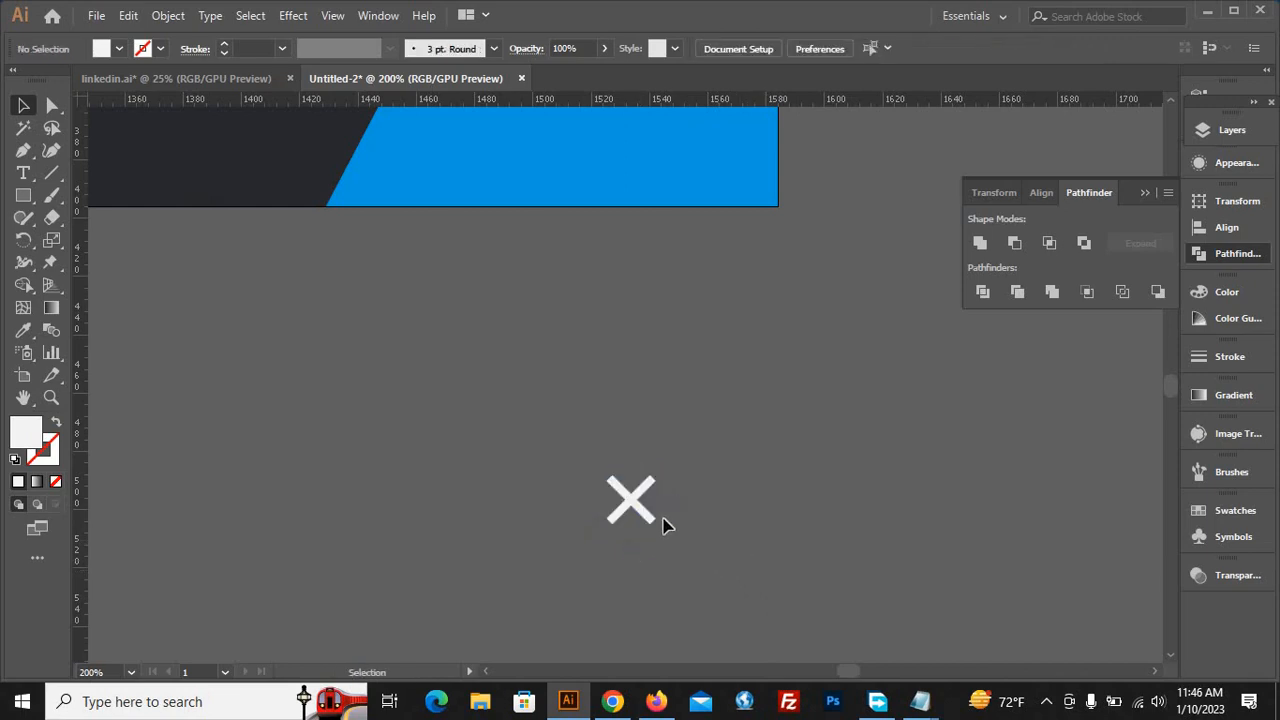
Copy the small white X sideways and repeat the copy twice to make an evenly spaced horizontal row of four
{"action": "left_click_drag", "start_coordinate": [636, 502], "coordinate": [698, 520]}
{"action": "key", "text": "a"}
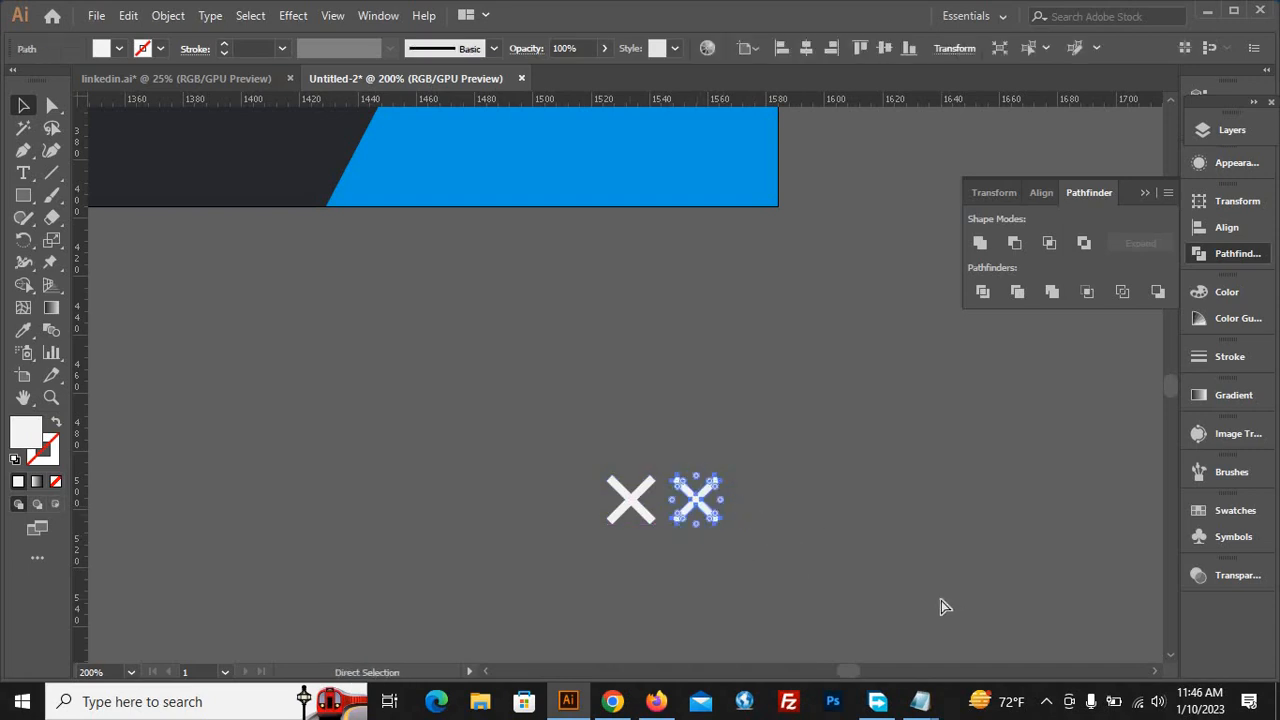
{"action": "key", "text": "ctrl+d"}
{"action": "key", "text": "ctrl+d"}
{"action": "key", "text": "v"}
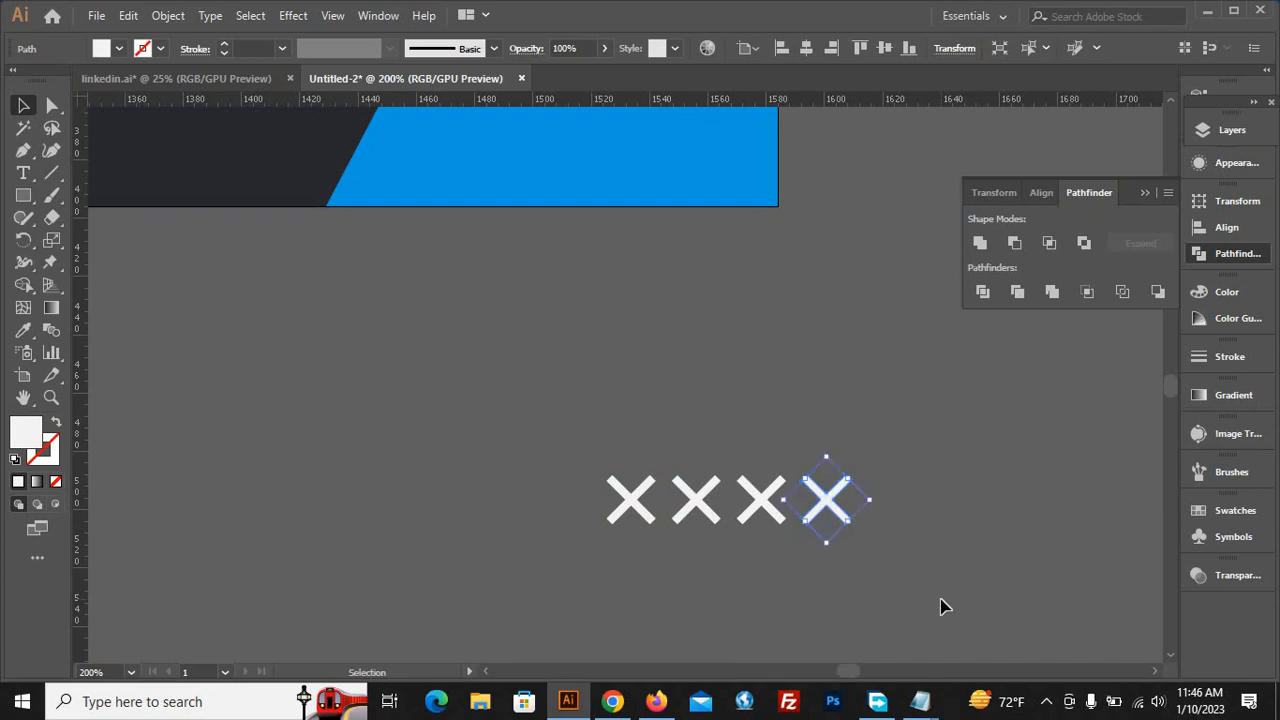
{"action": "left_click", "coordinate": [779, 590]}
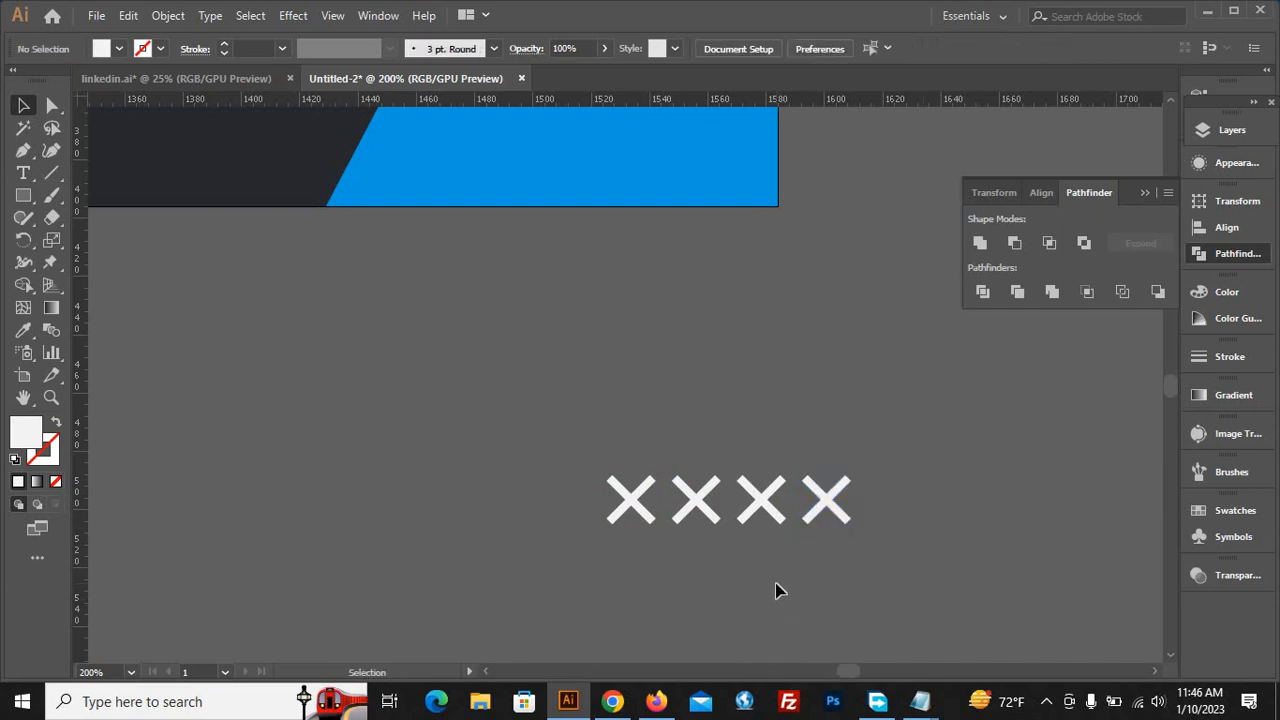
Group the four X shapes into one row
{"action": "left_click_drag", "start_coordinate": [912, 569], "coordinate": [890, 572]}
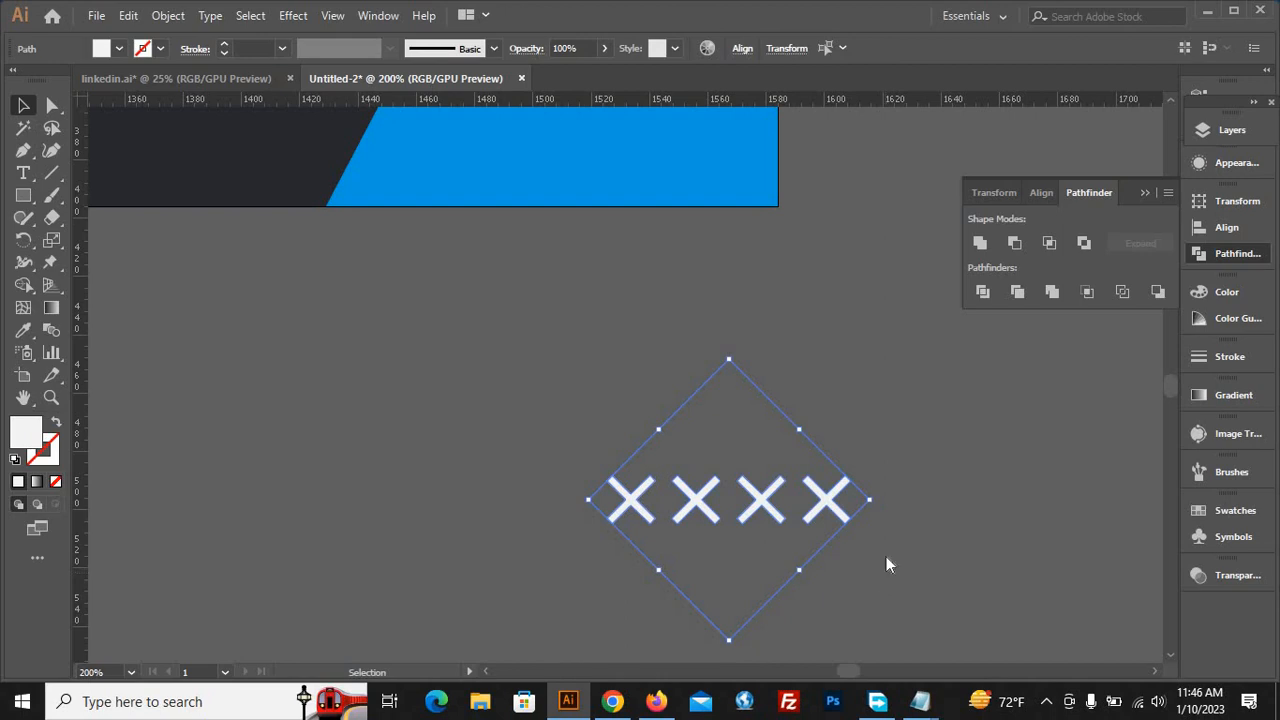
{"action": "right_click", "coordinate": [886, 556]}
{"action": "left_click", "coordinate": [933, 302]}
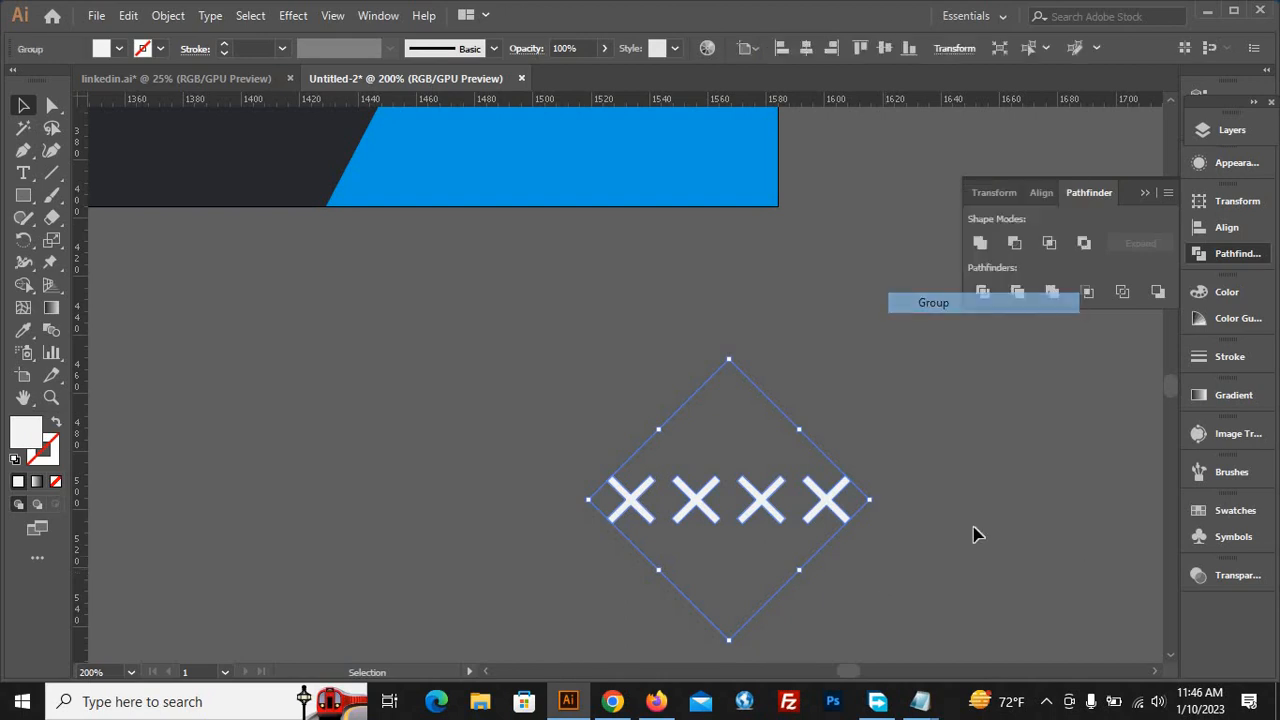
{"action": "left_click", "coordinate": [975, 535]}
Move the grouped X row onto the blue lower-right corner of the new banner
{"action": "scroll", "coordinate": [866, 545], "scroll_direction": "down", "scroll_amount": 2}
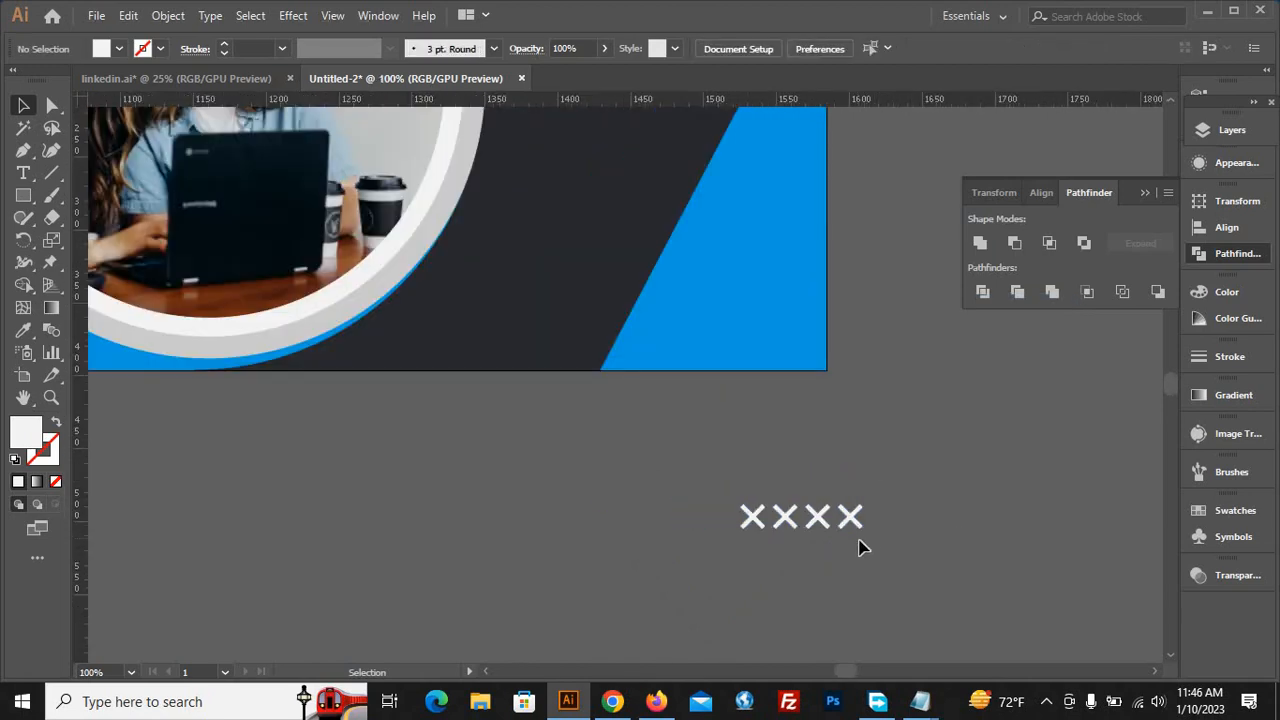
{"action": "scroll", "coordinate": [862, 547], "scroll_direction": "down", "scroll_amount": 2}
{"action": "scroll", "coordinate": [863, 537], "scroll_direction": "up", "scroll_amount": 1}
{"action": "left_click_drag", "start_coordinate": [858, 530], "coordinate": [814, 422]}
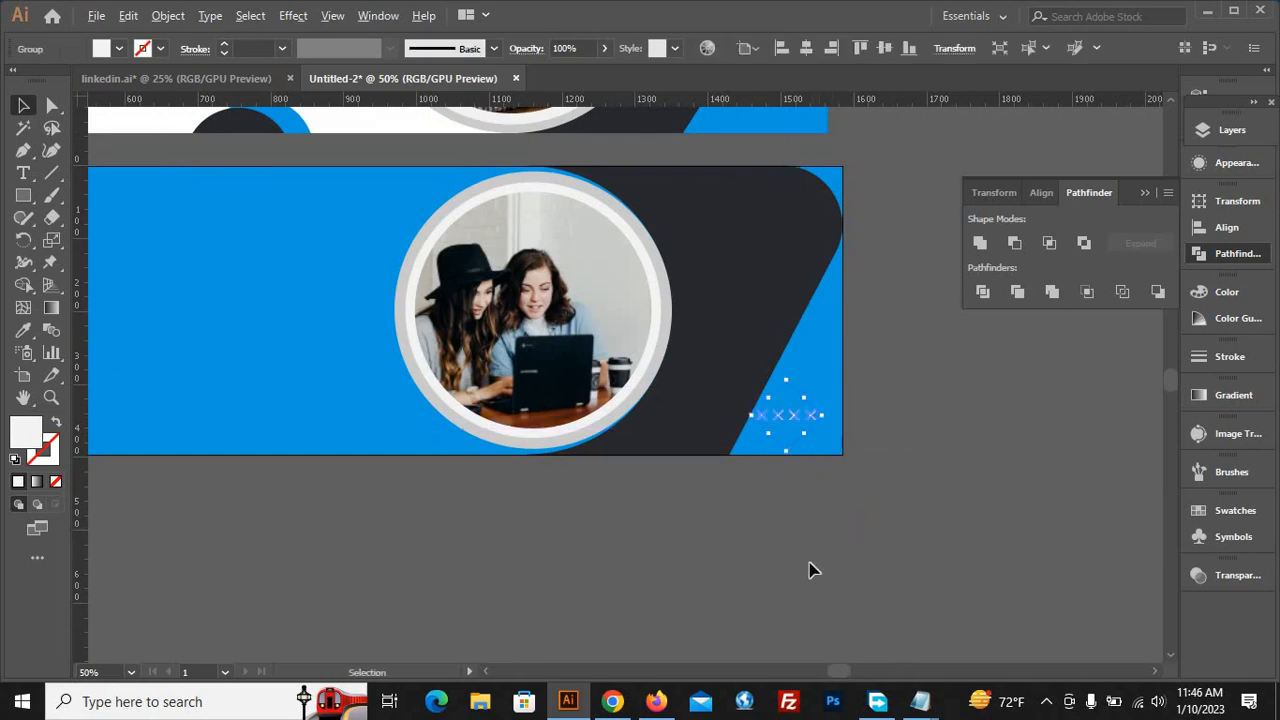
{"action": "scroll", "coordinate": [812, 568], "scroll_direction": "down", "scroll_amount": 1}
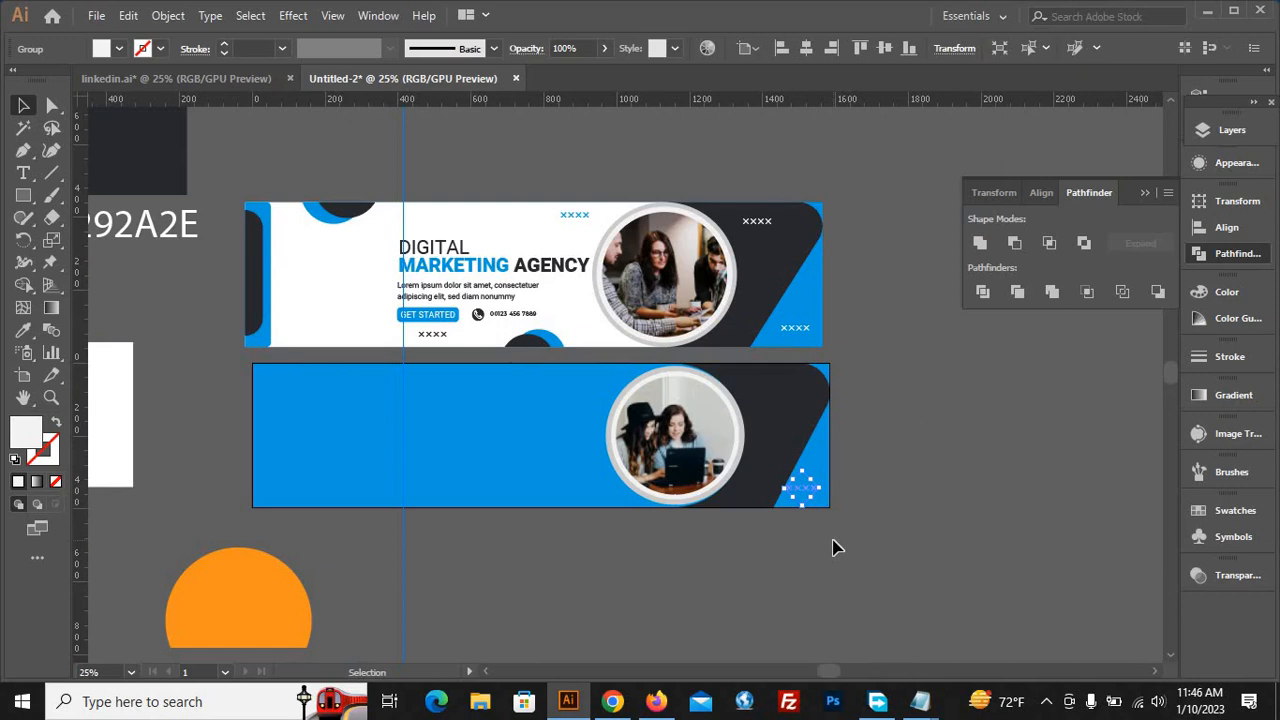
{"action": "left_click", "coordinate": [850, 543]}
{"action": "scroll", "coordinate": [826, 491], "scroll_direction": "up", "scroll_amount": 1}
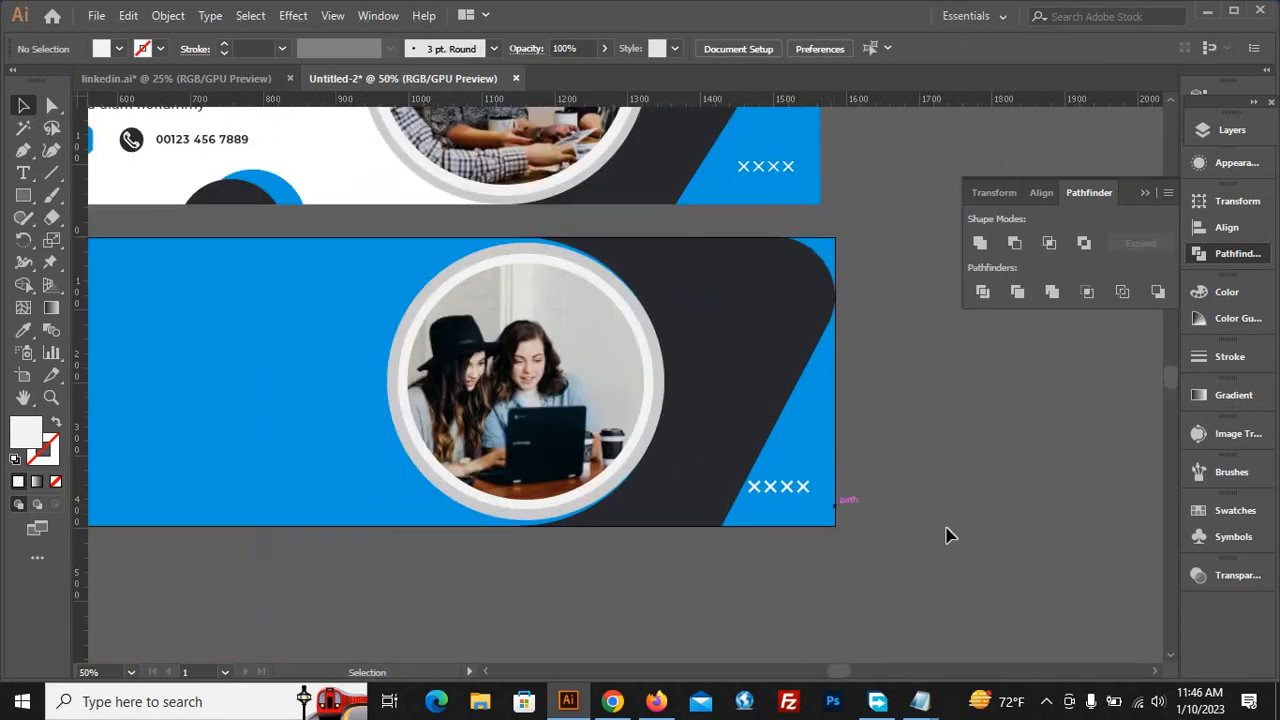
Place a copy of the X row on the dark shape near the banner's upper right, matching the reference design
{"action": "scroll", "coordinate": [924, 544], "scroll_direction": "down", "scroll_amount": 1}
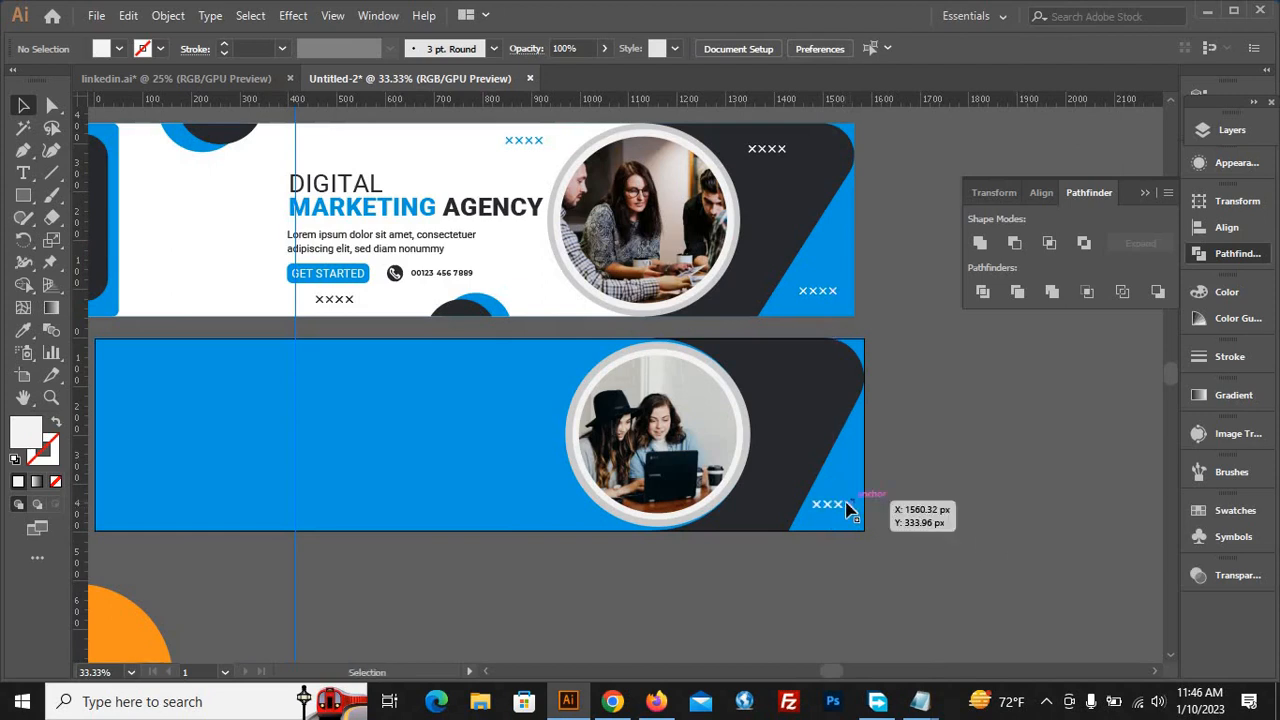
{"action": "left_click_drag", "start_coordinate": [846, 503], "coordinate": [793, 379]}
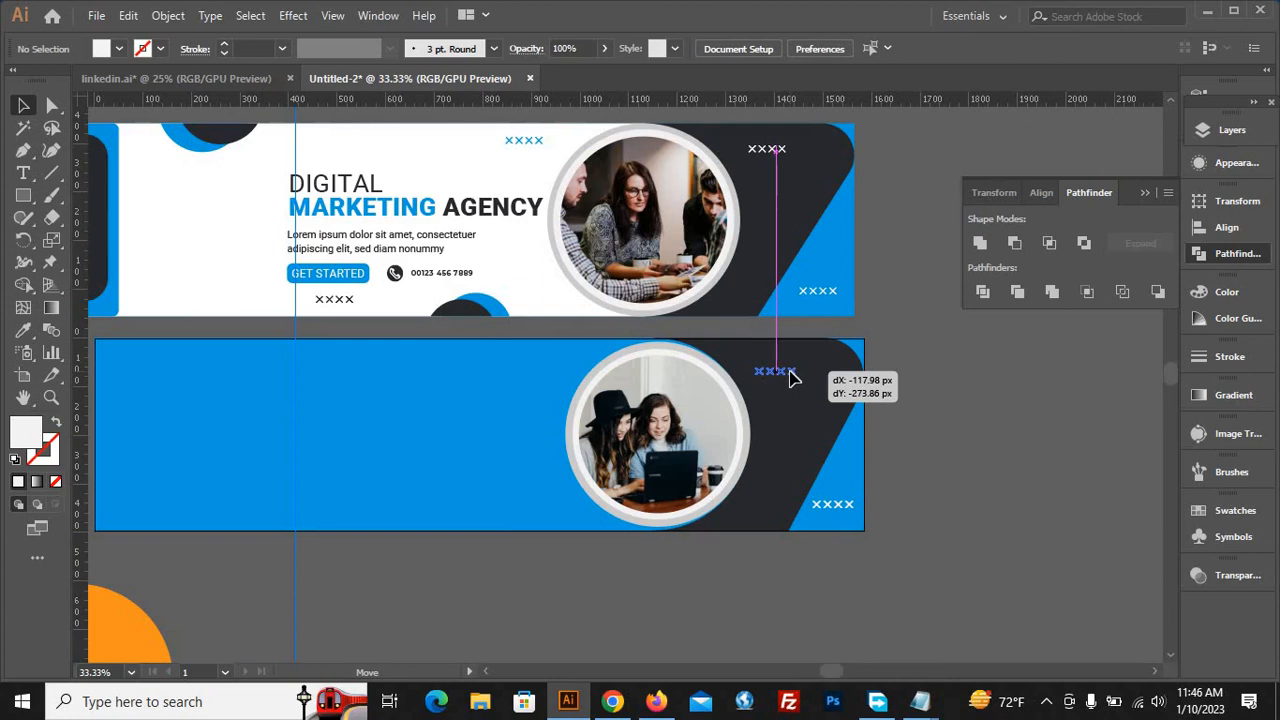
{"action": "left_click_drag", "start_coordinate": [917, 458], "coordinate": [917, 458]}
{"action": "left_click", "coordinate": [988, 537]}
Recolour the banner's blue background rectangle white by sampling the reference design's background with the Eyedropper
{"action": "scroll", "coordinate": [1000, 535], "scroll_direction": "down", "scroll_amount": 2}
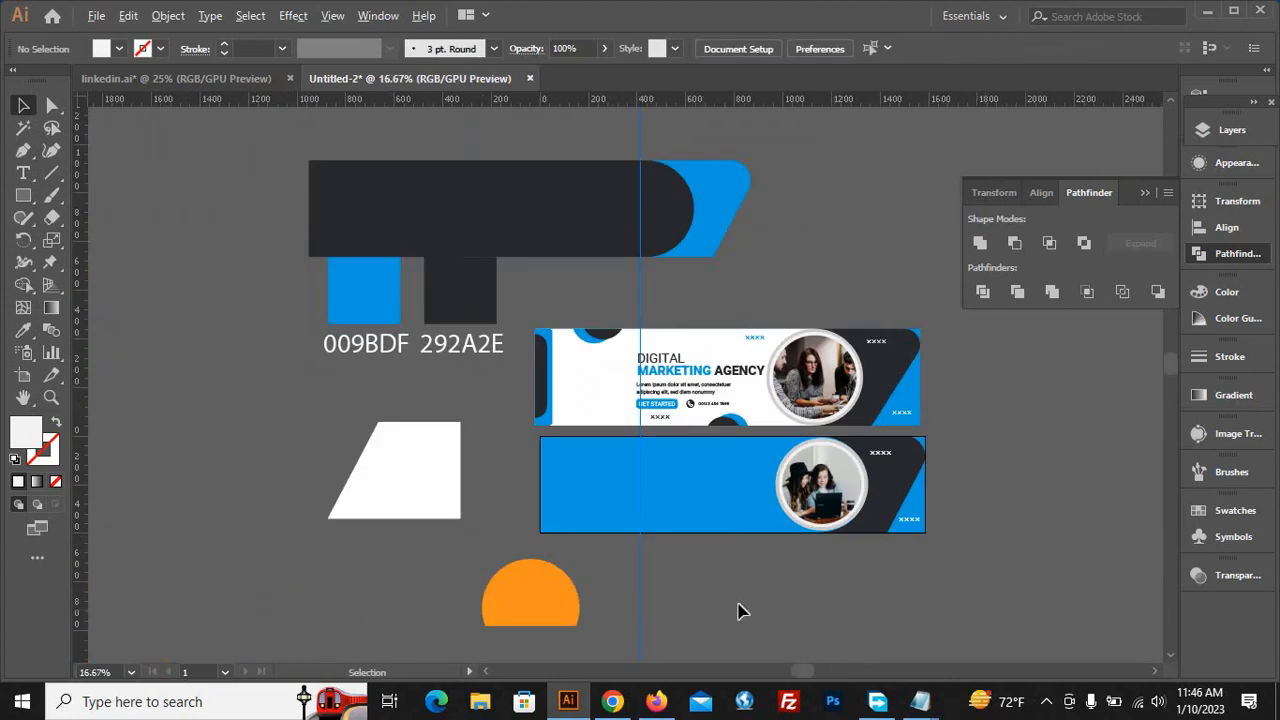
{"action": "scroll", "coordinate": [735, 615], "scroll_direction": "up", "scroll_amount": 2}
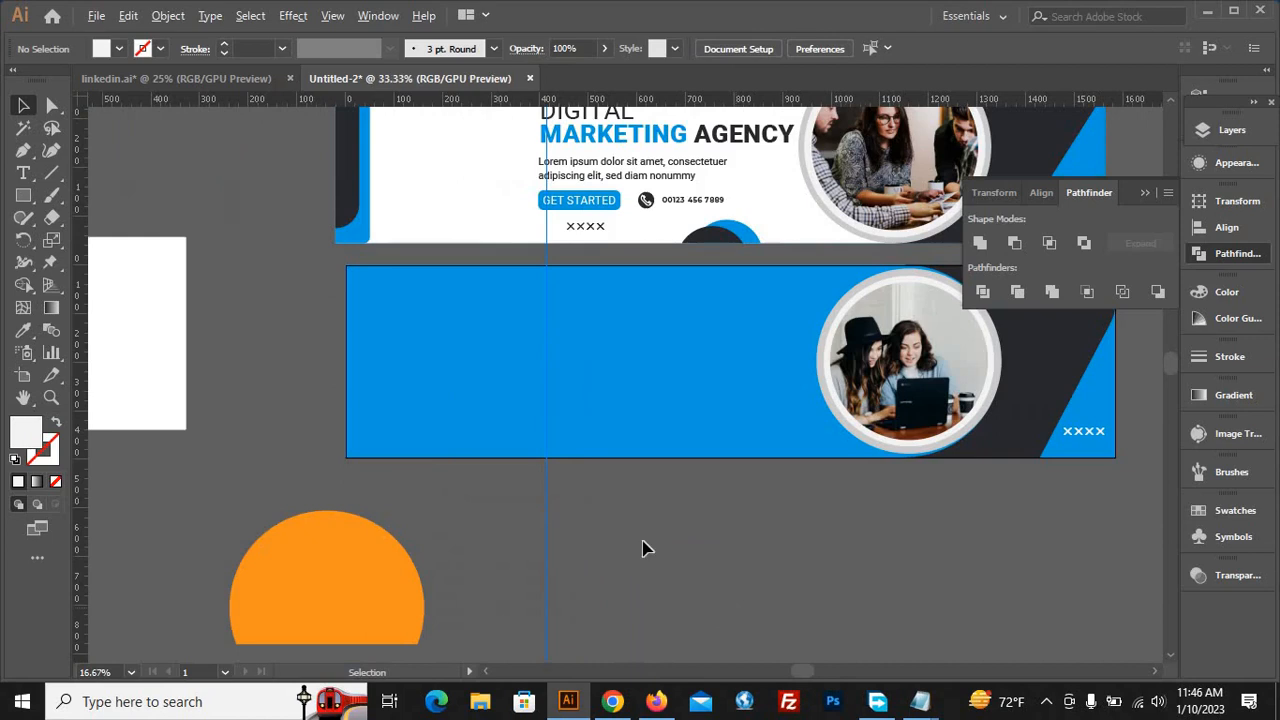
{"action": "left_click", "coordinate": [584, 437]}
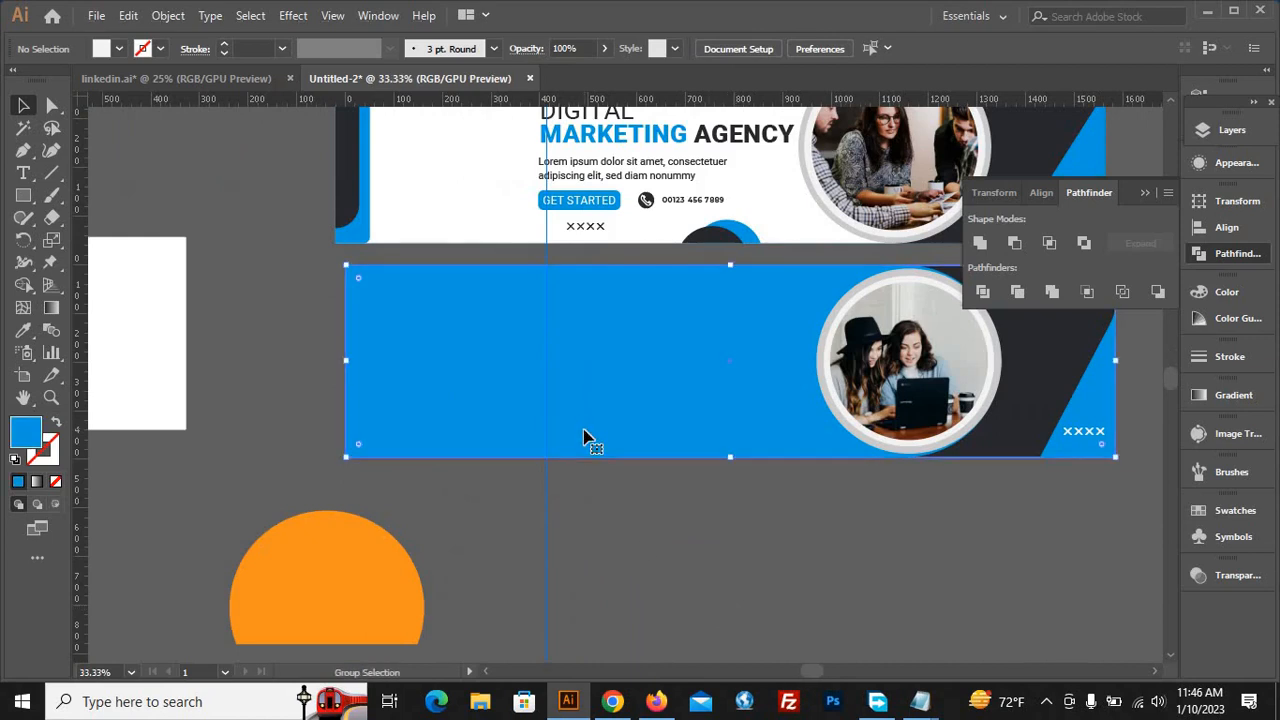
{"action": "left_click", "coordinate": [23, 331]}
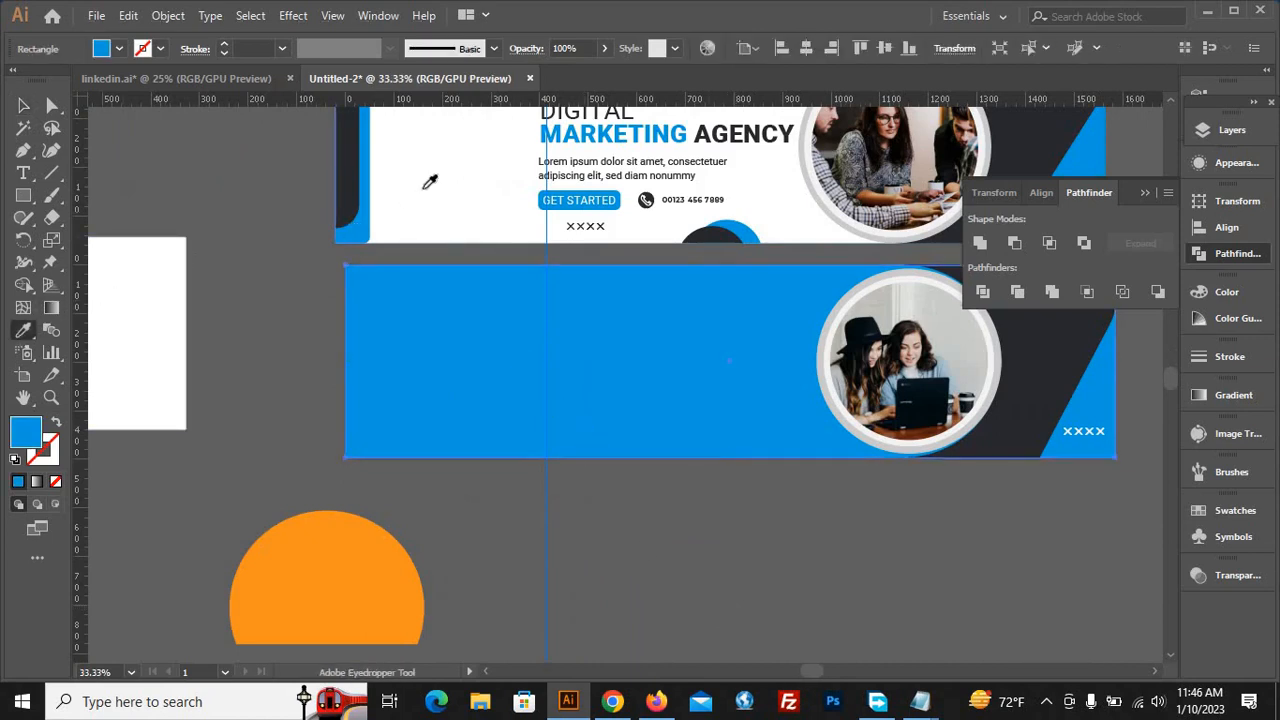
{"action": "left_click", "coordinate": [429, 186]}
{"action": "left_click", "coordinate": [23, 104]}
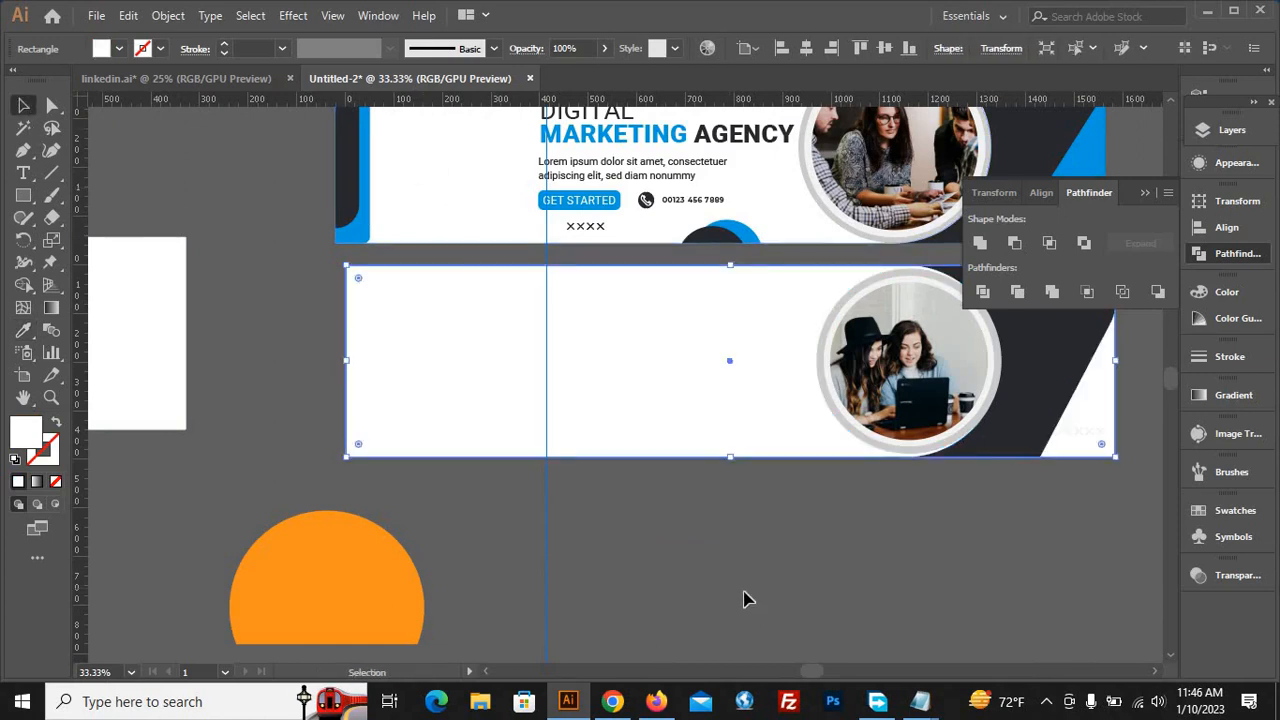
{"action": "left_click", "coordinate": [588, 519]}
Draw a circle about 155 px in diameter on the empty canvas below the banner with the Ellipse tool
{"action": "scroll", "coordinate": [638, 524], "scroll_direction": "down", "scroll_amount": 1}
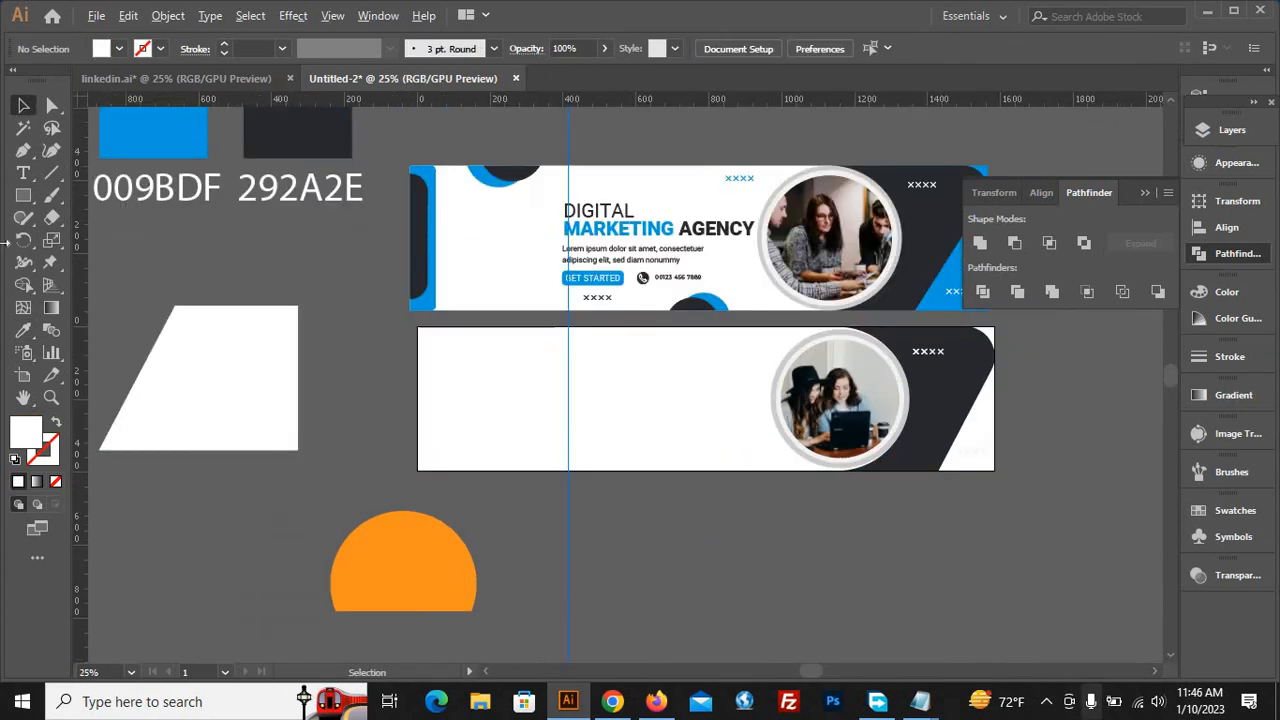
{"action": "scroll", "coordinate": [617, 527], "scroll_direction": "down", "scroll_amount": 1}
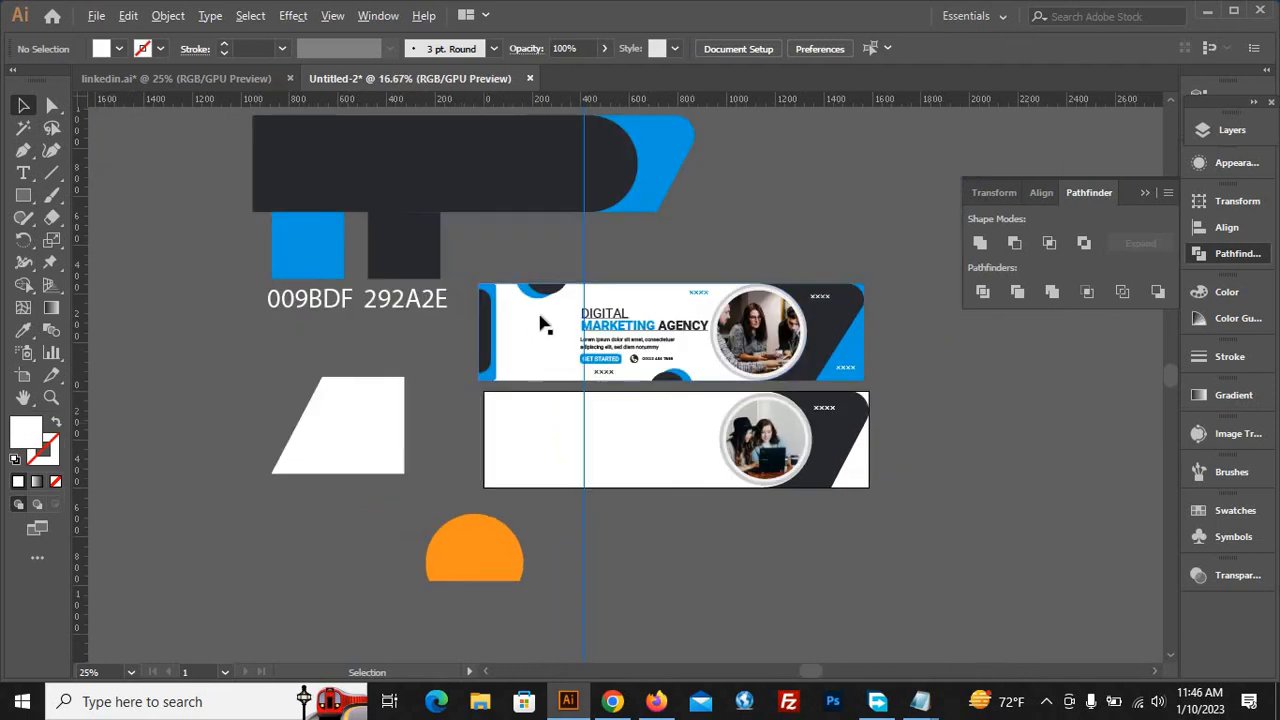
{"action": "scroll", "coordinate": [510, 316], "scroll_direction": "up", "scroll_amount": 2}
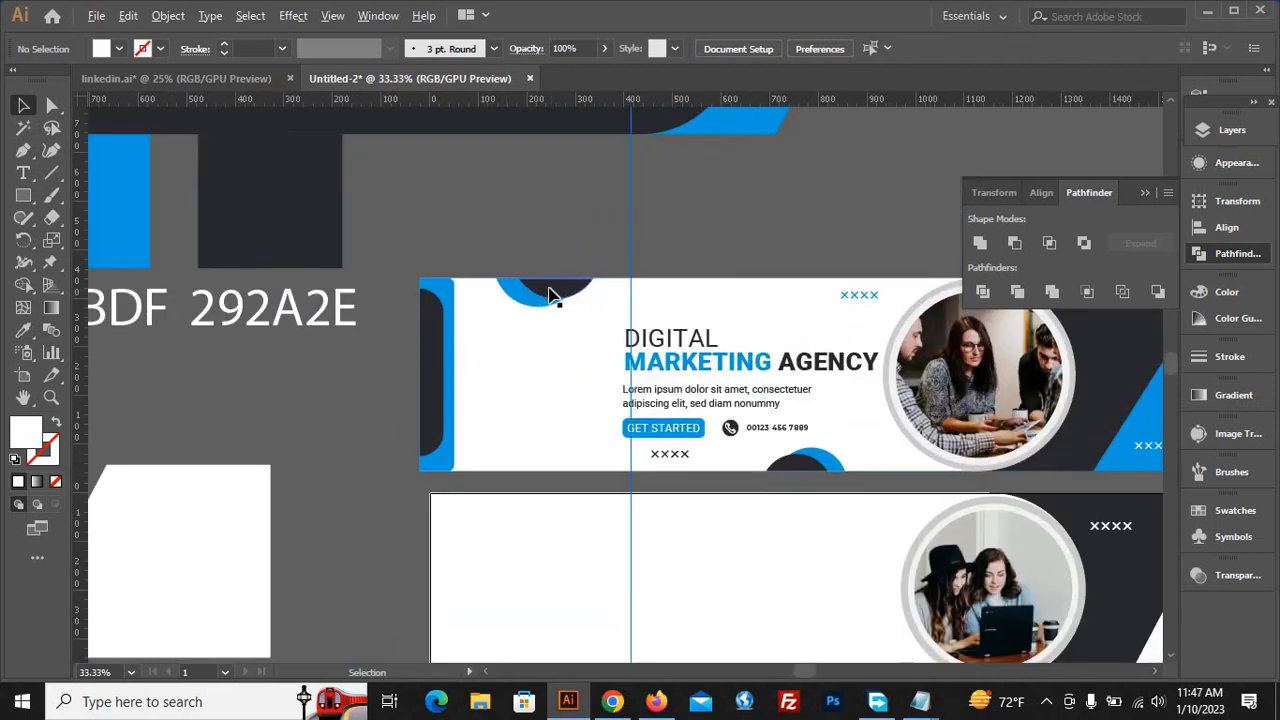
{"action": "scroll", "coordinate": [523, 225], "scroll_direction": "down", "scroll_amount": 3}
{"action": "scroll", "coordinate": [630, 448], "scroll_direction": "up", "scroll_amount": 2}
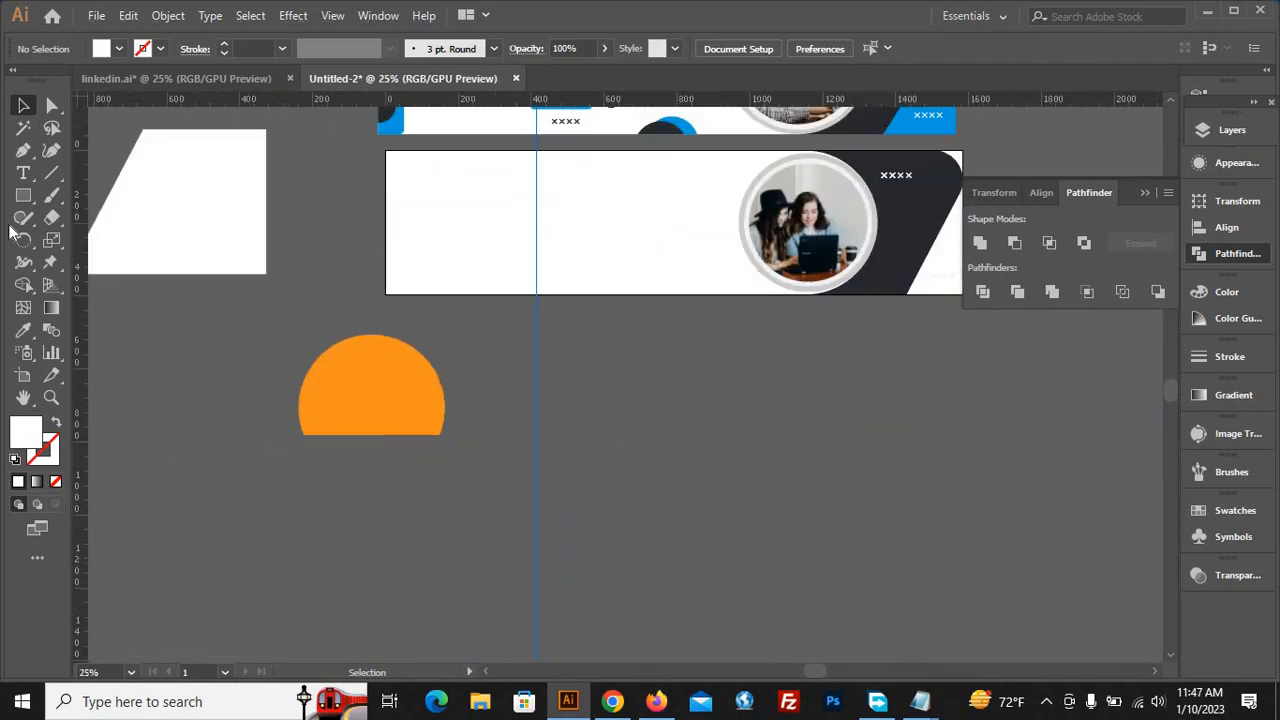
{"action": "left_click_drag", "start_coordinate": [23, 195], "coordinate": [108, 245]}
{"action": "left_click_drag", "start_coordinate": [680, 438], "coordinate": [737, 494]}
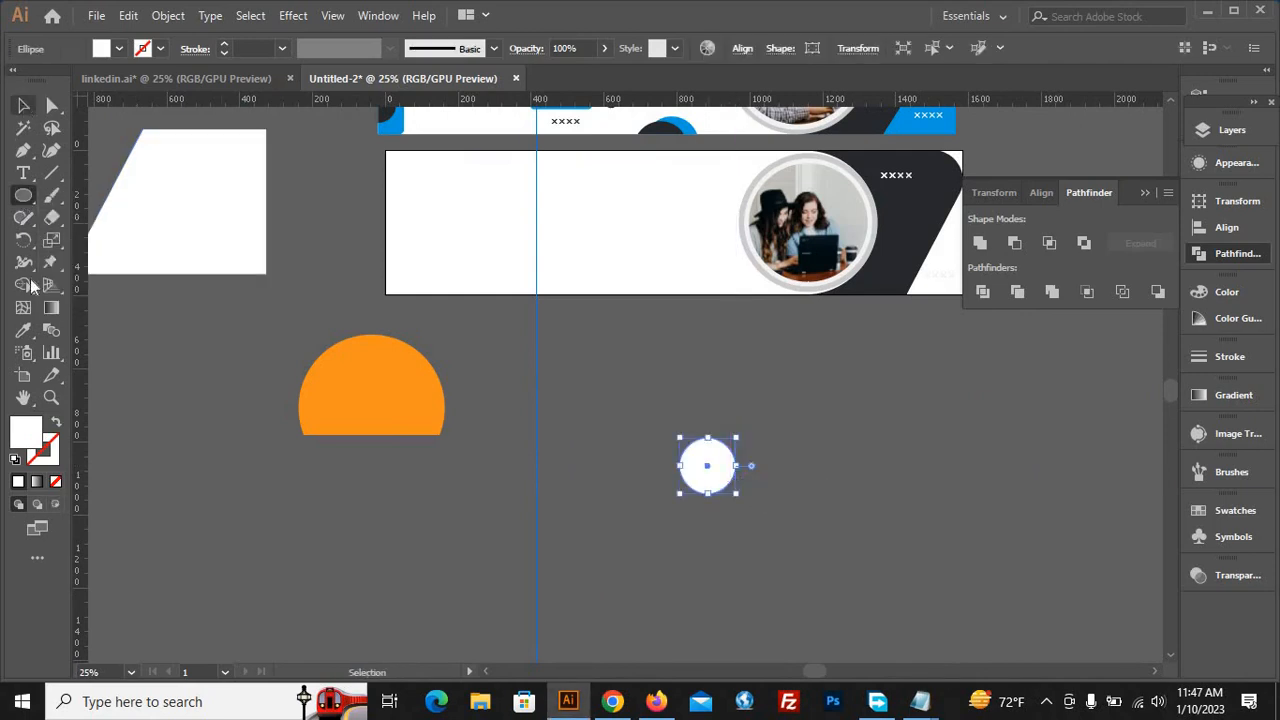
Fill the new circle with the blue sampled from the reference design's lower-right corner
{"action": "left_click", "coordinate": [23, 330]}
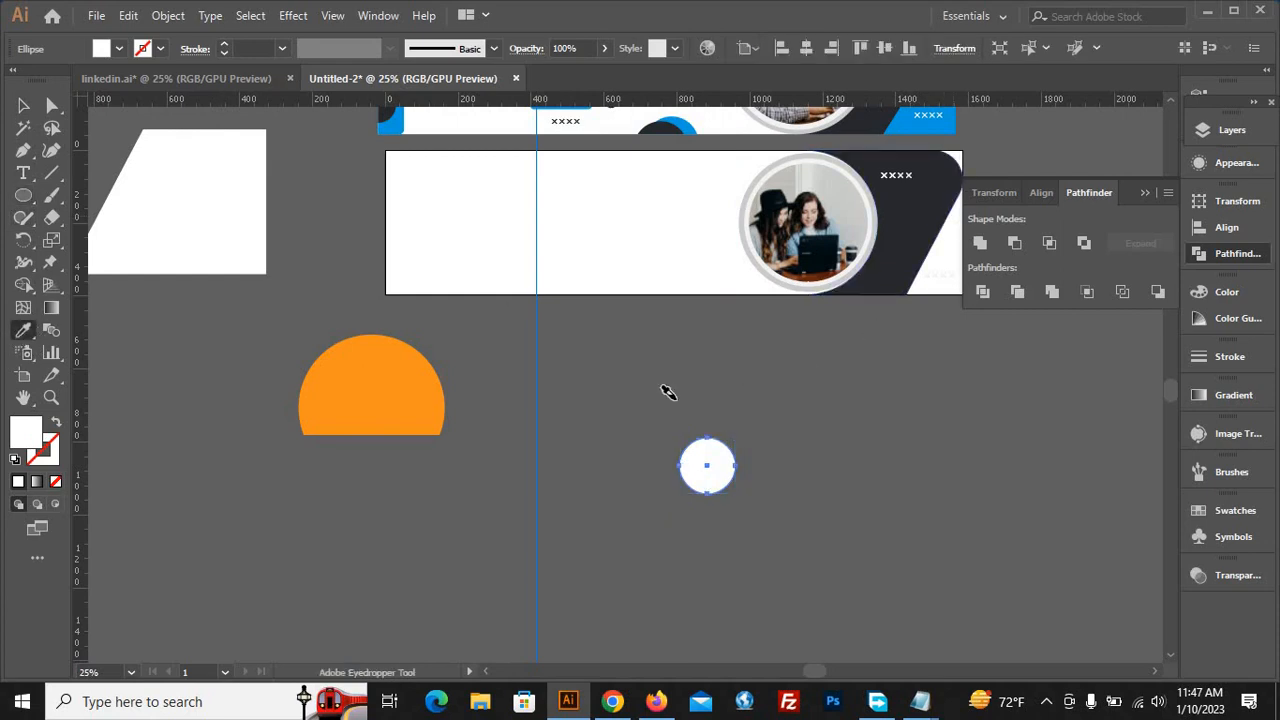
{"action": "scroll", "coordinate": [670, 405], "scroll_direction": "down", "scroll_amount": 1}
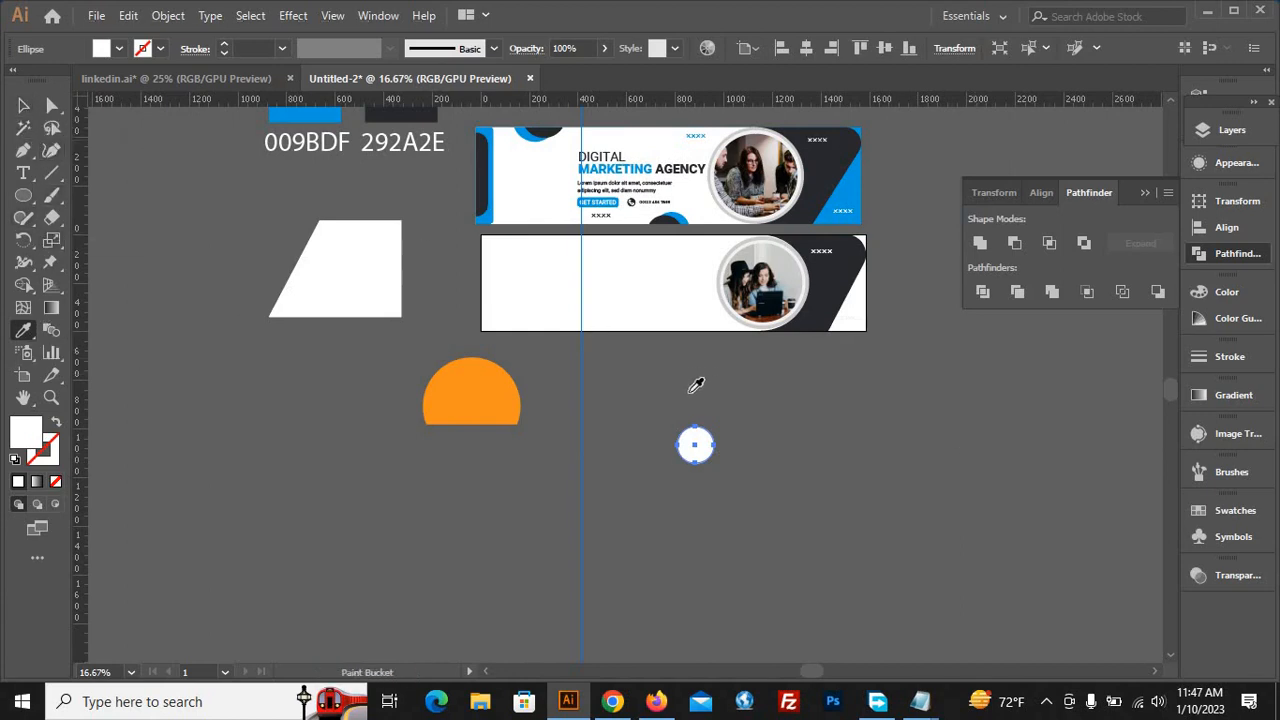
{"action": "left_click", "coordinate": [856, 190]}
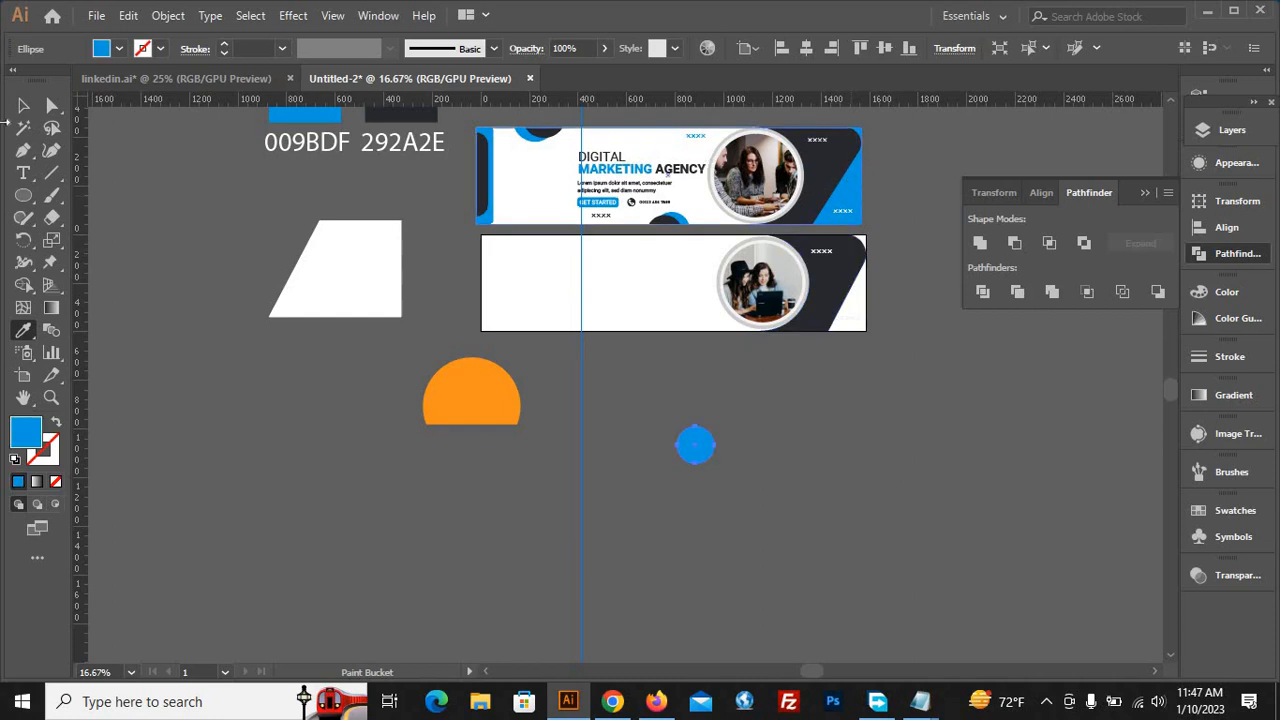
{"action": "left_click", "coordinate": [23, 105]}
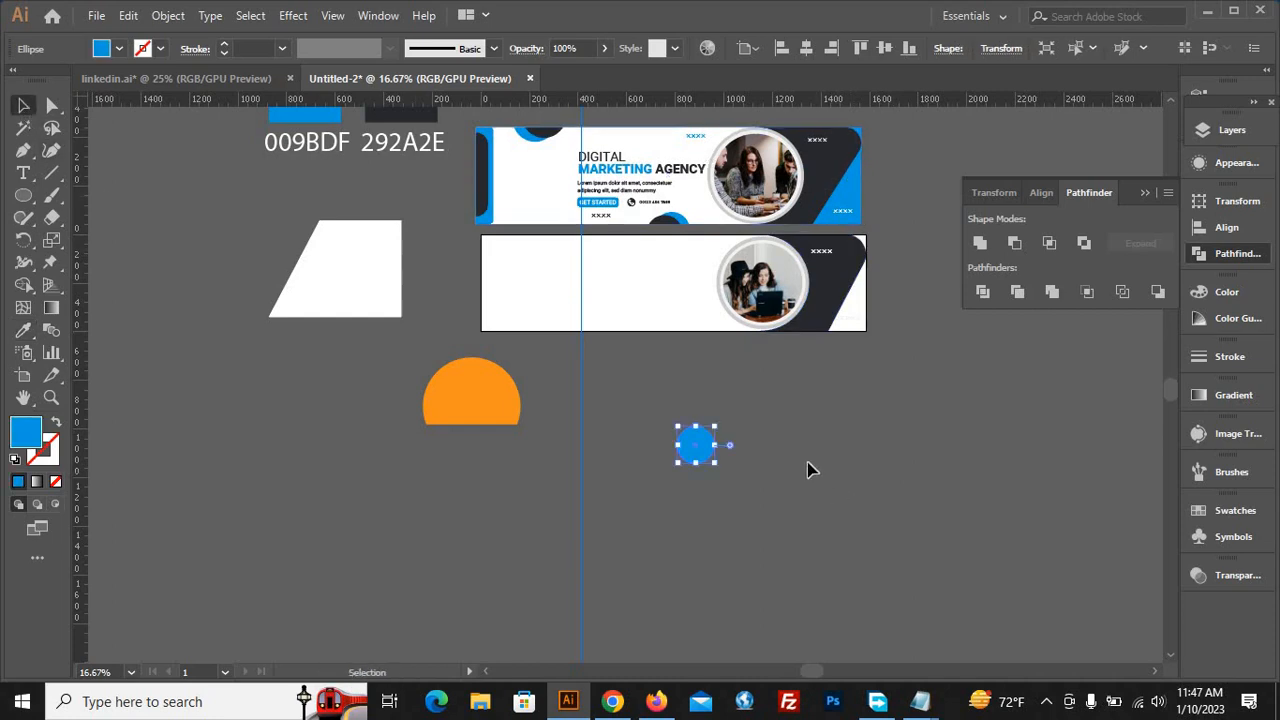
{"action": "left_click", "coordinate": [790, 432]}
{"action": "scroll", "coordinate": [789, 431], "scroll_direction": "up", "scroll_amount": 2}
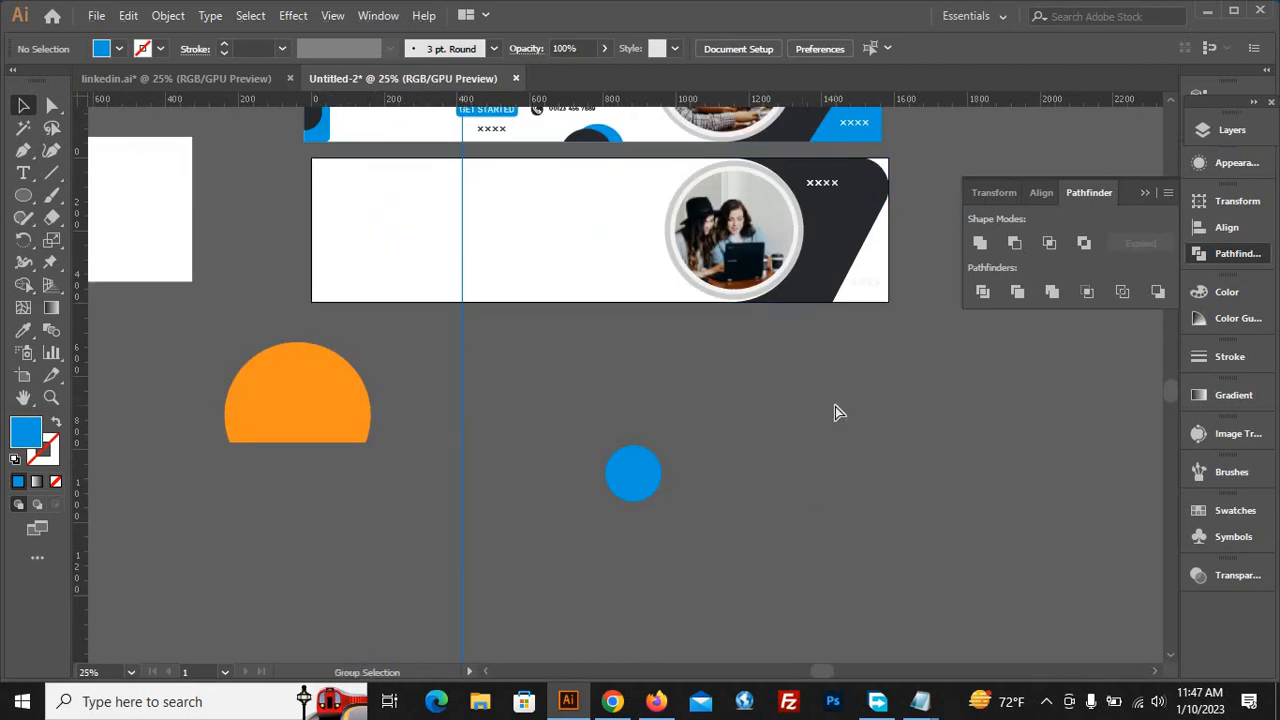
{"action": "left_click", "coordinate": [882, 278]}
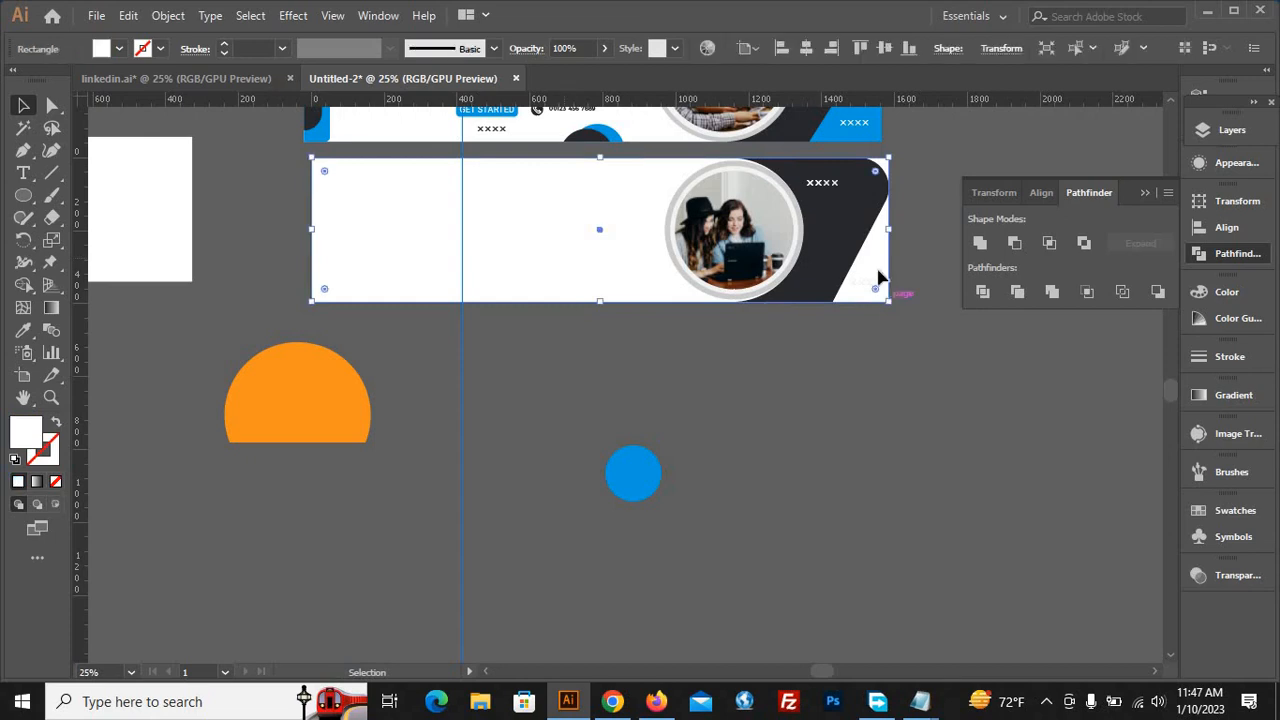
{"action": "left_click", "coordinate": [838, 258], "text": "shift"}
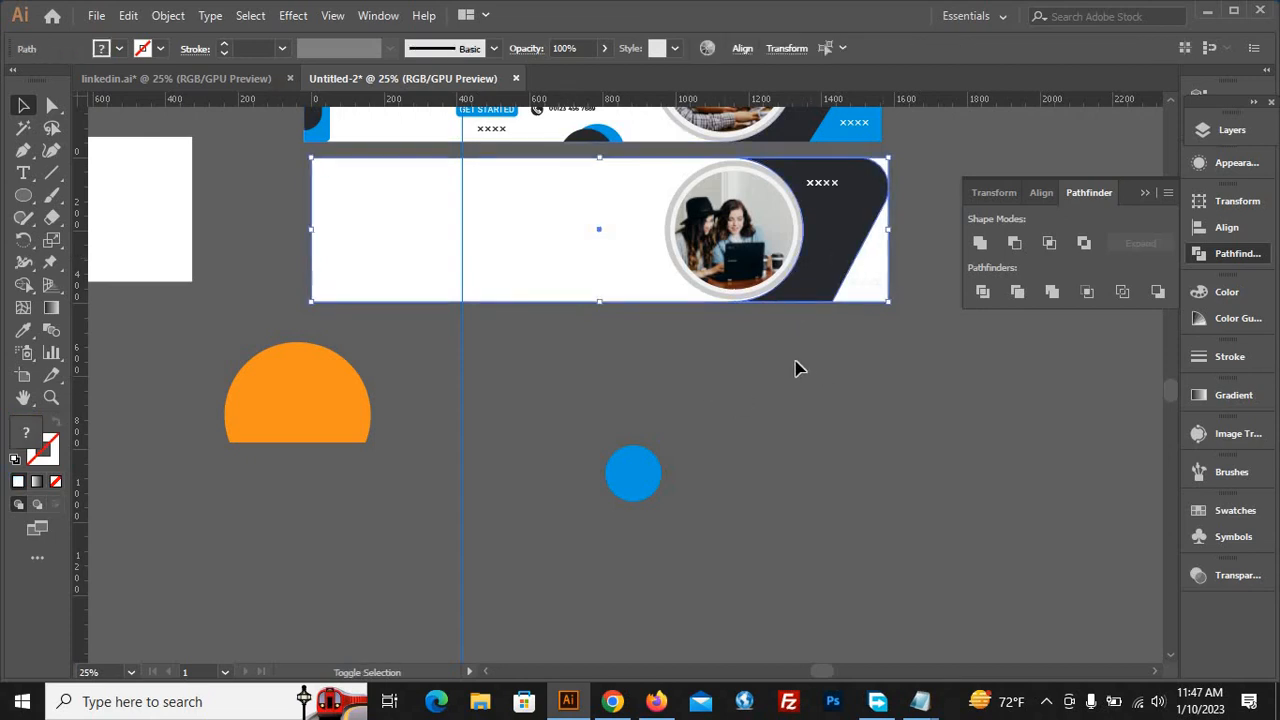
{"action": "left_click_drag", "start_coordinate": [468, 268], "coordinate": [465, 381]}
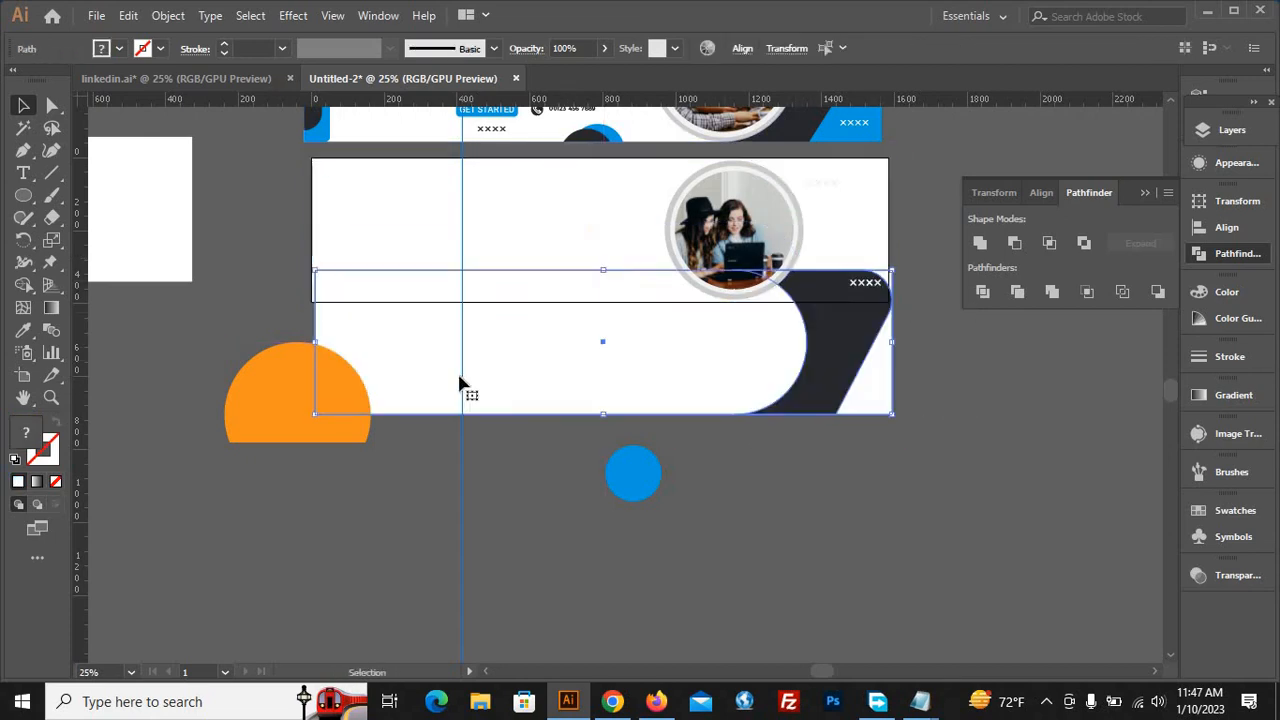
{"action": "key", "text": "ctrl+z"}
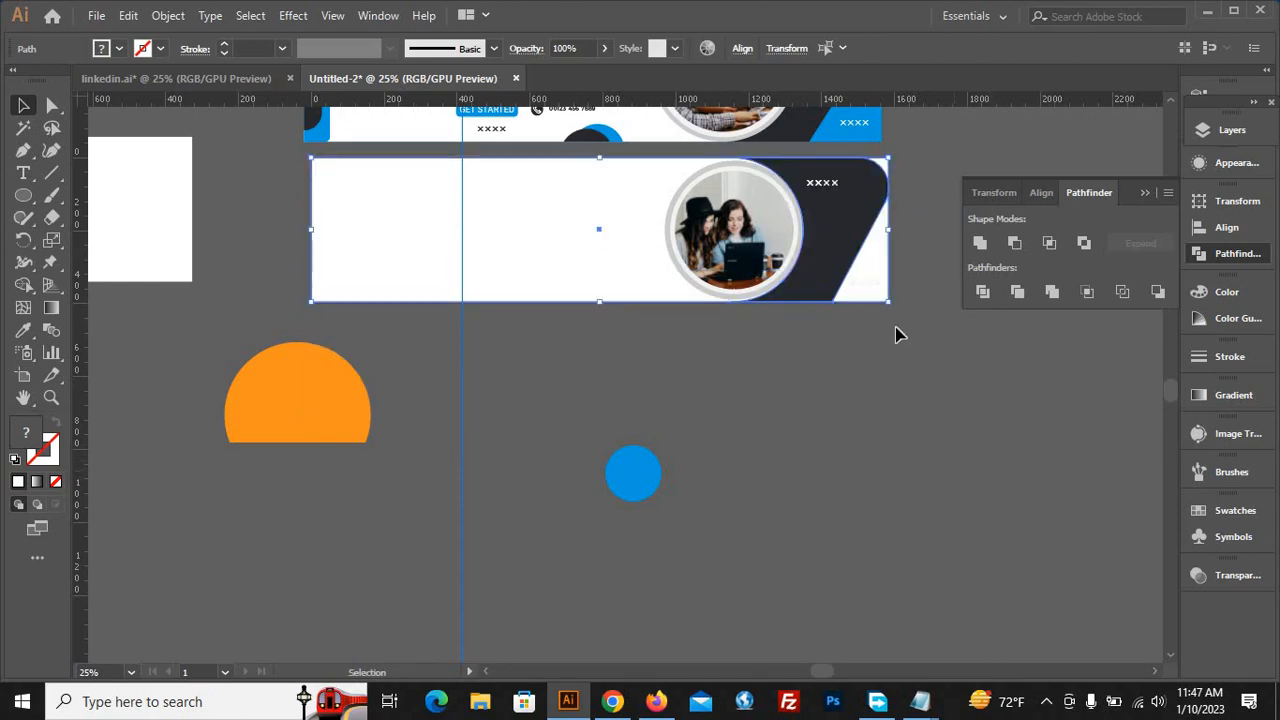
{"action": "left_click", "coordinate": [894, 331]}
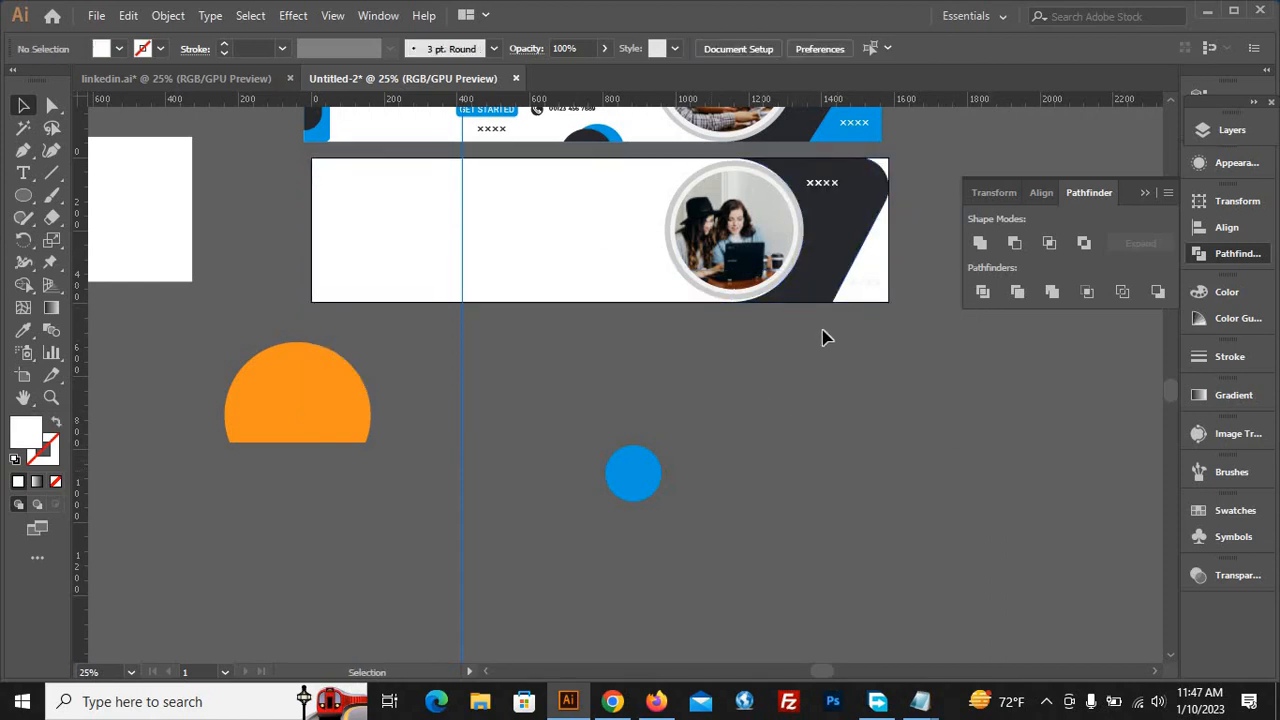
Move the lower X row off the banner and place a copy of the white background with the dark shape below it
{"action": "left_click_drag", "start_coordinate": [870, 295], "coordinate": [833, 458]}
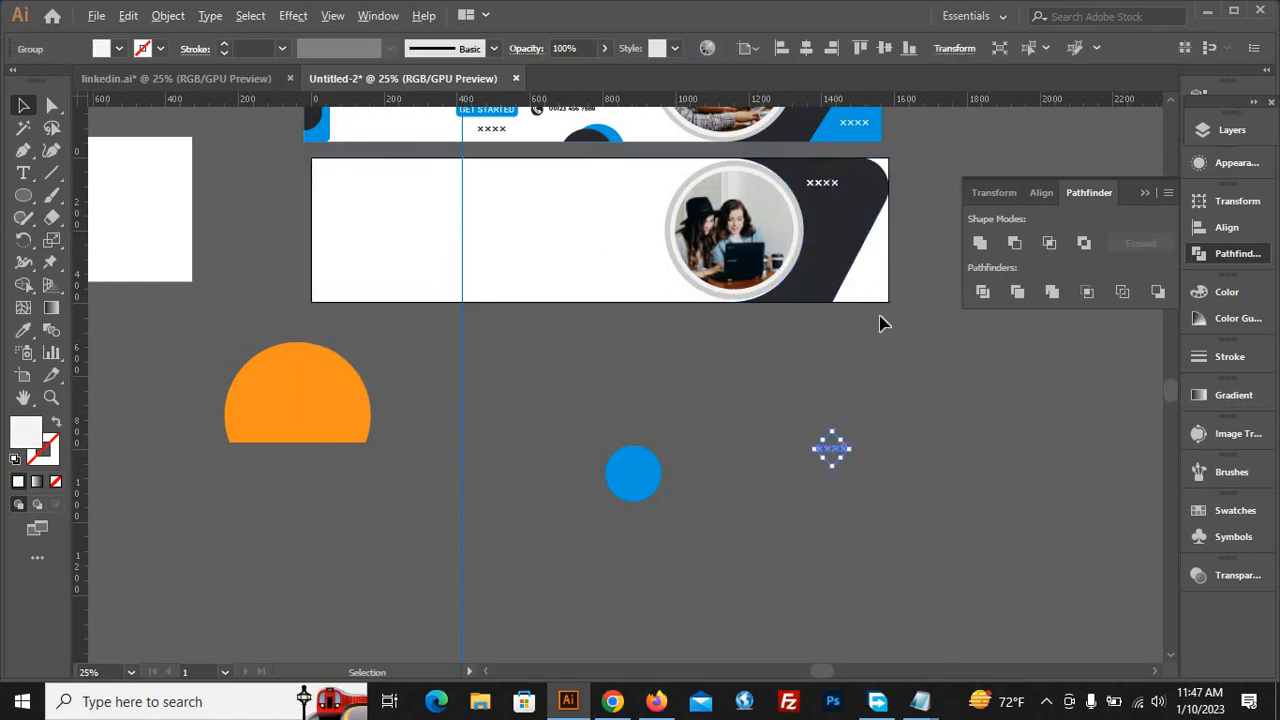
{"action": "scroll", "coordinate": [703, 359], "scroll_direction": "down", "scroll_amount": 1}
{"action": "left_click", "coordinate": [597, 273]}
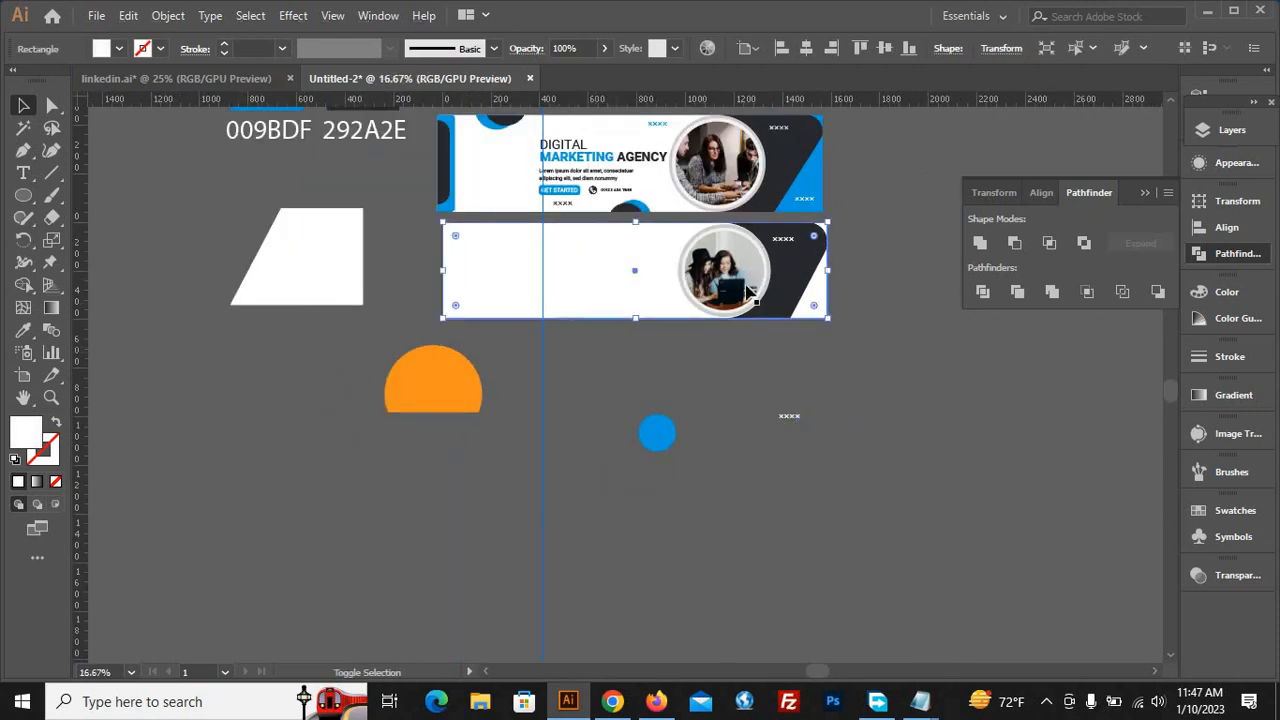
{"action": "left_click_drag", "start_coordinate": [808, 293], "coordinate": [958, 557]}
Remove the dark shape and the large white area from the copy with Shape Builder, keeping only the white right-hand corner pieces
{"action": "left_click", "coordinate": [23, 284]}
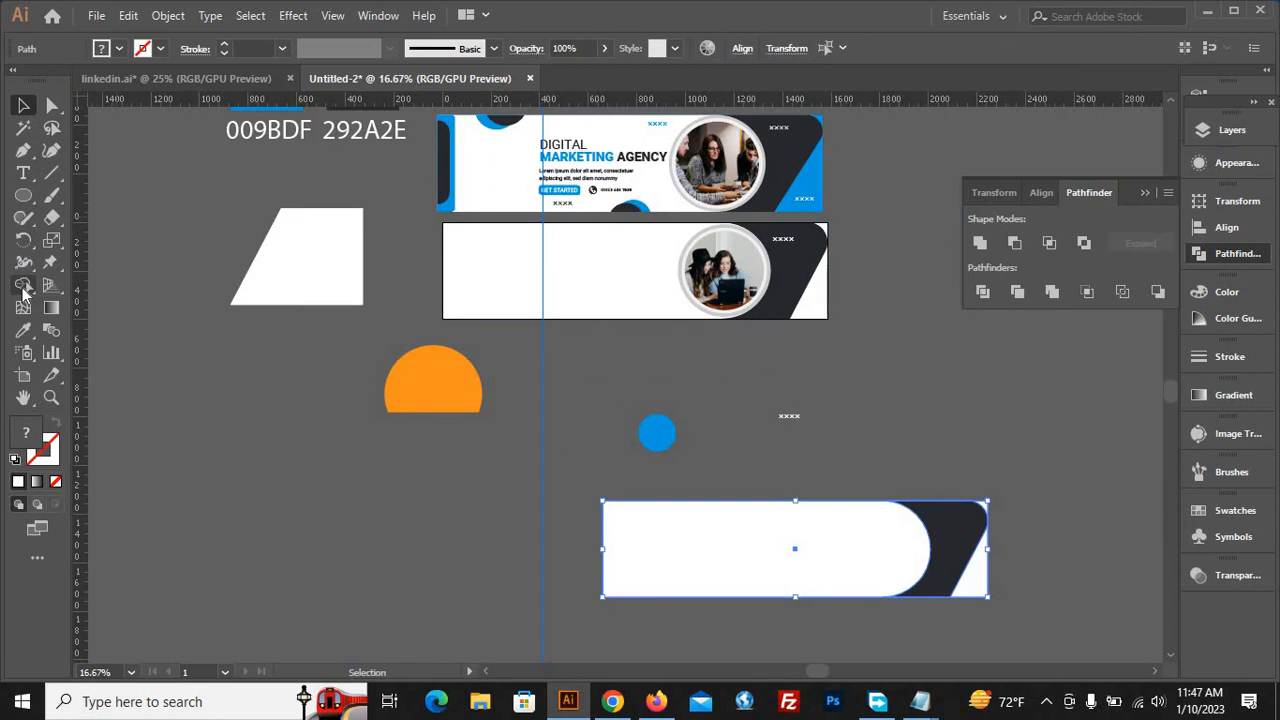
{"action": "mouse_move", "coordinate": [865, 549]}
{"action": "left_mouse_down"}
{"action": "mouse_move", "coordinate": [949, 563]}
{"action": "mouse_move", "coordinate": [823, 606]}
{"action": "mouse_move", "coordinate": [634, 589]}
{"action": "mouse_move", "coordinate": [630, 575]}
{"action": "left_mouse_up"}
{"action": "key", "text": "v"}
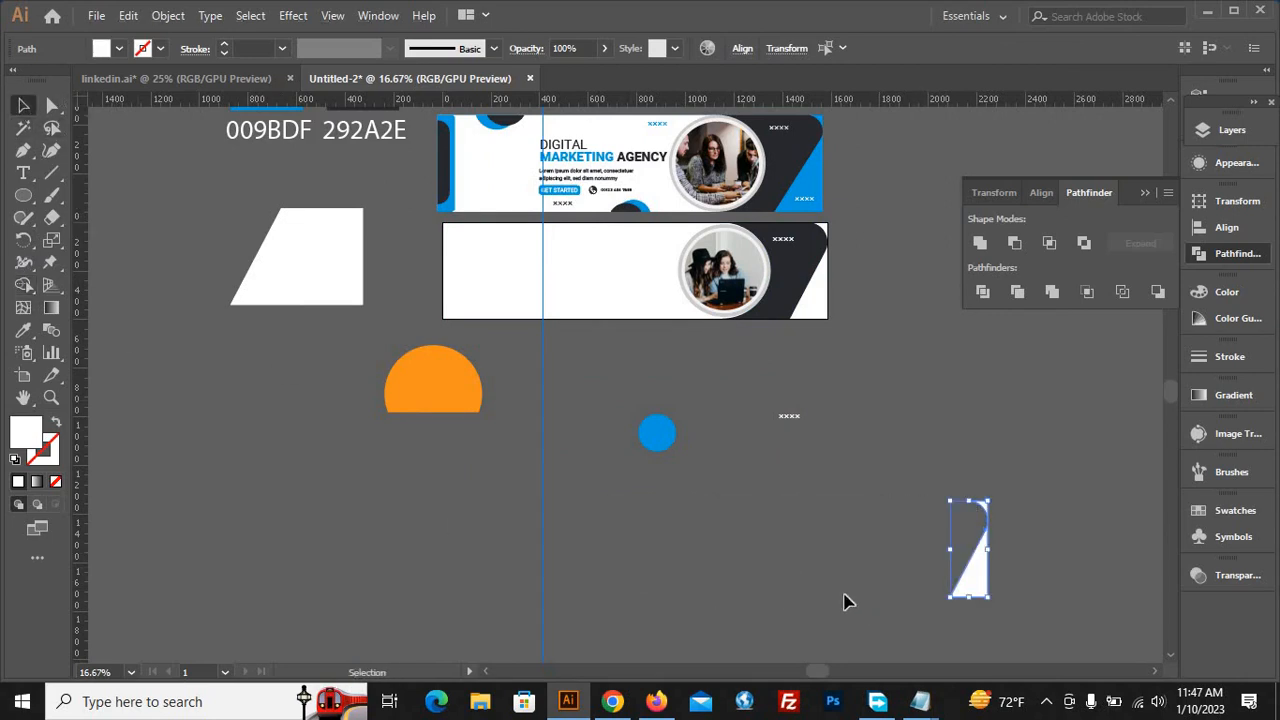
Group the two white corner pieces cut from the background copy
{"action": "left_click", "coordinate": [826, 585]}
{"action": "left_click", "coordinate": [977, 594]}
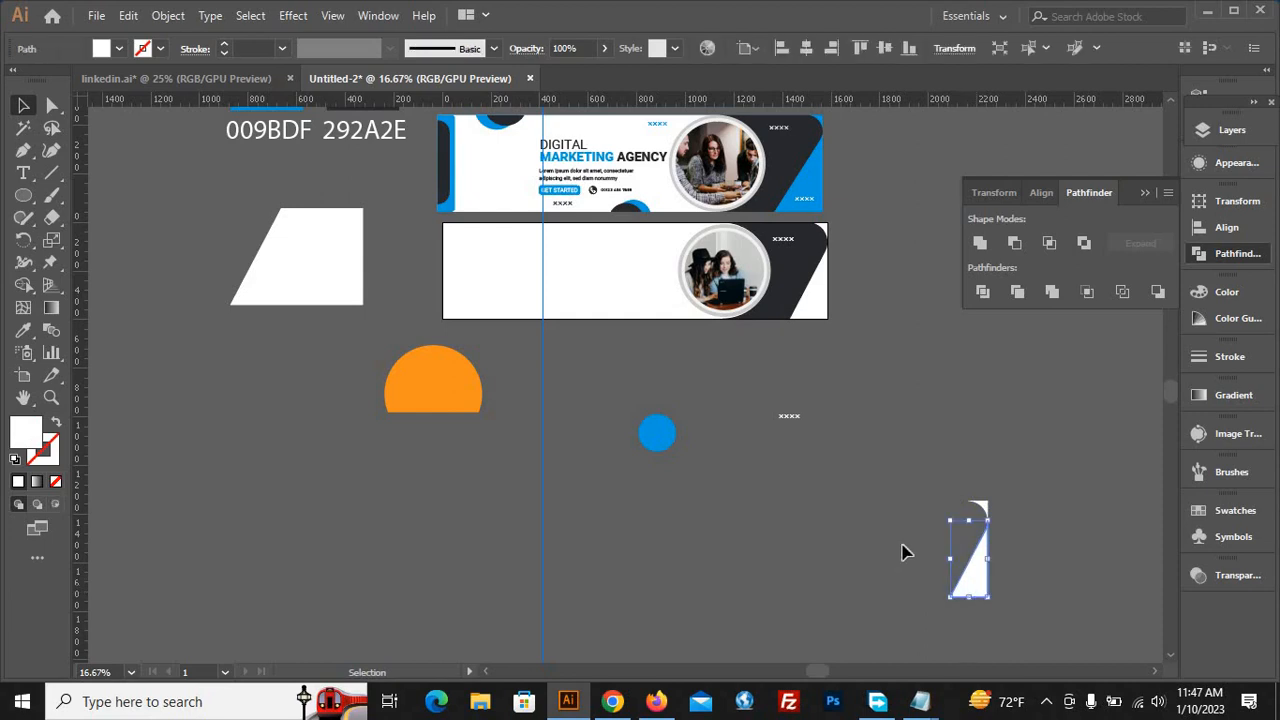
{"action": "left_click", "coordinate": [913, 485]}
{"action": "right_click", "coordinate": [1057, 605]}
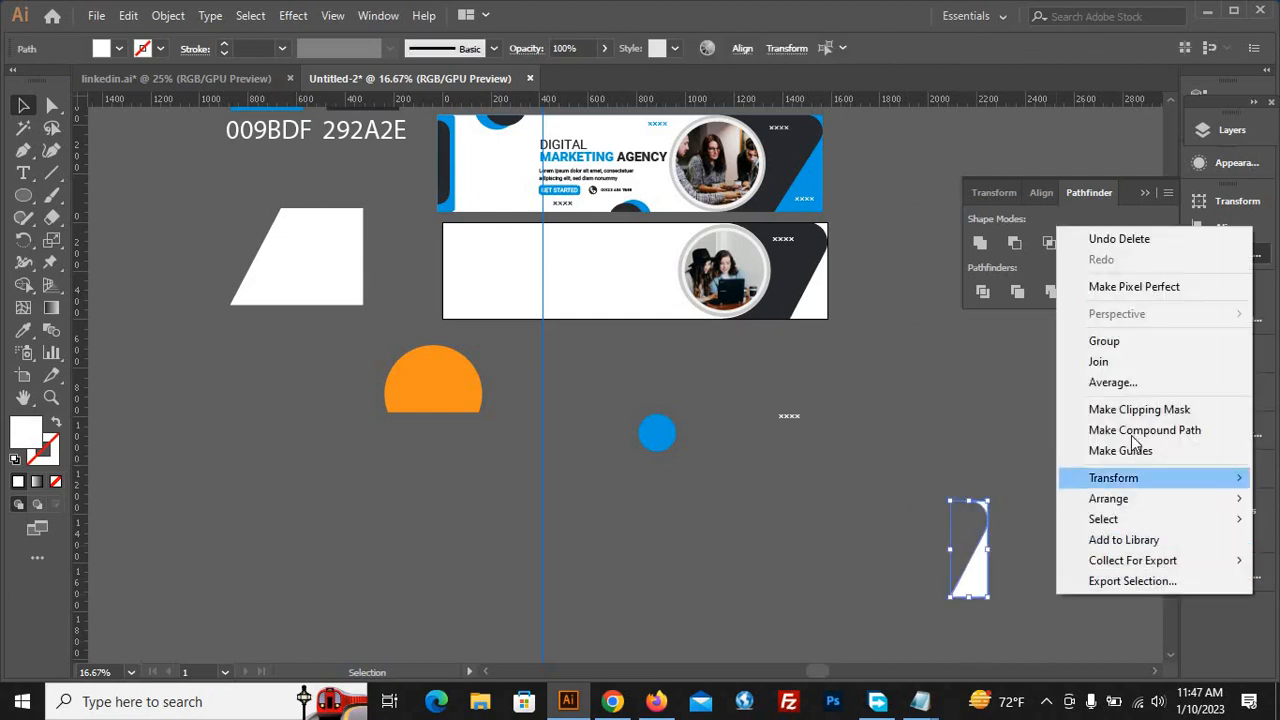
{"action": "left_click", "coordinate": [1104, 341]}
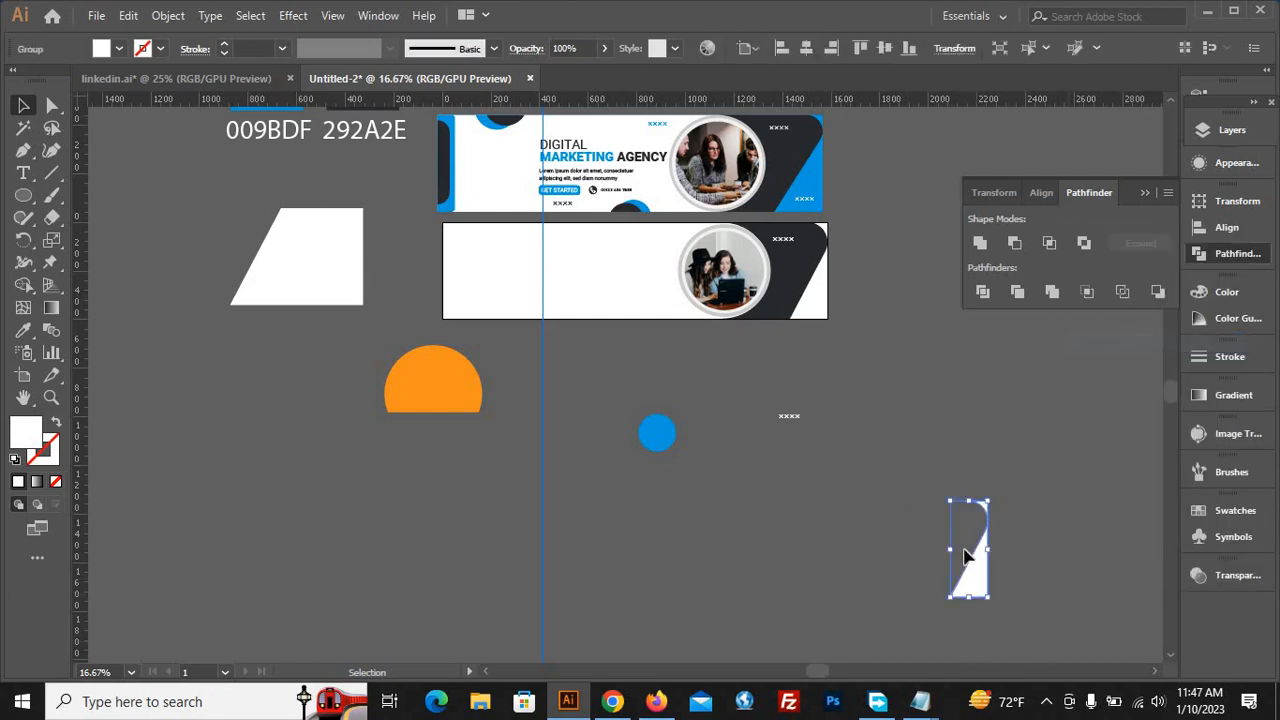
Fill the grouped corner pieces with the blue sampled from the circle below the banner
{"action": "left_click", "coordinate": [23, 331]}
{"action": "left_click", "coordinate": [656, 432]}
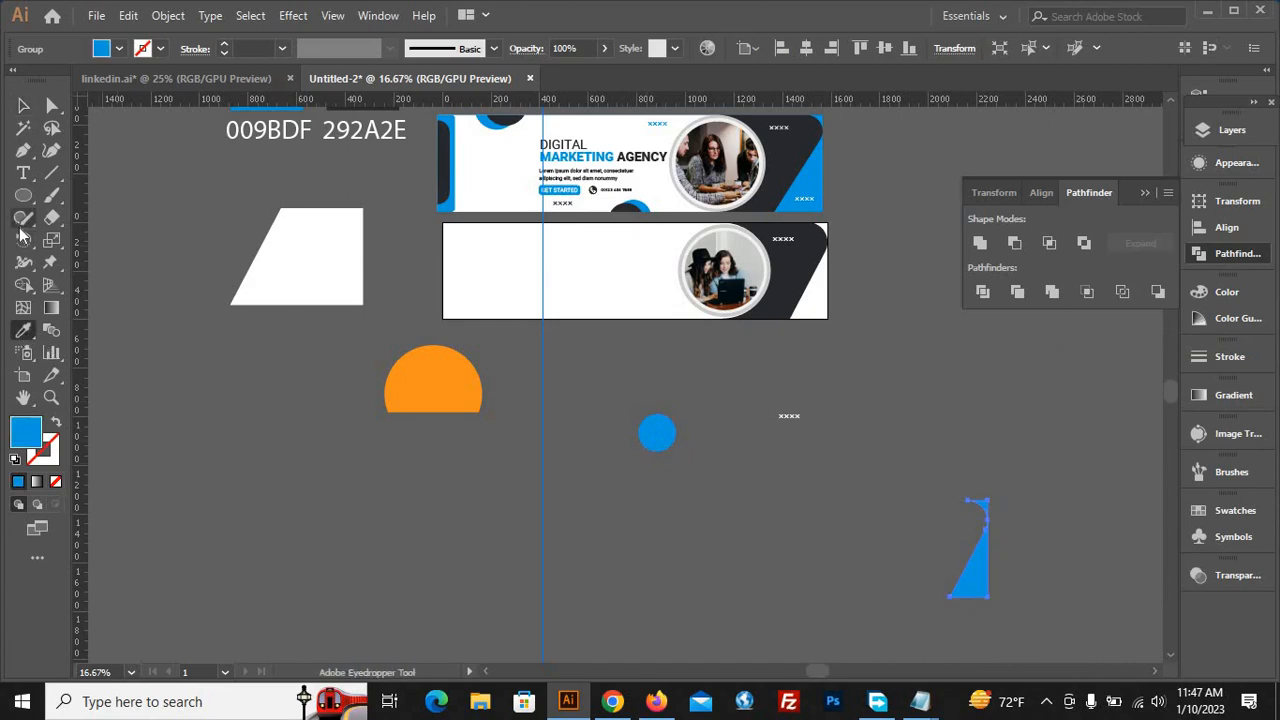
{"action": "left_click", "coordinate": [23, 104]}
{"action": "left_click", "coordinate": [957, 576]}
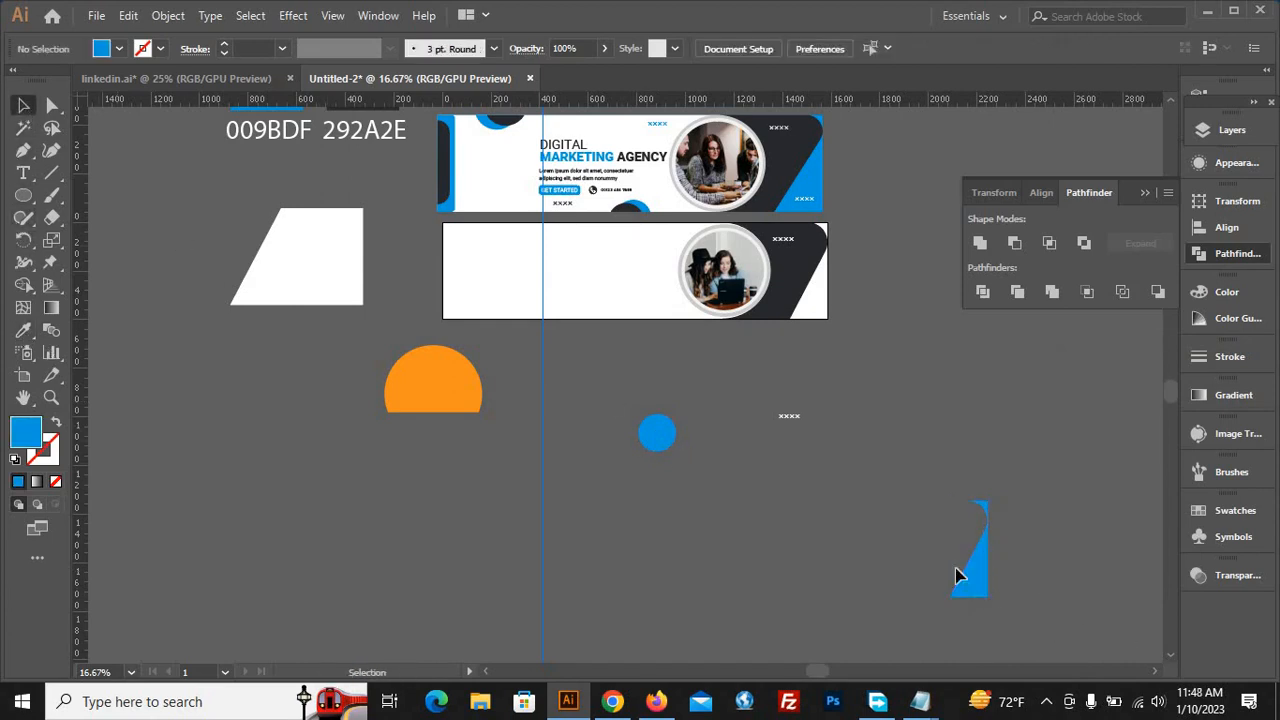
Align the blue corner group to the bottom and right edges of the artboard
{"action": "left_click", "coordinate": [975, 583]}
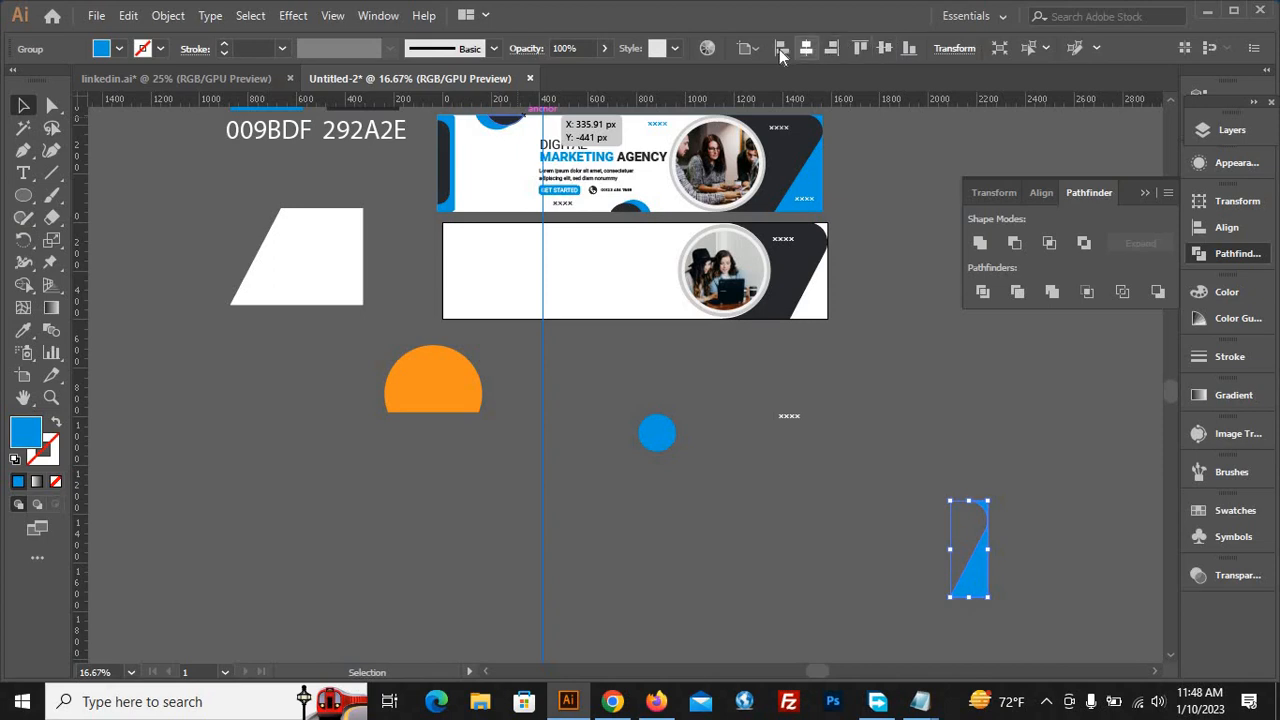
{"action": "left_click", "coordinate": [839, 48]}
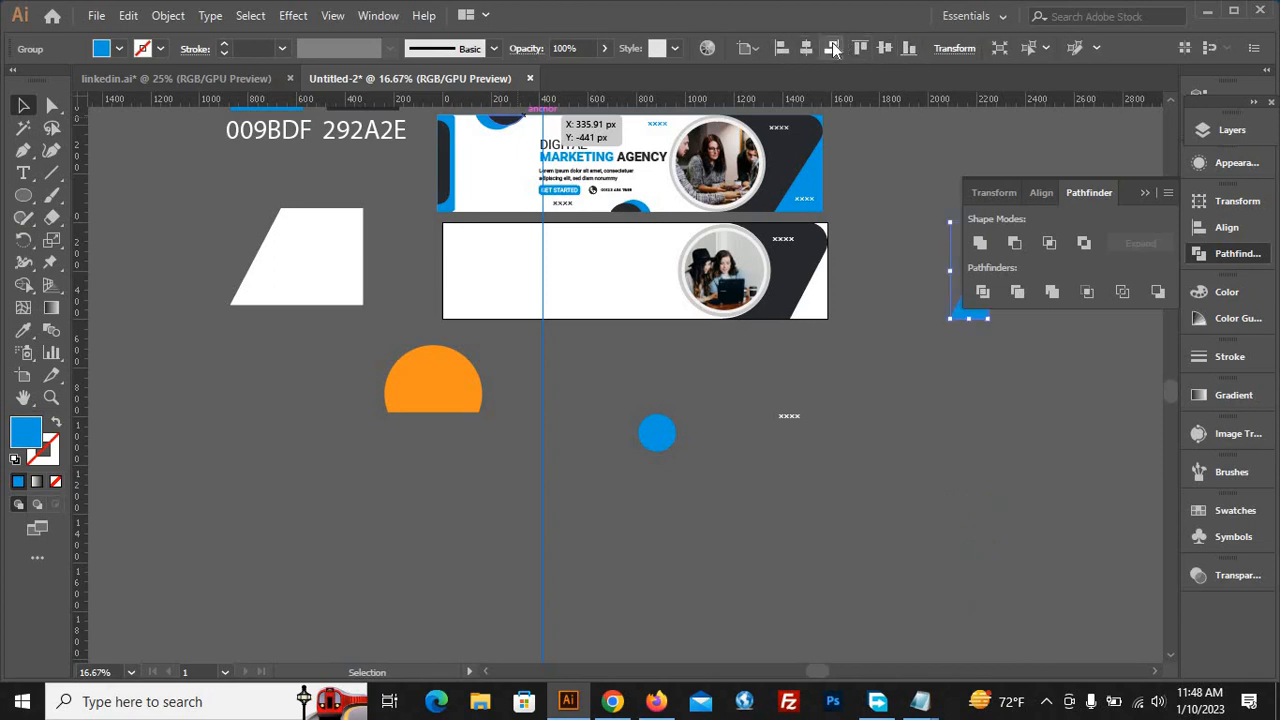
{"action": "left_click", "coordinate": [833, 48]}
{"action": "left_click", "coordinate": [850, 378]}
{"action": "scroll", "coordinate": [843, 374], "scroll_direction": "up", "scroll_amount": 1}
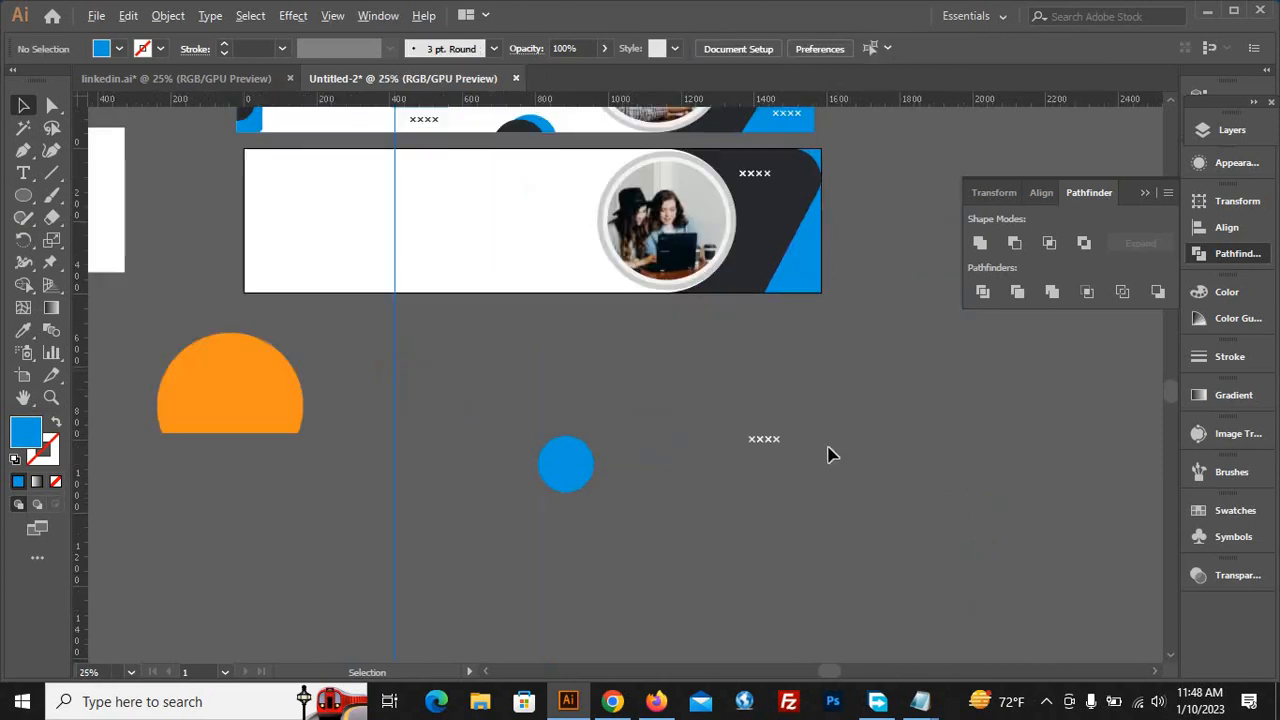
Move the loose white X row onto the blue lower-right corner of the banner
{"action": "left_click_drag", "start_coordinate": [771, 449], "coordinate": [808, 282]}
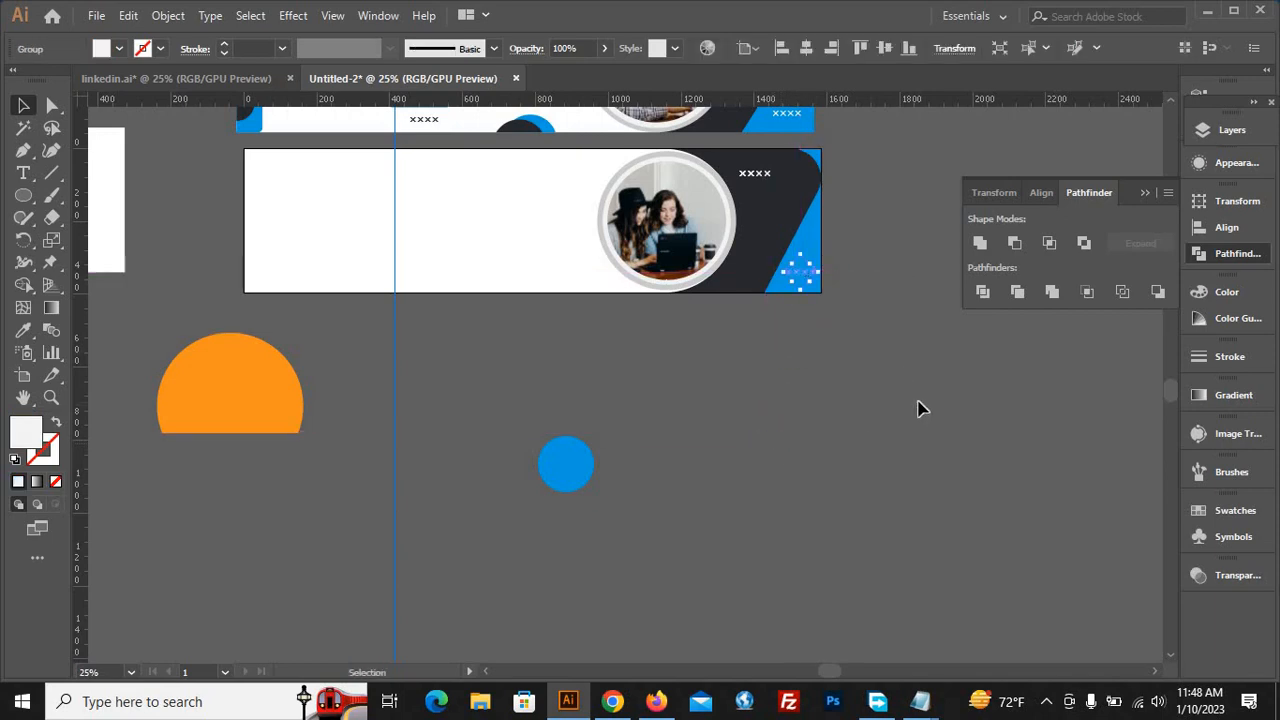
{"action": "left_click", "coordinate": [921, 415]}
{"action": "scroll", "coordinate": [923, 418], "scroll_direction": "down", "scroll_amount": 1}
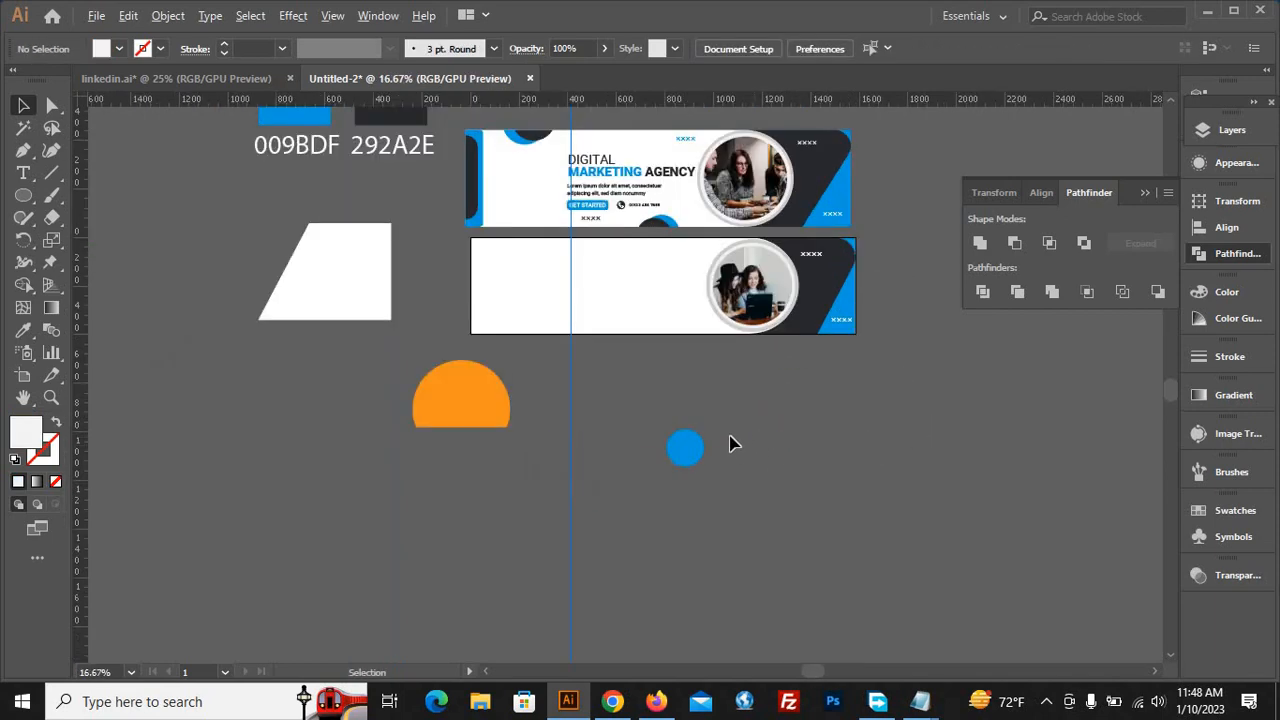
Place the blue circle across the banner's lower edge, slightly enlarged, with an overlapping copy offset to its lower left
{"action": "left_click_drag", "start_coordinate": [679, 458], "coordinate": [691, 357]}
{"action": "scroll", "coordinate": [693, 358], "scroll_direction": "up", "scroll_amount": 3}
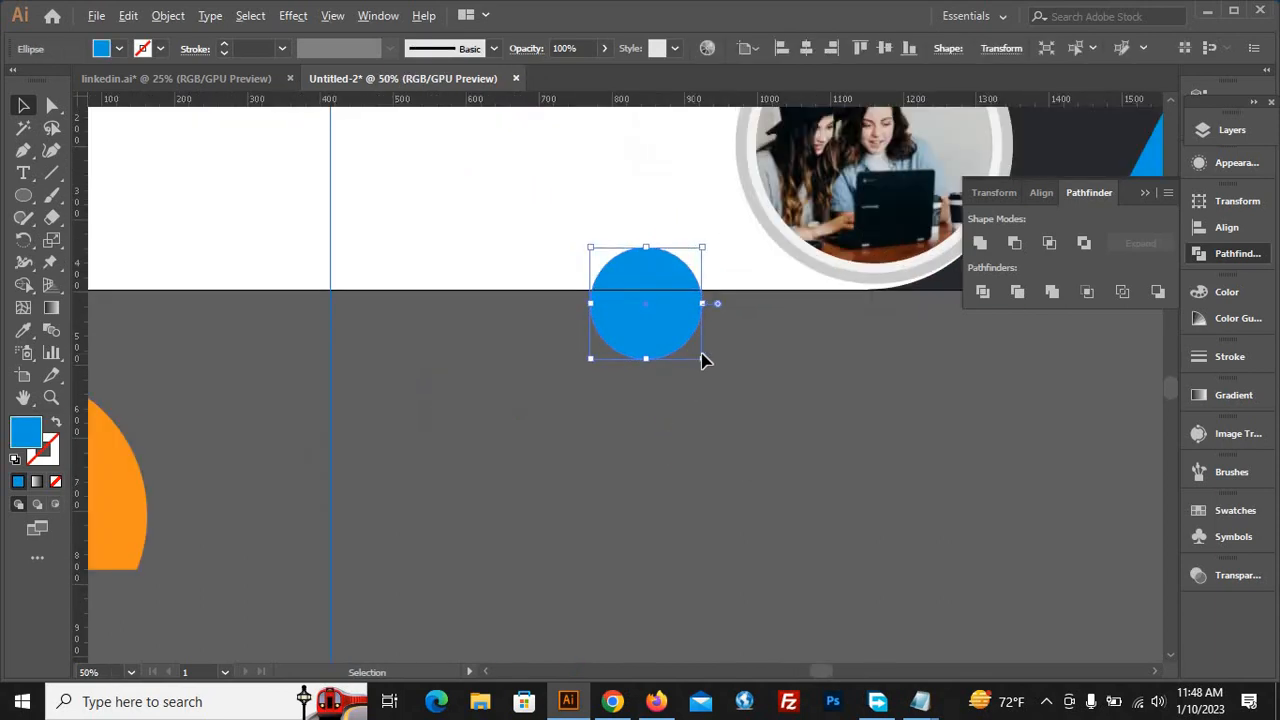
{"action": "left_click_drag", "start_coordinate": [710, 366], "coordinate": [757, 369]}
{"action": "left_click", "coordinate": [985, 432]}
{"action": "scroll", "coordinate": [987, 435], "scroll_direction": "down", "scroll_amount": 1}
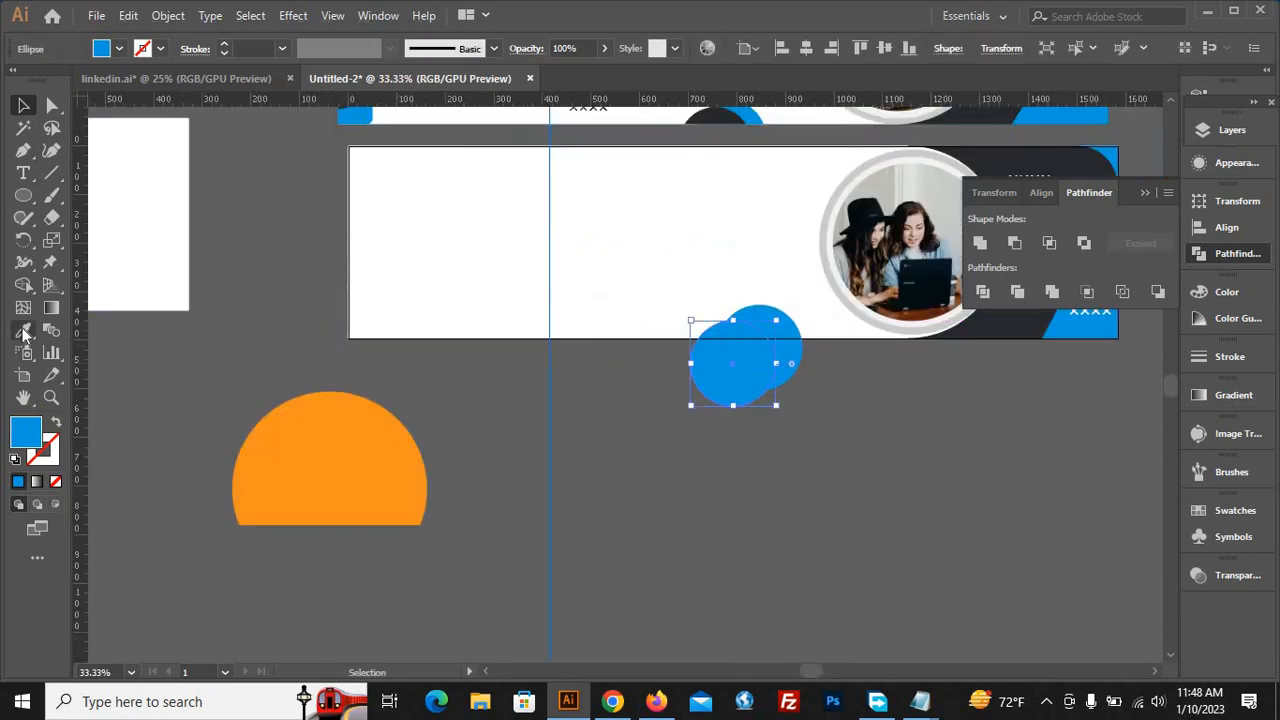
Fill the front circle copy with the dark colour sampled from the banner's right-hand shape
{"action": "key", "text": "i"}
{"action": "left_click", "coordinate": [1030, 322]}
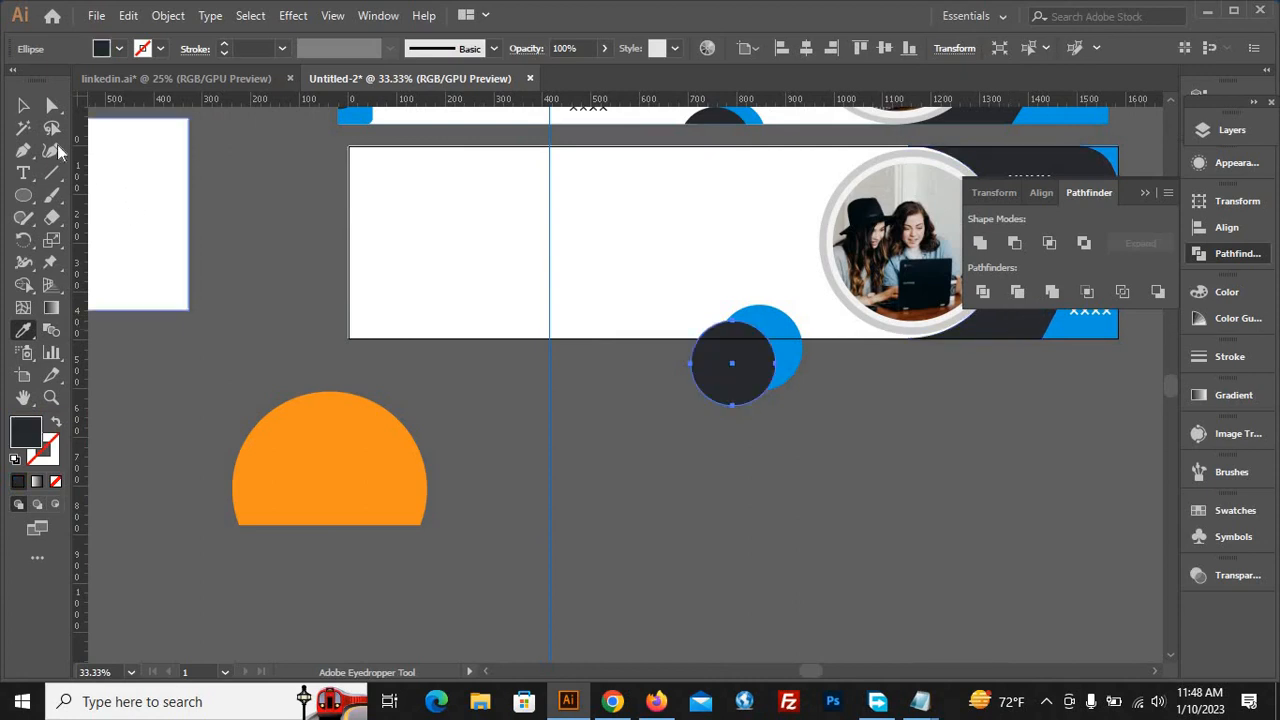
{"action": "left_click", "coordinate": [20, 105]}
{"action": "key", "text": "i"}
{"action": "left_click", "coordinate": [494, 262]}
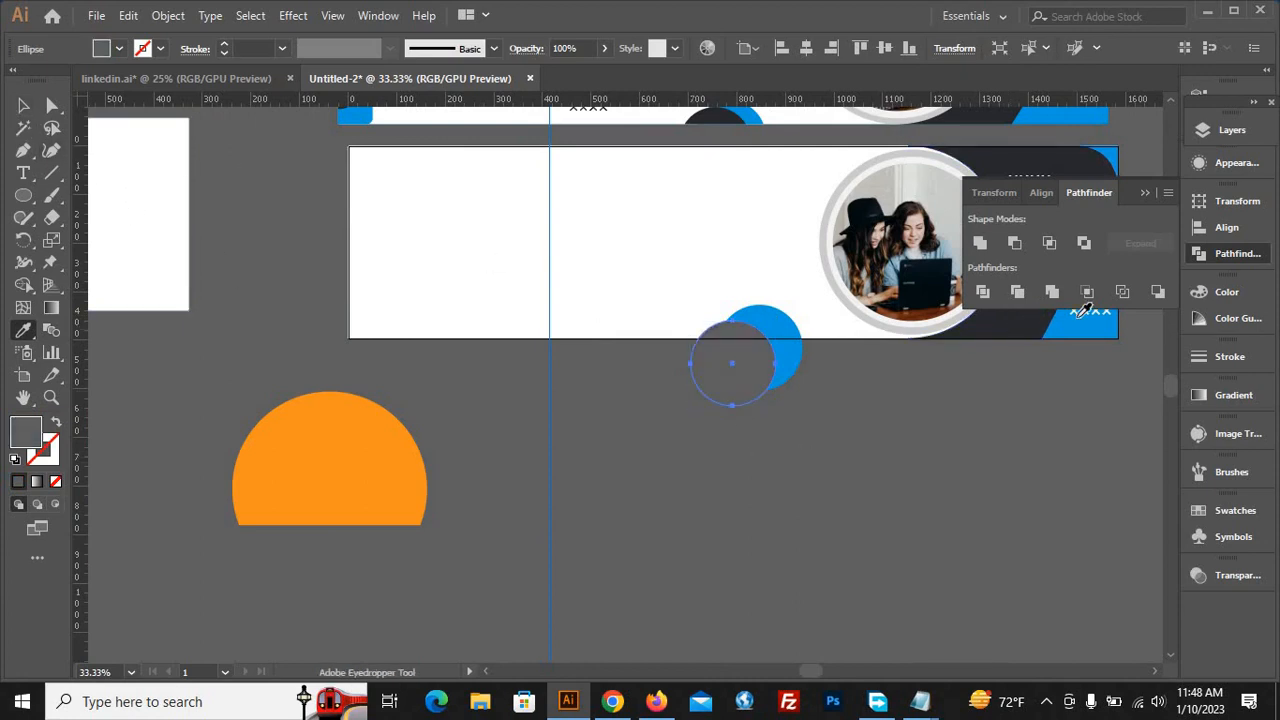
{"action": "left_click", "coordinate": [1016, 320]}
{"action": "left_click", "coordinate": [24, 106]}
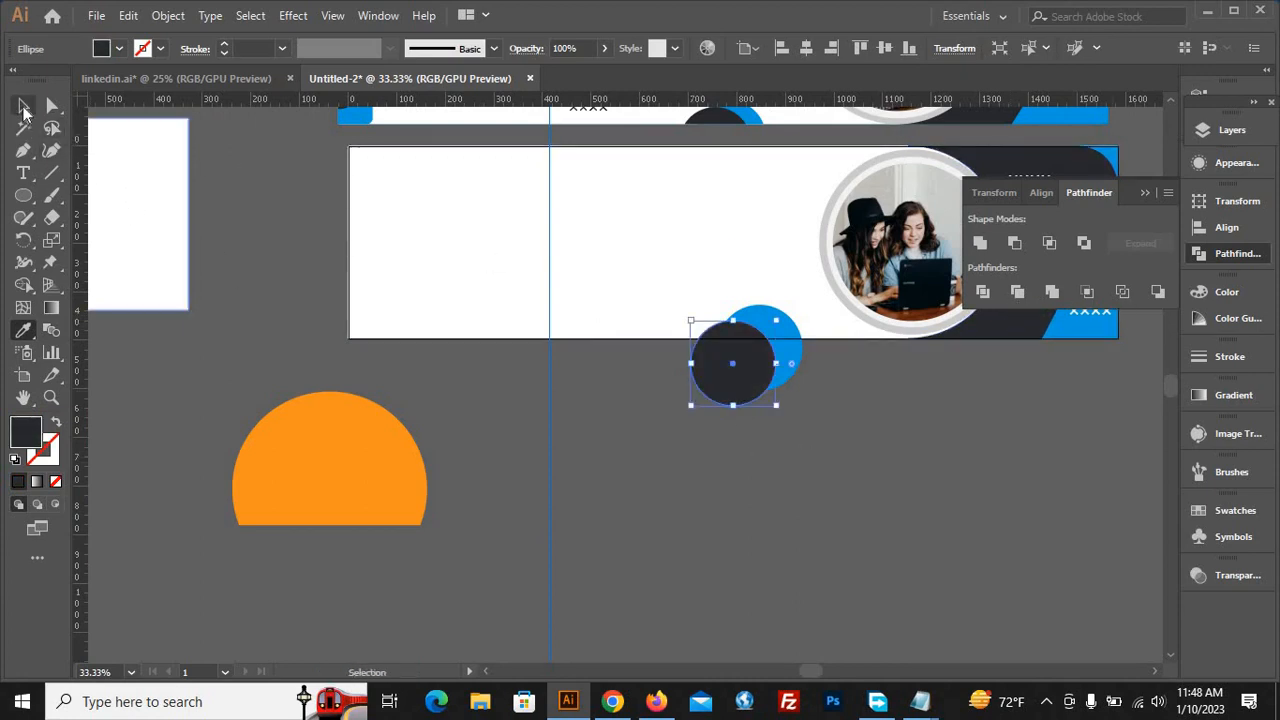
Paste a copy of the white banner background in front and bring it above all the other objects
{"action": "left_click", "coordinate": [663, 494]}
{"action": "scroll", "coordinate": [663, 494], "scroll_direction": "down", "scroll_amount": 2}
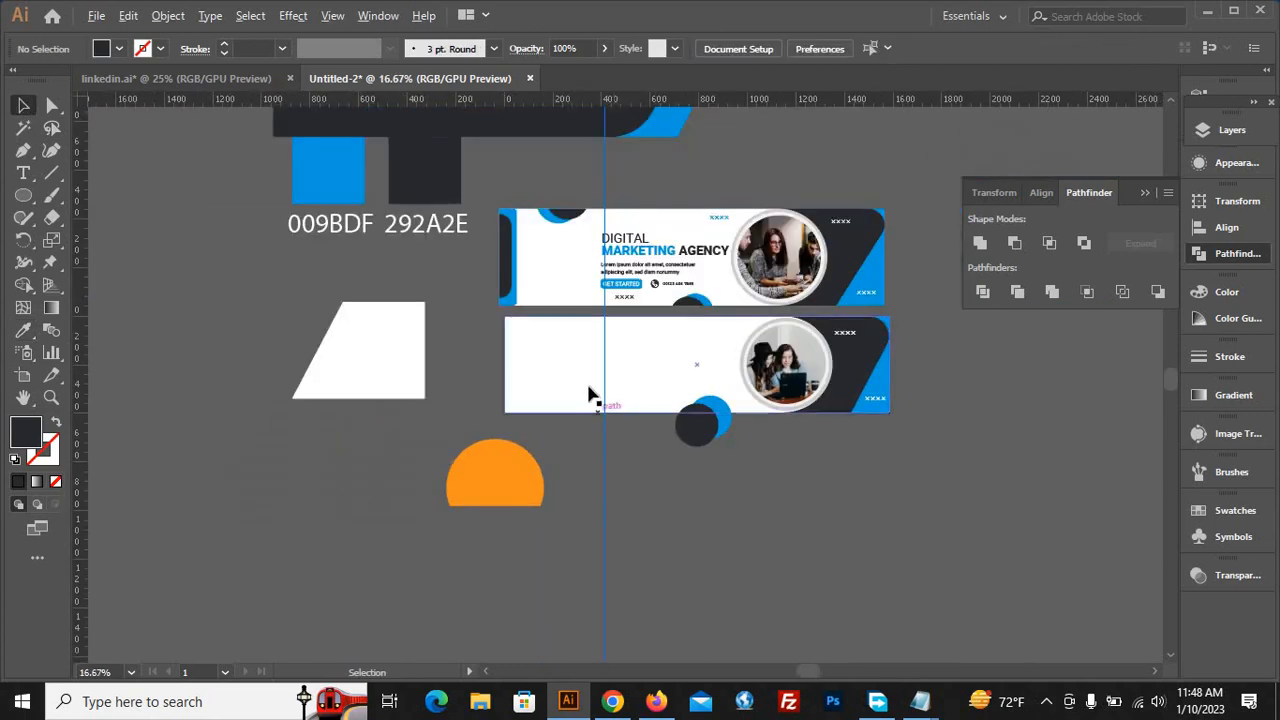
{"action": "key", "text": "ctrl+c"}
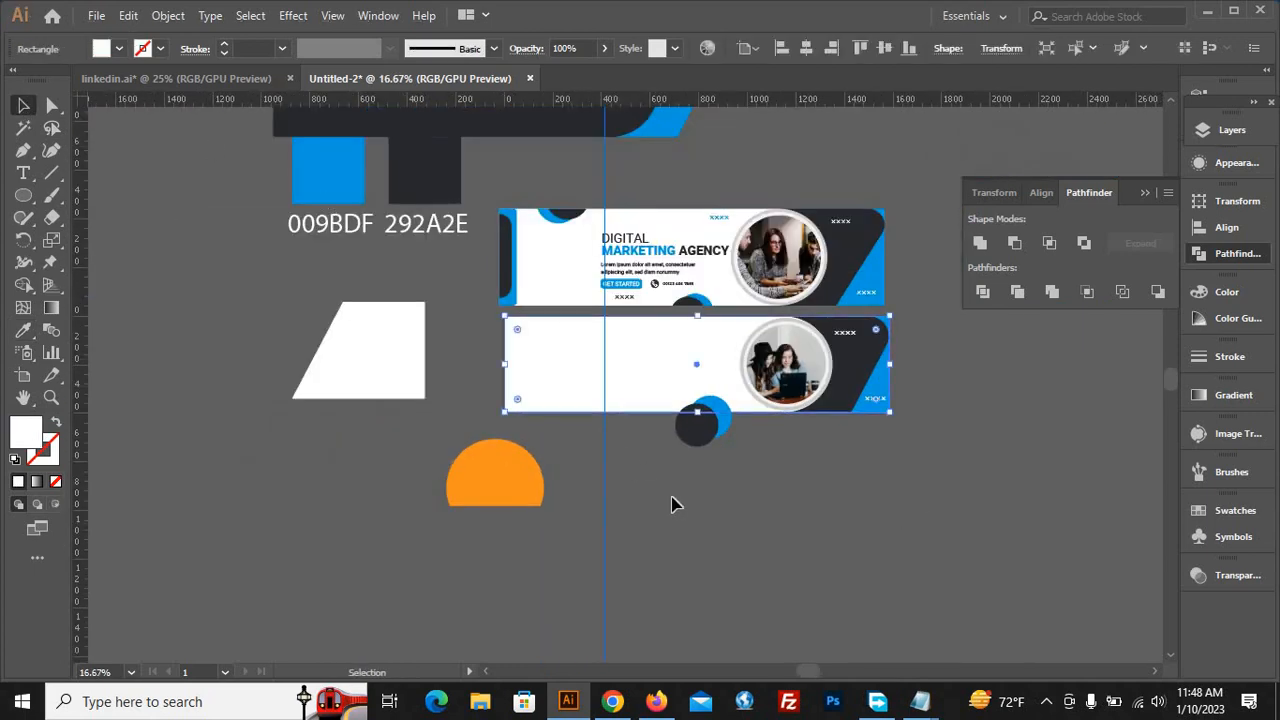
{"action": "key", "text": "ctrl+f"}
{"action": "left_click", "coordinate": [128, 15]}
{"action": "left_click", "coordinate": [181, 107]}
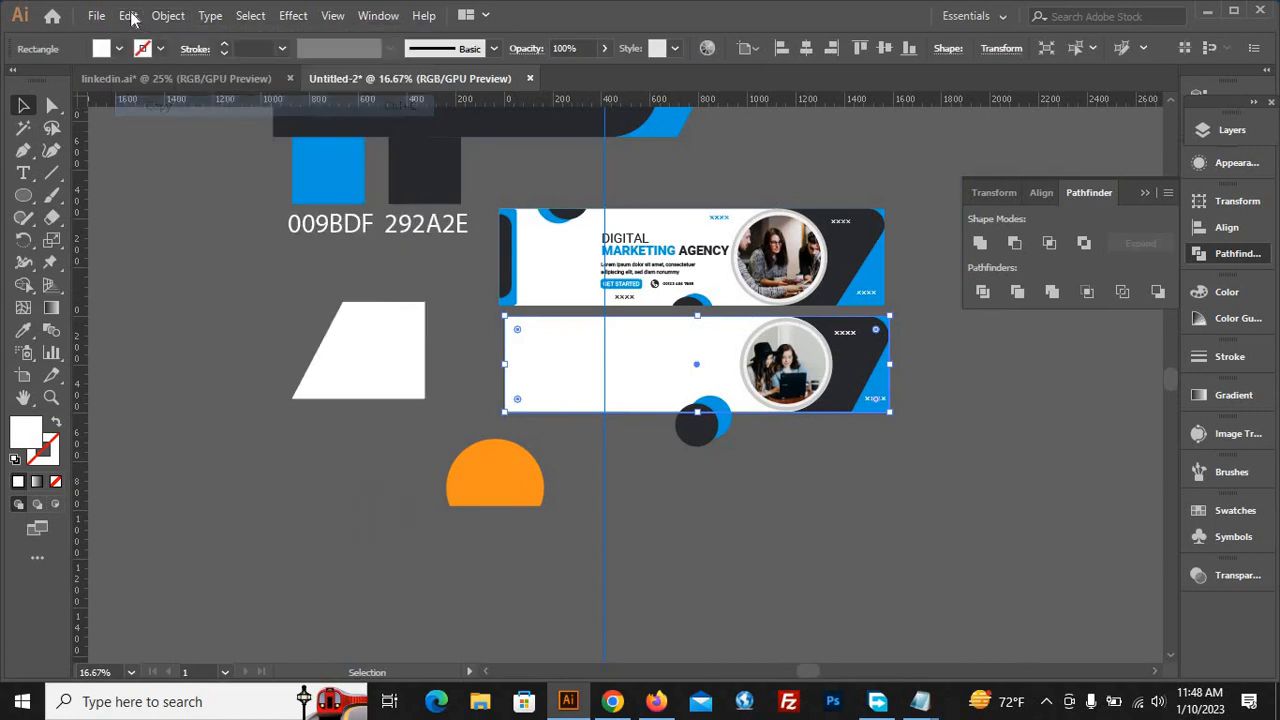
{"action": "left_click", "coordinate": [130, 16]}
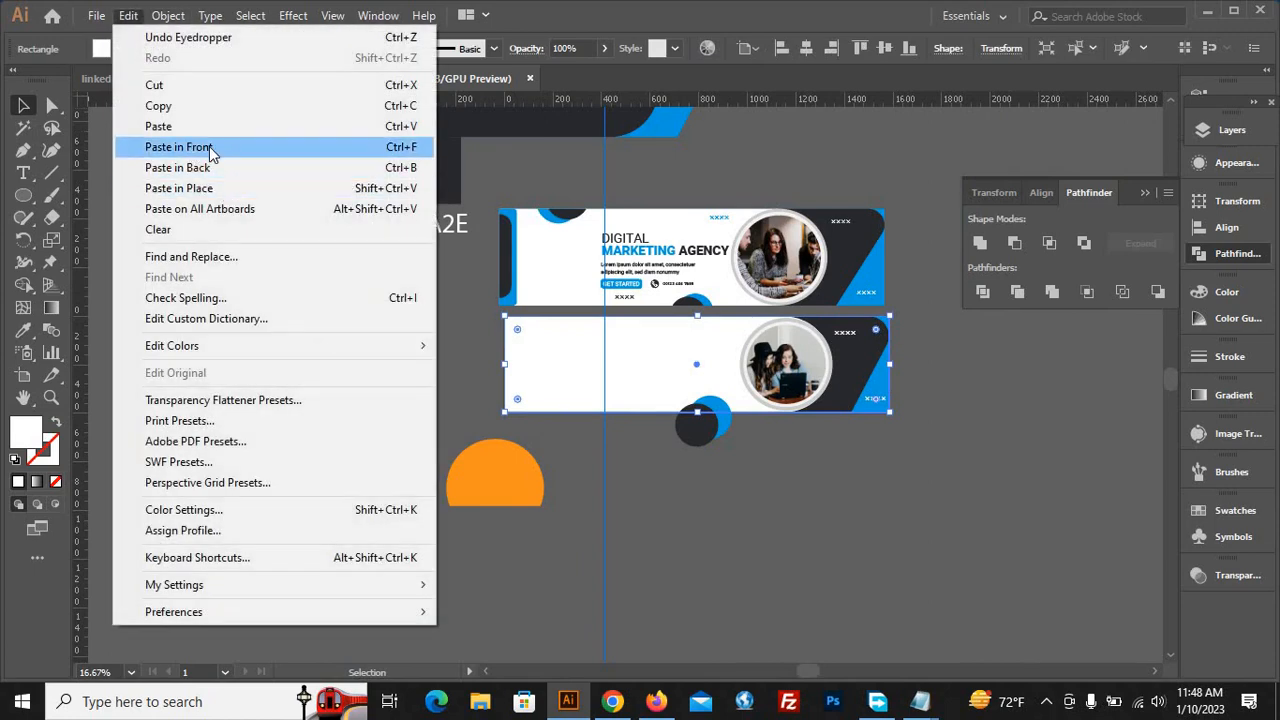
{"action": "left_click", "coordinate": [210, 147]}
{"action": "right_click", "coordinate": [840, 520]}
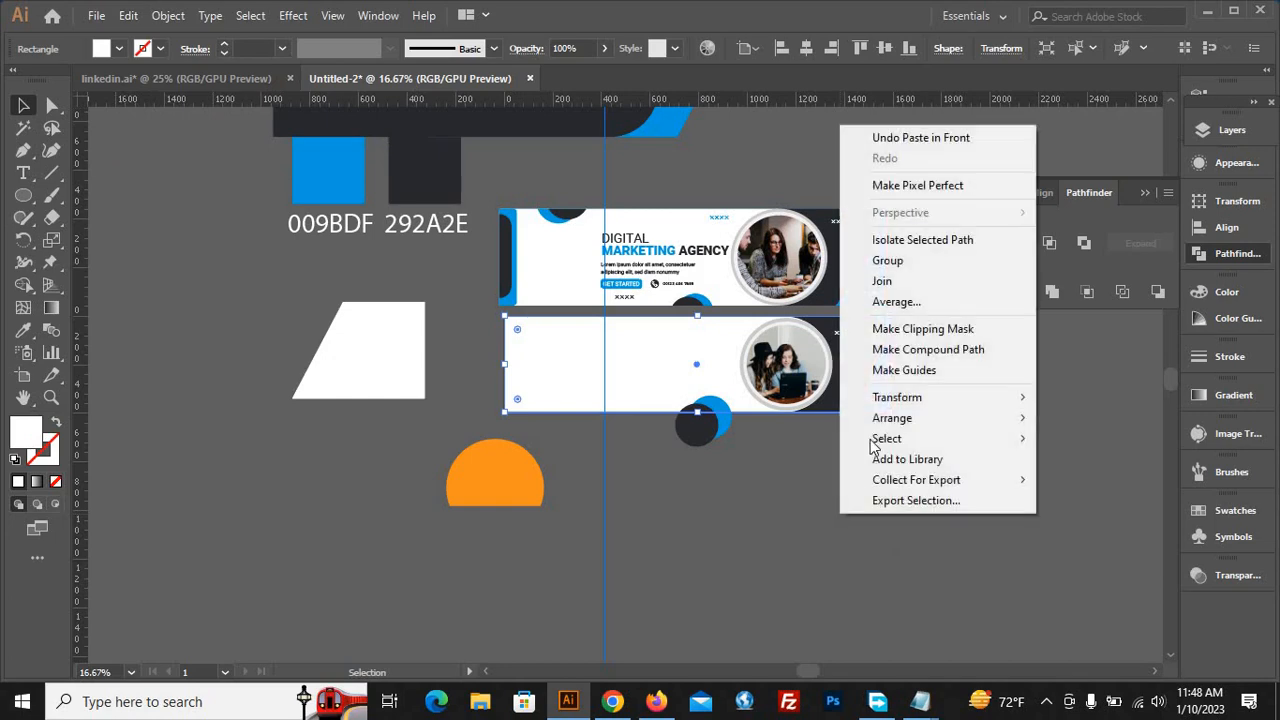
{"action": "mouse_move", "coordinate": [905, 420]}
{"action": "left_click", "coordinate": [668, 421]}
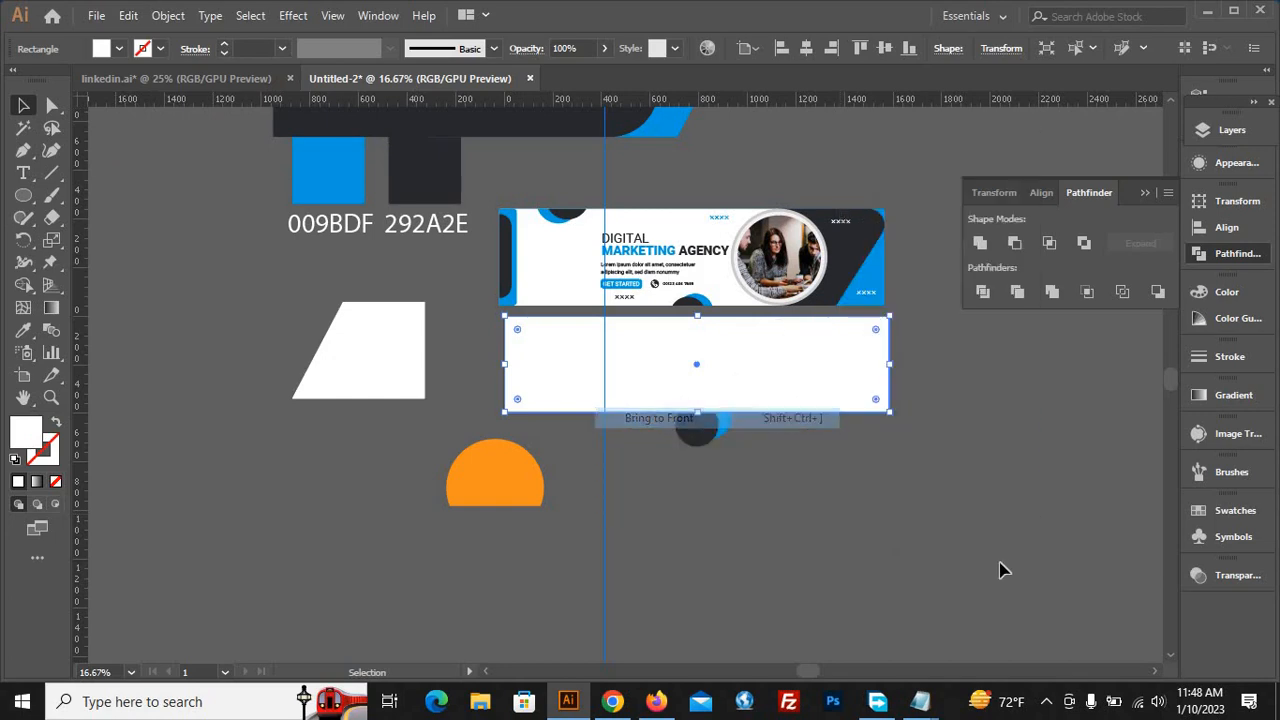
Select all artwork and remove the circle parts hanging below the banner with Shape Builder
{"action": "key", "text": "ctrl+a"}
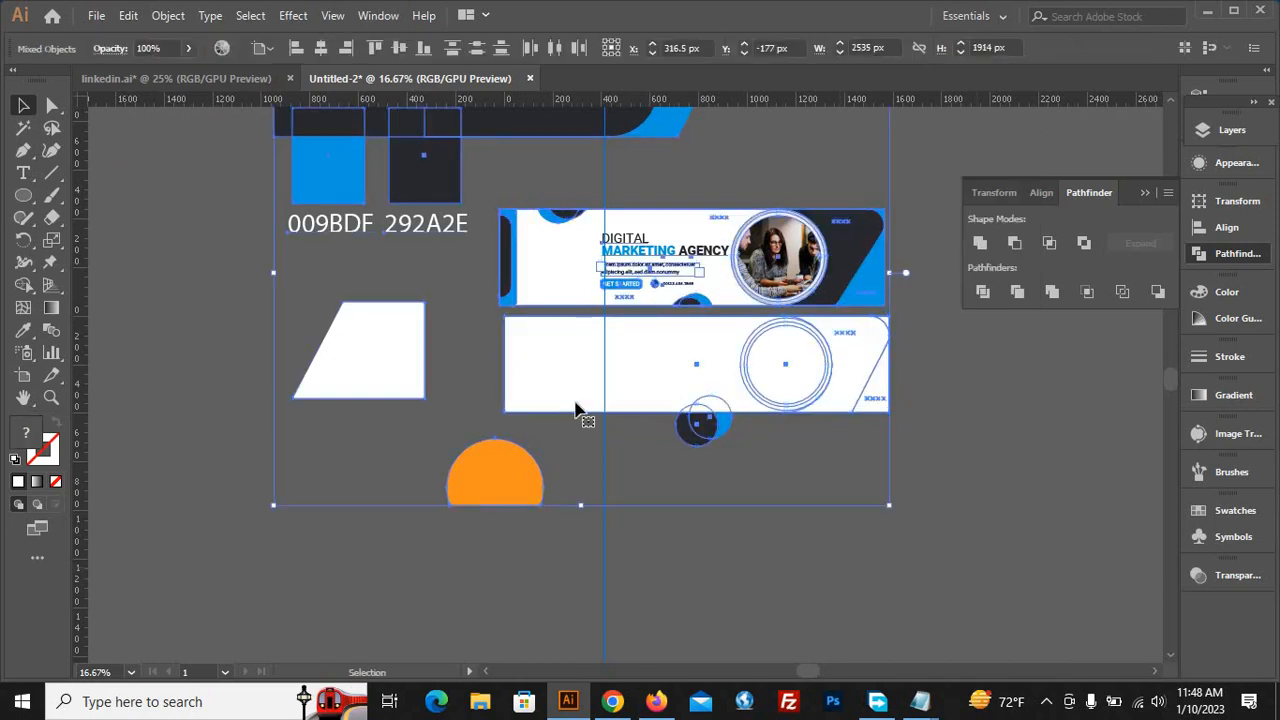
{"action": "left_click", "coordinate": [24, 284]}
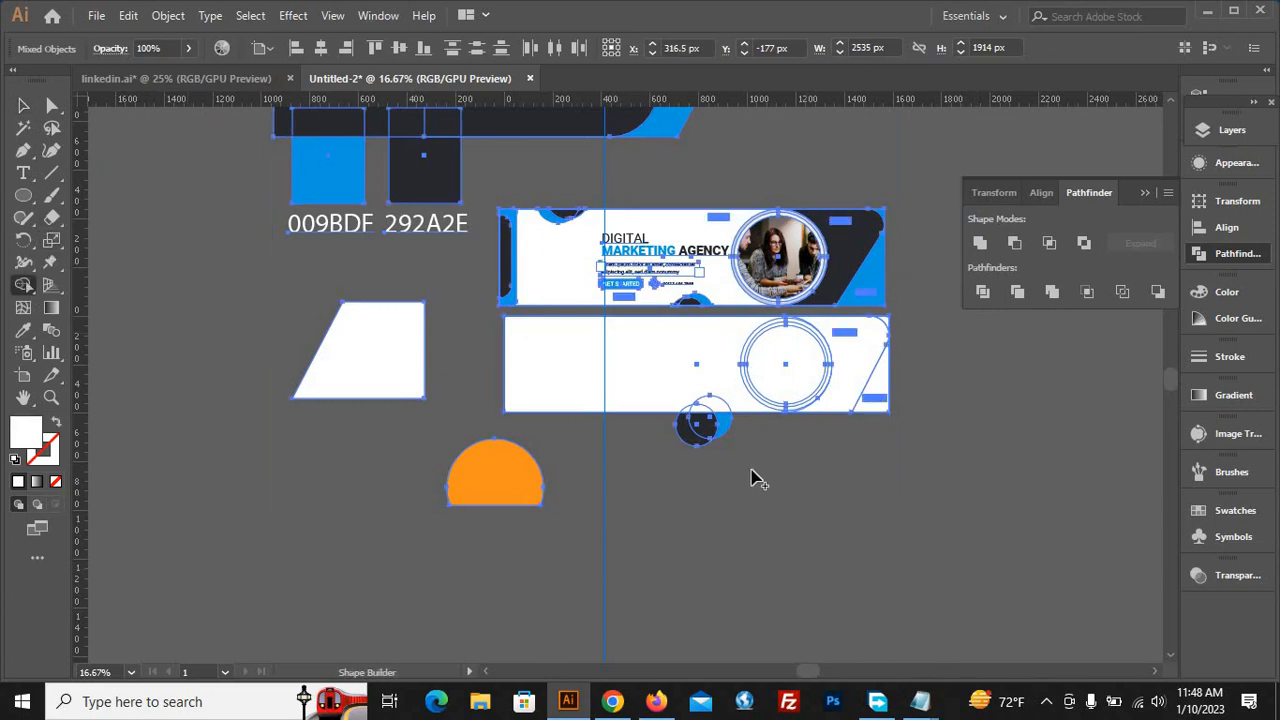
{"action": "scroll", "coordinate": [740, 443], "scroll_direction": "up", "scroll_amount": 3}
{"action": "left_click_drag", "start_coordinate": [558, 387], "coordinate": [726, 398]}
{"action": "left_click", "coordinate": [24, 107]}
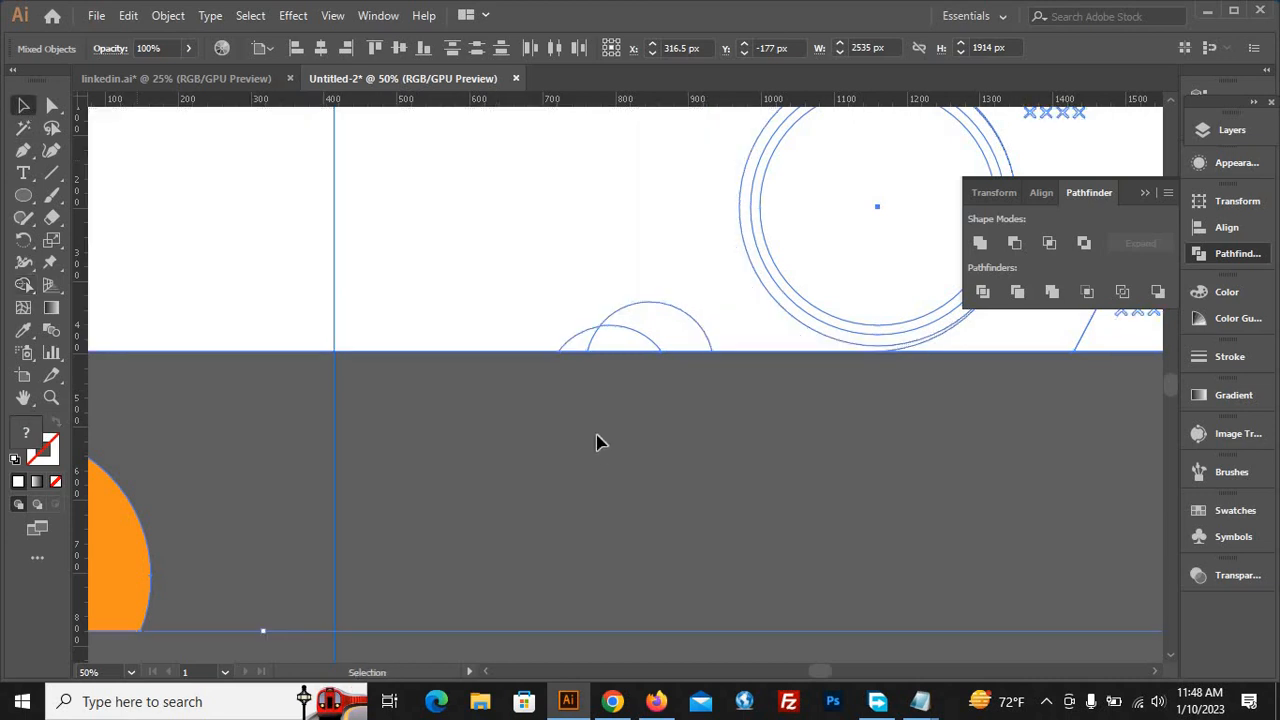
{"action": "left_click", "coordinate": [612, 468]}
Move the covering white rectangle off the banner onto the empty canvas at its right
{"action": "scroll", "coordinate": [612, 468], "scroll_direction": "down", "scroll_amount": 4}
{"action": "left_click_drag", "start_coordinate": [746, 436], "coordinate": [1102, 506]}
{"action": "scroll", "coordinate": [634, 466], "scroll_direction": "up", "scroll_amount": 3}
{"action": "left_click", "coordinate": [483, 332]}
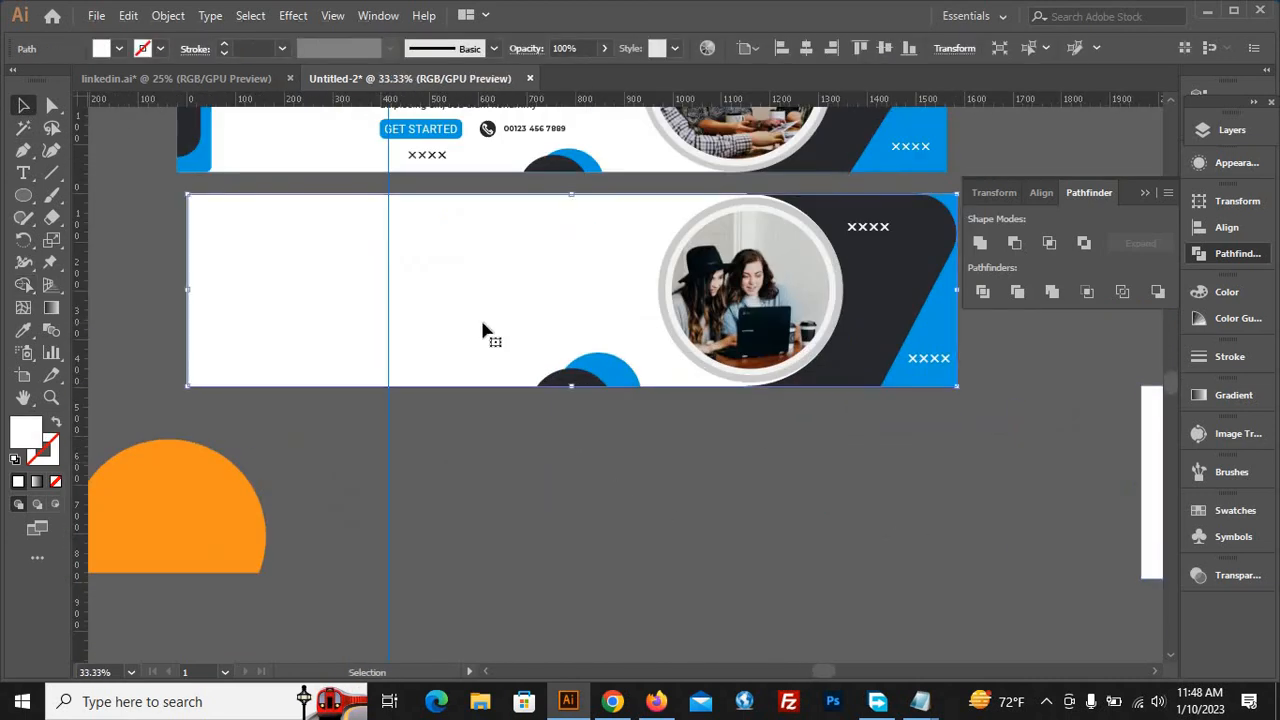
{"action": "key", "text": "ctrl+shift+a"}
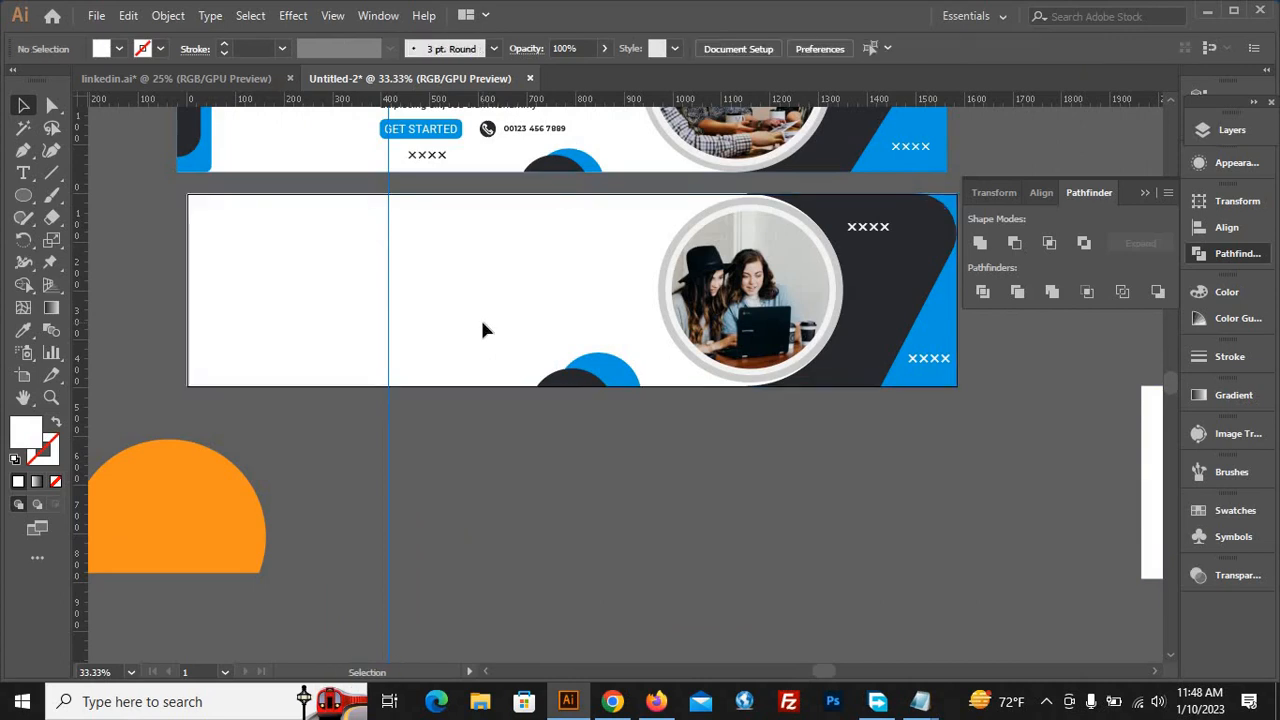
Group the trimmed blue and dark circle pieces at the banner's lower edge
{"action": "left_click_drag", "start_coordinate": [667, 459], "coordinate": [698, 518]}
{"action": "left_click_drag", "start_coordinate": [518, 340], "coordinate": [673, 507]}
{"action": "key", "text": "ctrl+g"}
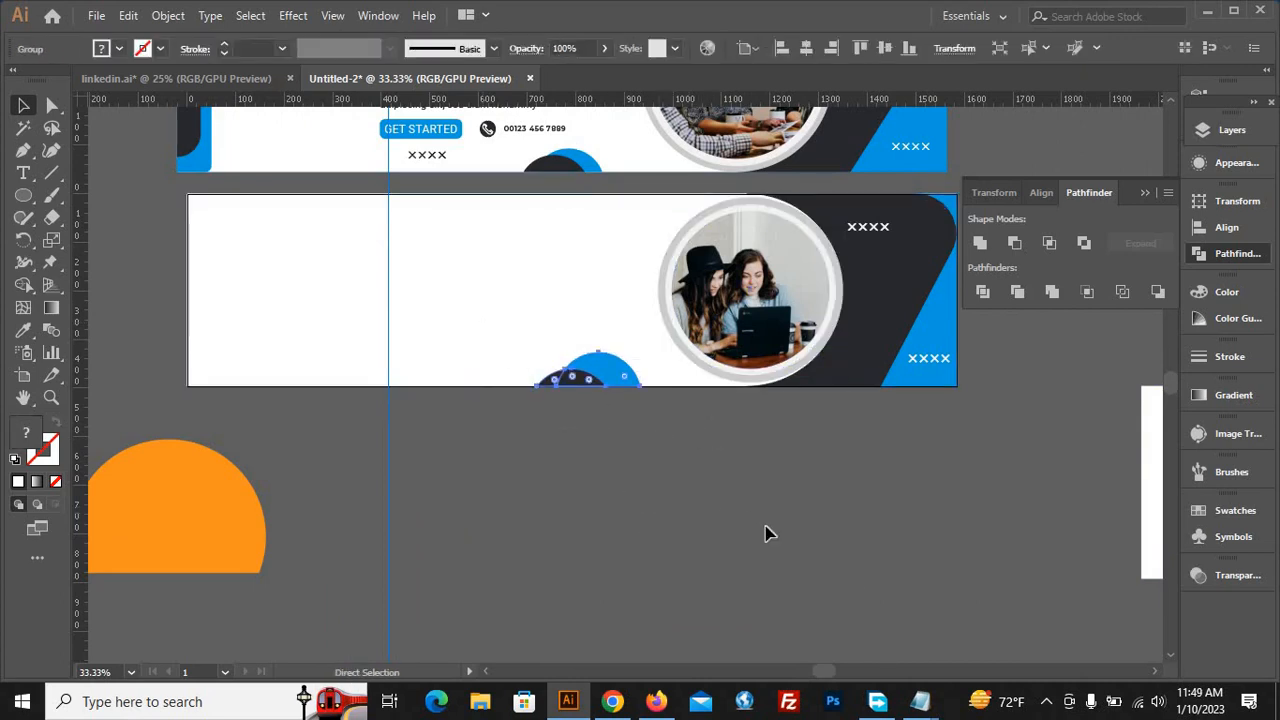
{"action": "left_click", "coordinate": [871, 589]}
Place a copy of the circle group, rotated 180°, at the banner's upper edge near its left end
{"action": "scroll", "coordinate": [877, 594], "scroll_direction": "down", "scroll_amount": 1}
{"action": "scroll", "coordinate": [877, 594], "scroll_direction": "down", "scroll_amount": 1}
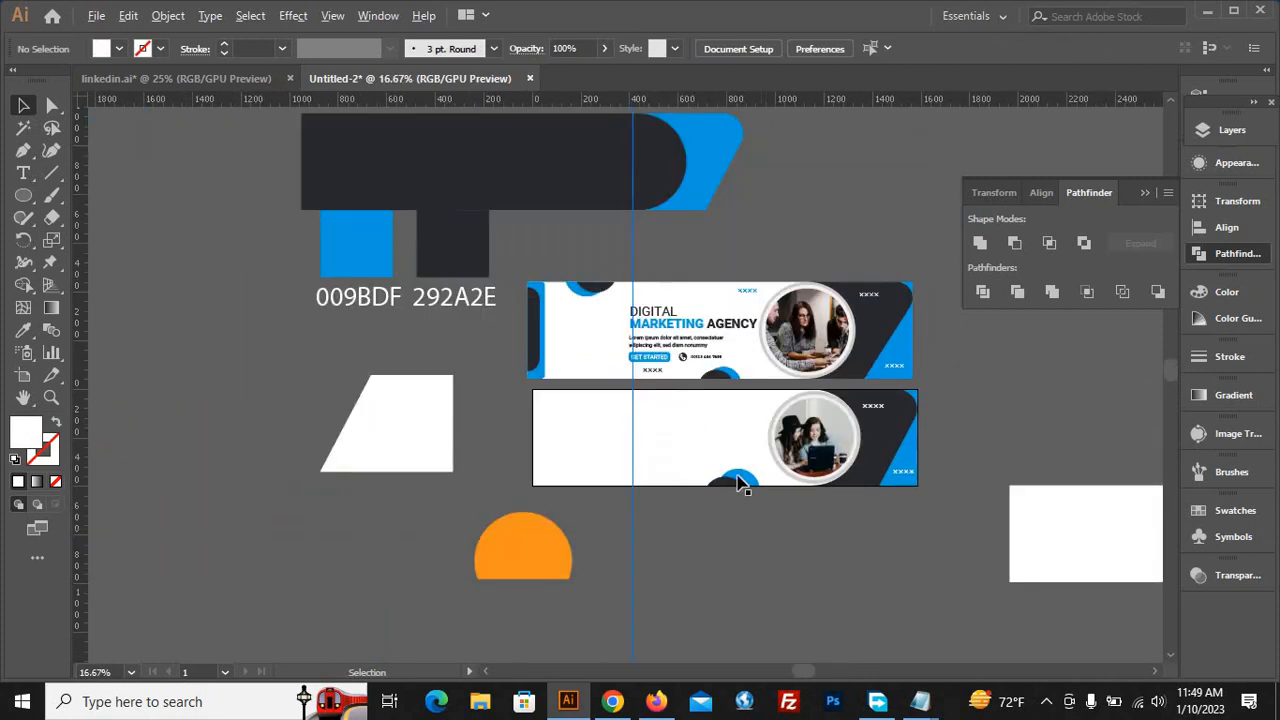
{"action": "left_click_drag", "start_coordinate": [591, 418], "coordinate": [491, 386]}
{"action": "left_click", "coordinate": [613, 412]}
{"action": "left_click", "coordinate": [850, 510]}
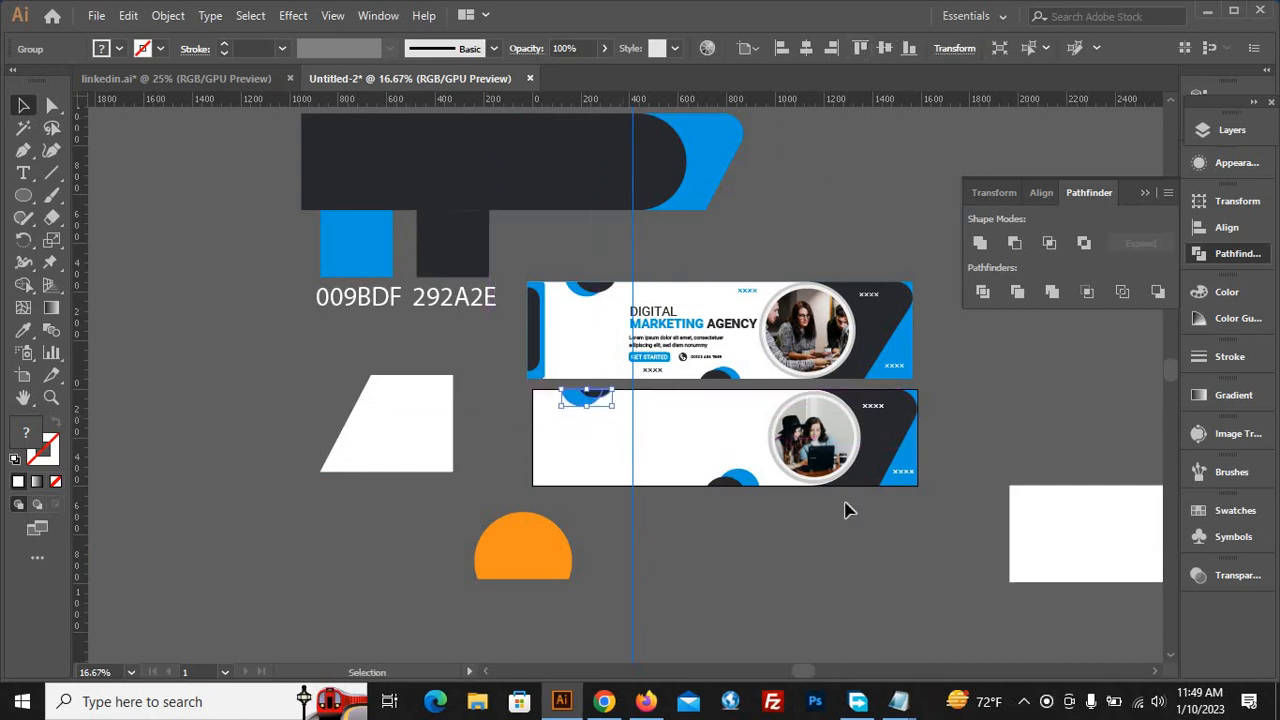
Scale the circle group at the banner's lower edge down slightly
{"action": "scroll", "coordinate": [760, 498], "scroll_direction": "up", "scroll_amount": 2}
{"action": "left_click", "coordinate": [745, 482]}
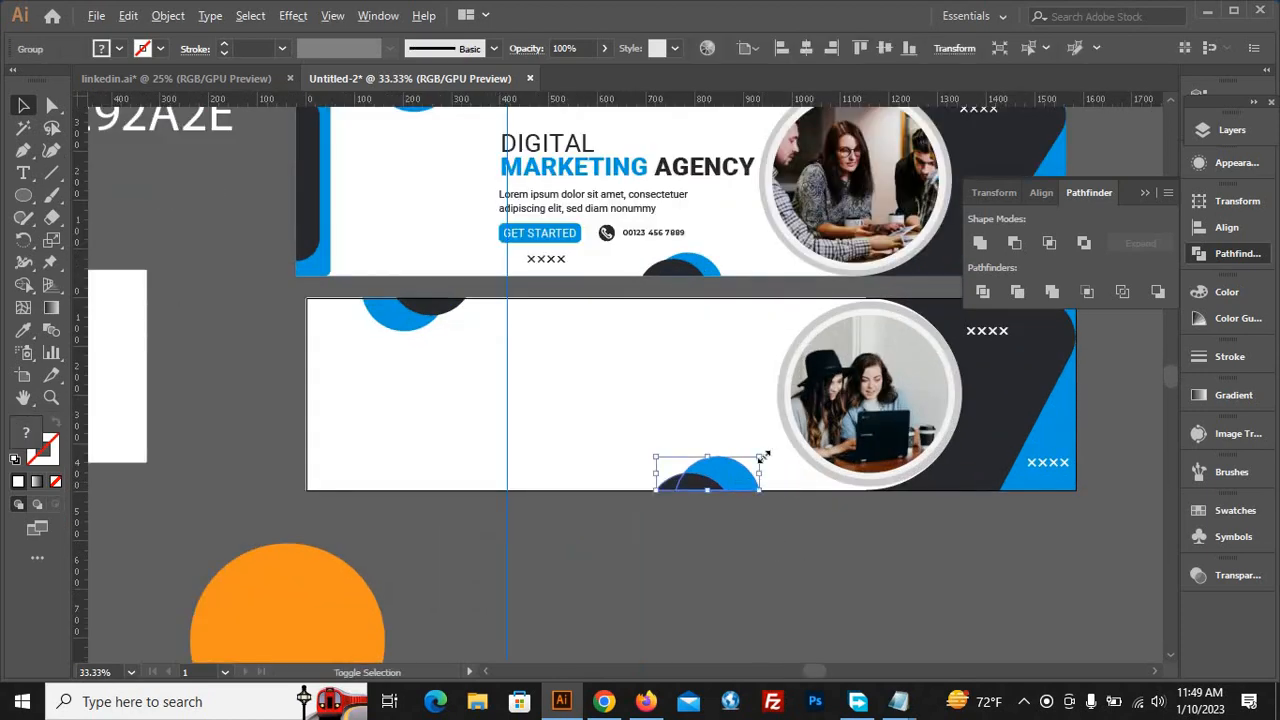
{"action": "left_click_drag", "start_coordinate": [764, 456], "coordinate": [757, 459]}
{"action": "left_click", "coordinate": [744, 527]}
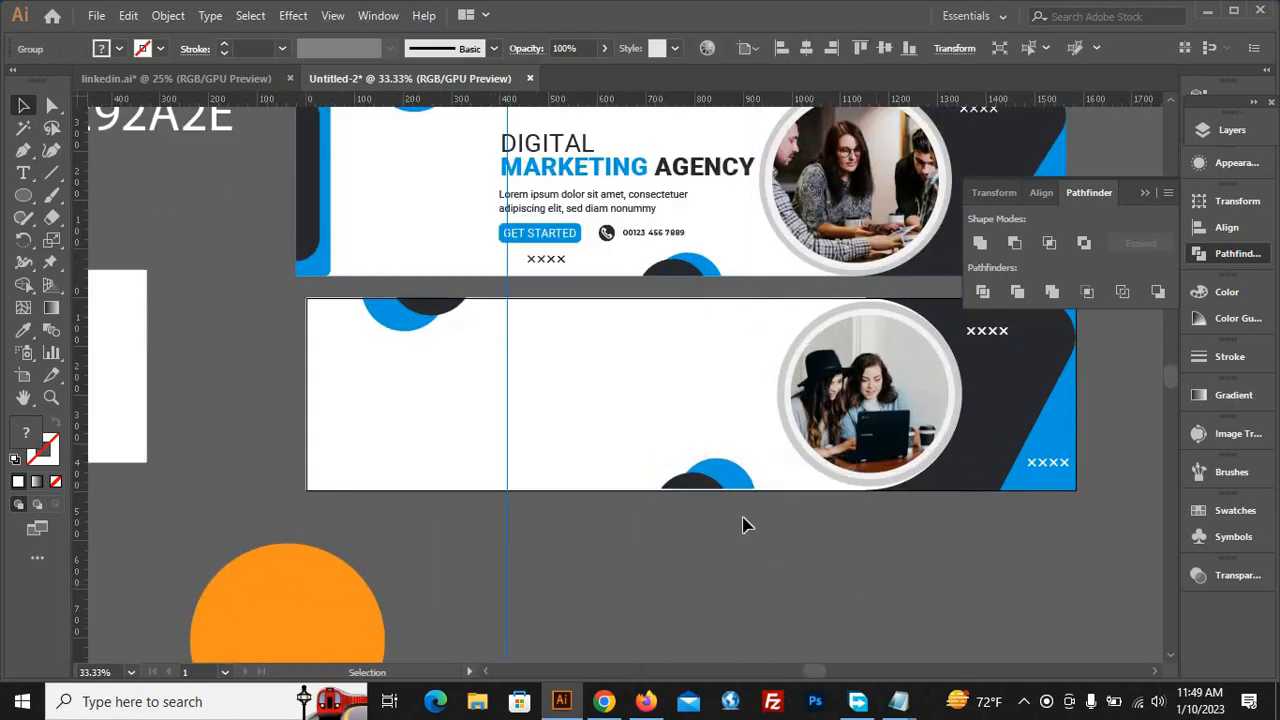
Align the lower circle group to the bottom edge of the artboard
{"action": "scroll", "coordinate": [742, 524], "scroll_direction": "up", "scroll_amount": 1}
{"action": "left_click", "coordinate": [737, 468]}
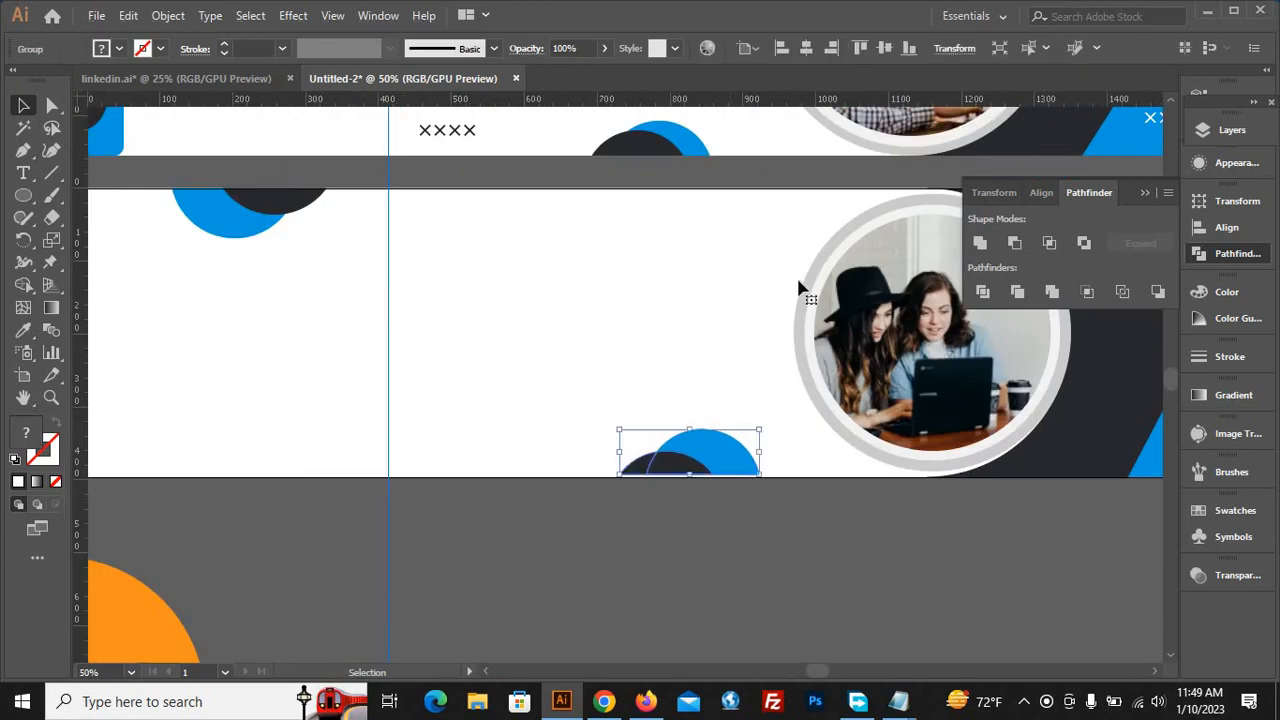
{"action": "left_click", "coordinate": [908, 48]}
{"action": "left_click", "coordinate": [1000, 531]}
Draw a narrow full-height rectangle along the artboard's left edge and fill it with the blue sampled from the reference banner
{"action": "scroll", "coordinate": [893, 601], "scroll_direction": "down", "scroll_amount": 3}
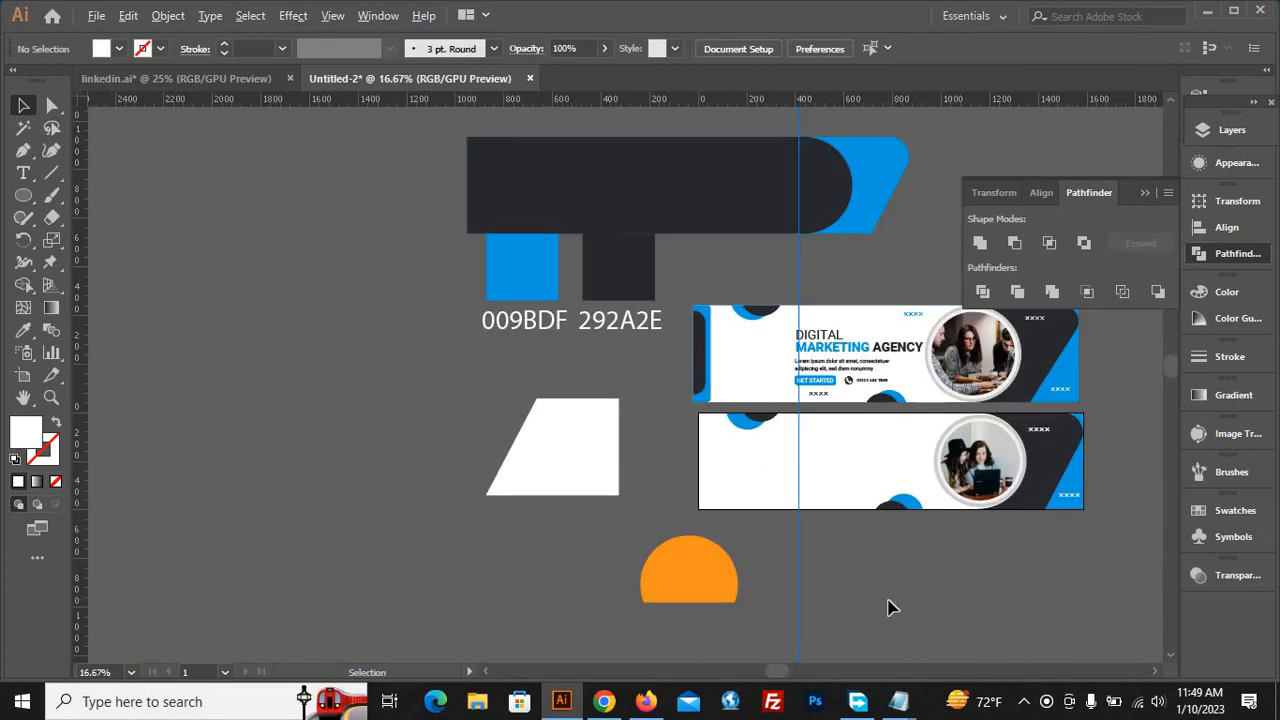
{"action": "scroll", "coordinate": [893, 608], "scroll_direction": "up", "scroll_amount": 1}
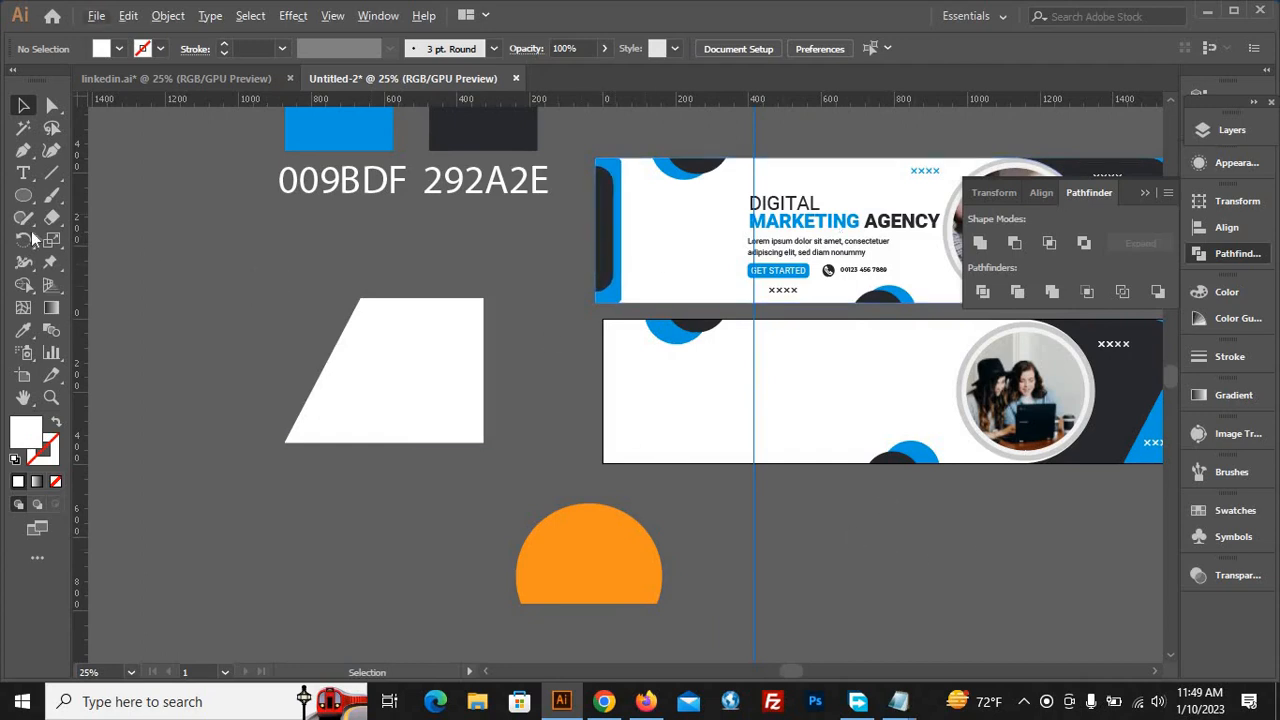
{"action": "left_click", "coordinate": [23, 195]}
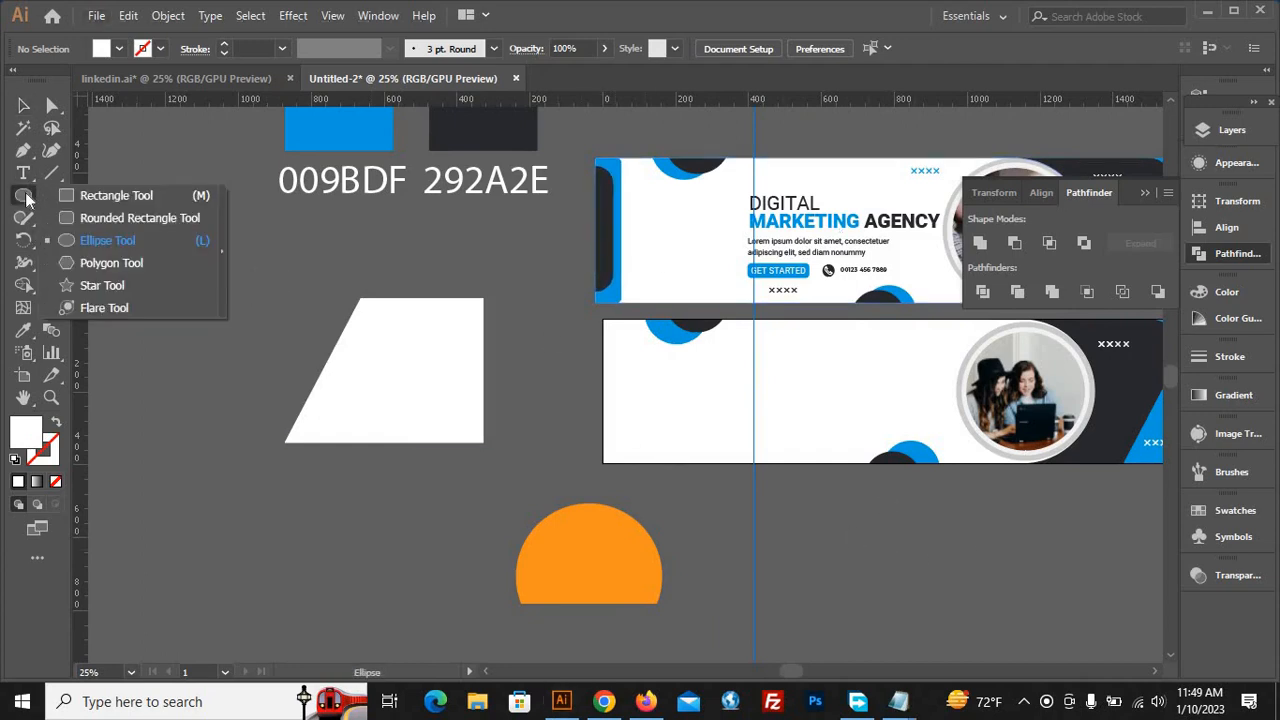
{"action": "left_click", "coordinate": [116, 196]}
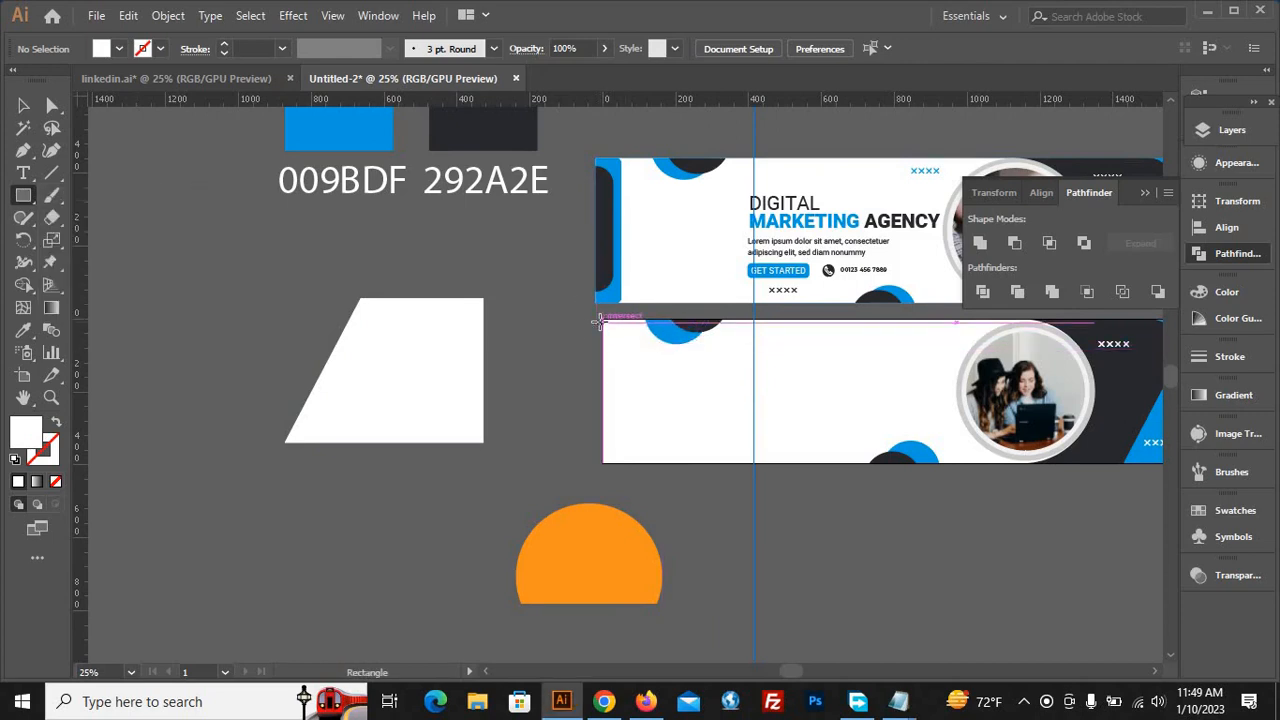
{"action": "left_click_drag", "start_coordinate": [615, 360], "coordinate": [626, 462]}
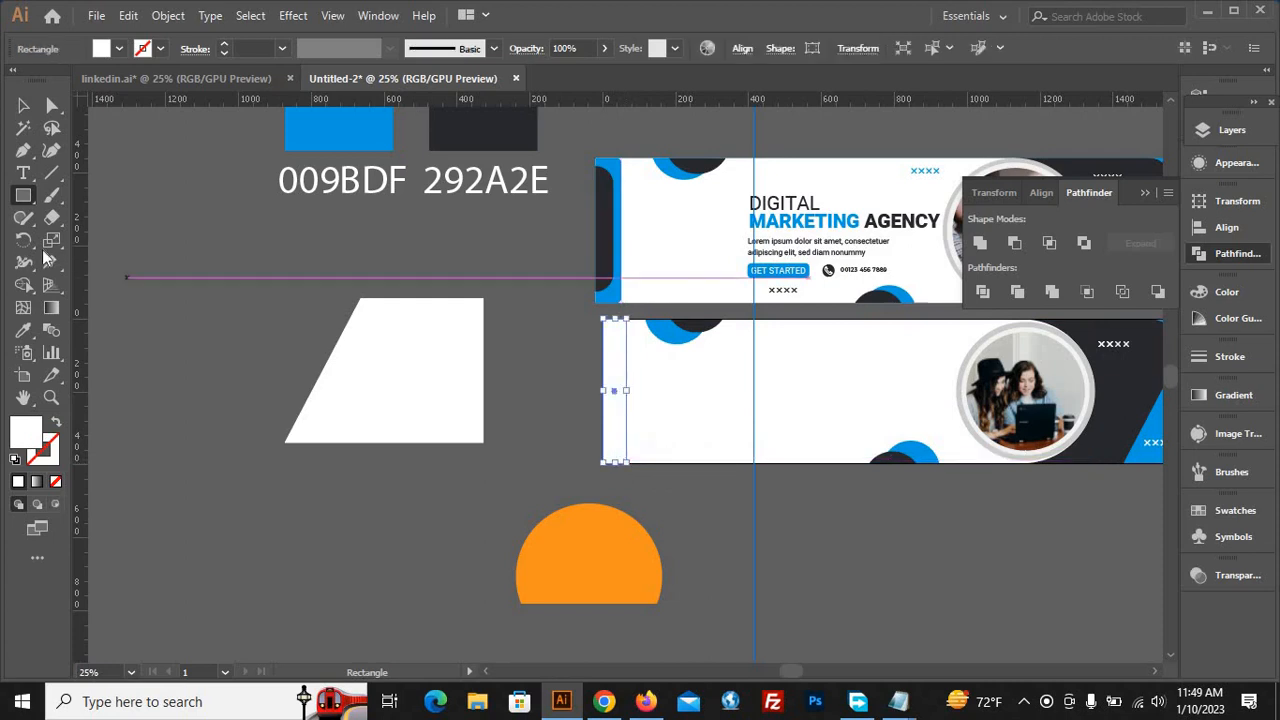
{"action": "left_click", "coordinate": [23, 330]}
{"action": "left_click", "coordinate": [606, 210]}
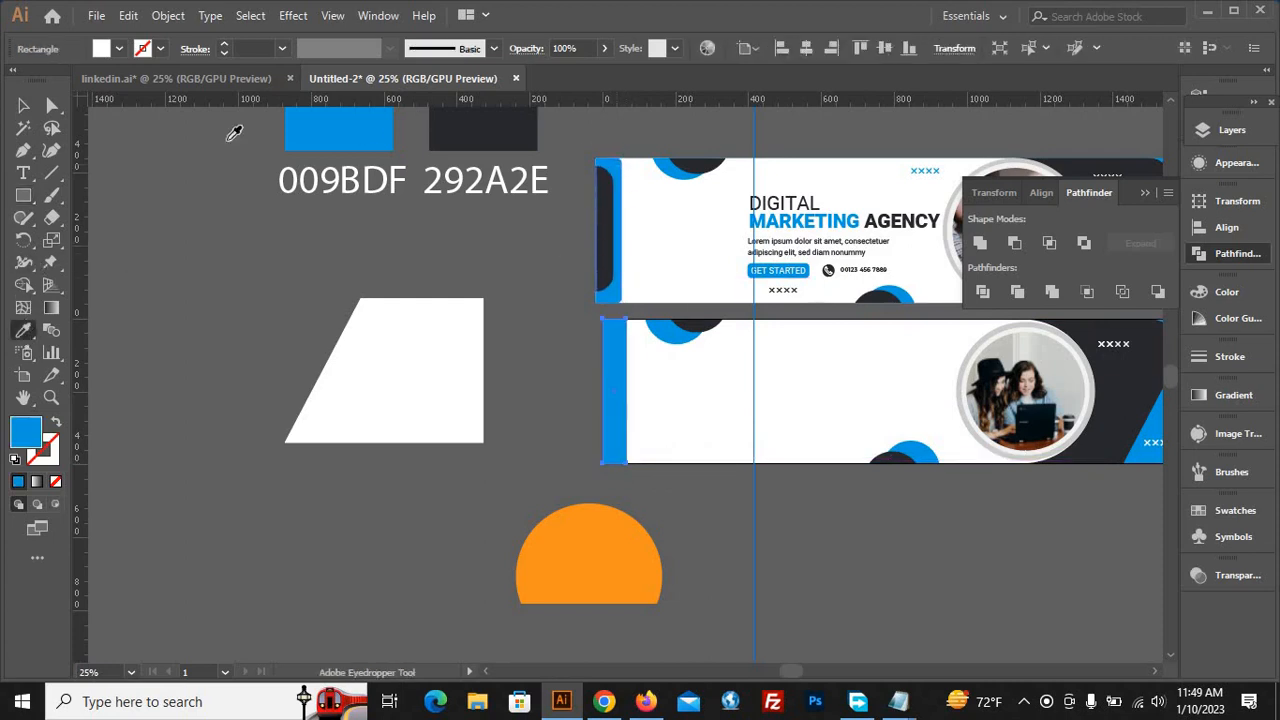
{"action": "left_click", "coordinate": [23, 105]}
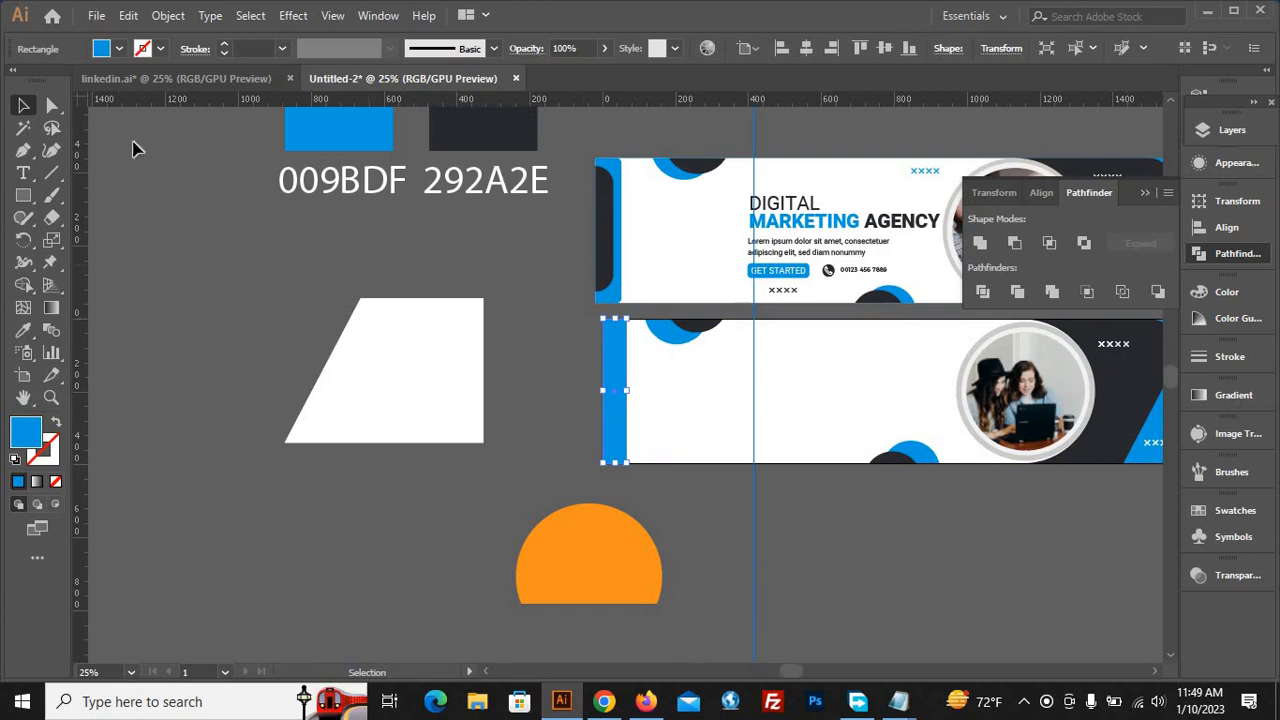
Round all corners of the blue edge strip to a radius of about 31.64 px
{"action": "left_click", "coordinate": [52, 105]}
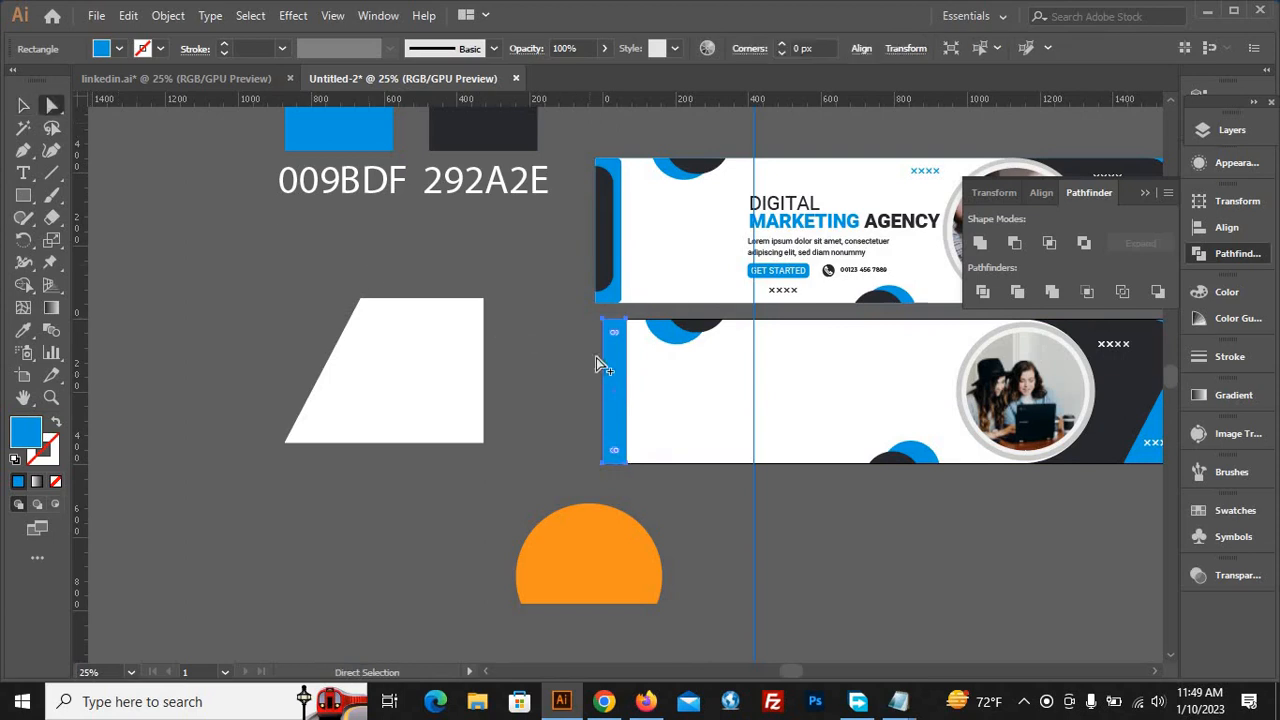
{"action": "scroll", "coordinate": [596, 362], "scroll_direction": "up", "scroll_amount": 2}
{"action": "left_click_drag", "start_coordinate": [652, 378], "coordinate": [654, 381]}
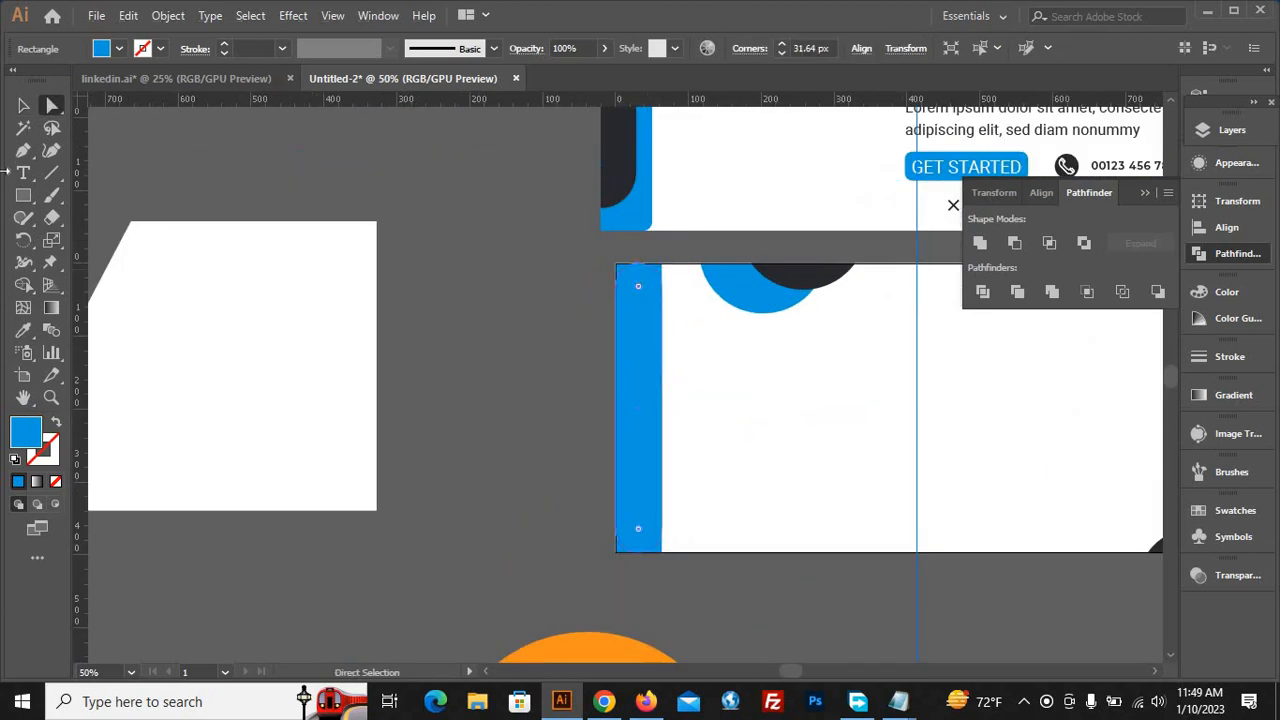
{"action": "key", "text": "ctrl+z"}
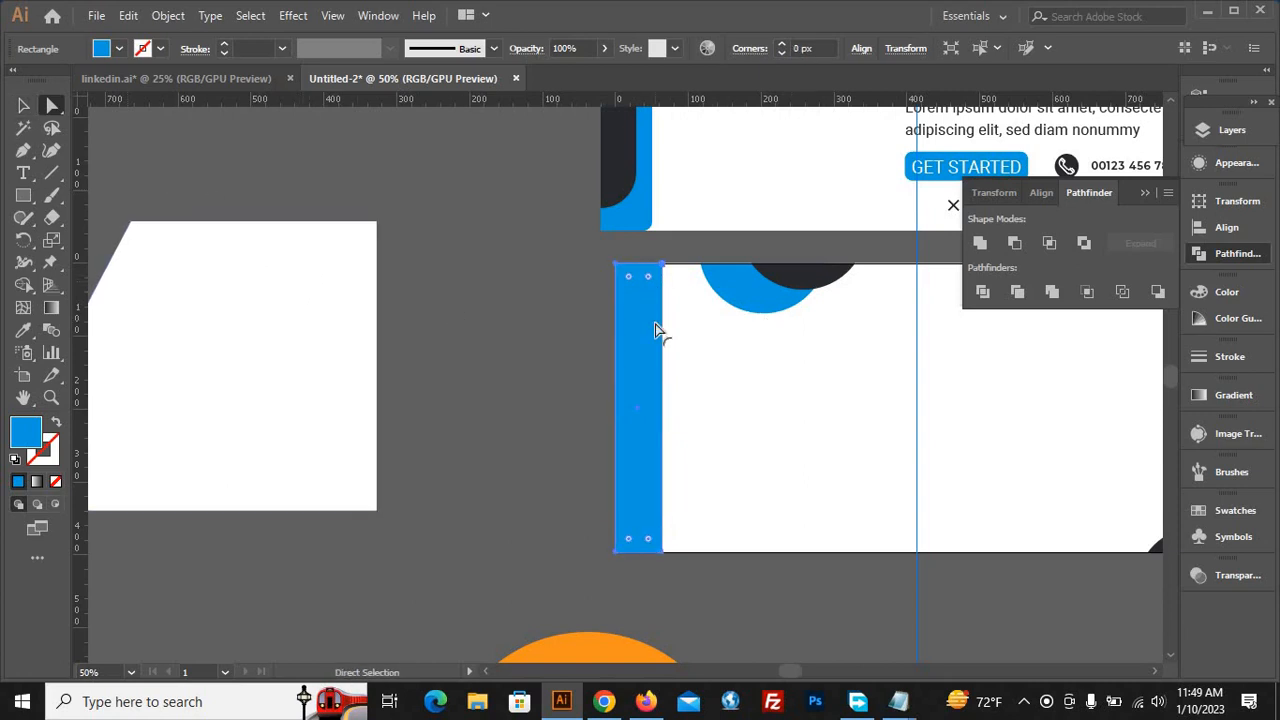
{"action": "key", "text": "ctrl+shift+z"}
{"action": "left_click", "coordinate": [24, 105]}
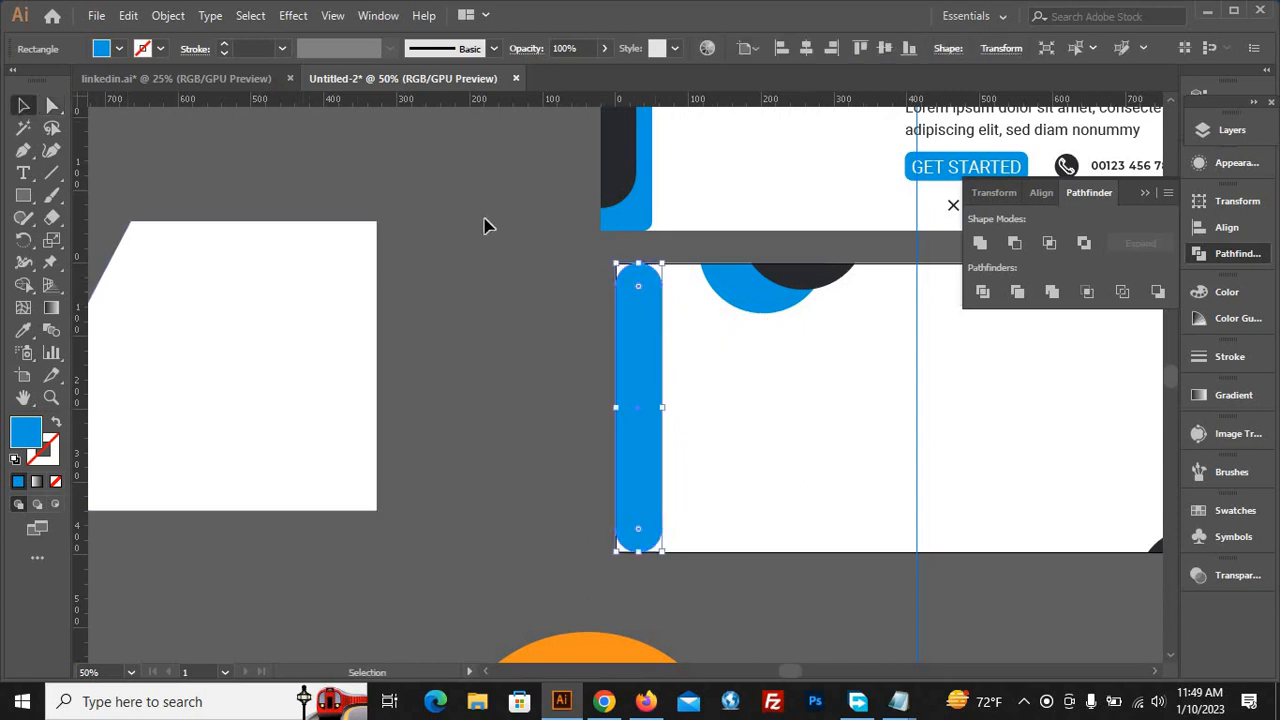
{"action": "left_click", "coordinate": [529, 354]}
Place a copy of the rounded blue strip partly beyond the artboard's left edge and fill it with the reference's dark color
{"action": "scroll", "coordinate": [530, 360], "scroll_direction": "down", "scroll_amount": 1}
{"action": "scroll", "coordinate": [575, 428], "scroll_direction": "up", "scroll_amount": 1}
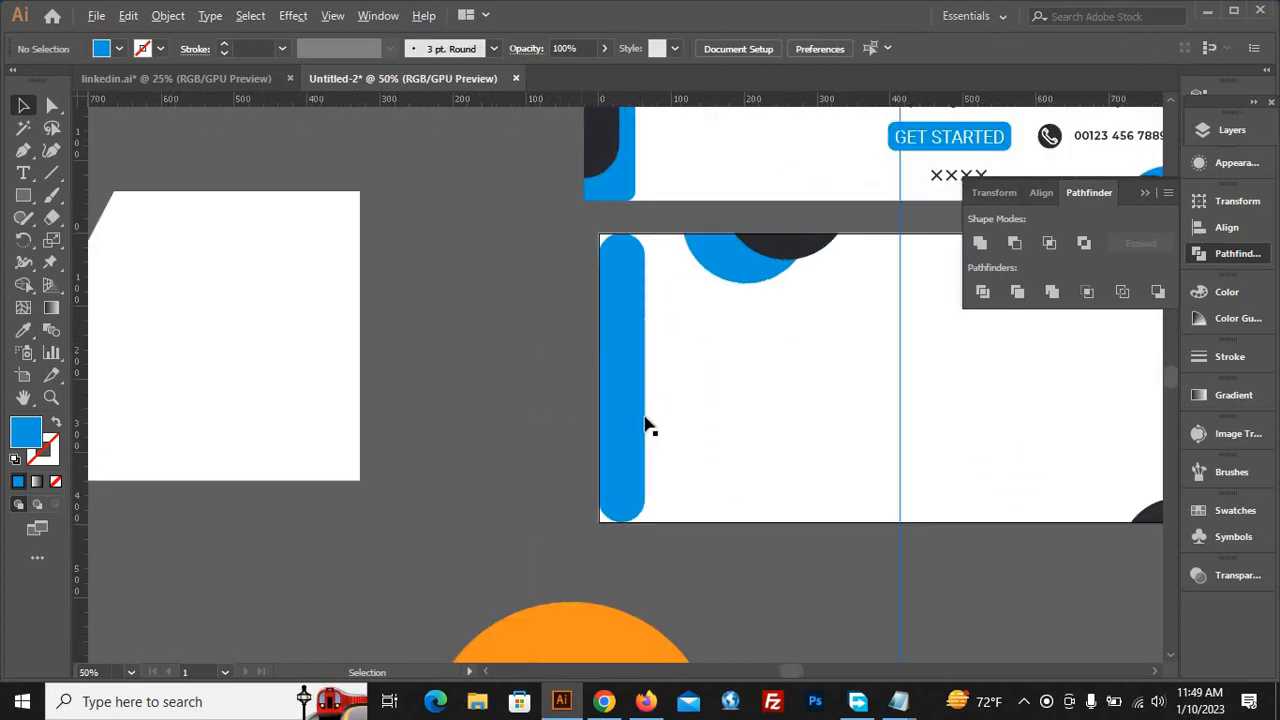
{"action": "left_click_drag", "start_coordinate": [627, 430], "coordinate": [613, 432]}
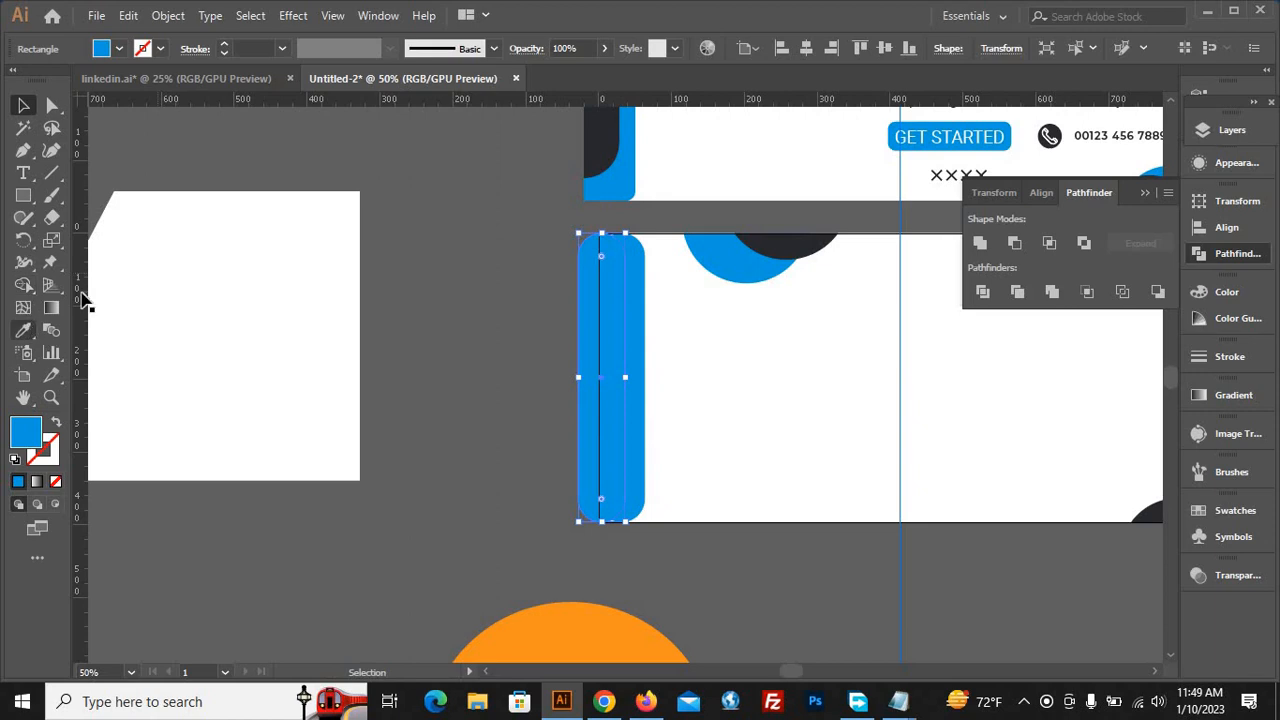
{"action": "left_click", "coordinate": [23, 330]}
{"action": "left_click", "coordinate": [601, 152]}
{"action": "key", "text": "v"}
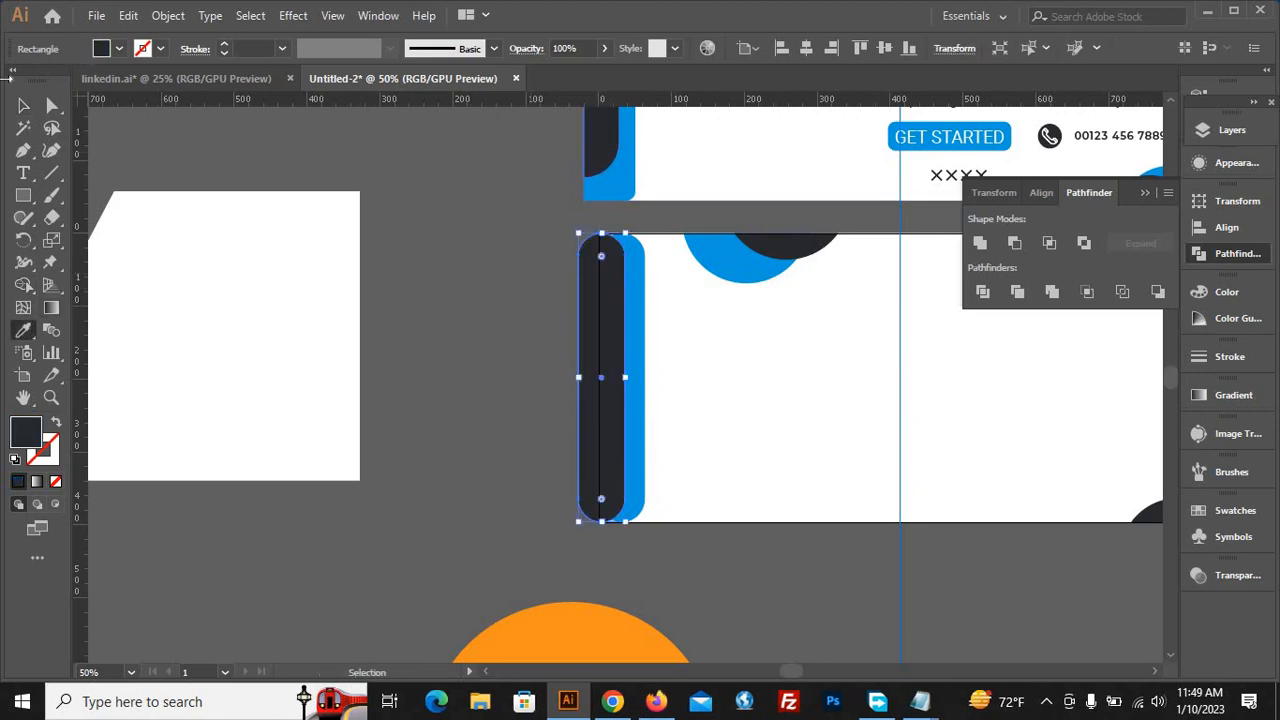
{"action": "left_click", "coordinate": [340, 203]}
Center the white banner-sized rectangle on the artboard and bring it to the front
{"action": "scroll", "coordinate": [340, 203], "scroll_direction": "down", "scroll_amount": 2}
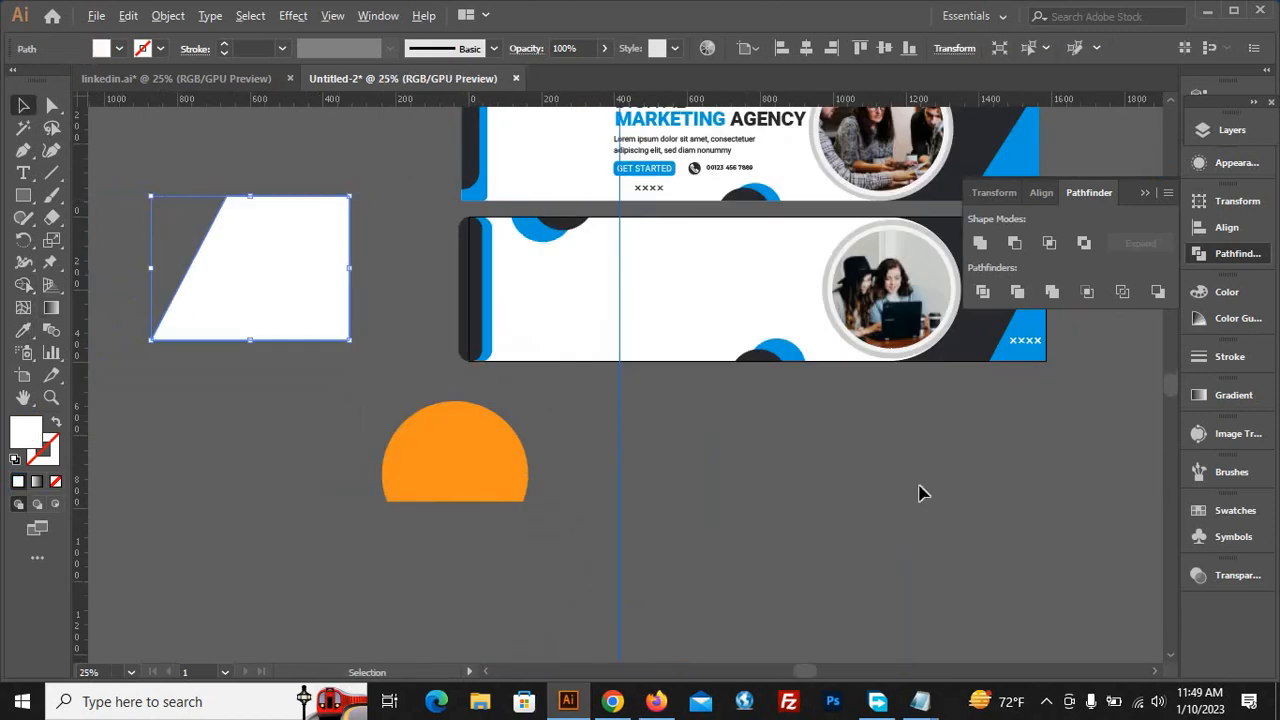
{"action": "scroll", "coordinate": [597, 450], "scroll_direction": "down", "scroll_amount": 1}
{"action": "scroll", "coordinate": [988, 494], "scroll_direction": "down", "scroll_amount": 1}
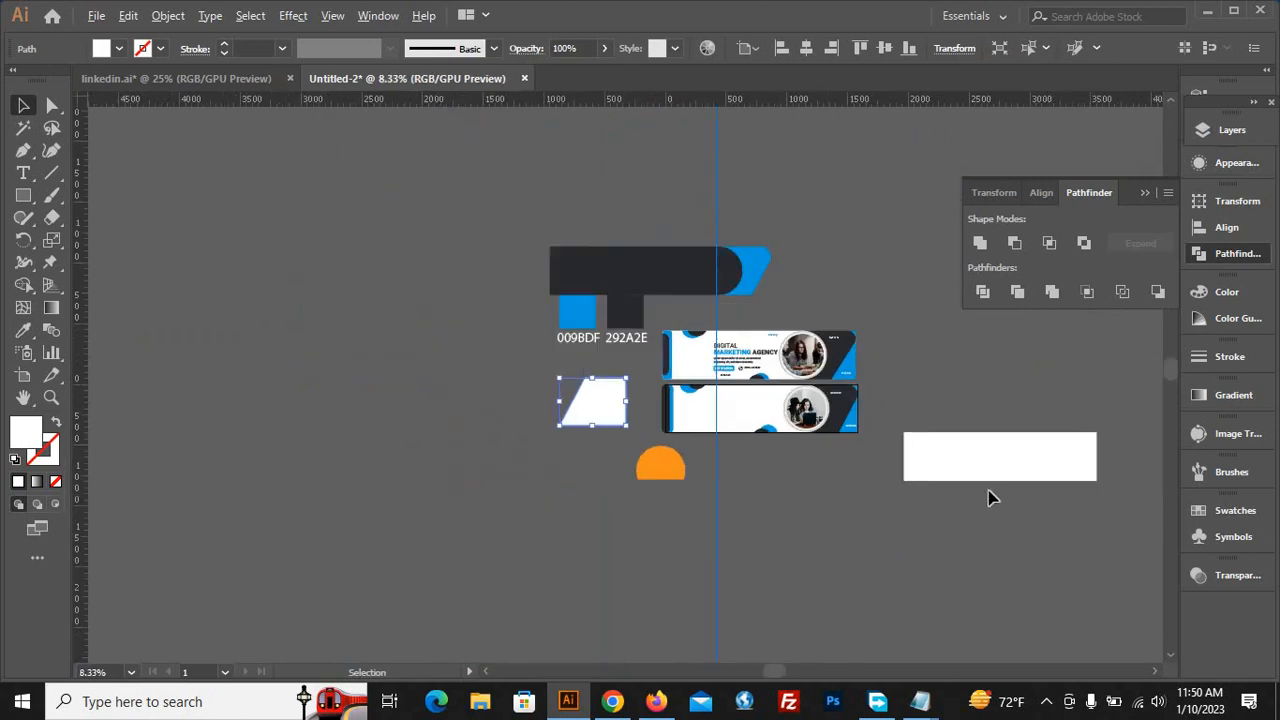
{"action": "scroll", "coordinate": [988, 494], "scroll_direction": "up", "scroll_amount": 1}
{"action": "left_click", "coordinate": [966, 460]}
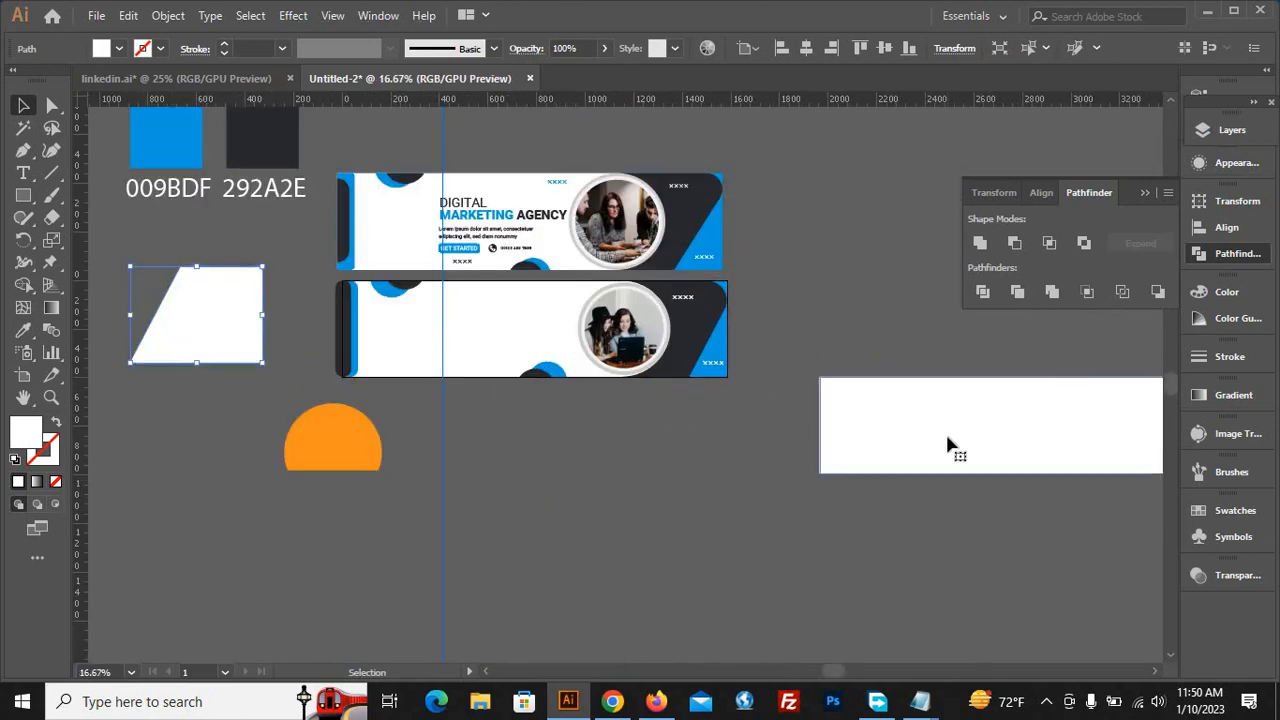
{"action": "left_click", "coordinate": [806, 48]}
{"action": "left_click", "coordinate": [884, 48]}
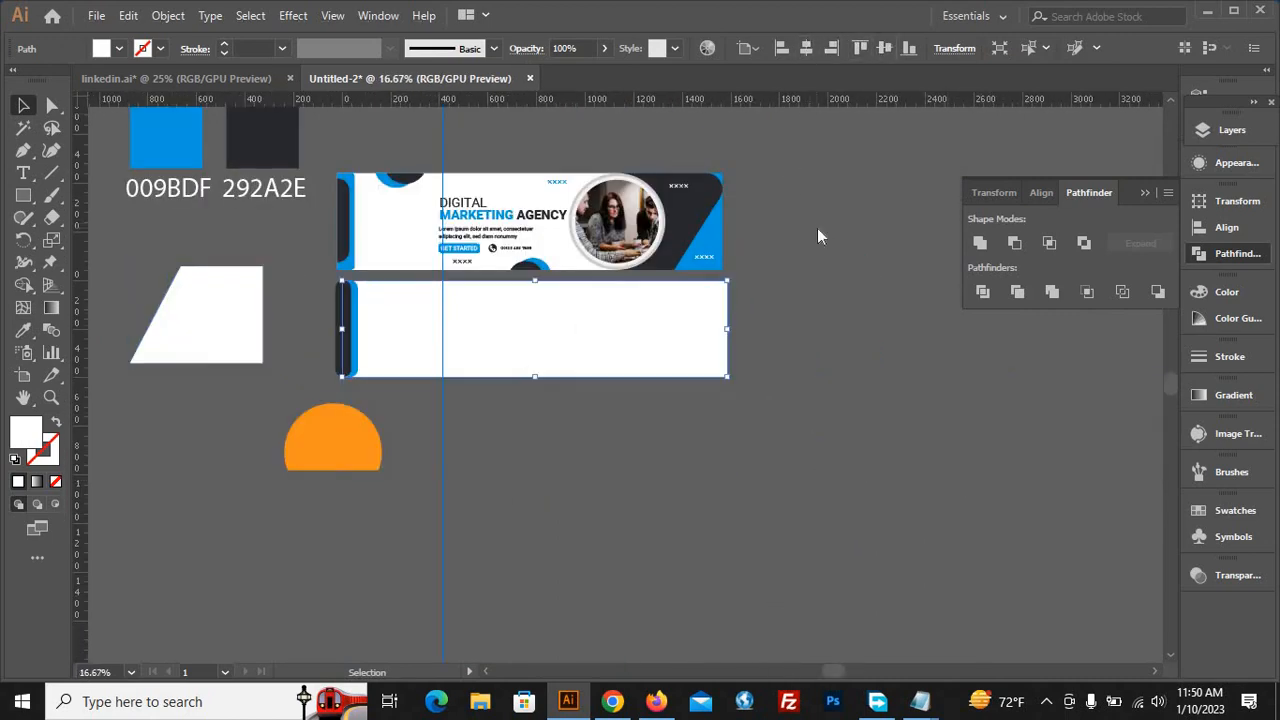
{"action": "right_click", "coordinate": [817, 229]}
{"action": "mouse_move", "coordinate": [1009, 520]}
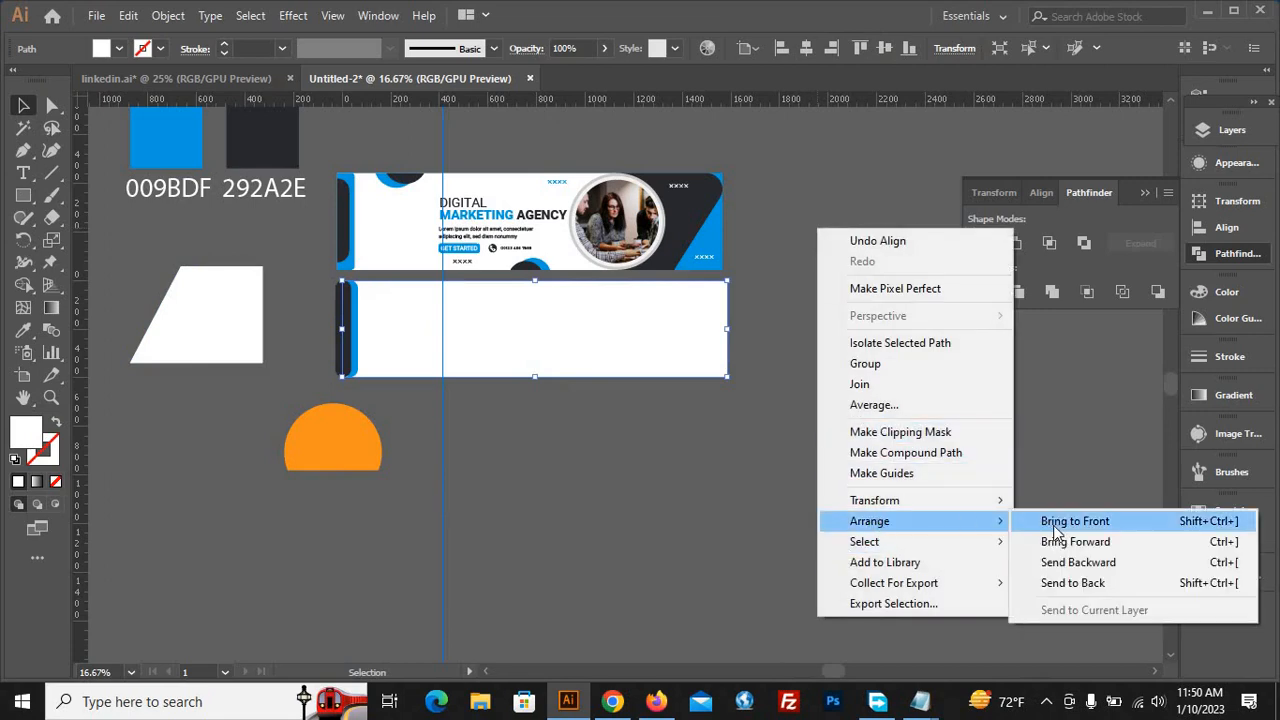
{"action": "left_click", "coordinate": [1060, 521]}
Trim off the part of the dark strip outside the artboard's left edge with the Shape Builder, using the white rectangle as boundary
{"action": "left_click", "coordinate": [820, 503]}
{"action": "key", "text": "ctrl+alt+a"}
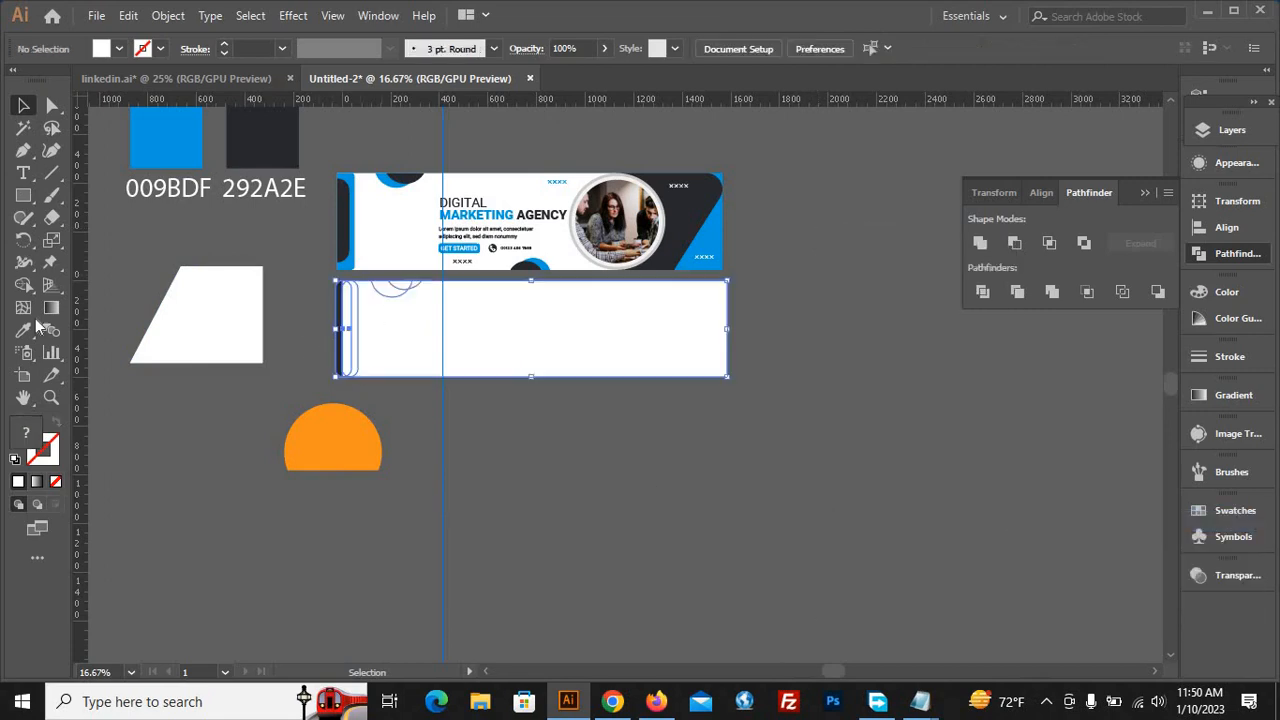
{"action": "left_click", "coordinate": [23, 285]}
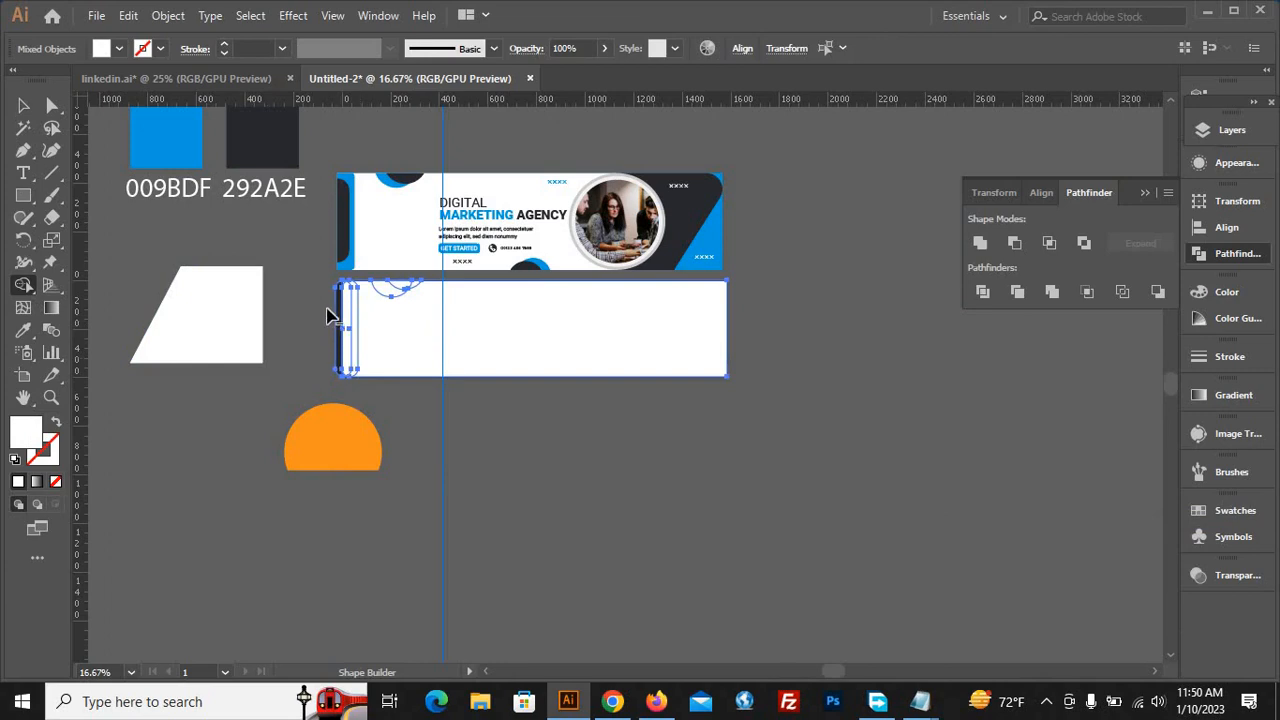
{"action": "scroll", "coordinate": [335, 365], "scroll_direction": "up", "scroll_amount": 7}
{"action": "left_click", "coordinate": [465, 395], "text": "alt"}
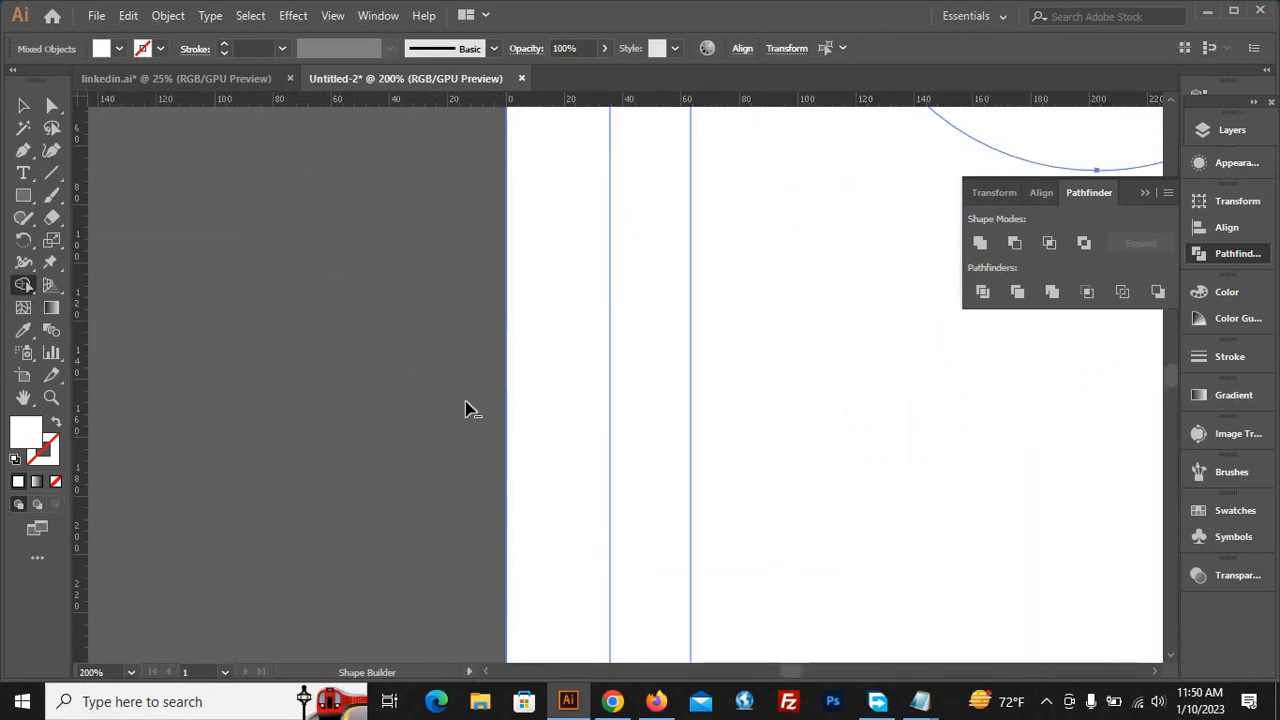
{"action": "scroll", "coordinate": [514, 417], "scroll_direction": "down", "scroll_amount": 4}
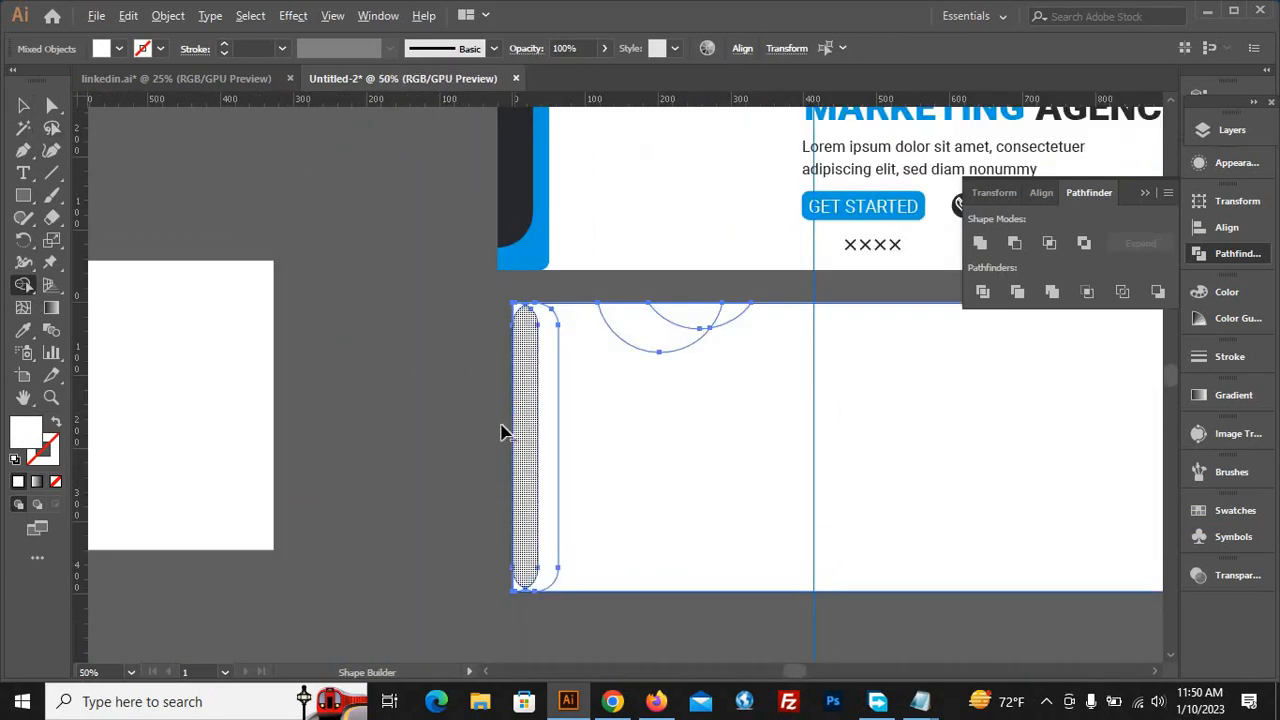
Move the white banner-sized rectangle off the artboard onto the empty area below and to its right
{"action": "left_click", "coordinate": [23, 105]}
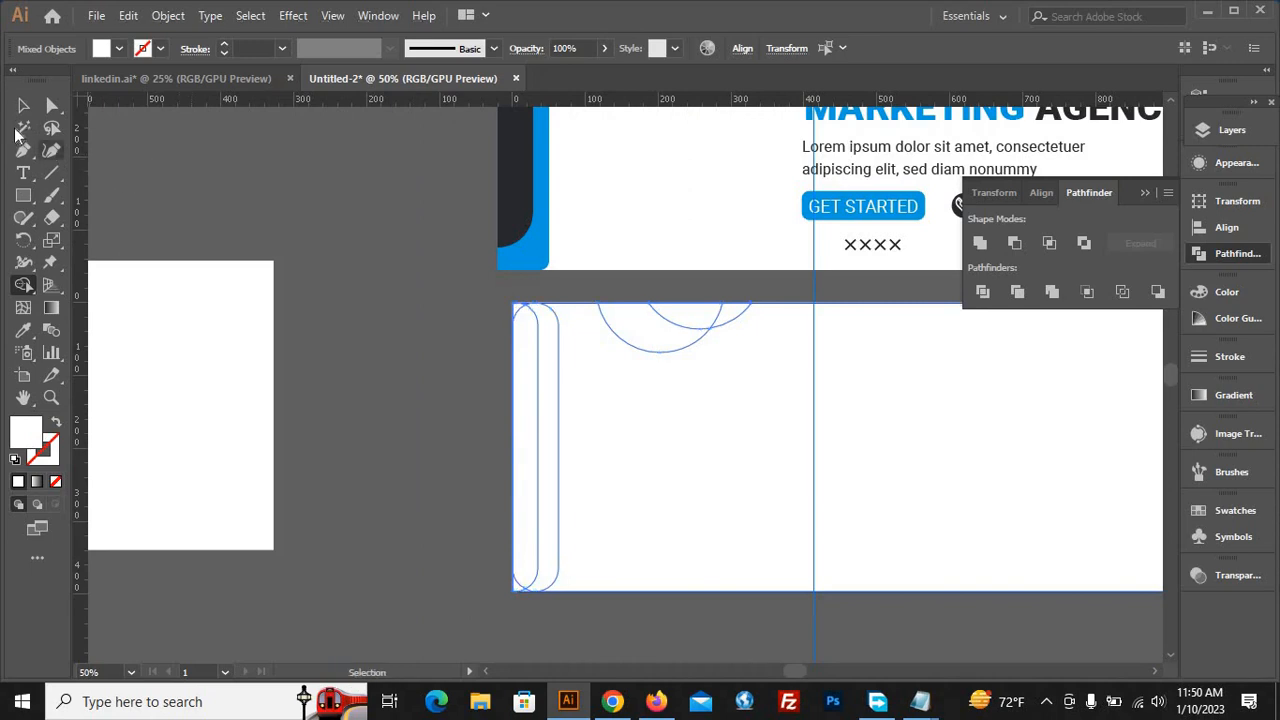
{"action": "left_click", "coordinate": [328, 290]}
{"action": "scroll", "coordinate": [331, 295], "scroll_direction": "down", "scroll_amount": 3}
{"action": "left_click_drag", "start_coordinate": [645, 392], "coordinate": [891, 500]}
{"action": "left_click_drag", "start_coordinate": [838, 448], "coordinate": [1040, 529]}
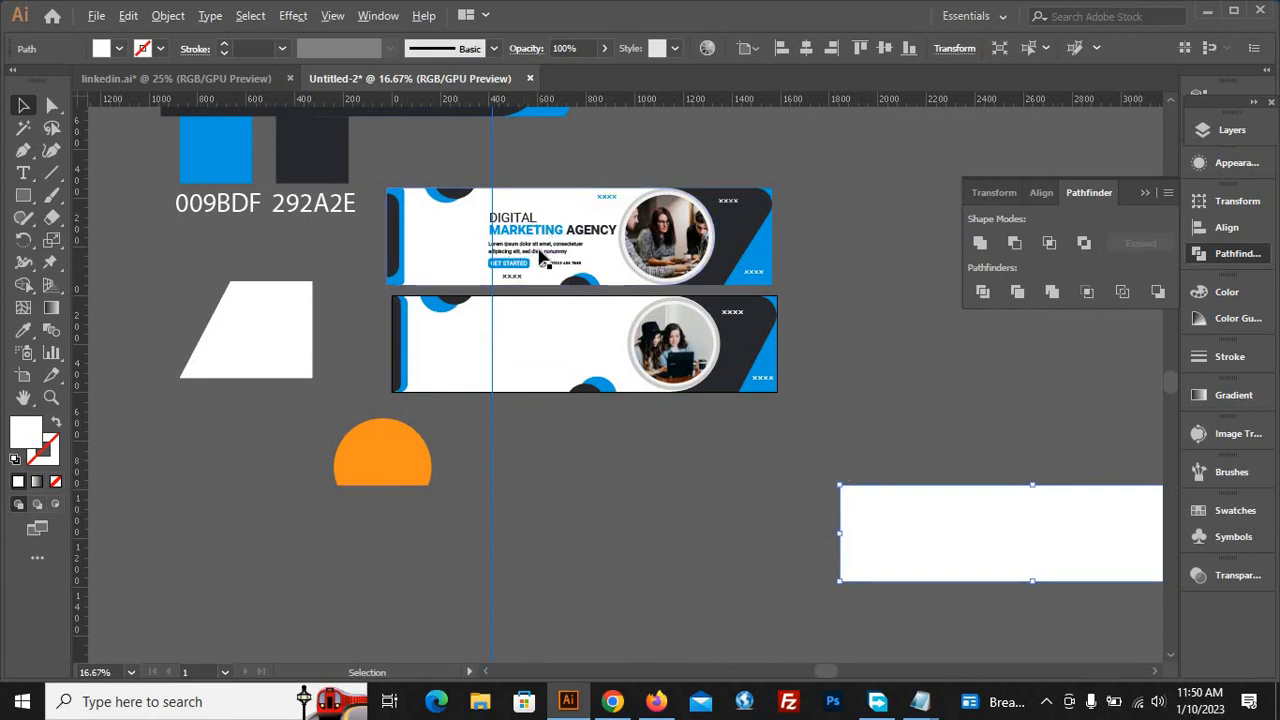
Ungroup the reference banner so its text elements can be selected individually
{"action": "scroll", "coordinate": [543, 257], "scroll_direction": "up", "scroll_amount": 3}
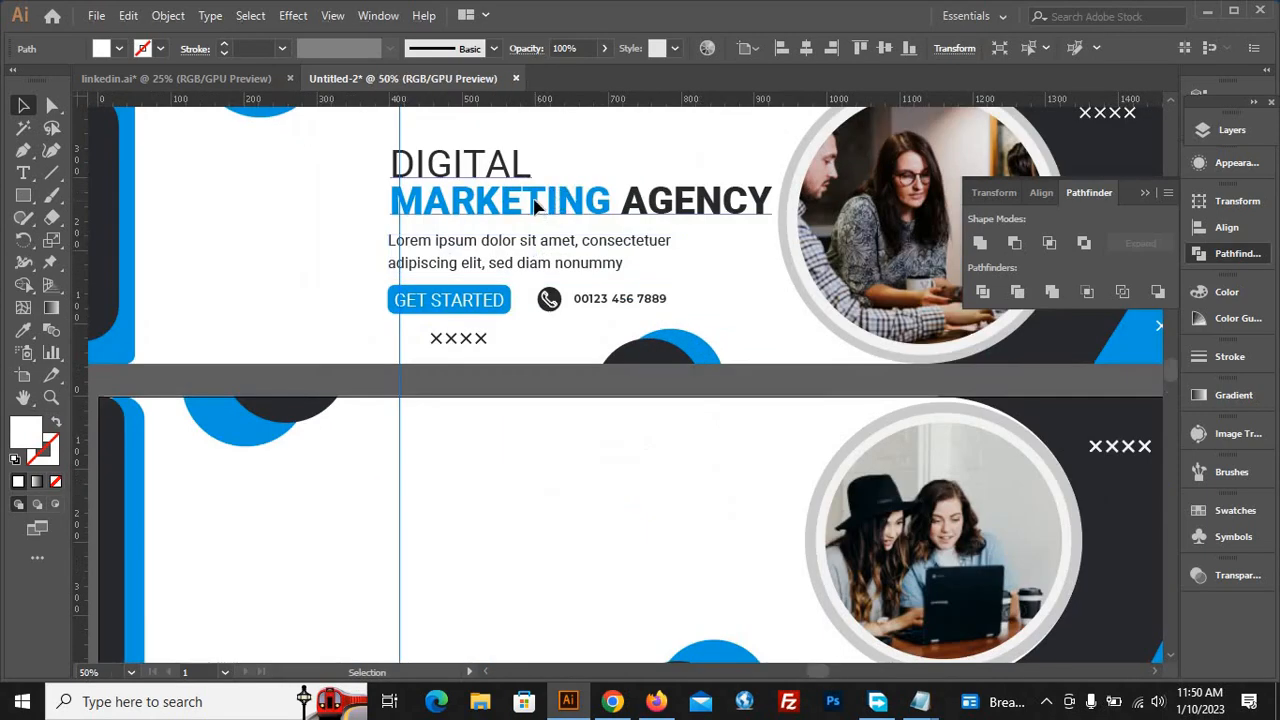
{"action": "left_click", "coordinate": [535, 205]}
{"action": "right_click", "coordinate": [535, 205]}
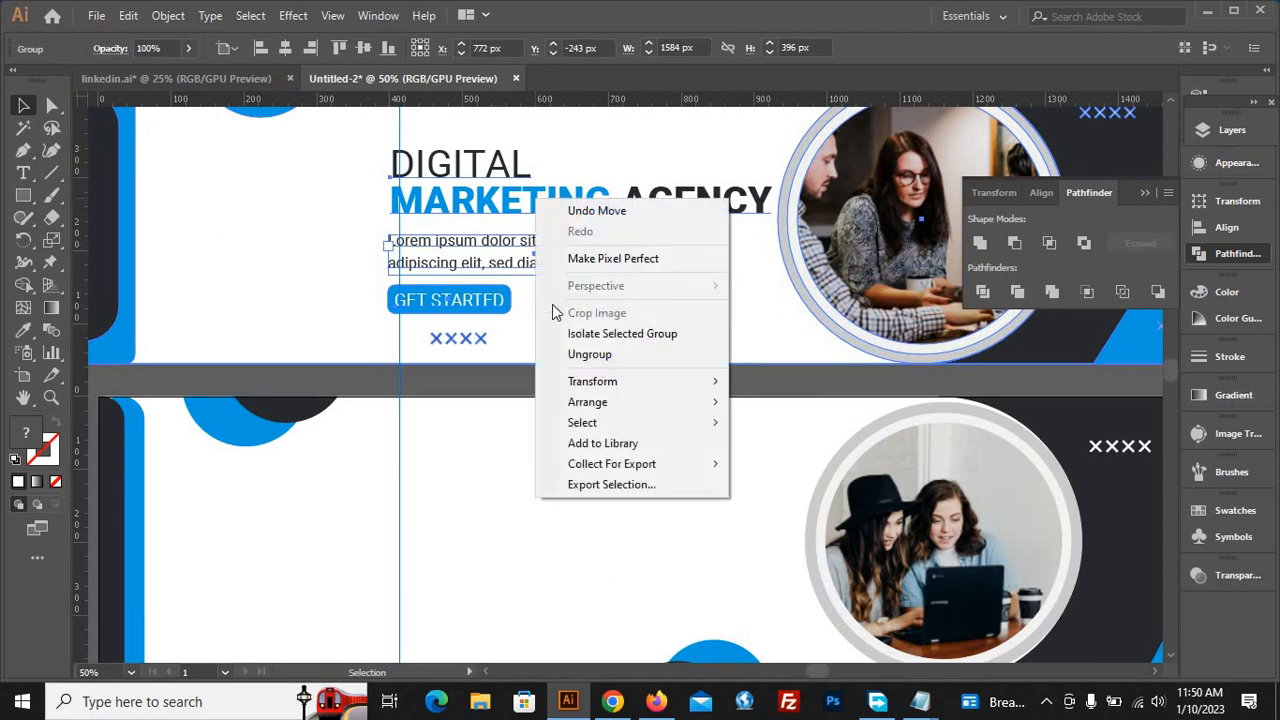
{"action": "left_click", "coordinate": [600, 355]}
{"action": "left_click", "coordinate": [775, 395]}
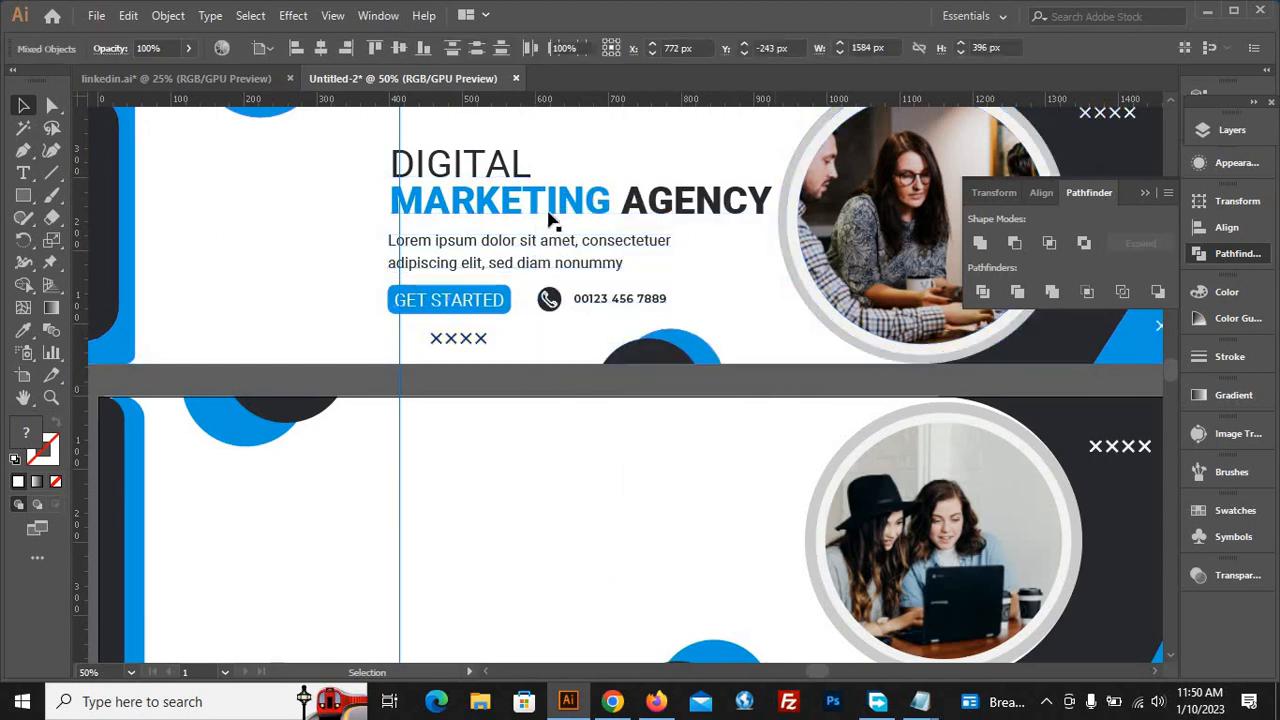
Try moving the DIGITAL MARKETING AGENCY headline from the reference banner onto the new banner
{"action": "left_click", "coordinate": [545, 200]}
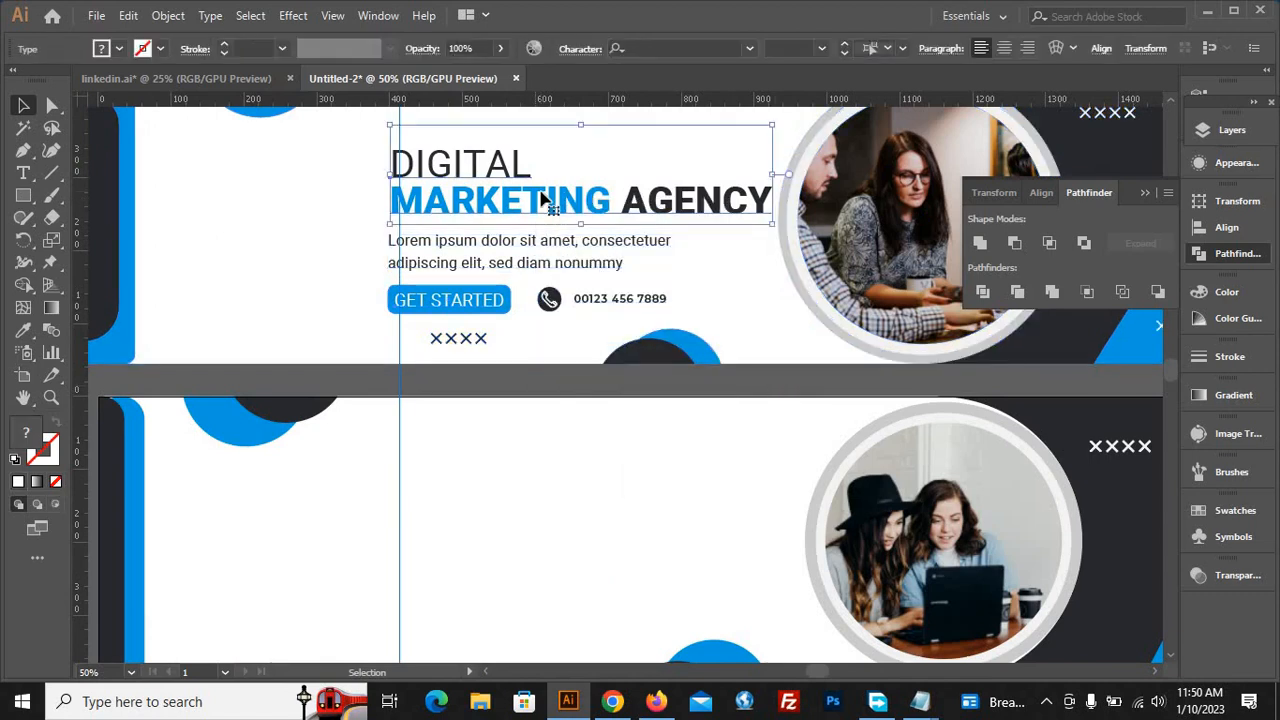
{"action": "left_click", "coordinate": [535, 252]}
{"action": "left_click", "coordinate": [507, 202], "text": "shift"}
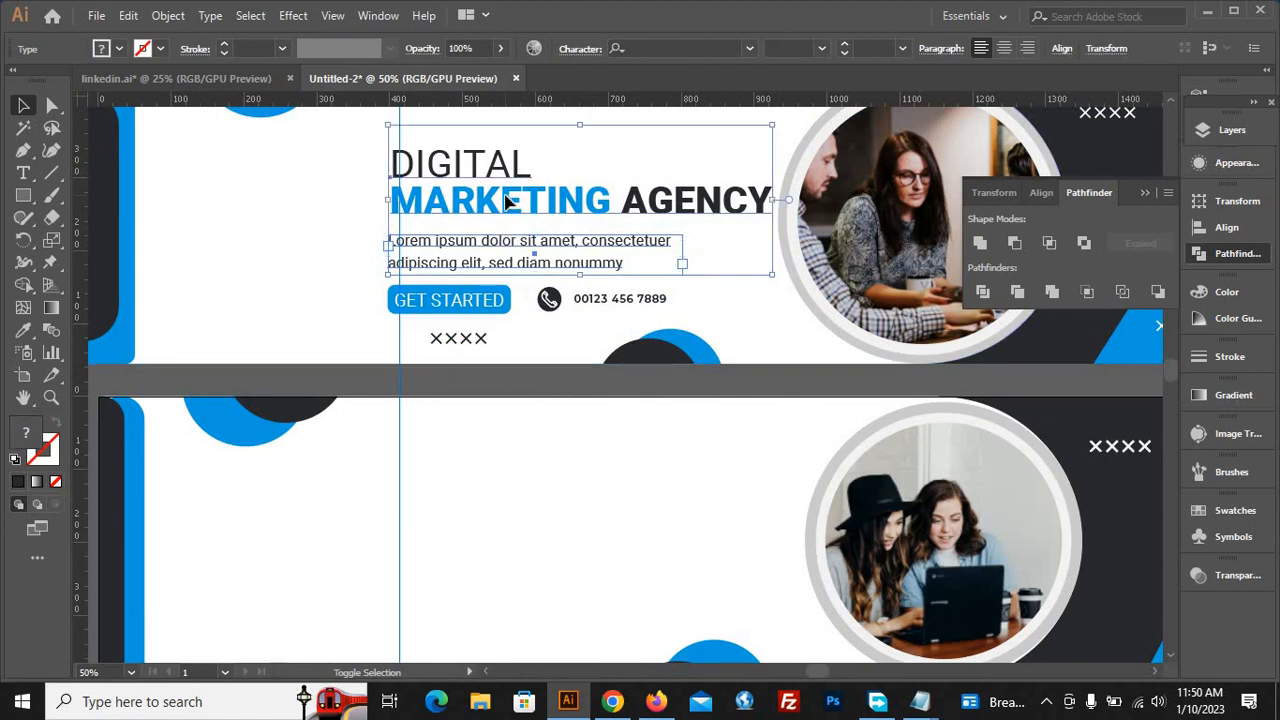
{"action": "left_click", "coordinate": [676, 315]}
{"action": "left_click_drag", "start_coordinate": [536, 188], "coordinate": [550, 513]}
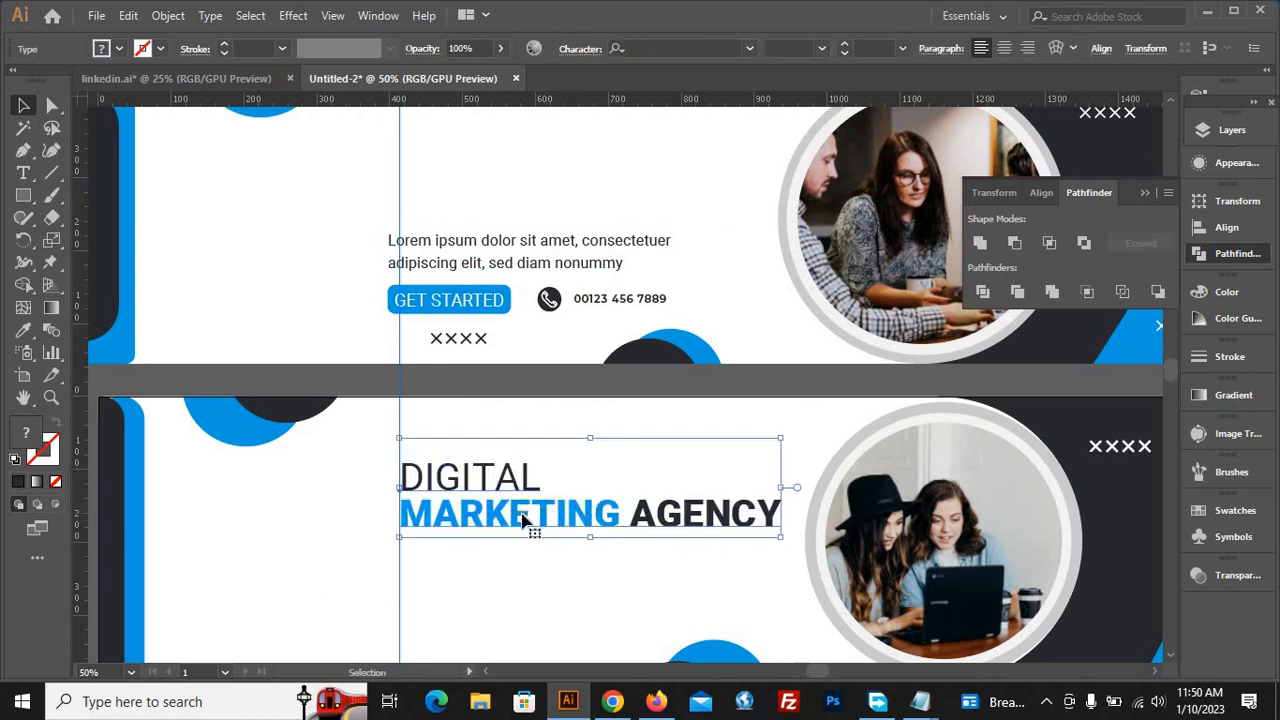
{"action": "key", "text": "ctrl+z"}
Copy the DIGITAL MARKETING AGENCY headline onto the new banner at the vertical guide and move the lorem ipsum paragraph beneath it
{"action": "left_click_drag", "start_coordinate": [566, 205], "coordinate": [580, 491]}
{"action": "left_click_drag", "start_coordinate": [514, 252], "coordinate": [526, 545]}
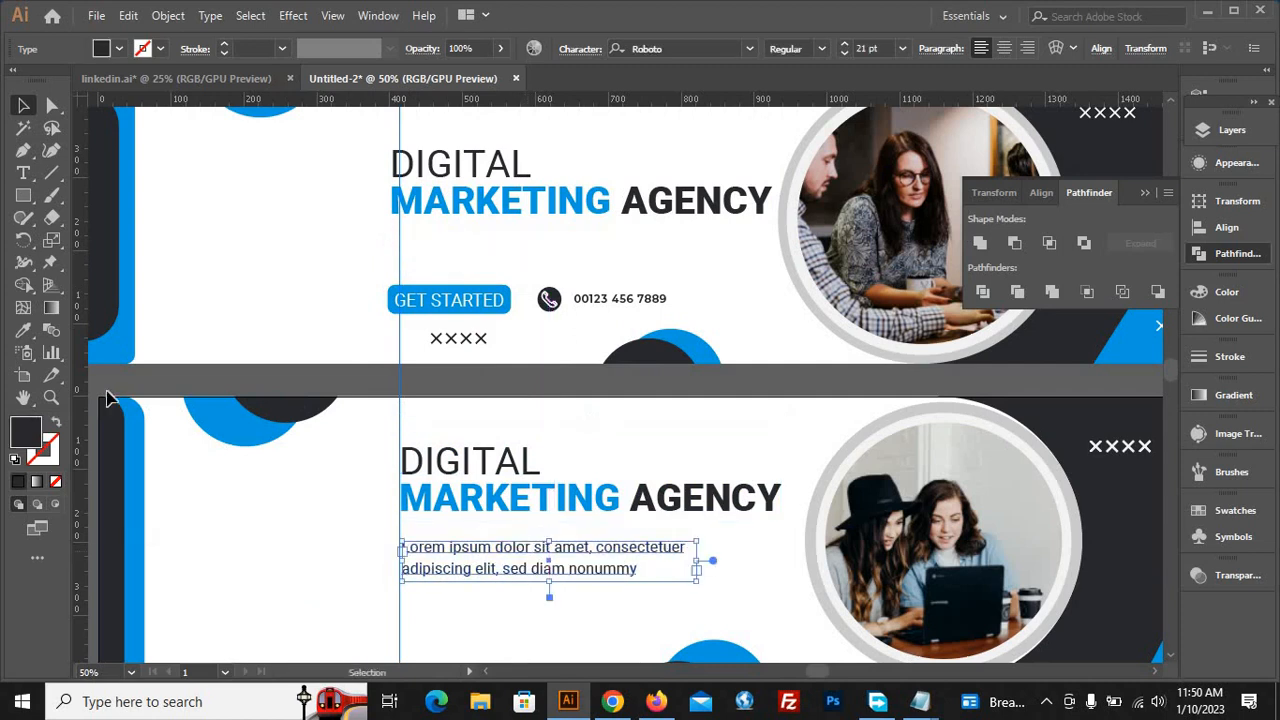
{"action": "left_click", "coordinate": [206, 240]}
Check the font settings of both lines of the DIGITAL MARKETING AGENCY headline on the new banner
{"action": "left_click", "coordinate": [475, 507]}
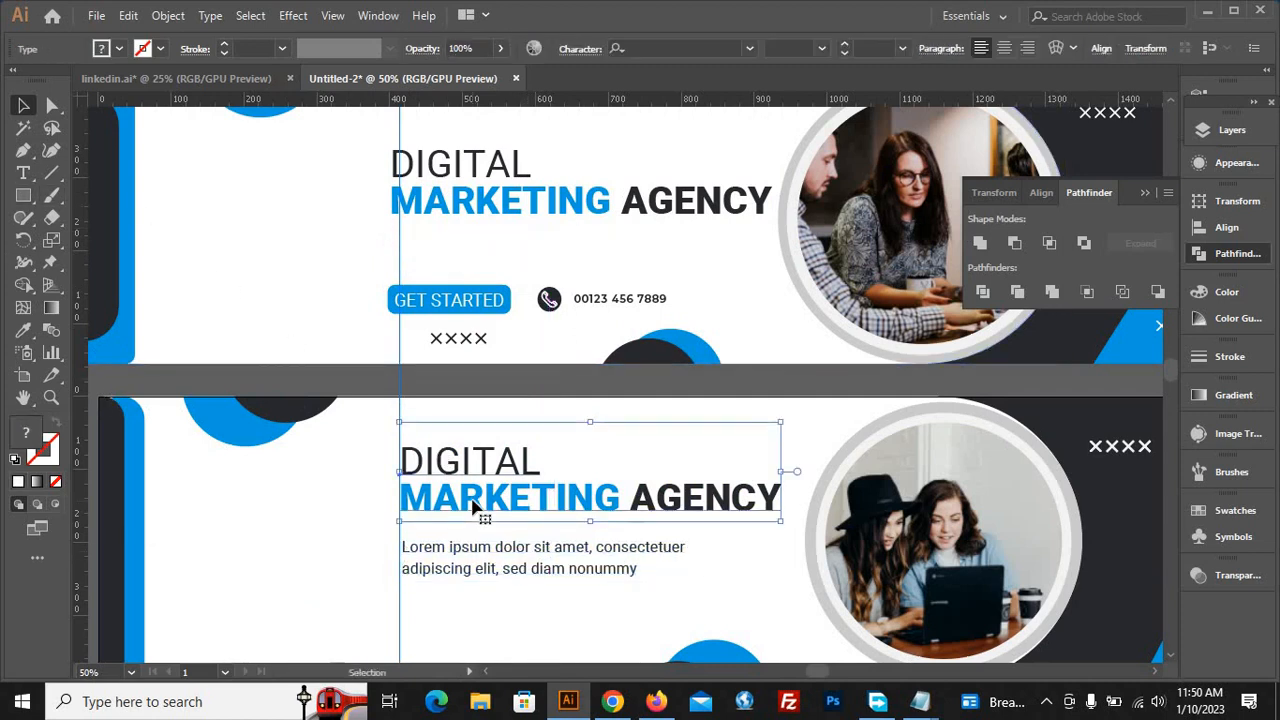
{"action": "left_click", "coordinate": [25, 173]}
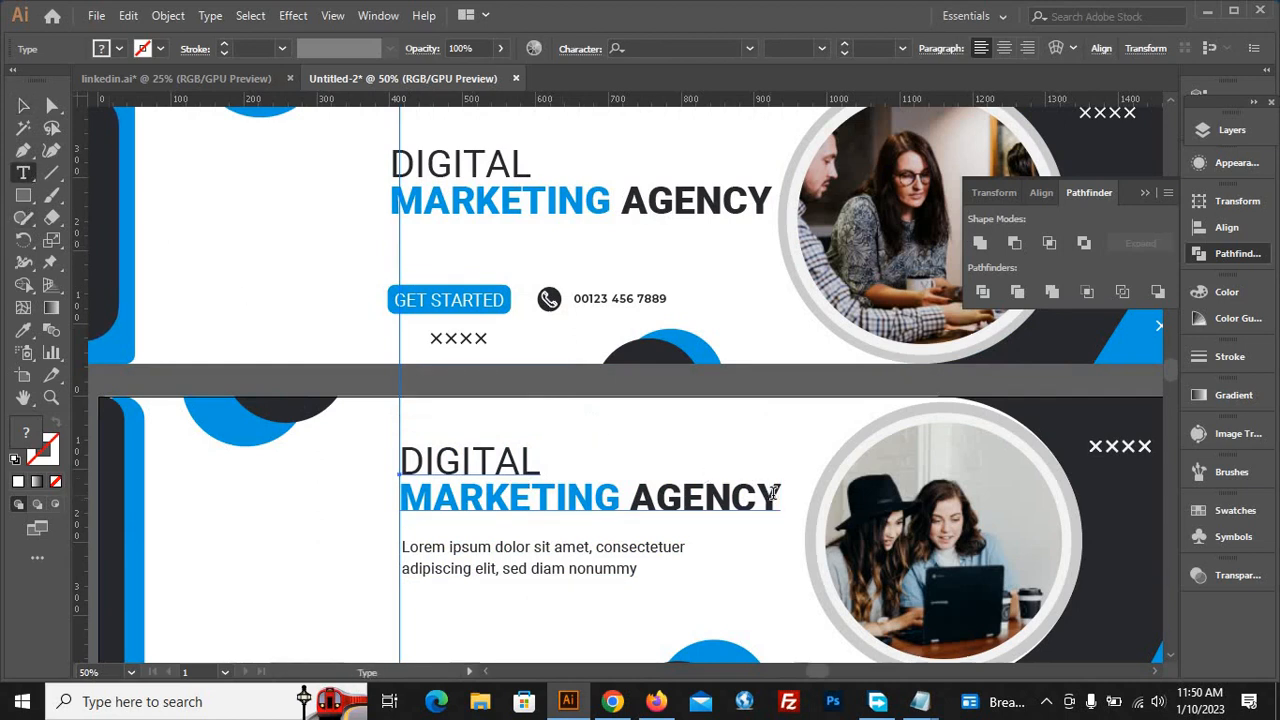
{"action": "left_click_drag", "start_coordinate": [773, 493], "coordinate": [350, 477]}
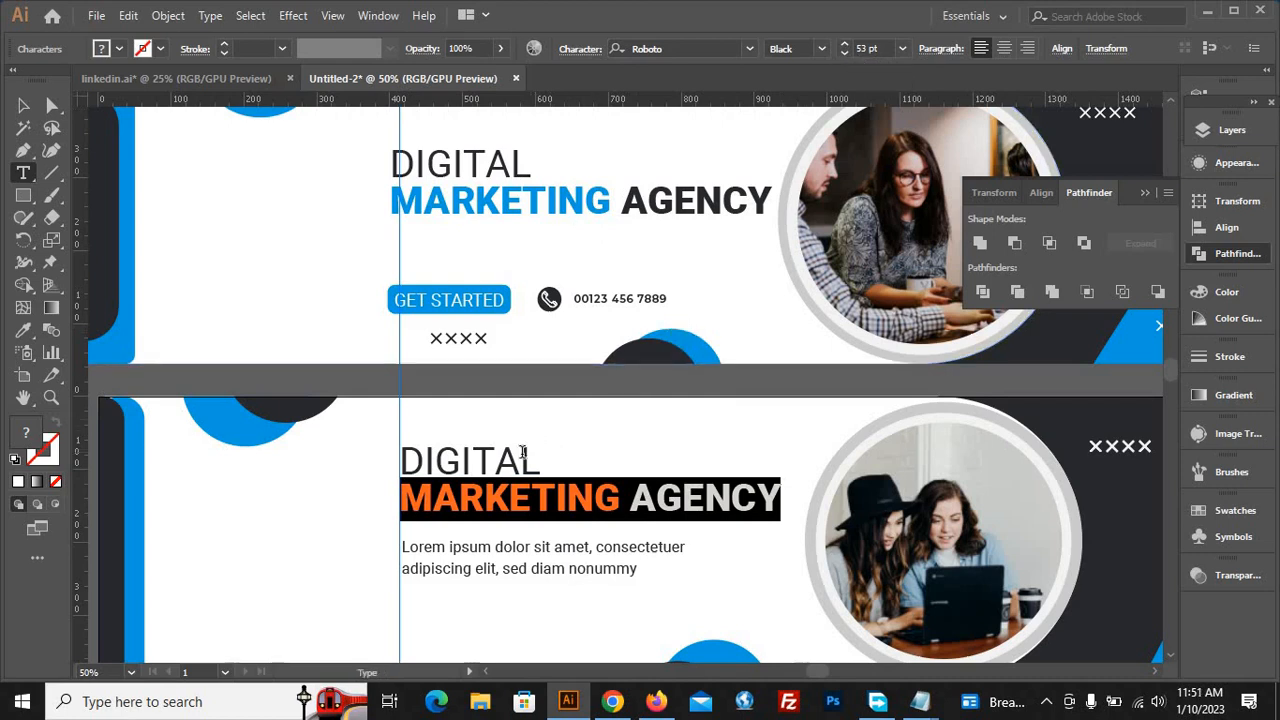
{"action": "left_click_drag", "start_coordinate": [522, 452], "coordinate": [372, 454]}
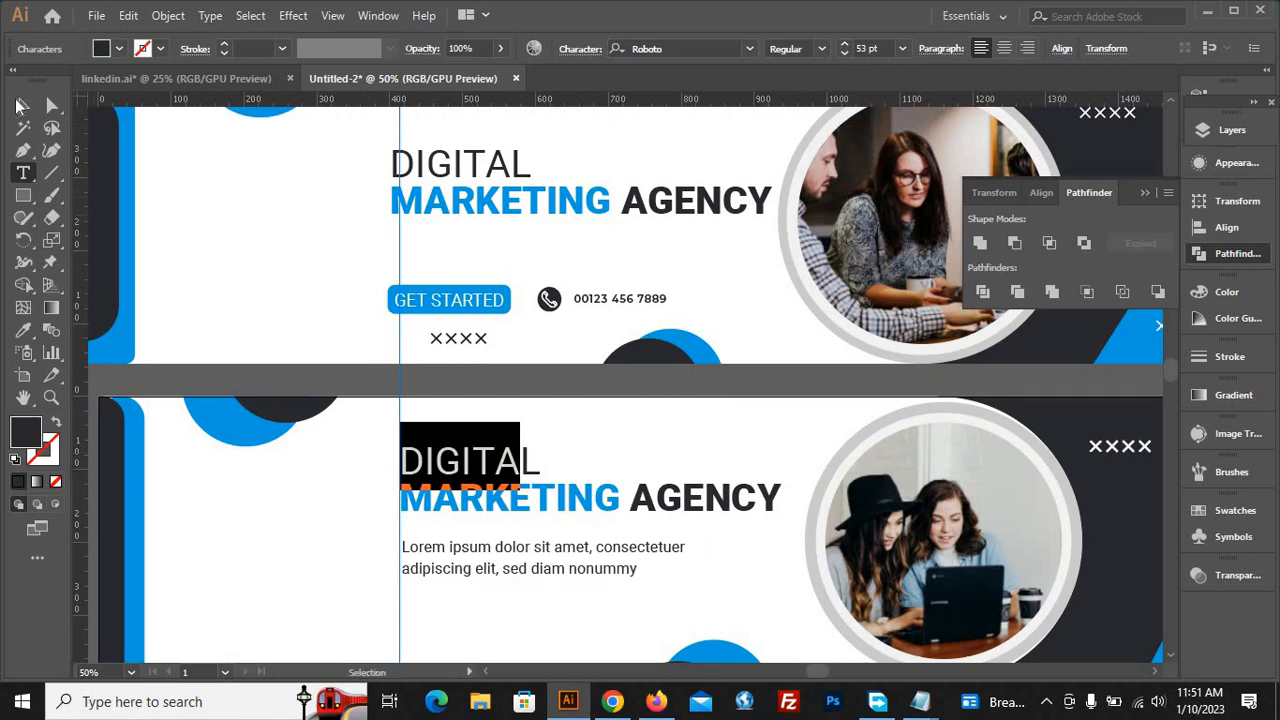
{"action": "key", "text": "Escape"}
Move the lorem ipsum paragraph closer beneath the headline and line up its left edge with the vertical guide
{"action": "left_click_drag", "start_coordinate": [497, 560], "coordinate": [492, 550]}
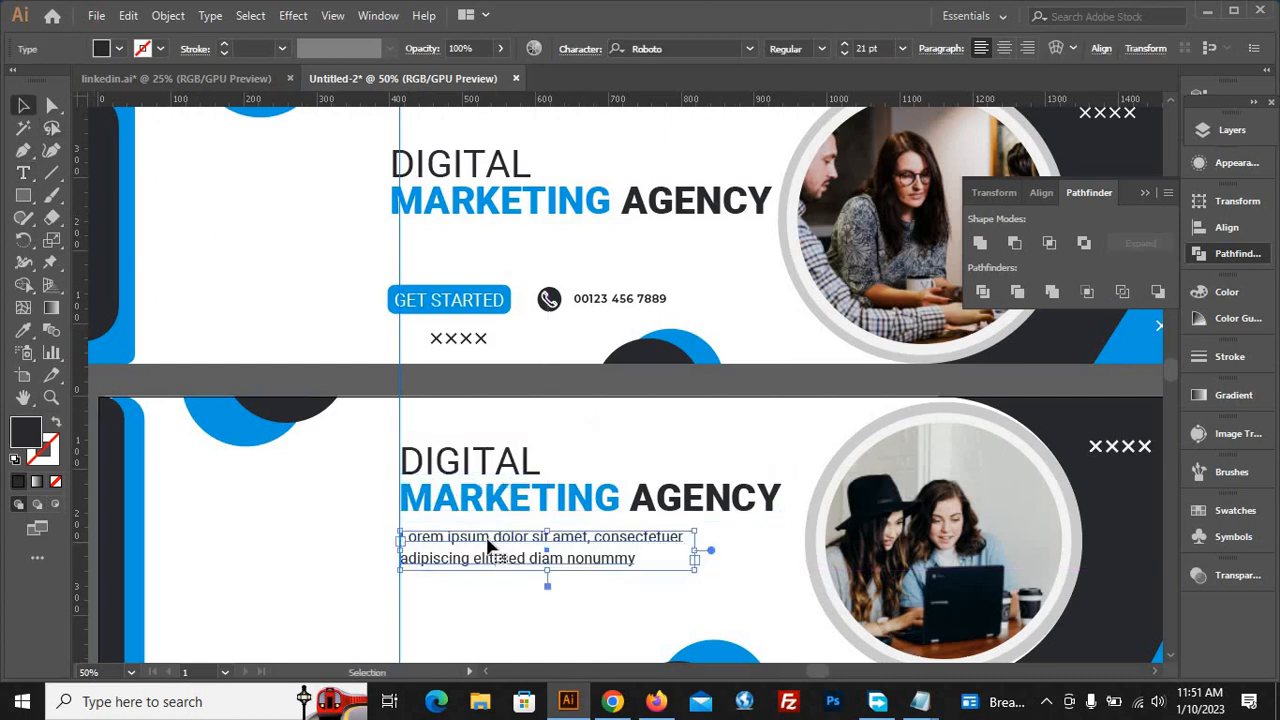
{"action": "key", "text": "ctrl+minus"}
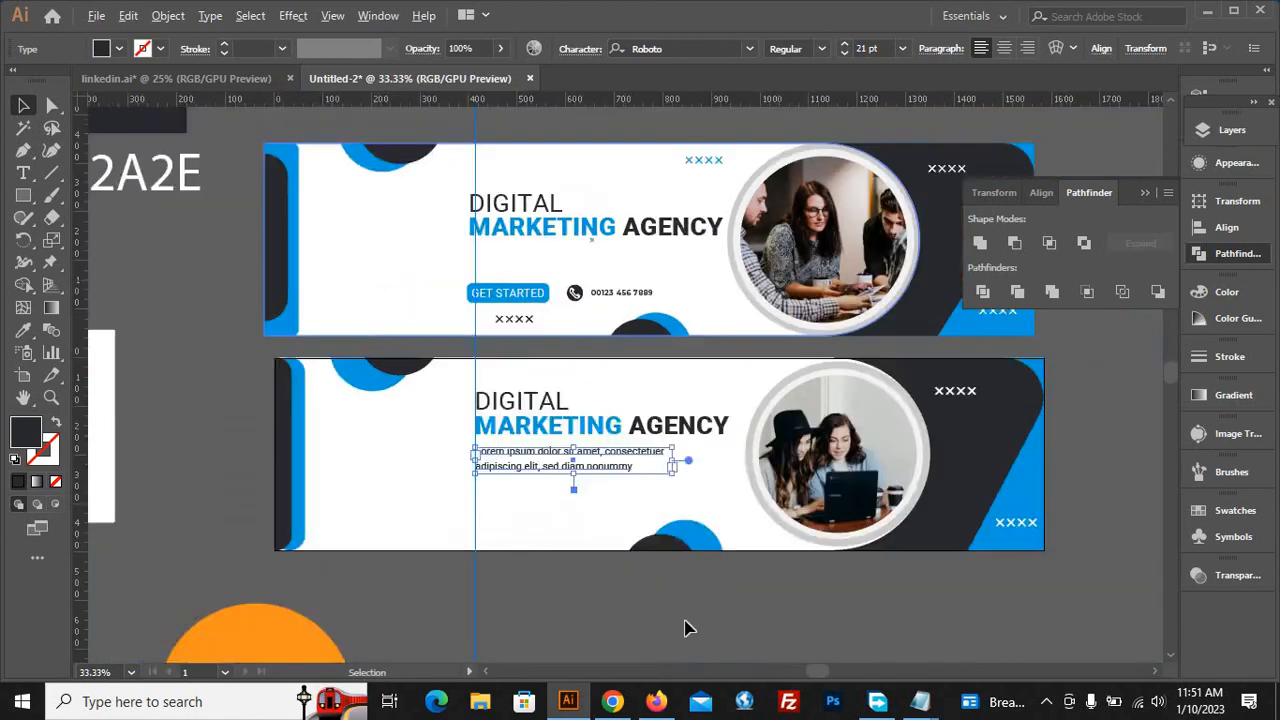
{"action": "key", "text": "ctrl+minus"}
{"action": "left_click", "coordinate": [806, 632]}
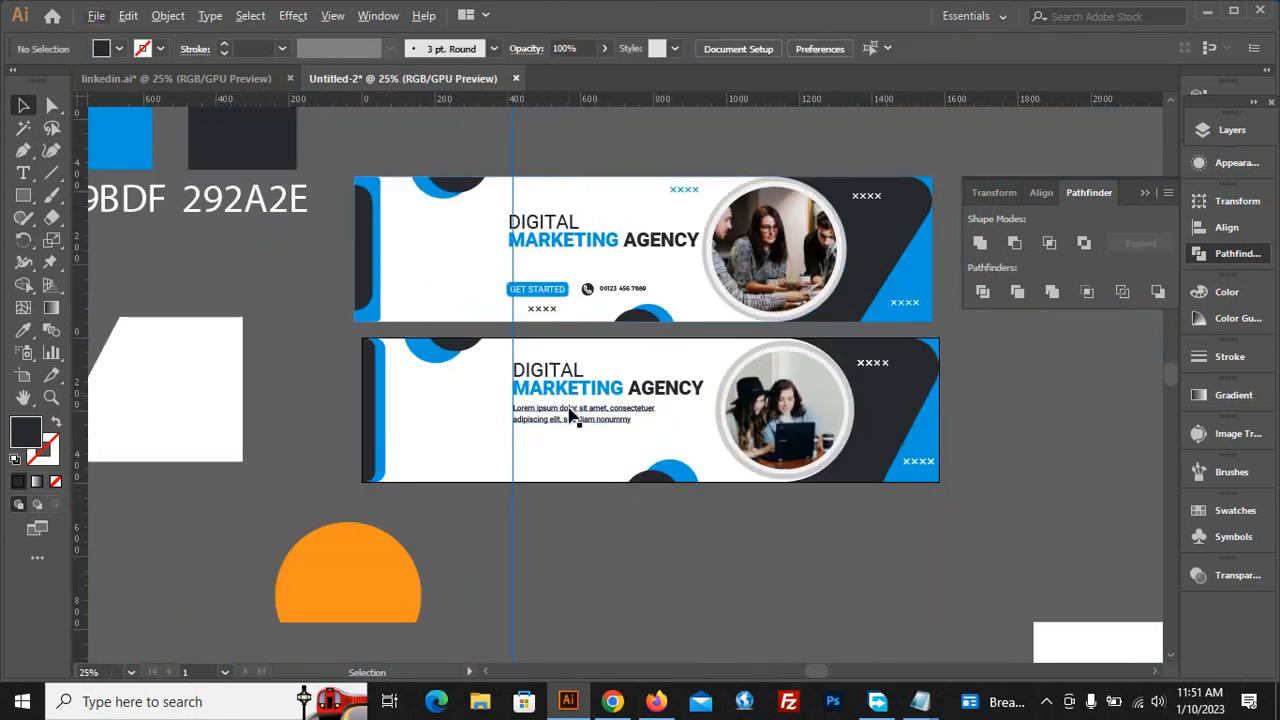
{"action": "left_click", "coordinate": [568, 410]}
{"action": "left_click", "coordinate": [549, 547]}
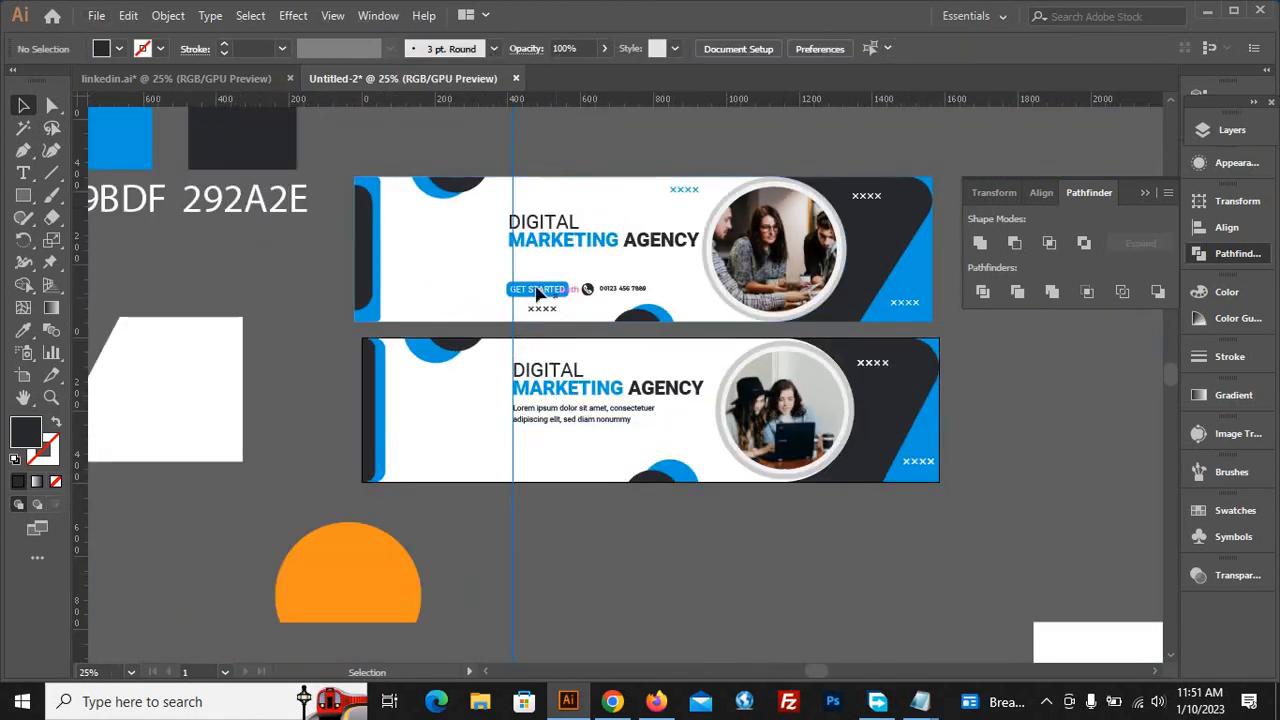
Try moving the GET STARTED button and phone number group from the reference banner onto the new banner
{"action": "left_click_drag", "start_coordinate": [537, 291], "coordinate": [562, 443]}
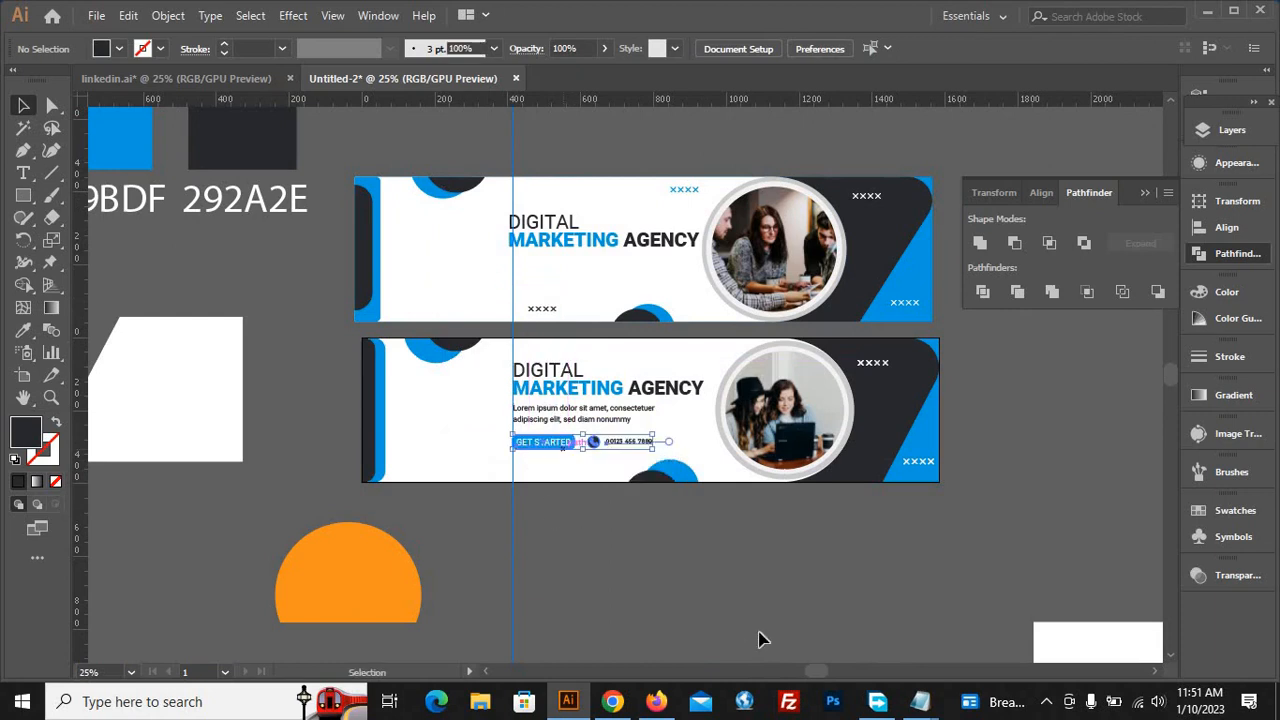
{"action": "left_click", "coordinate": [728, 623]}
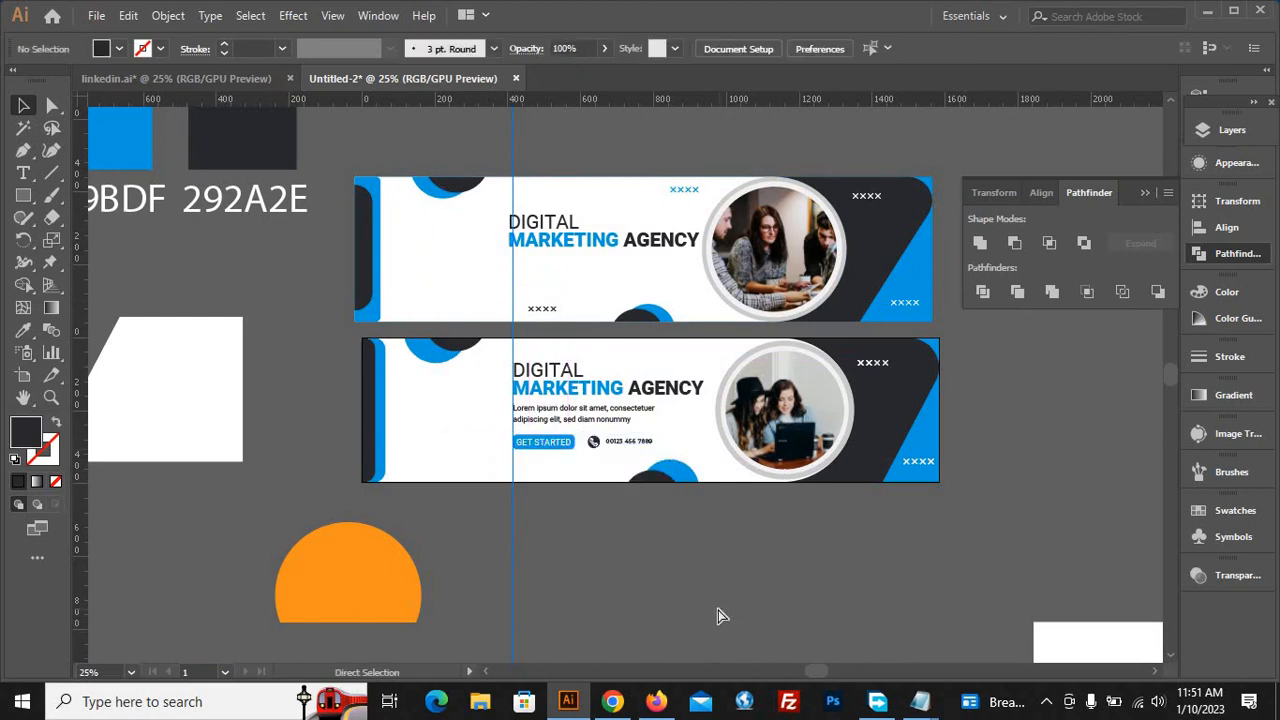
{"action": "key", "text": "ctrl+z"}
Copy the GET STARTED button and phone number group from the reference banner to beneath the new banner's paragraph
{"action": "left_click_drag", "start_coordinate": [549, 288], "coordinate": [560, 459]}
{"action": "left_click", "coordinate": [597, 549]}
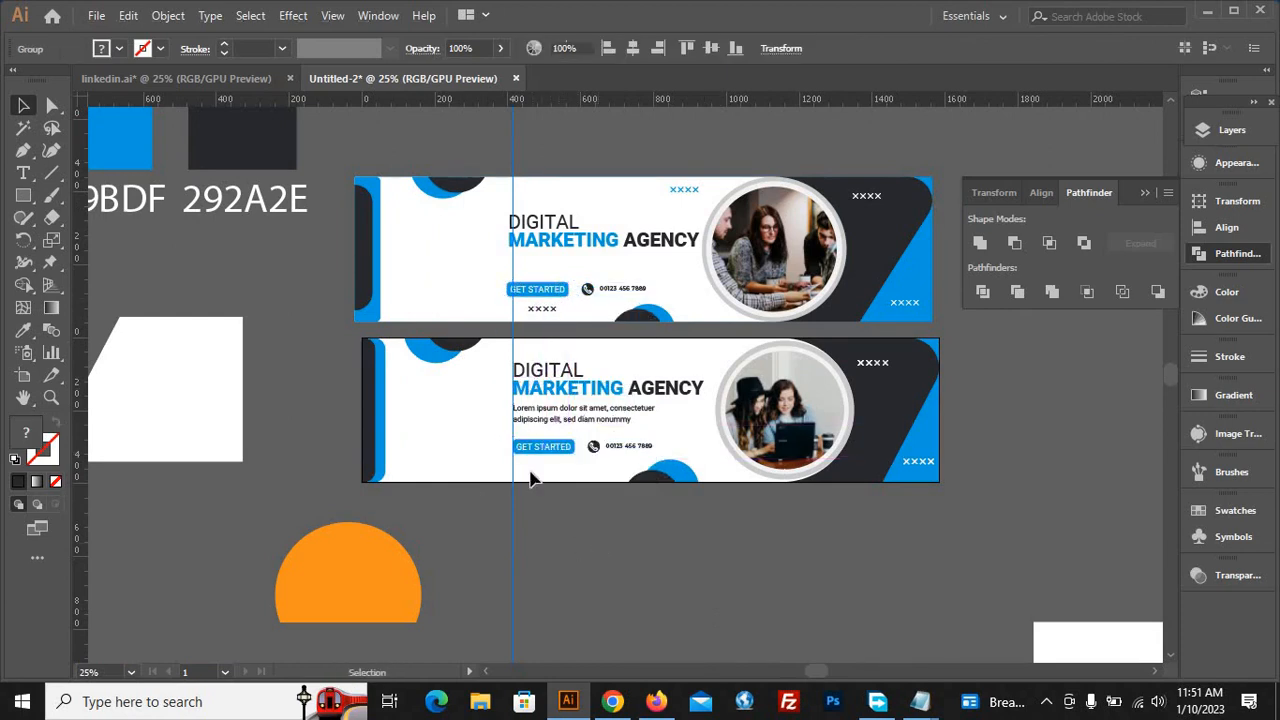
Copy the white row of crosses from the blue corner to below the GET STARTED button and recolor it with the banner's dark fill
{"action": "left_click_drag", "start_coordinate": [917, 464], "coordinate": [538, 471]}
{"action": "left_click", "coordinate": [25, 335]}
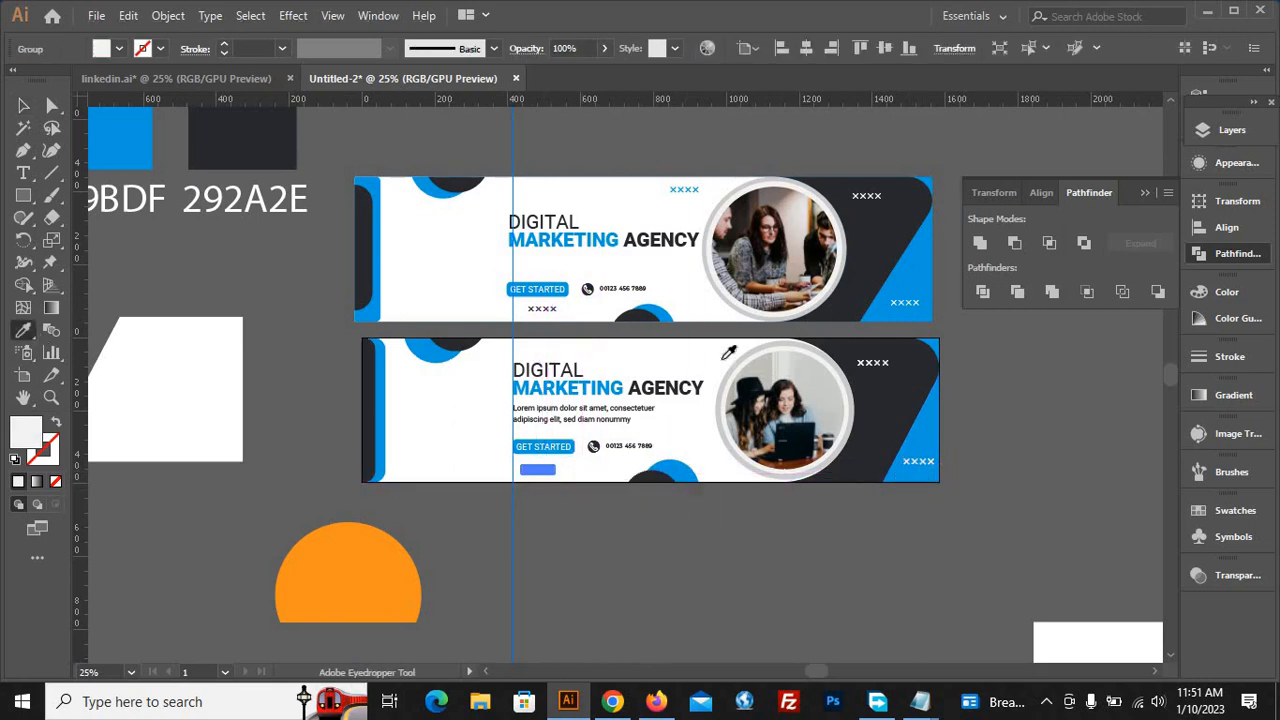
{"action": "left_click", "coordinate": [900, 406]}
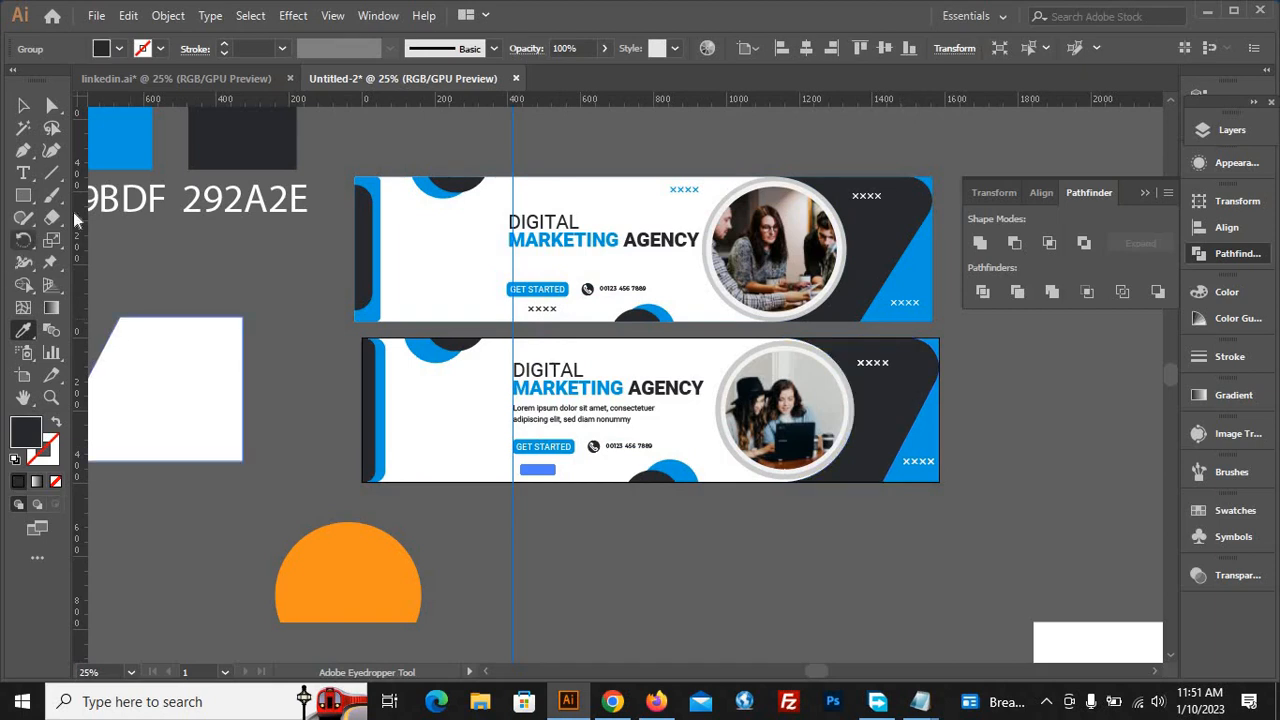
{"action": "left_click", "coordinate": [664, 560]}
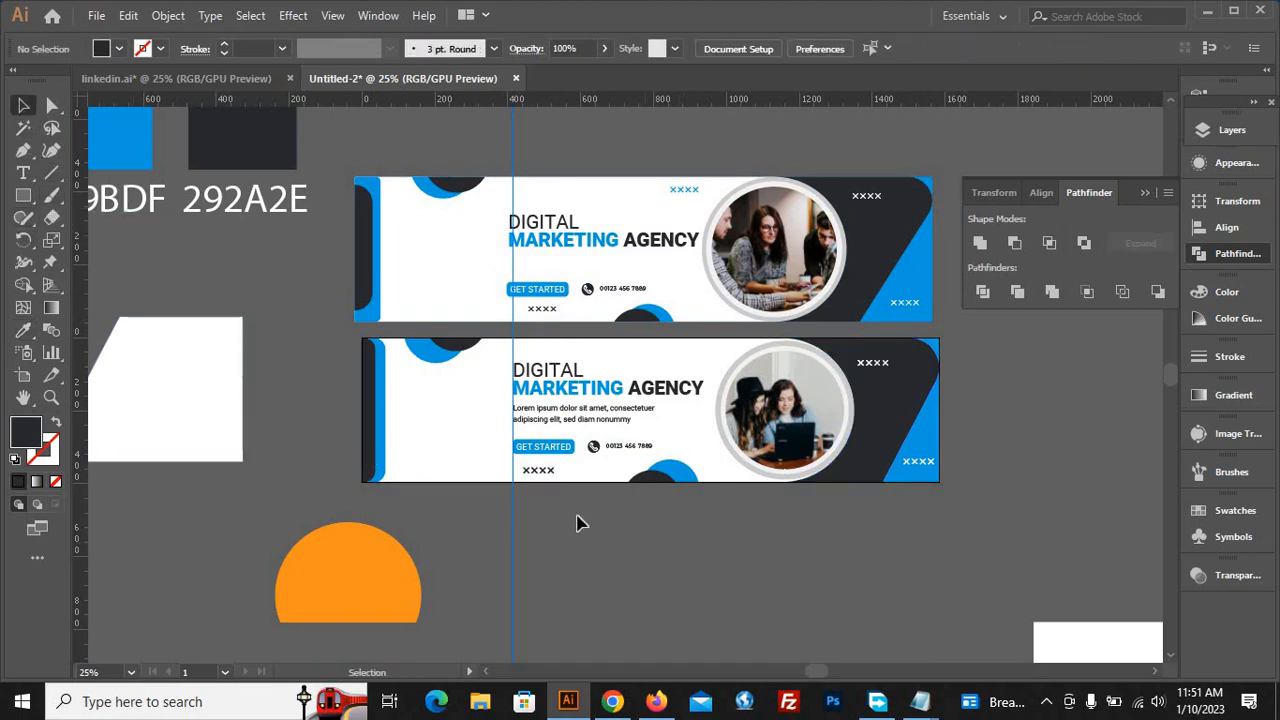
Copy the dark row of crosses to above the word AGENCY and recolor it with the blue sampled from the reference banner
{"action": "left_click_drag", "start_coordinate": [545, 484], "coordinate": [690, 368]}
{"action": "left_click", "coordinate": [24, 330]}
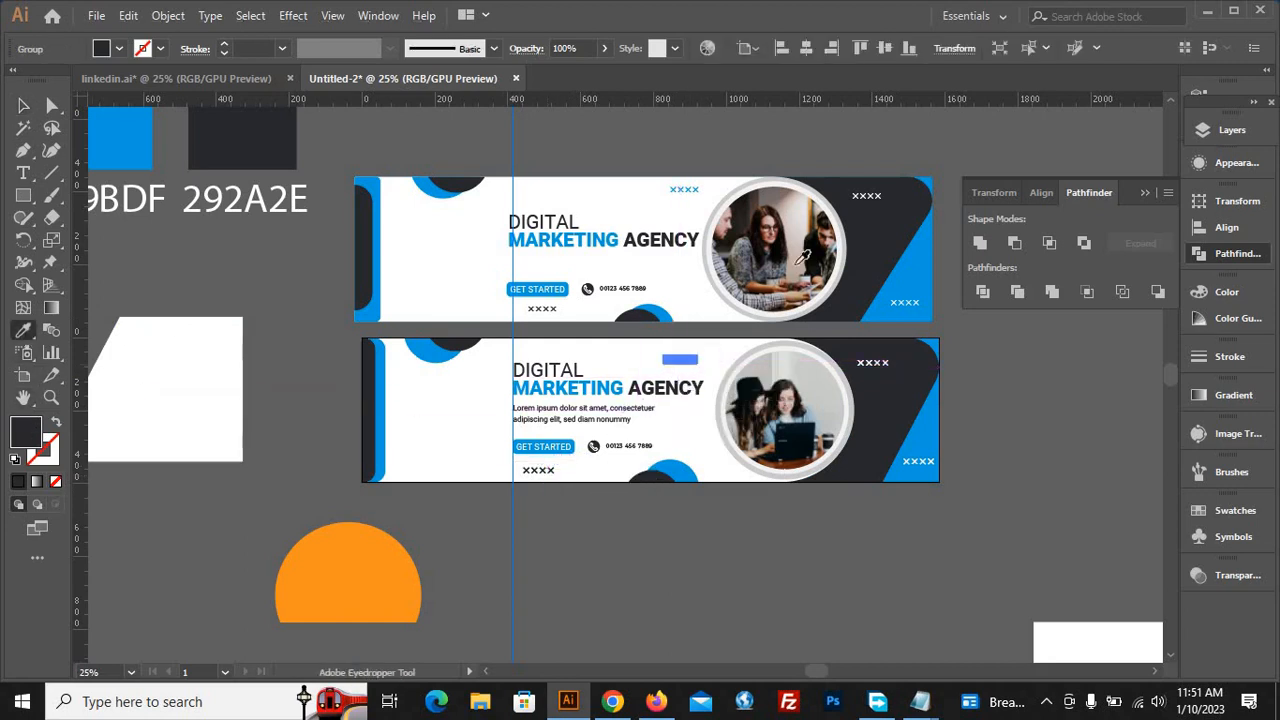
{"action": "left_click", "coordinate": [922, 262]}
{"action": "left_click", "coordinate": [23, 104]}
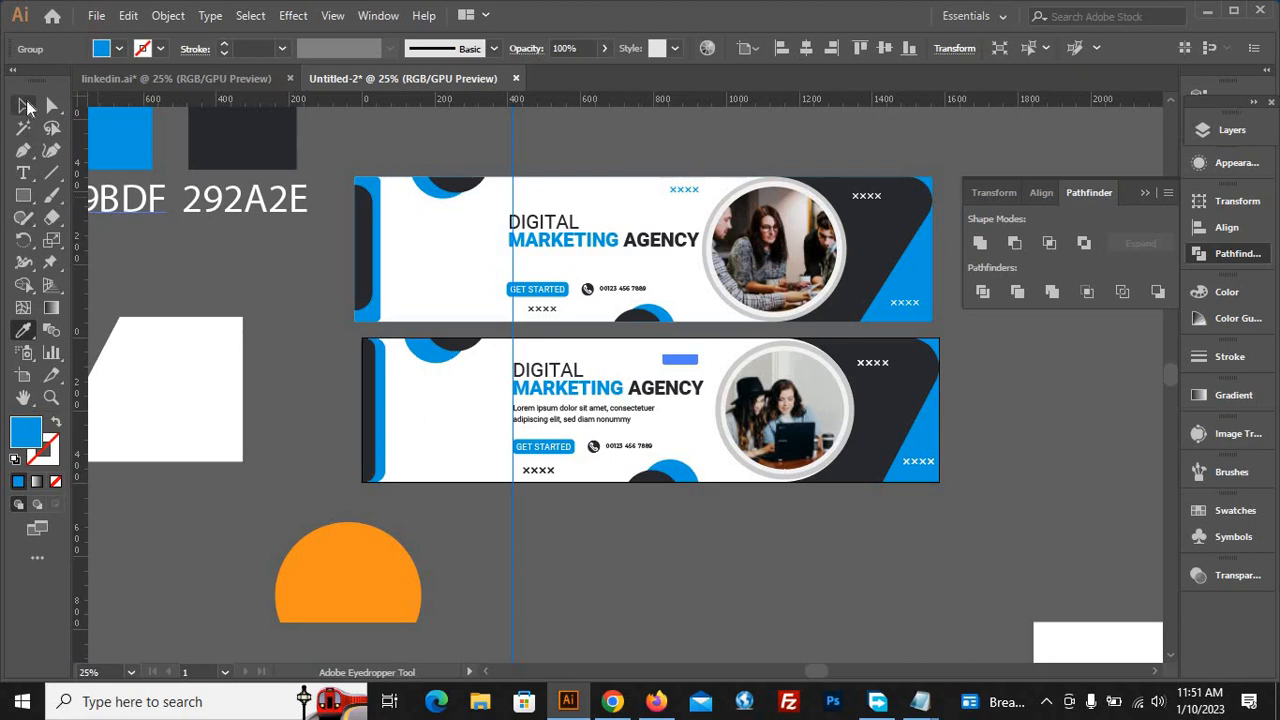
{"action": "left_click", "coordinate": [806, 568]}
{"action": "scroll", "coordinate": [1000, 502], "scroll_direction": "up", "scroll_amount": 1}
{"action": "scroll", "coordinate": [1000, 502], "scroll_direction": "up", "scroll_amount": 1}
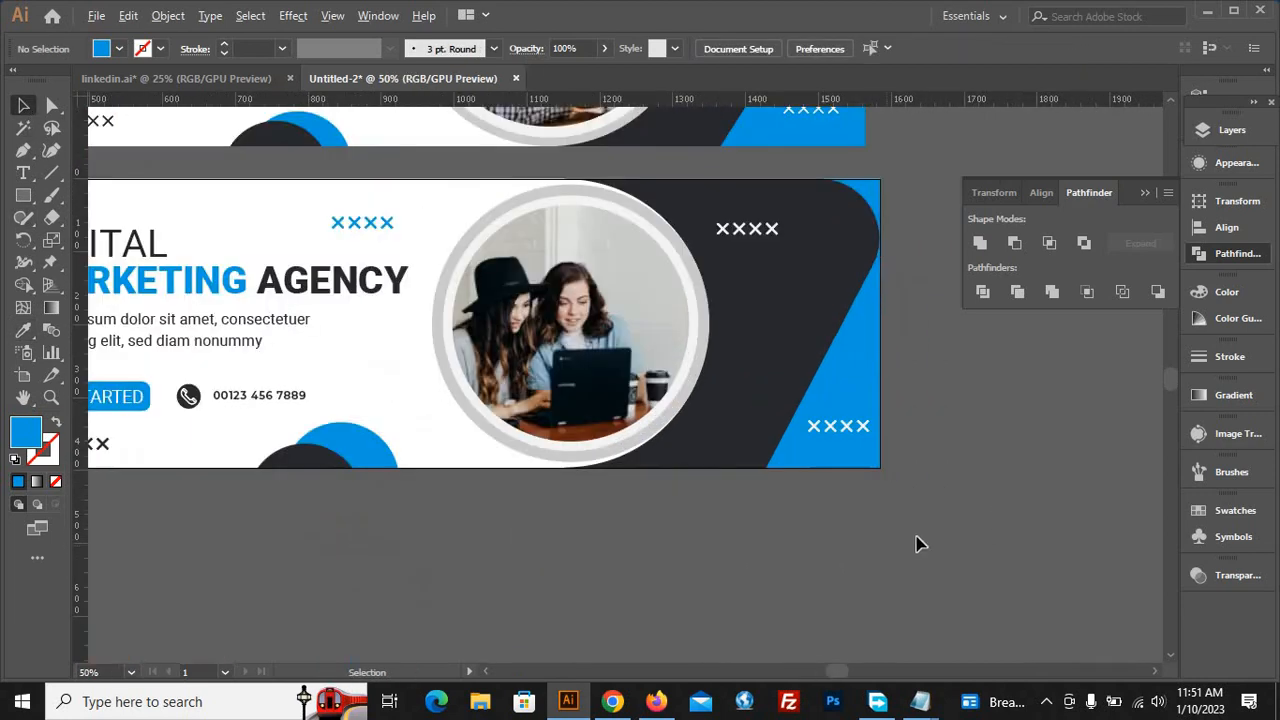
{"action": "scroll", "coordinate": [920, 542], "scroll_direction": "down", "scroll_amount": 1}
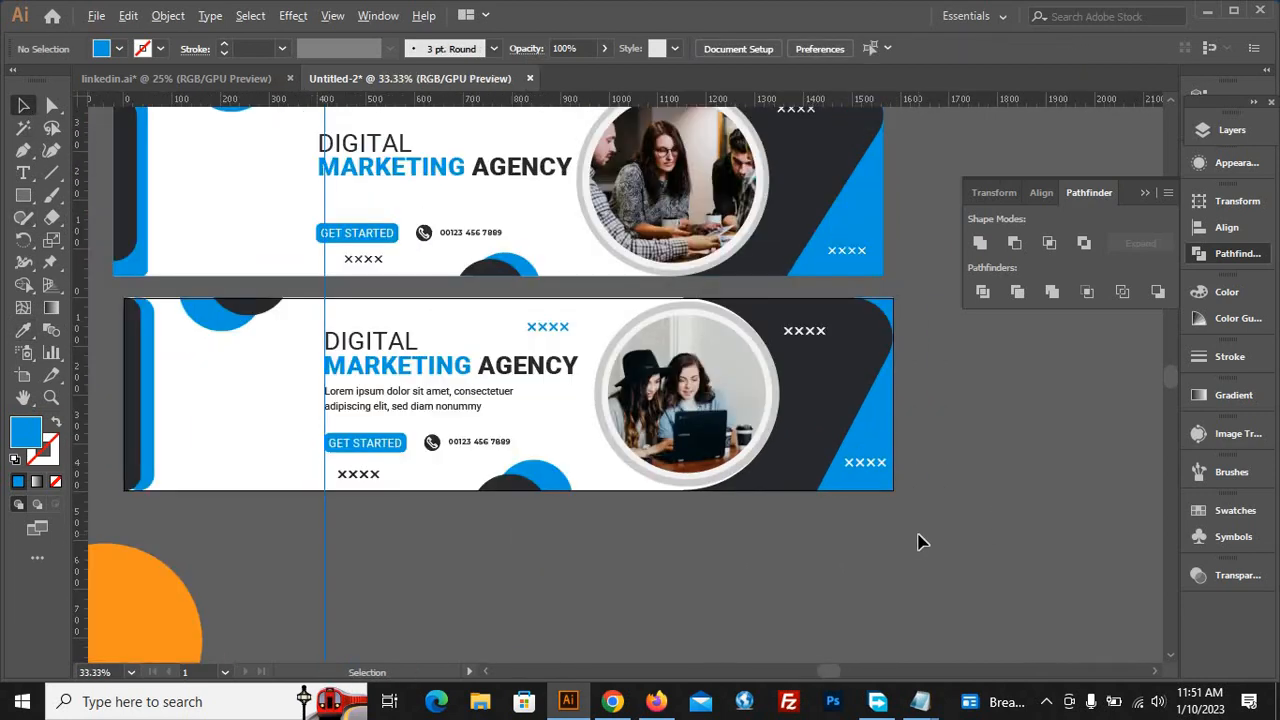
{"action": "scroll", "coordinate": [922, 545], "scroll_direction": "down", "scroll_amount": 1}
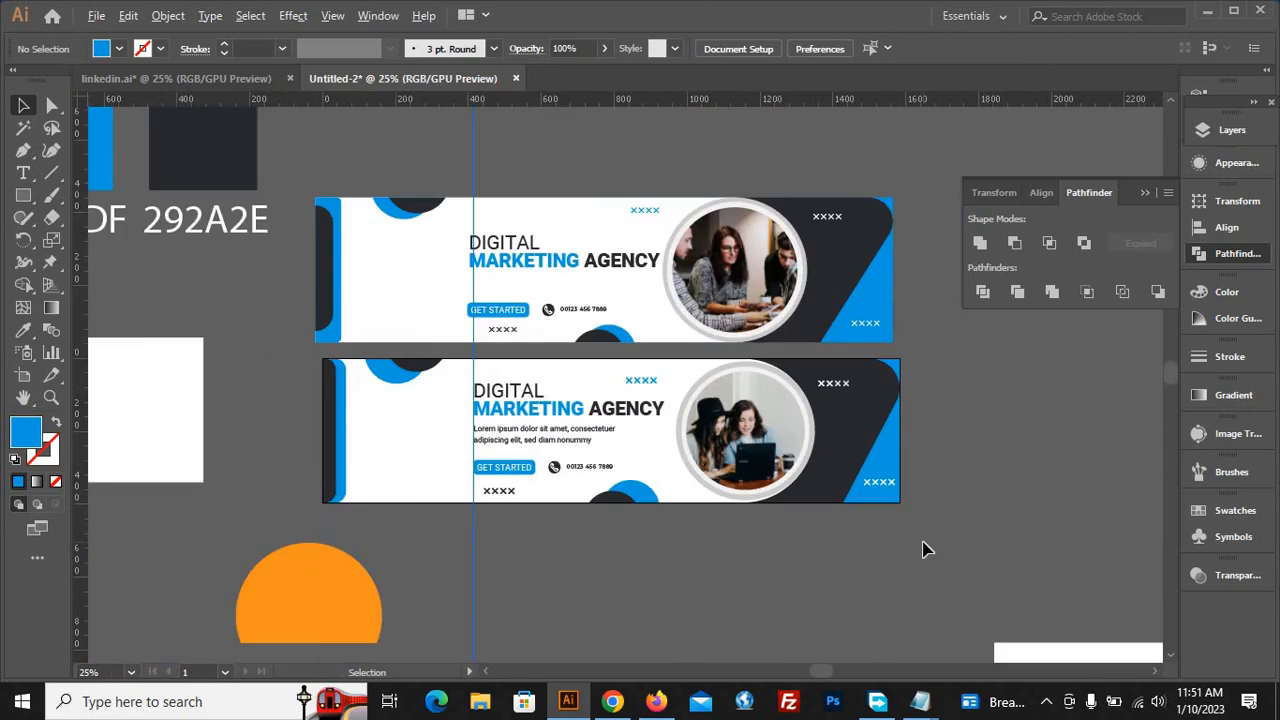